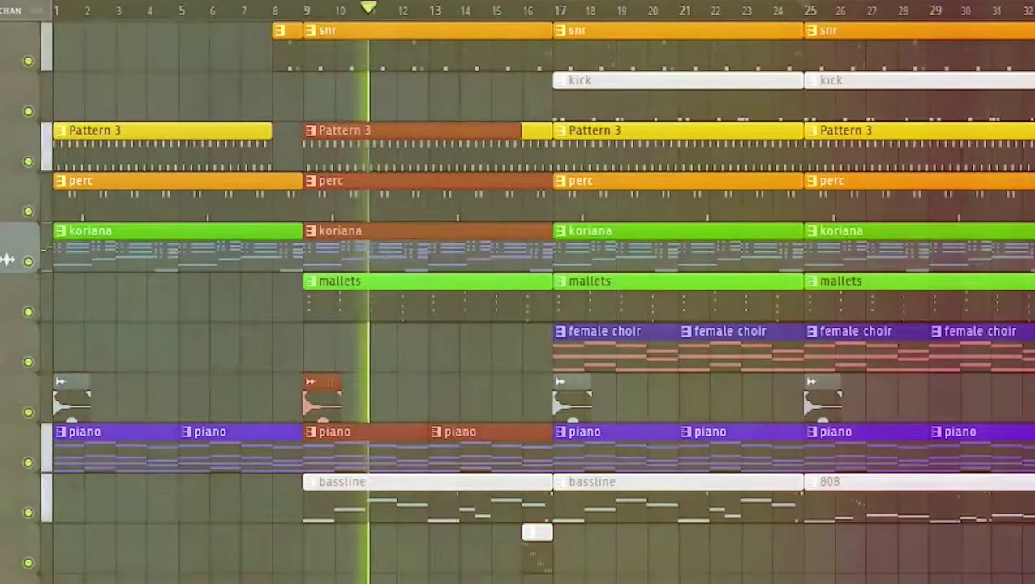
Step: Save the project under the name Project_1 with a new project folder created for it
{"action": "left_click", "coordinate": [572, 1]}
{"action": "left_click", "coordinate": [599, 65]}
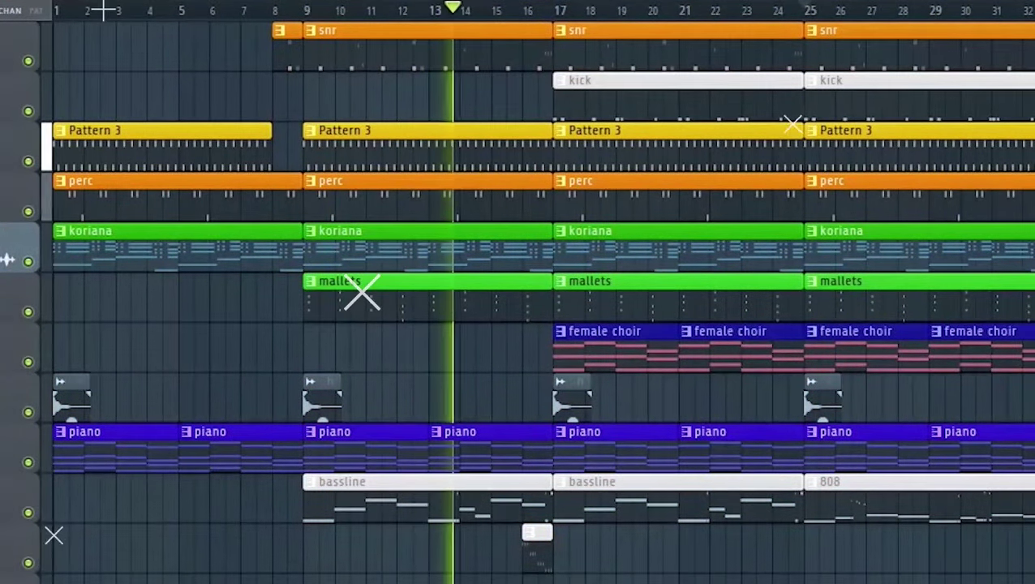
{"action": "key", "text": "ctrl+s"}
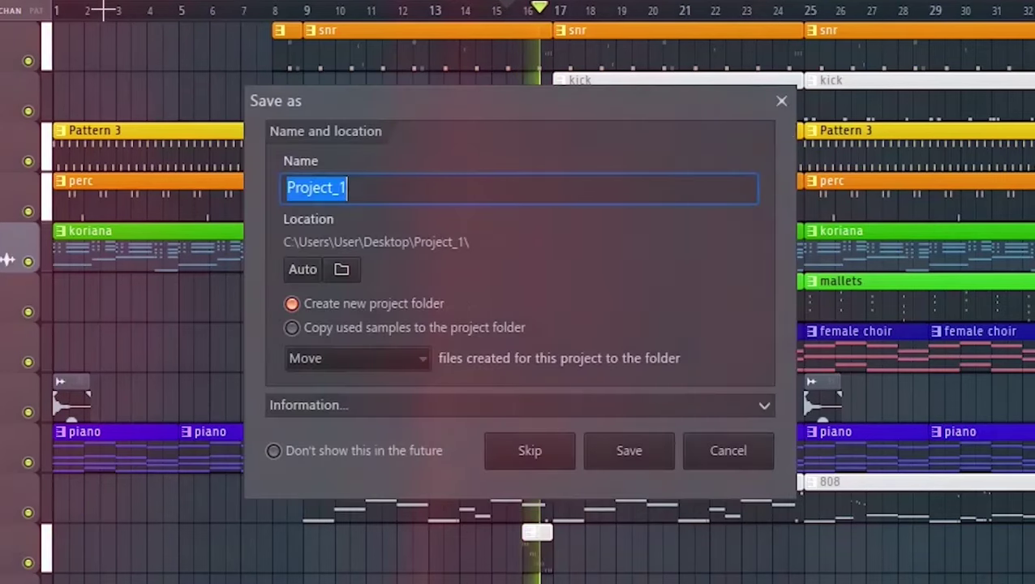
{"action": "key", "text": "Return"}
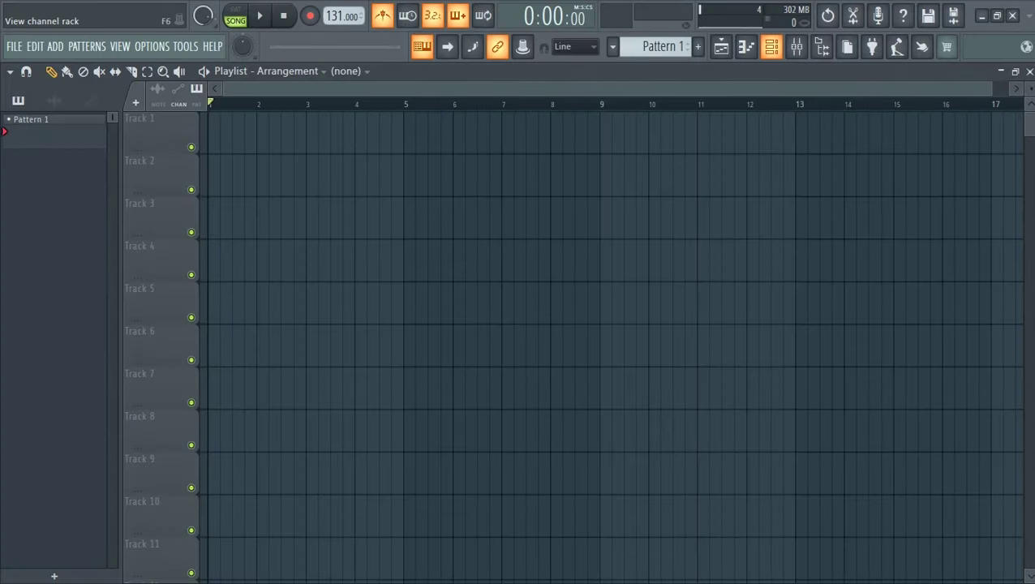
Step: Open the piano roll of the Electric Piano channel and draw a G#5, E5 and B4 chord filling bar 1
{"action": "key", "text": "F6"}
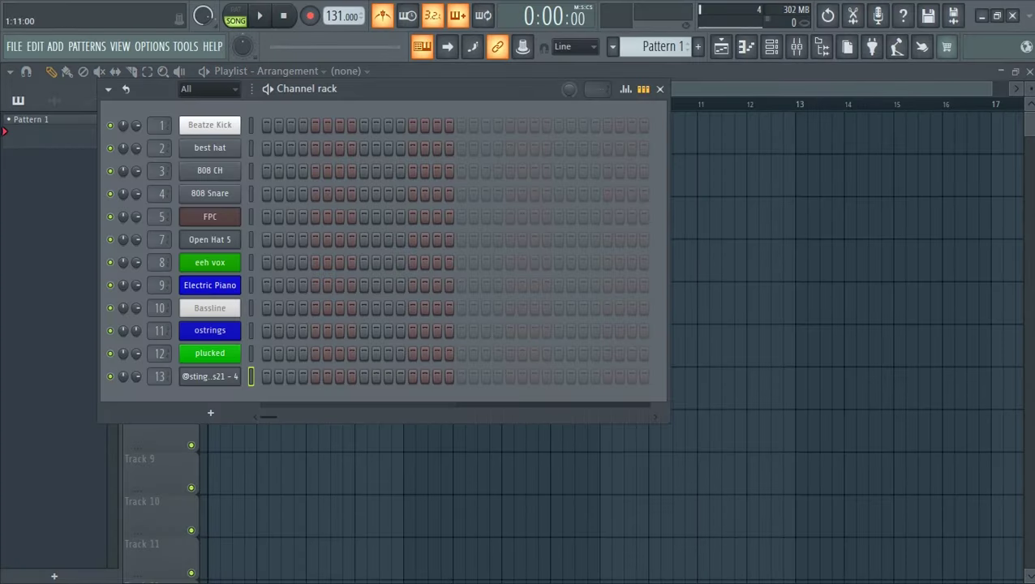
{"action": "right_click", "coordinate": [210, 285]}
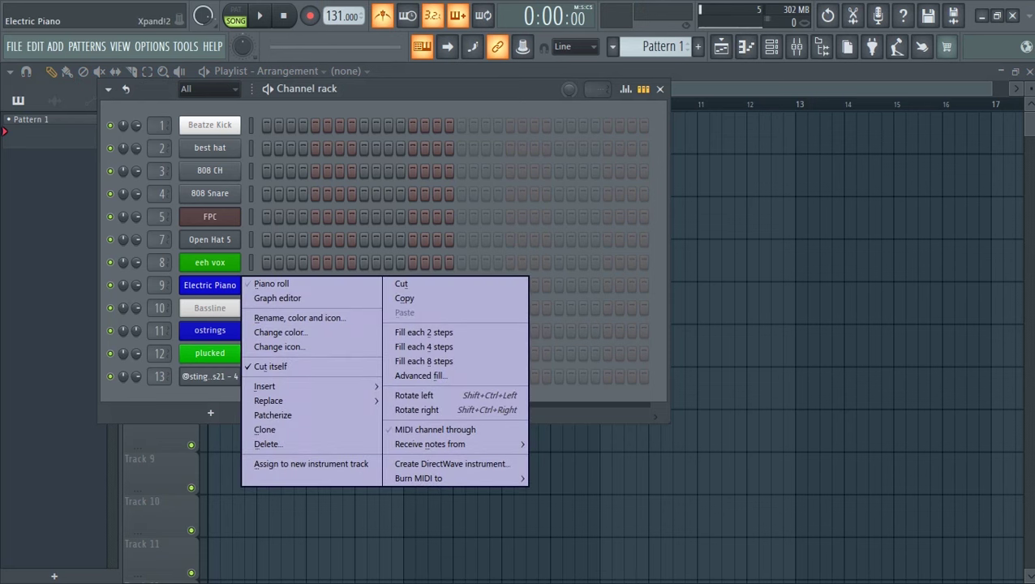
{"action": "left_click", "coordinate": [271, 284]}
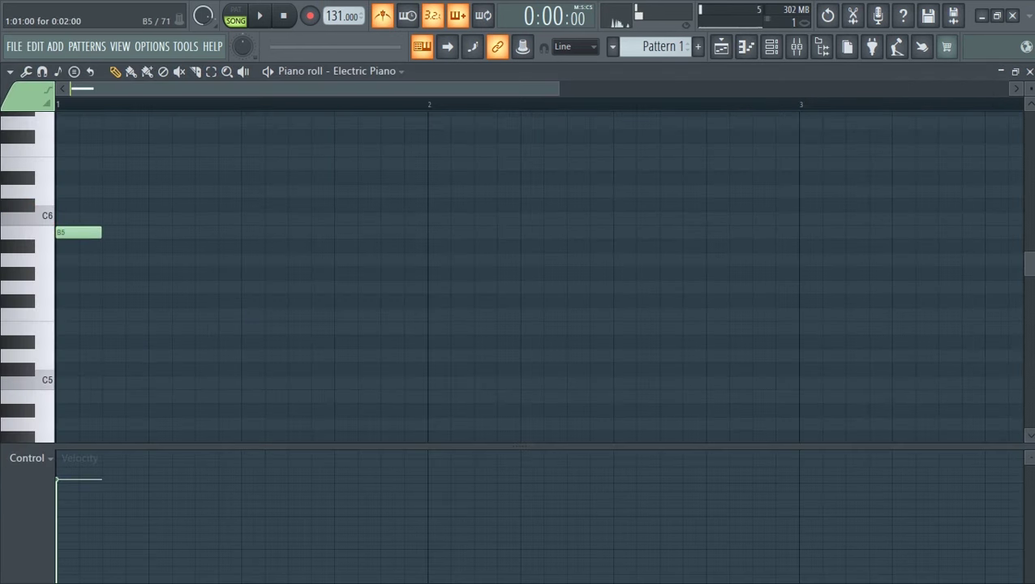
{"action": "left_click_drag", "start_coordinate": [100, 233], "coordinate": [426, 241]}
{"action": "left_click_drag", "start_coordinate": [243, 233], "coordinate": [243, 277]}
{"action": "scroll", "coordinate": [519, 215], "scroll_direction": "down", "scroll_amount": 2}
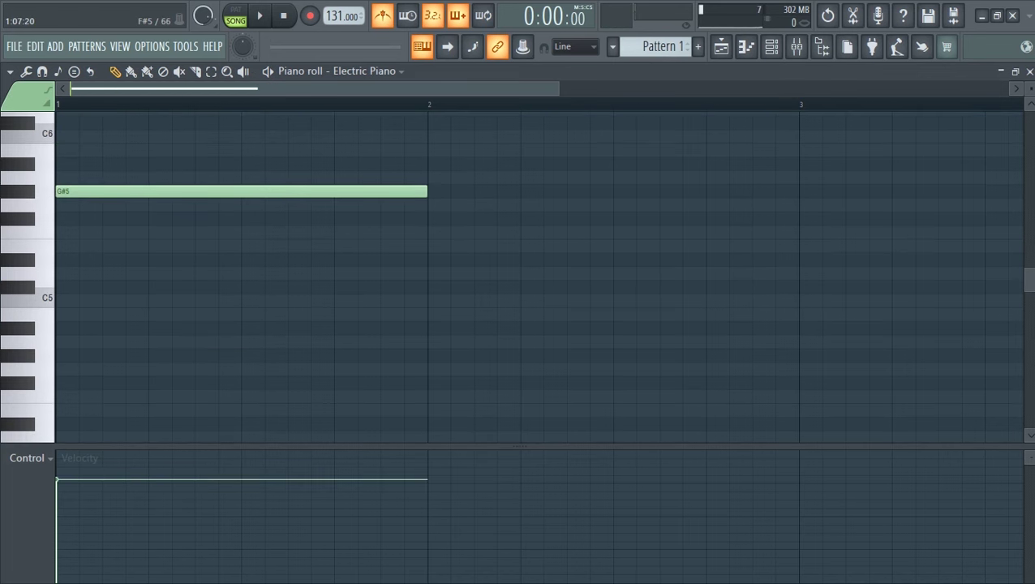
{"action": "left_click_drag", "start_coordinate": [66, 259], "coordinate": [66, 246]}
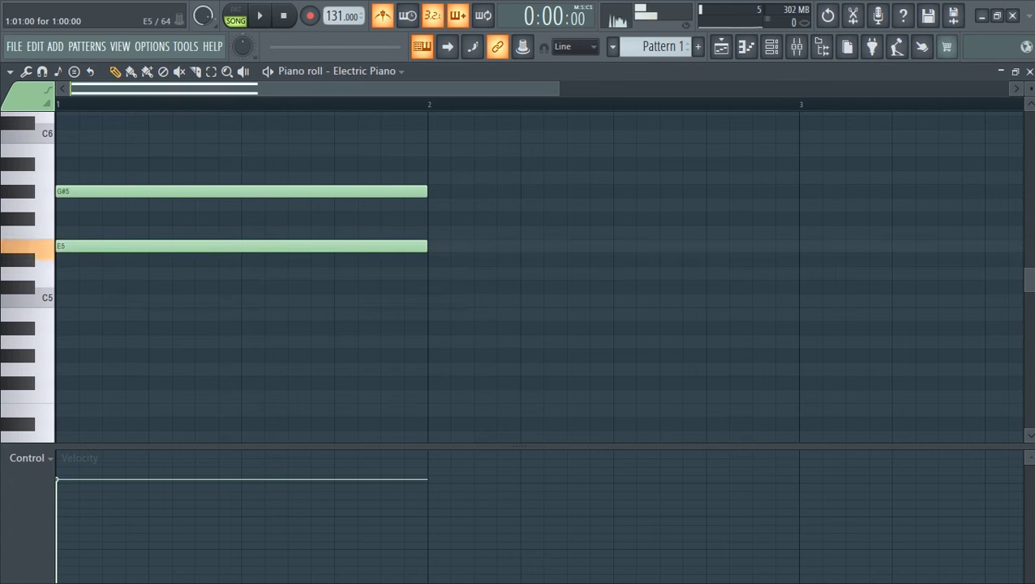
{"action": "left_click_drag", "start_coordinate": [63, 301], "coordinate": [63, 314]}
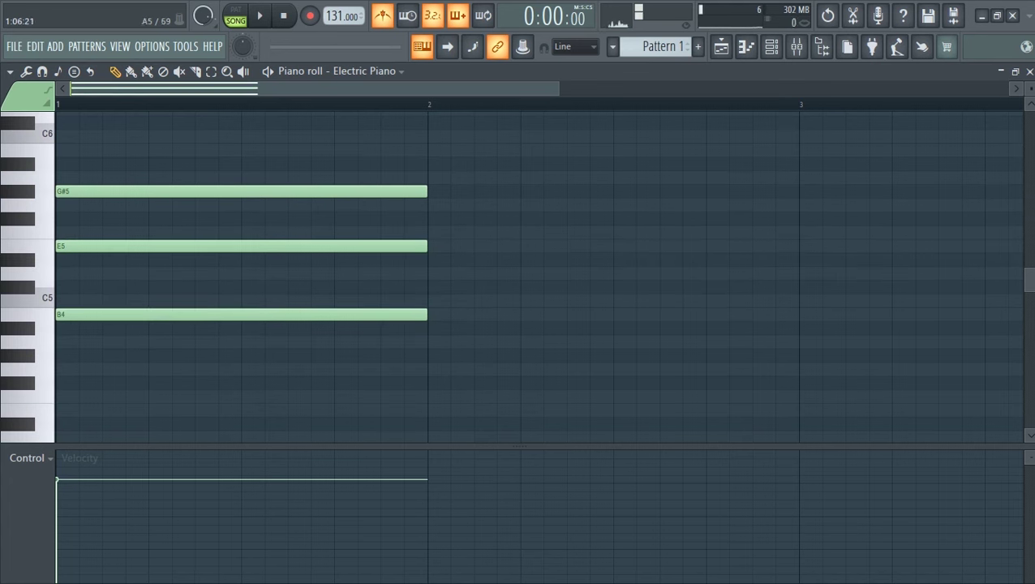
Step: Switch playback to pattern mode, audition the first chord and set the tempo to 119 BPM
{"action": "left_click", "coordinate": [236, 16]}
{"action": "key", "text": "space"}
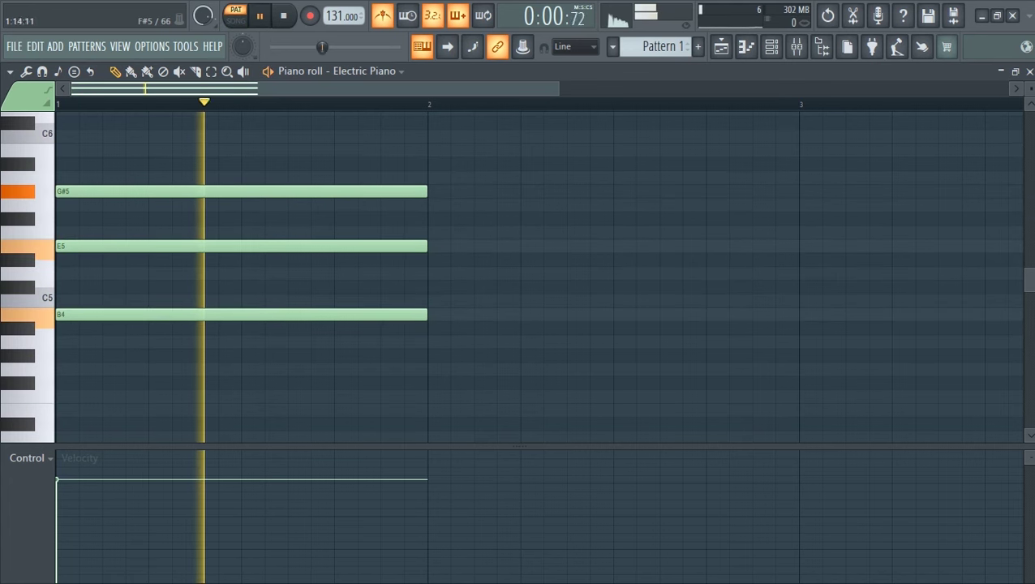
{"action": "key", "text": "space"}
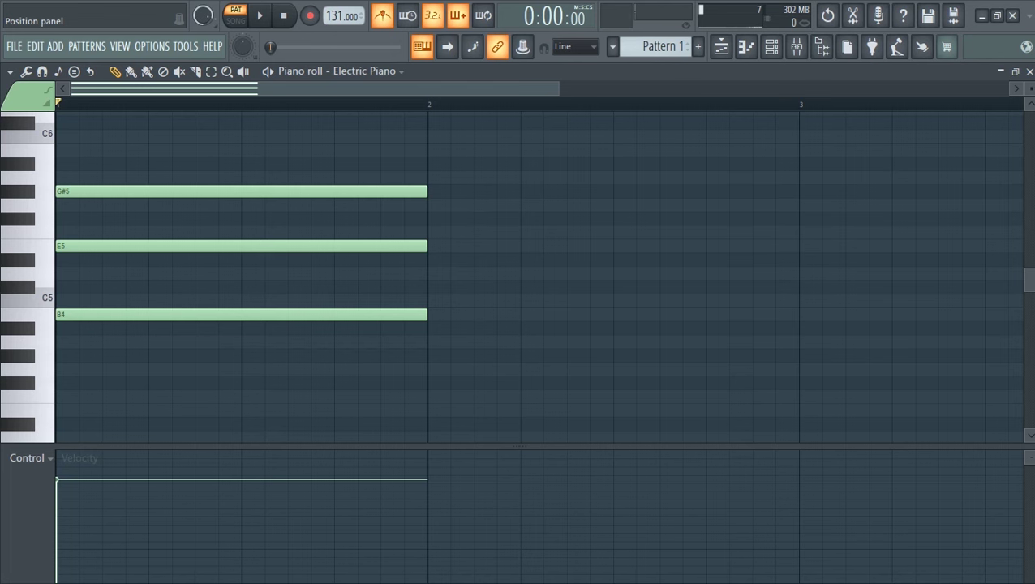
{"action": "key", "text": "space"}
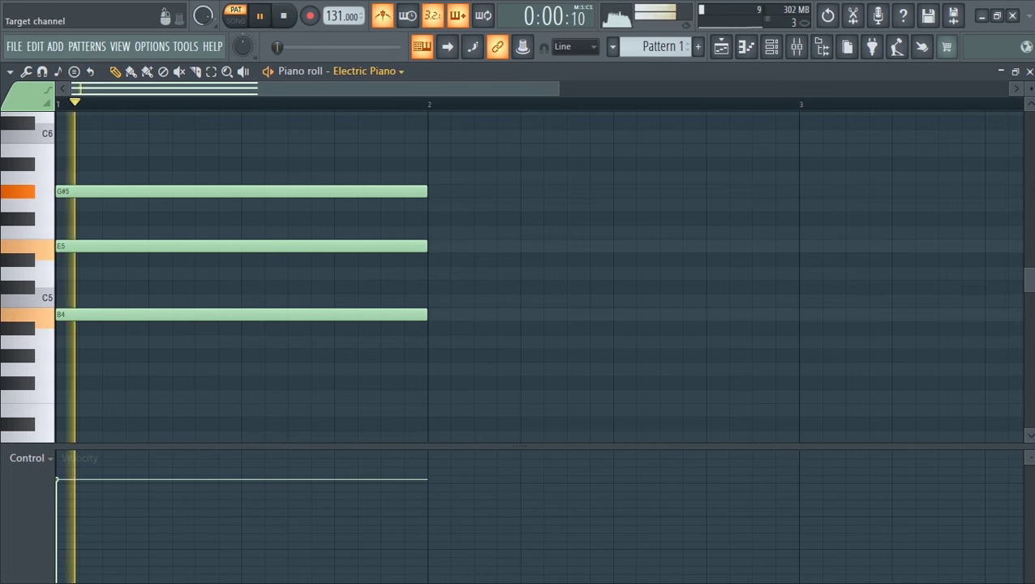
{"action": "key", "text": "space"}
{"action": "key", "text": "space"}
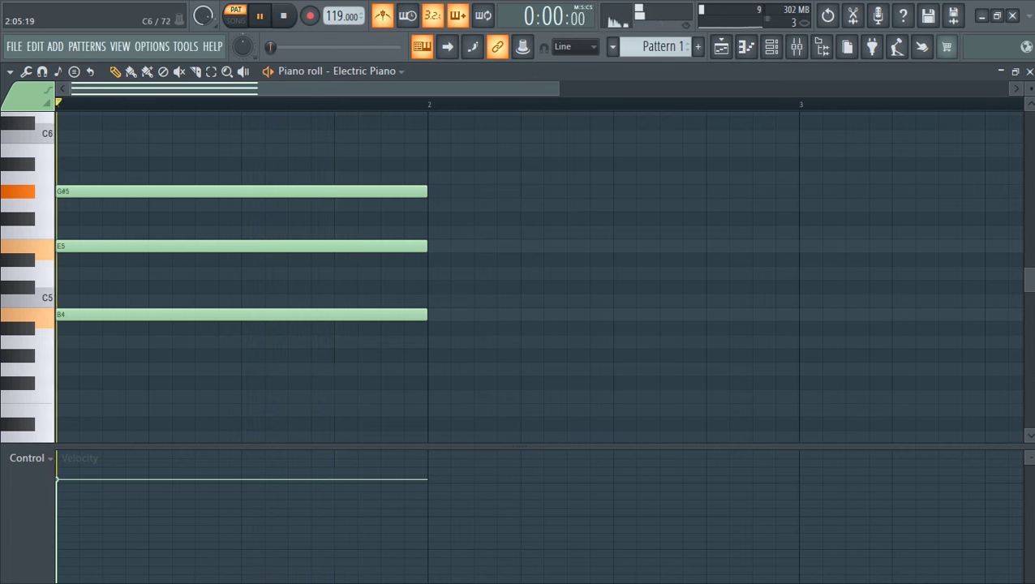
{"action": "key", "text": "space"}
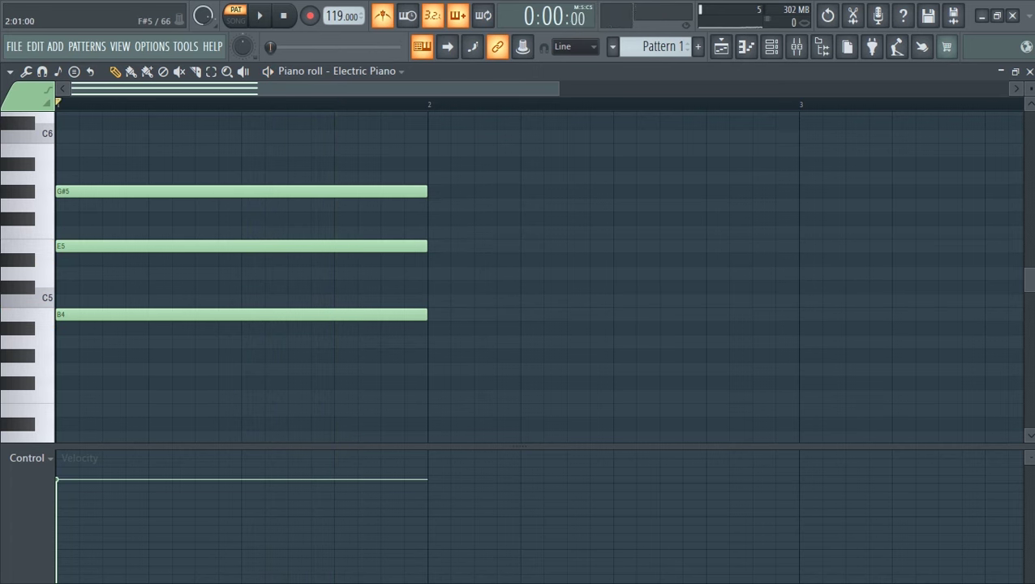
Step: Add a full-bar chord of F#5, D#5 and B4 in bar 2
{"action": "left_click", "coordinate": [436, 219]}
{"action": "left_click_drag", "start_coordinate": [432, 288], "coordinate": [431, 316]}
{"action": "left_click_drag", "start_coordinate": [439, 273], "coordinate": [438, 259]}
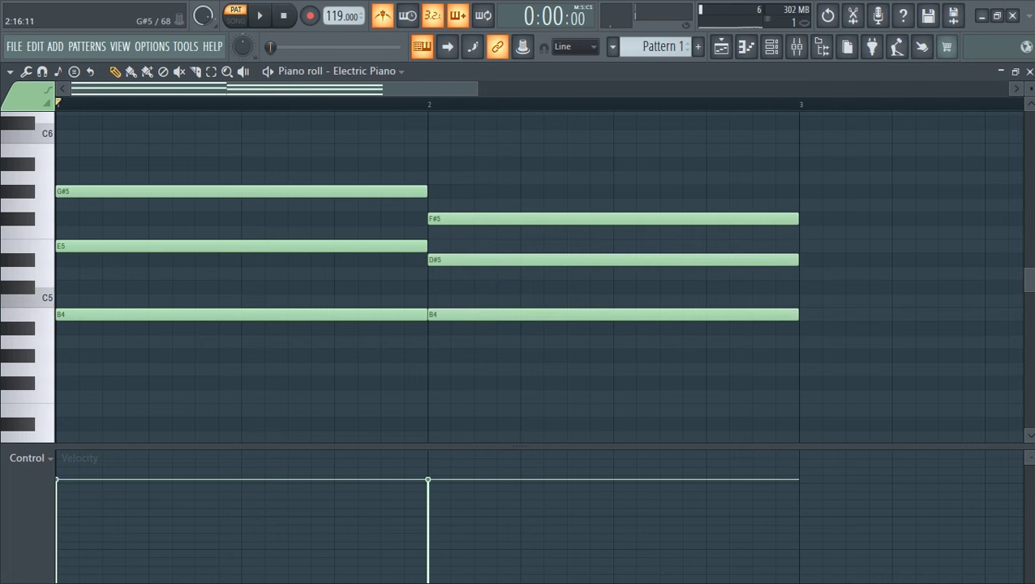
Step: Add a full-bar chord of C#5, E5 and G#5 in bar 3
{"action": "left_click_drag", "start_coordinate": [807, 273], "coordinate": [807, 287]}
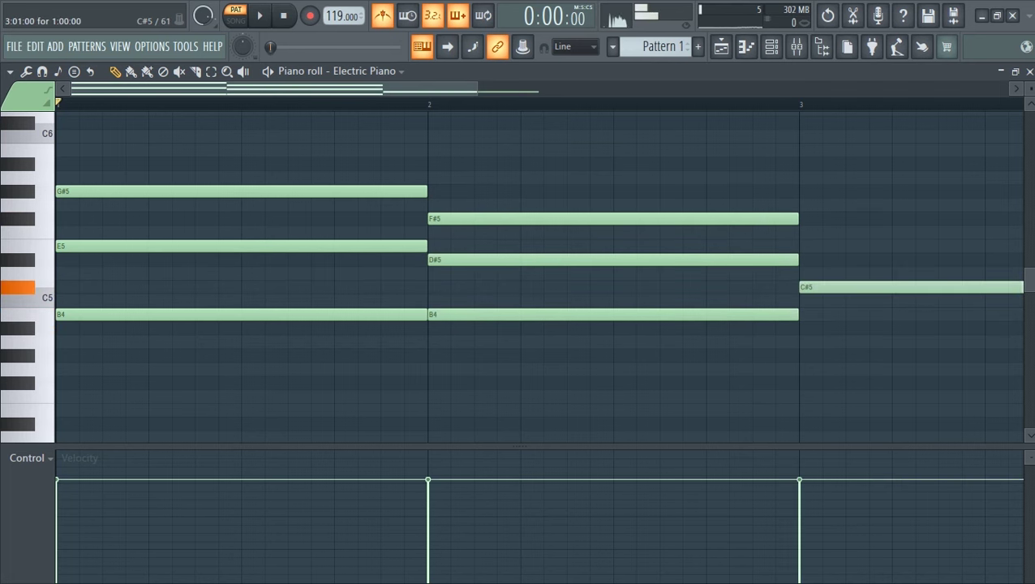
{"action": "left_click_drag", "start_coordinate": [810, 232], "coordinate": [810, 246]}
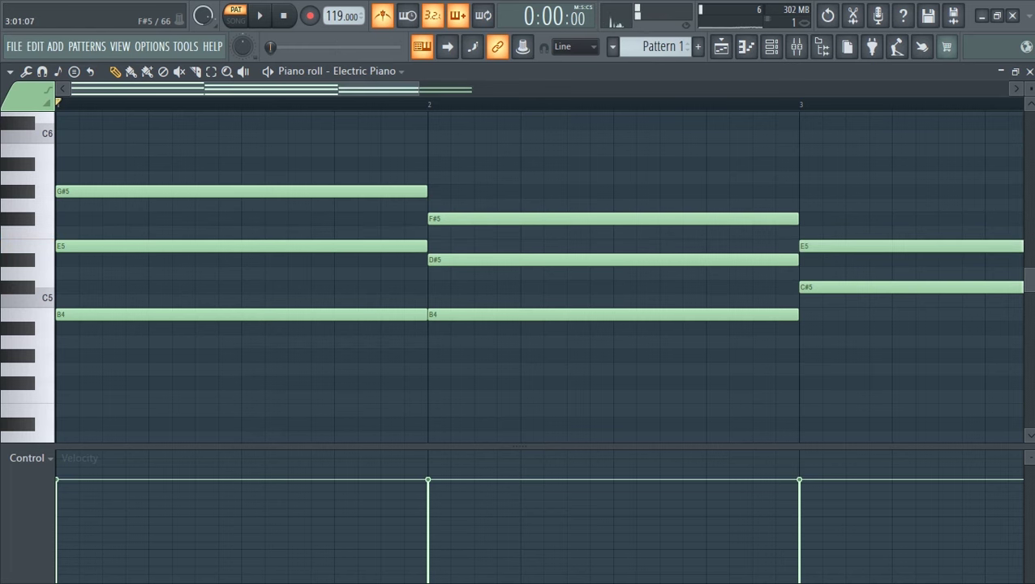
{"action": "left_click", "coordinate": [805, 191]}
Step: Add a full-bar chord of A4, C#5 and E5 in bar 4
{"action": "left_click_drag", "start_coordinate": [419, 88], "coordinate": [949, 88]}
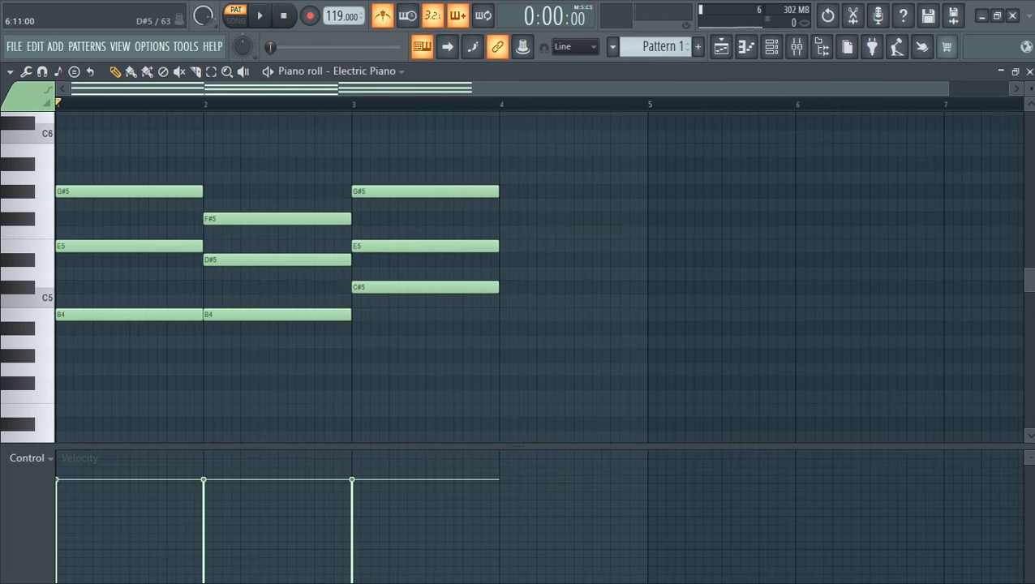
{"action": "left_click_drag", "start_coordinate": [512, 287], "coordinate": [504, 342]}
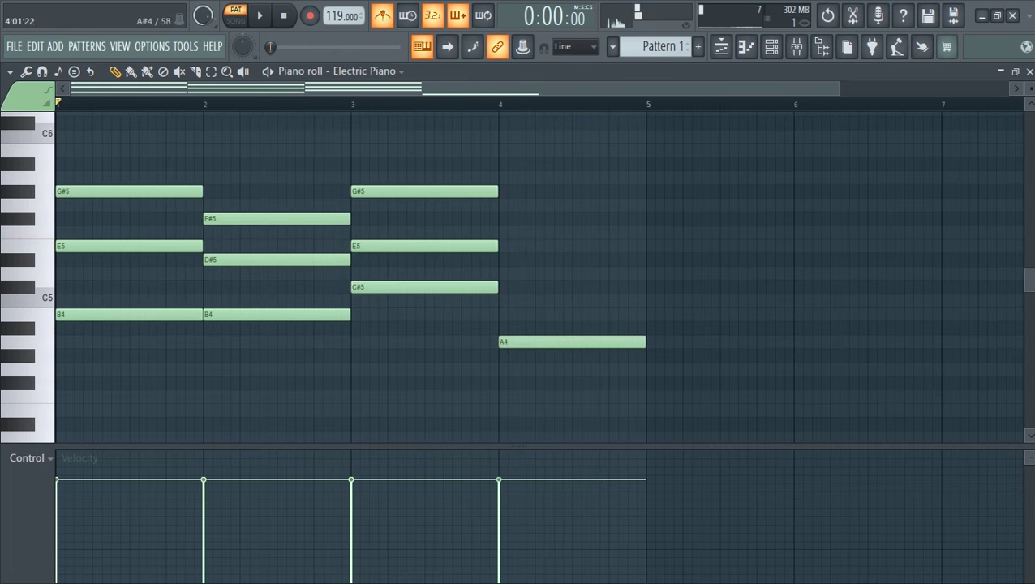
{"action": "left_click", "coordinate": [511, 287]}
{"action": "left_click", "coordinate": [511, 246]}
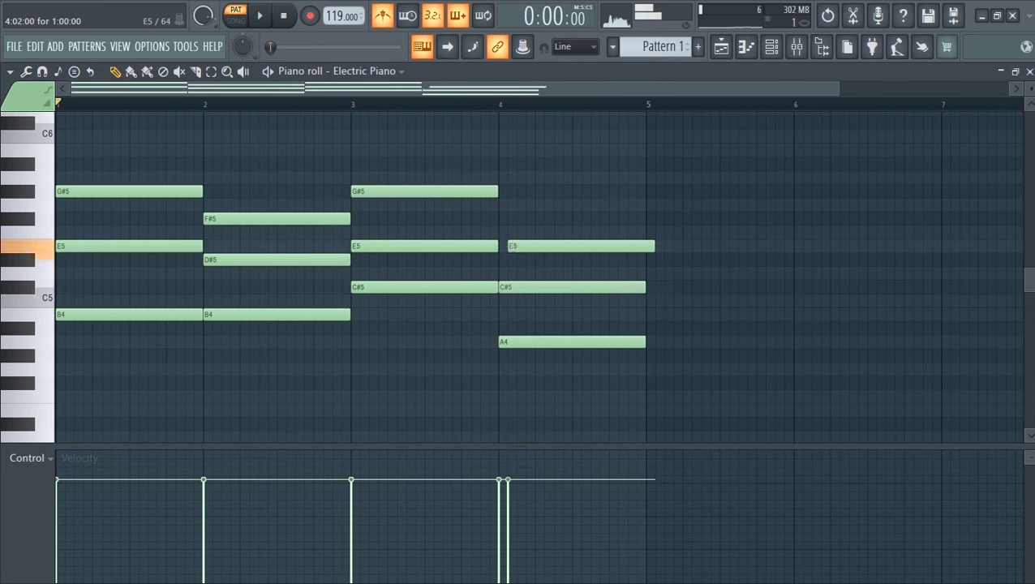
Step: Play back the four-bar chord progression and set the tempo to 108 BPM
{"action": "key", "text": "space"}
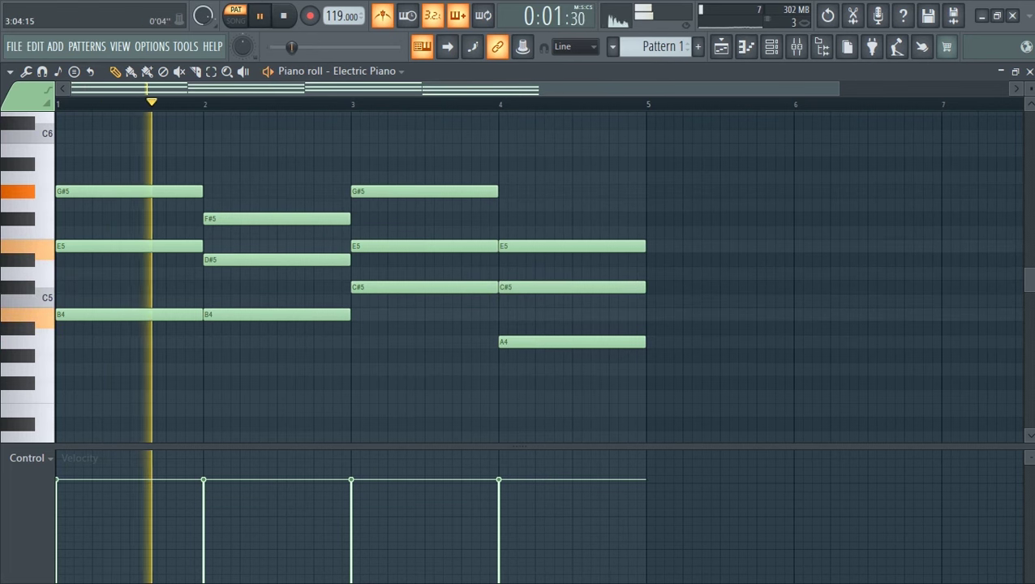
{"action": "key", "text": "space"}
{"action": "left_click_drag", "start_coordinate": [335, 17], "coordinate": [335, 26]}
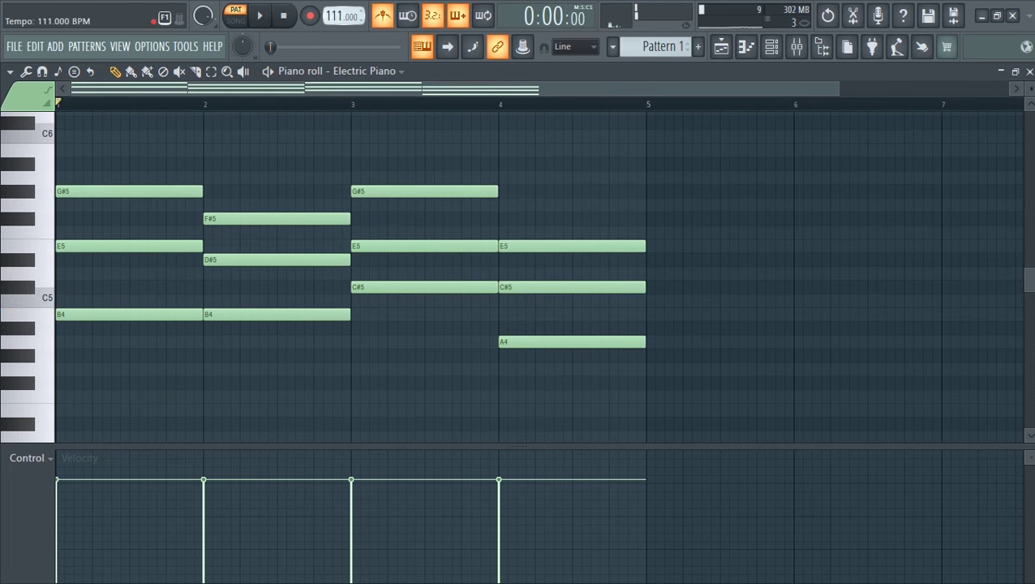
{"action": "key", "text": "space"}
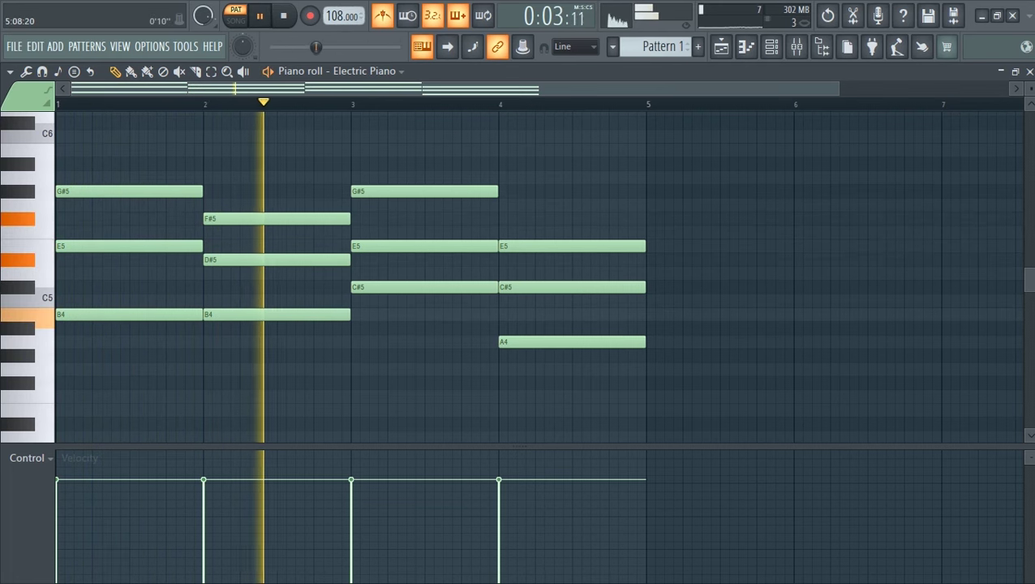
{"action": "left_click_drag", "start_coordinate": [839, 89], "coordinate": [714, 88]}
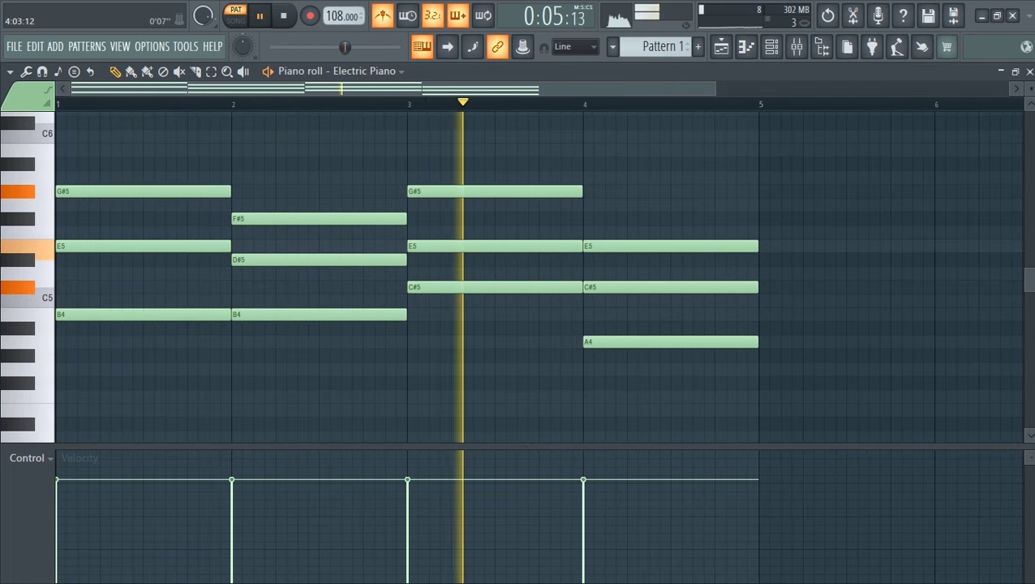
{"action": "left_click_drag", "start_coordinate": [613, 88], "coordinate": [622, 88]}
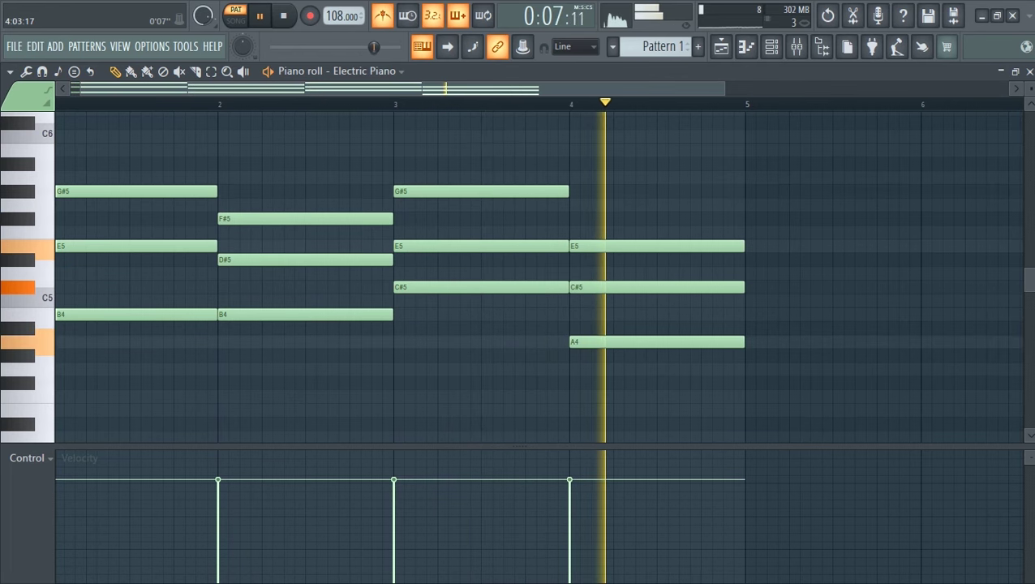
{"action": "left_click_drag", "start_coordinate": [600, 88], "coordinate": [591, 89]}
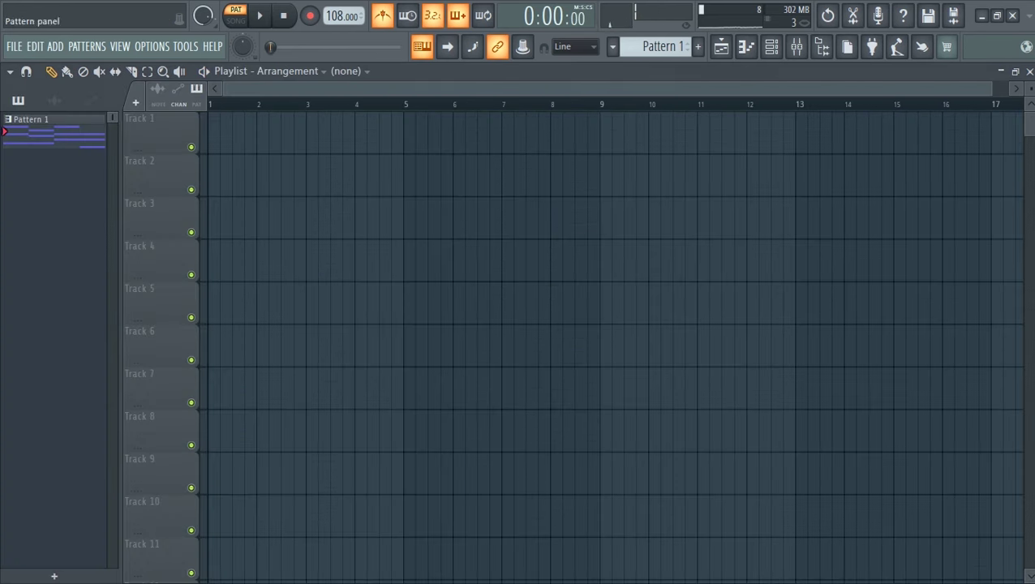
Step: Place Pattern 1 on Track 1 at bar 1 and duplicate all its chords into bars 5 to 8
{"action": "left_click", "coordinate": [214, 135]}
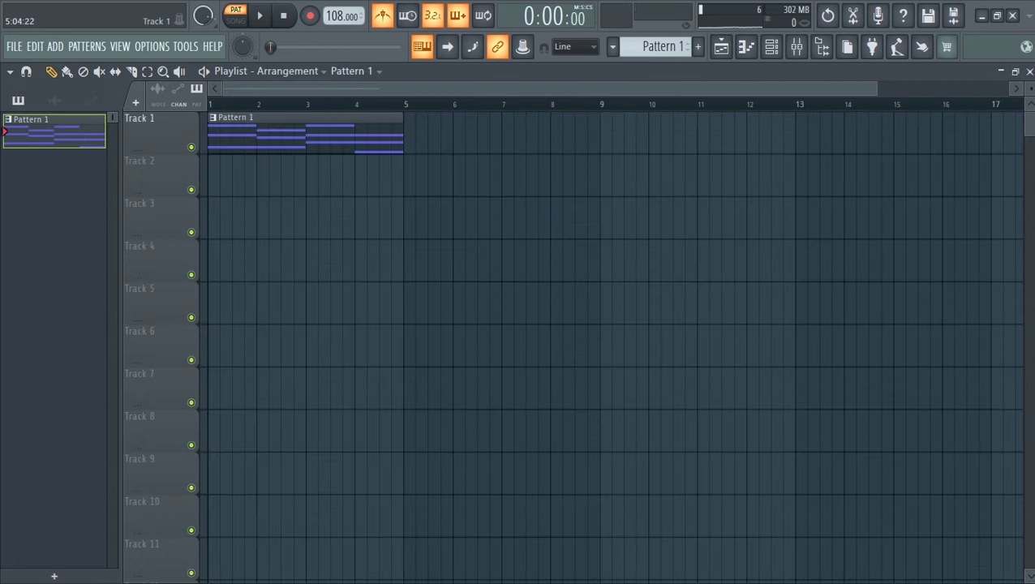
{"action": "double_click", "coordinate": [362, 132]}
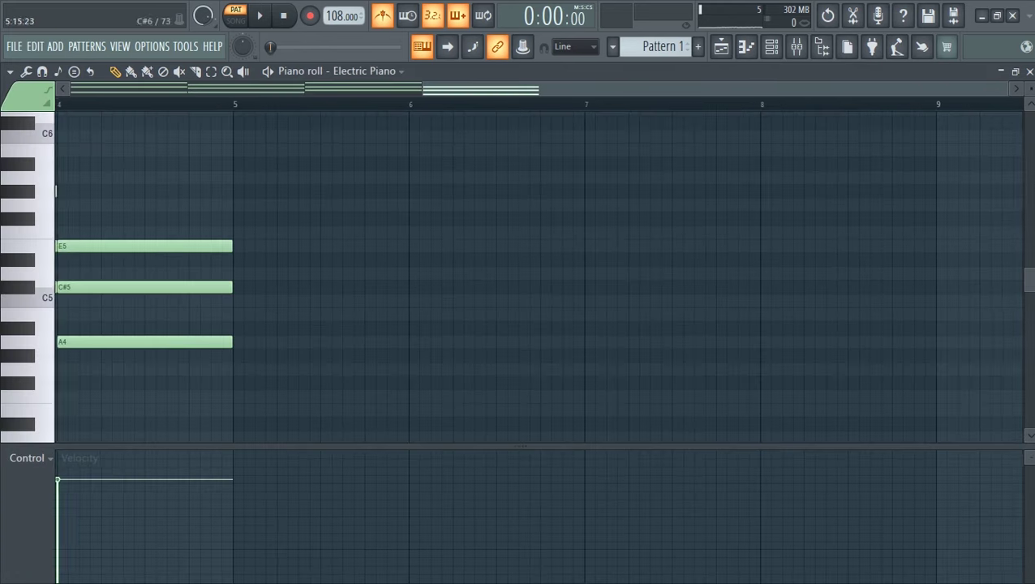
{"action": "scroll", "coordinate": [766, 122], "scroll_direction": "left", "scroll_amount": 3}
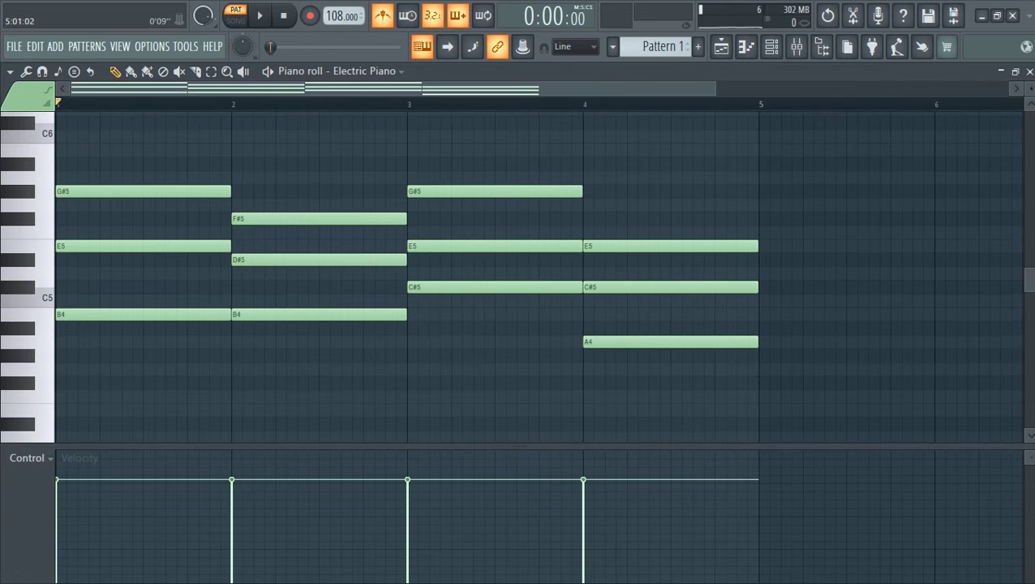
{"action": "key", "text": "ctrl+a"}
{"action": "key", "text": "ctrl+b"}
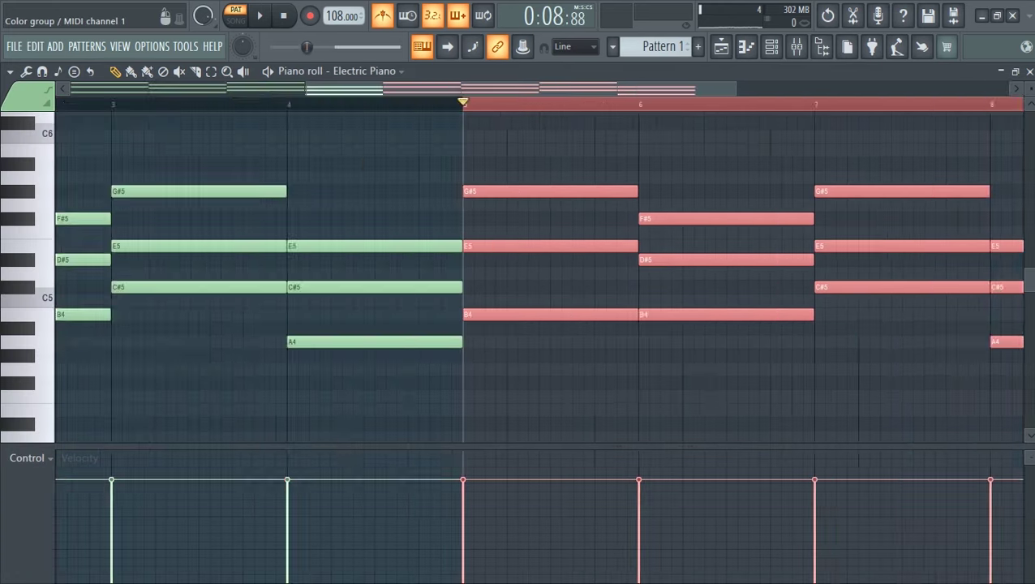
Step: Play the playlist arrangement in song mode and add a second Pattern 1 clip on Track 1 at bar 9
{"action": "left_click", "coordinate": [721, 46]}
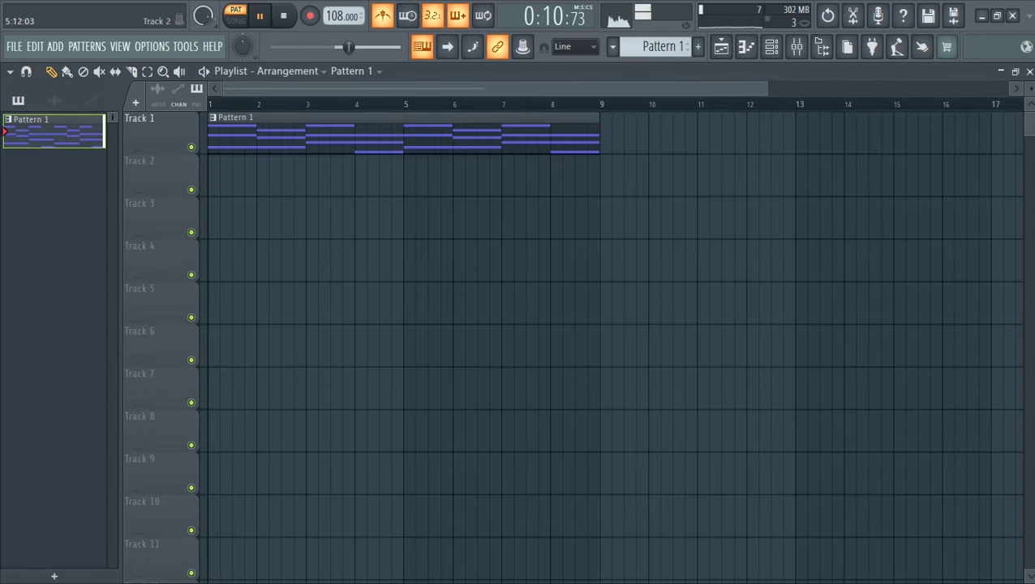
{"action": "left_click", "coordinate": [236, 18]}
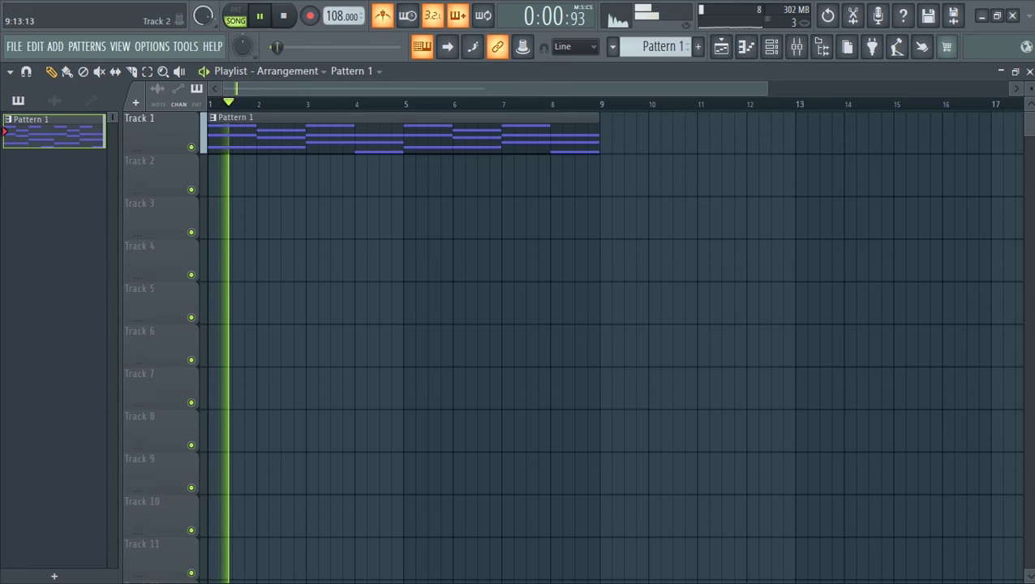
{"action": "left_click", "coordinate": [772, 46]}
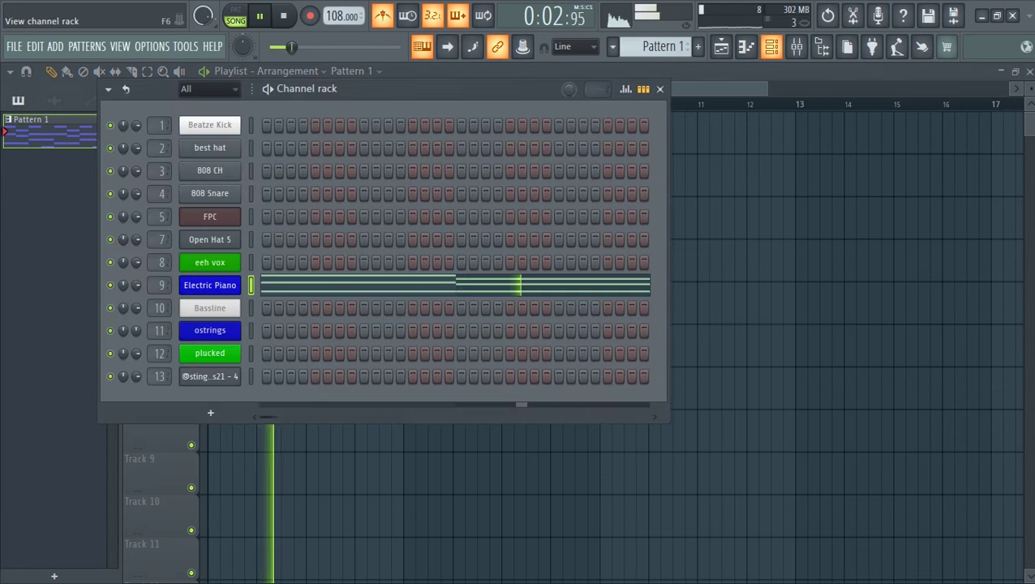
{"action": "left_click", "coordinate": [772, 46]}
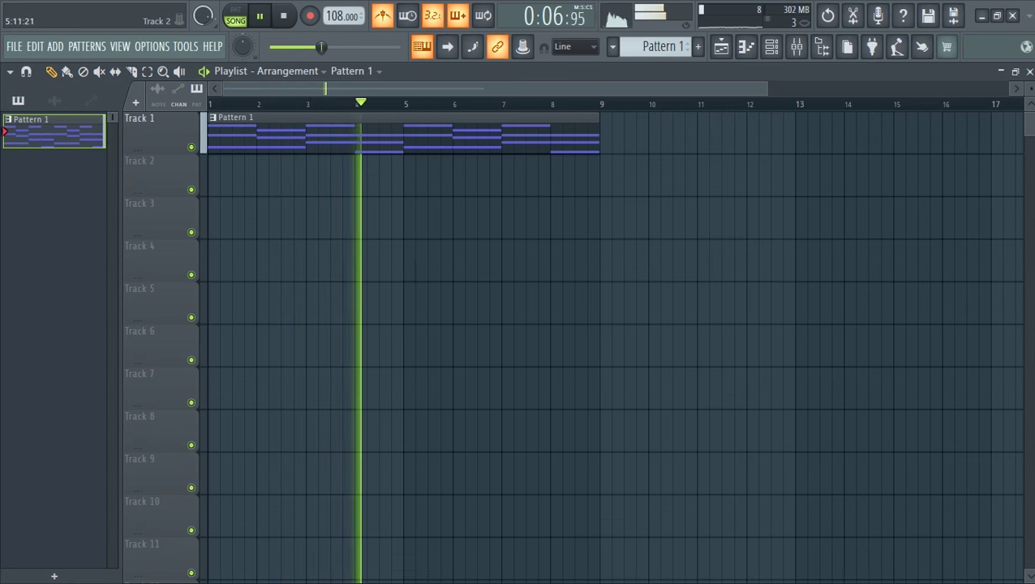
{"action": "left_click_drag", "start_coordinate": [602, 175], "coordinate": [602, 137]}
{"action": "left_click_drag", "start_coordinate": [629, 88], "coordinate": [813, 88]}
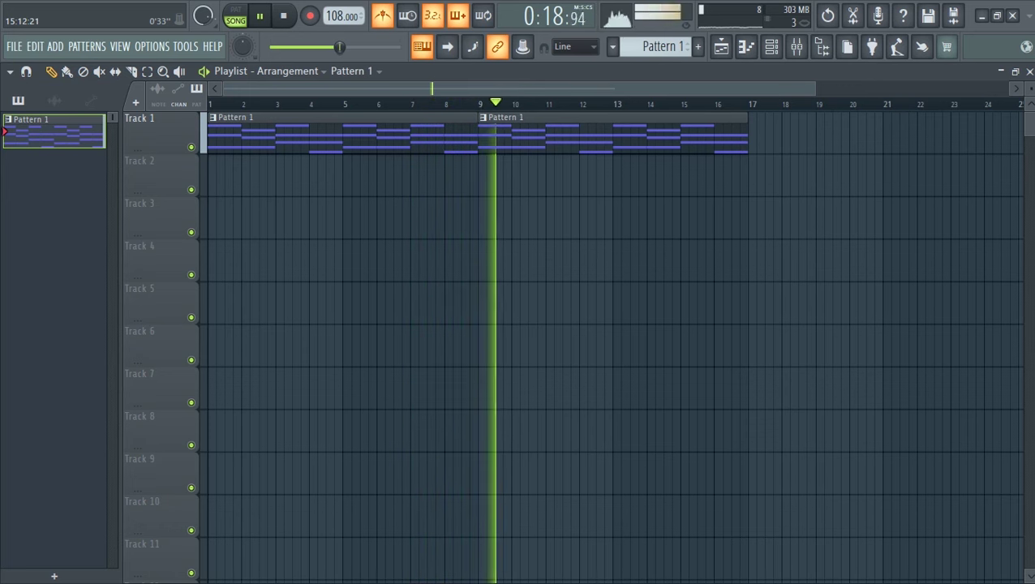
Step: Stop playback, create a new white pattern named bassline, and place it on Track 2 at bar 9
{"action": "key", "text": "space"}
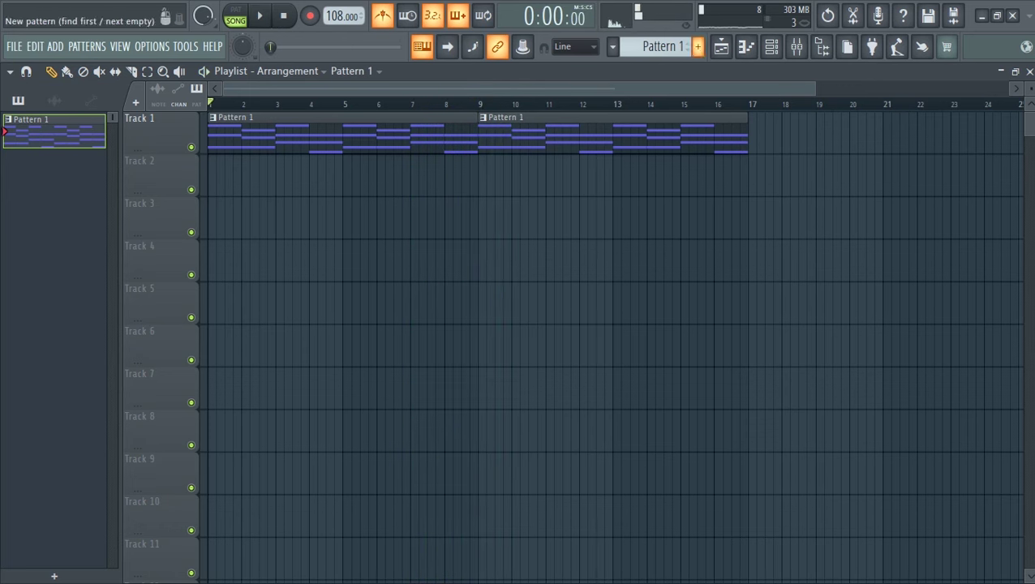
{"action": "key", "text": "space"}
{"action": "key", "text": "space"}
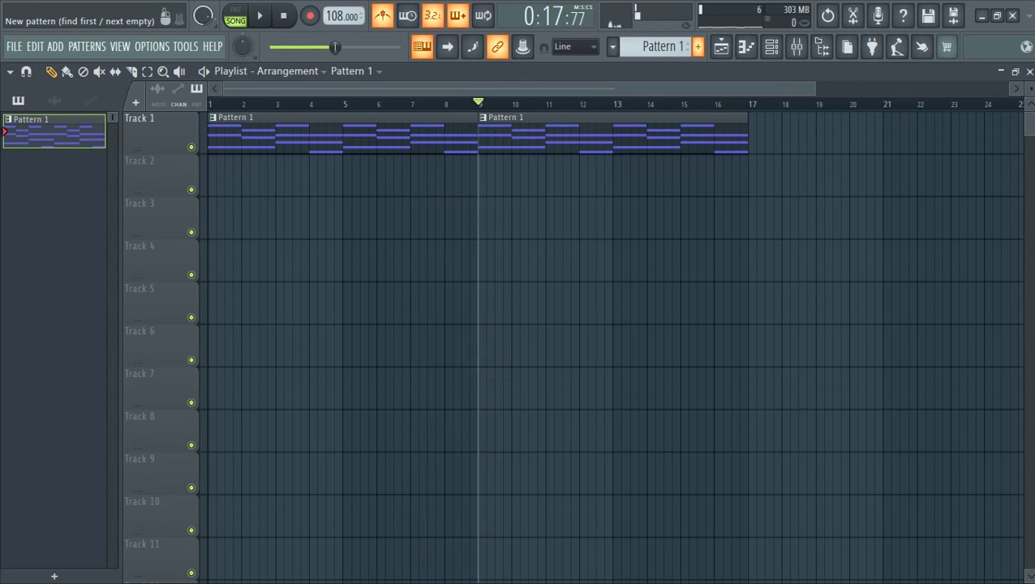
{"action": "left_click", "coordinate": [697, 47]}
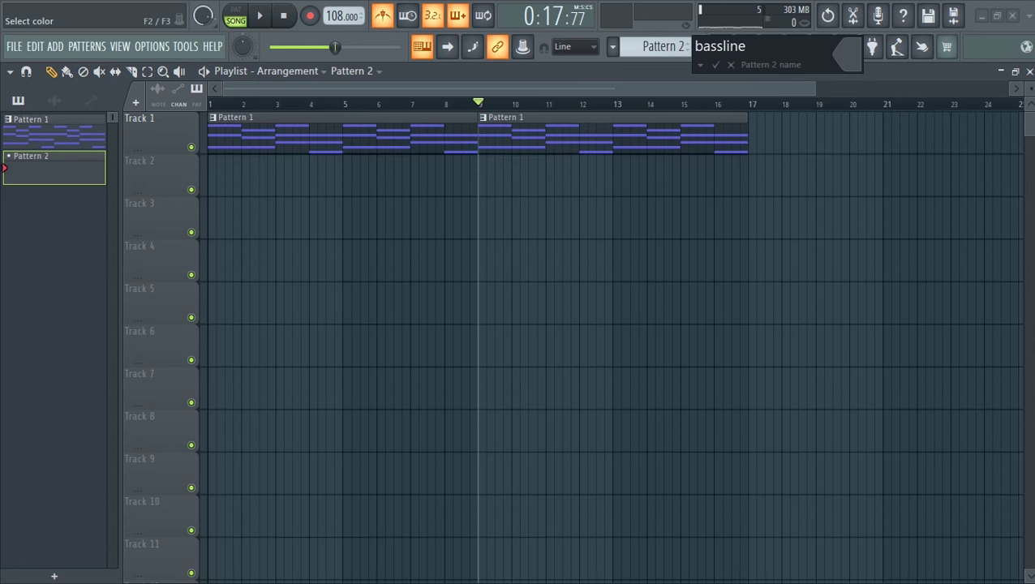
{"action": "left_click", "coordinate": [846, 52]}
{"action": "left_click_drag", "start_coordinate": [1006, 134], "coordinate": [1008, 77]}
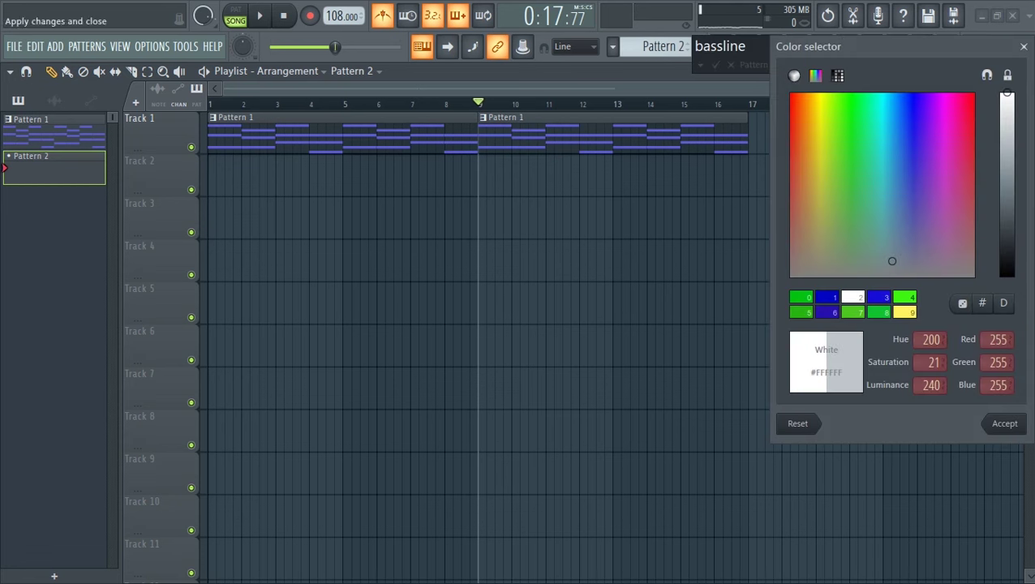
{"action": "left_click", "coordinate": [1005, 424]}
{"action": "key", "text": "Return"}
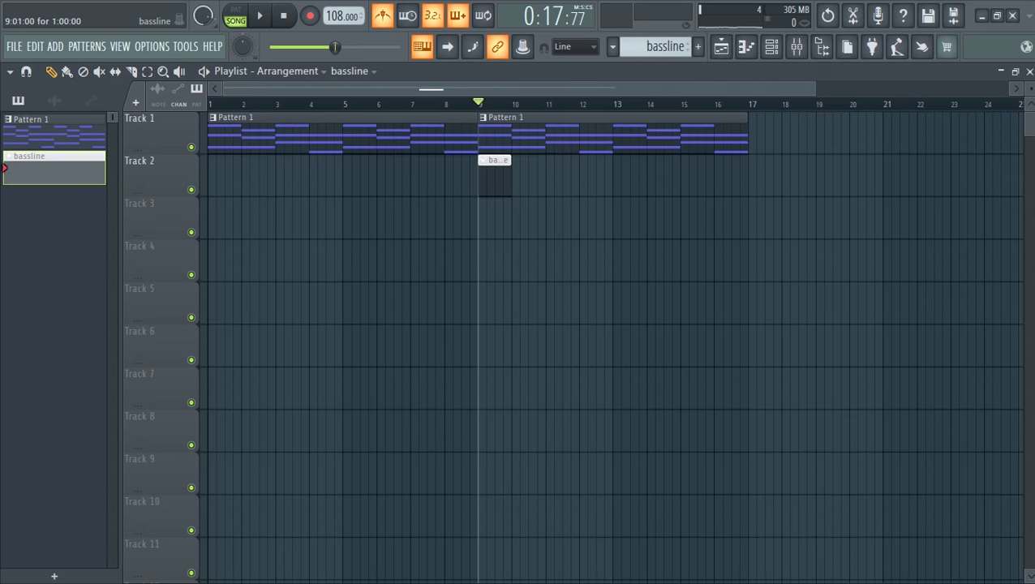
Step: Open the Bassline channel's piano roll and add full-bar notes E5, B4, C#5 and A4 in bars 1 to 4
{"action": "key", "text": "F6"}
{"action": "right_click", "coordinate": [231, 305]}
{"action": "left_click", "coordinate": [268, 307]}
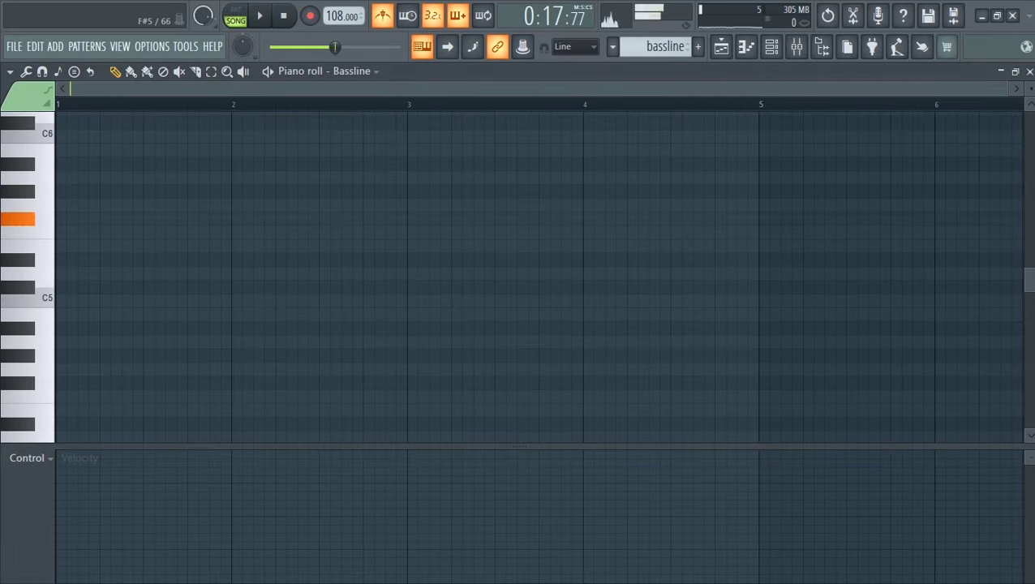
{"action": "scroll", "coordinate": [539, 232], "scroll_direction": "down", "scroll_amount": 3}
{"action": "scroll", "coordinate": [539, 233], "scroll_direction": "up", "scroll_amount": 3}
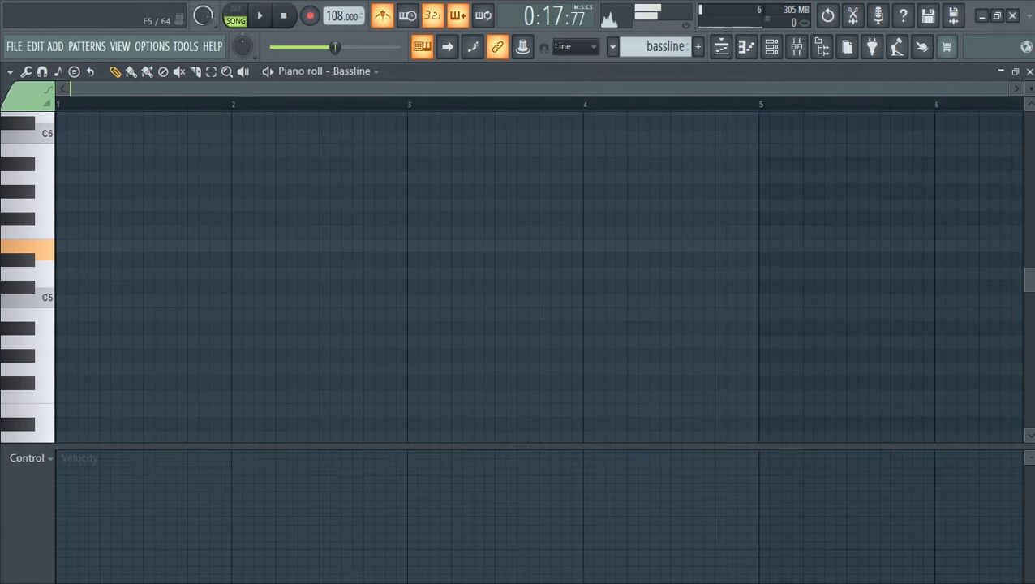
{"action": "left_click", "coordinate": [81, 247]}
{"action": "key", "text": "space"}
{"action": "left_click_drag", "start_coordinate": [235, 272], "coordinate": [235, 316]}
{"action": "left_click", "coordinate": [434, 288]}
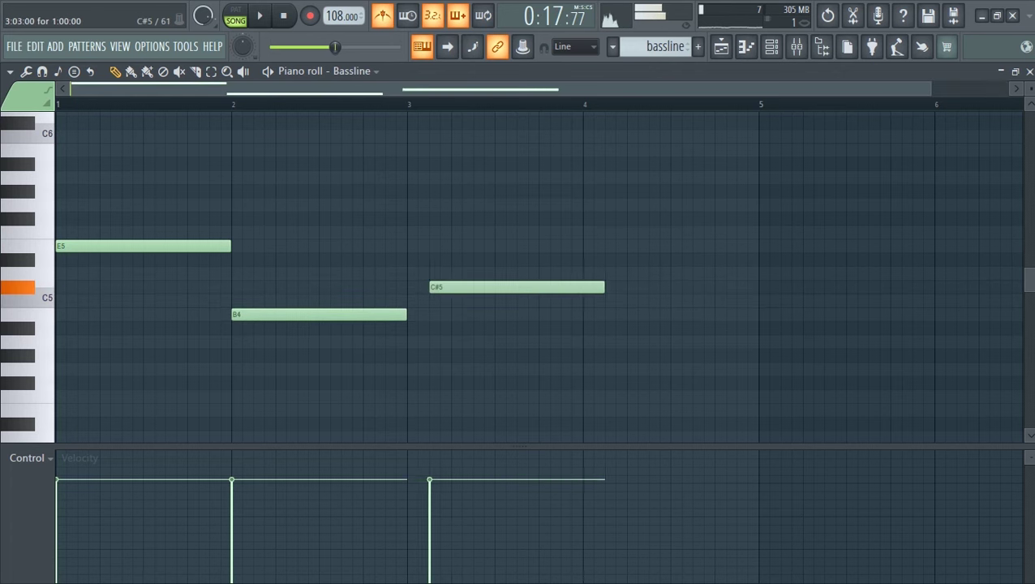
{"action": "left_click_drag", "start_coordinate": [600, 327], "coordinate": [591, 341]}
Step: Continue the bassline with full-bar notes E4, B4 and C#5 in bars 5 to 7
{"action": "left_click_drag", "start_coordinate": [715, 89], "coordinate": [798, 89]}
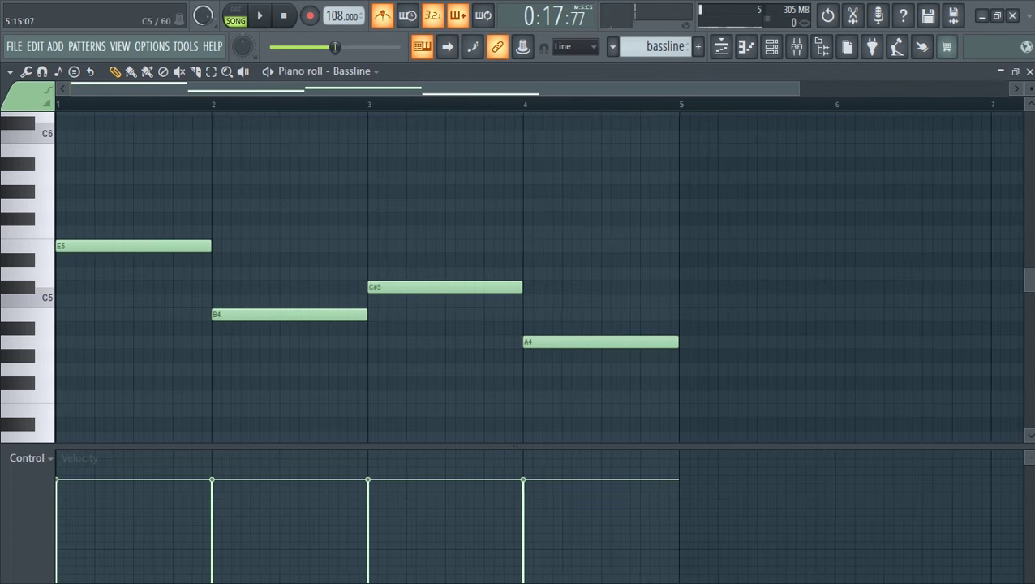
{"action": "left_click_drag", "start_coordinate": [674, 396], "coordinate": [682, 410]}
{"action": "left_click_drag", "start_coordinate": [717, 89], "coordinate": [804, 88]}
{"action": "left_click_drag", "start_coordinate": [719, 369], "coordinate": [746, 328]}
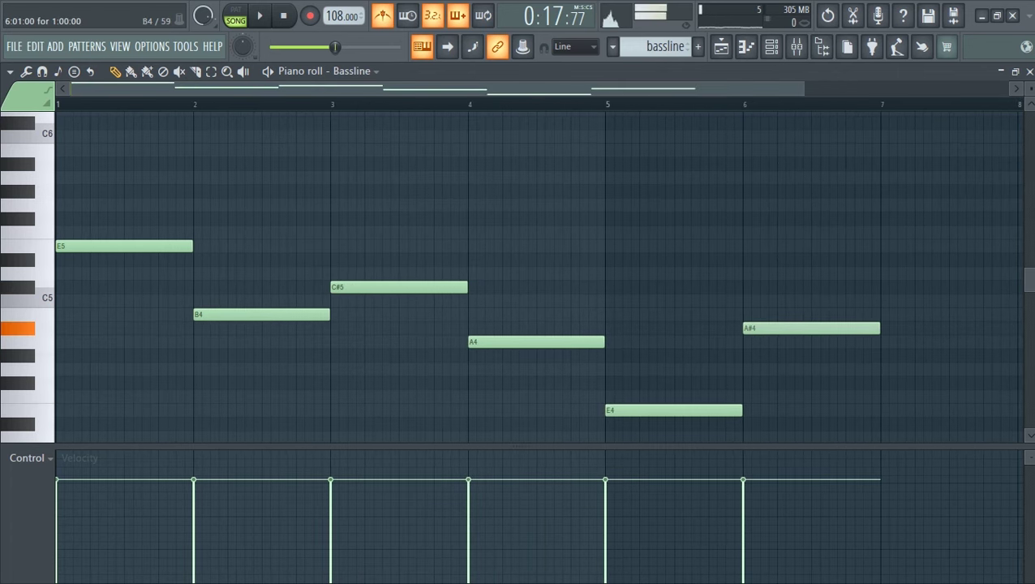
{"action": "left_click_drag", "start_coordinate": [812, 328], "coordinate": [812, 314]}
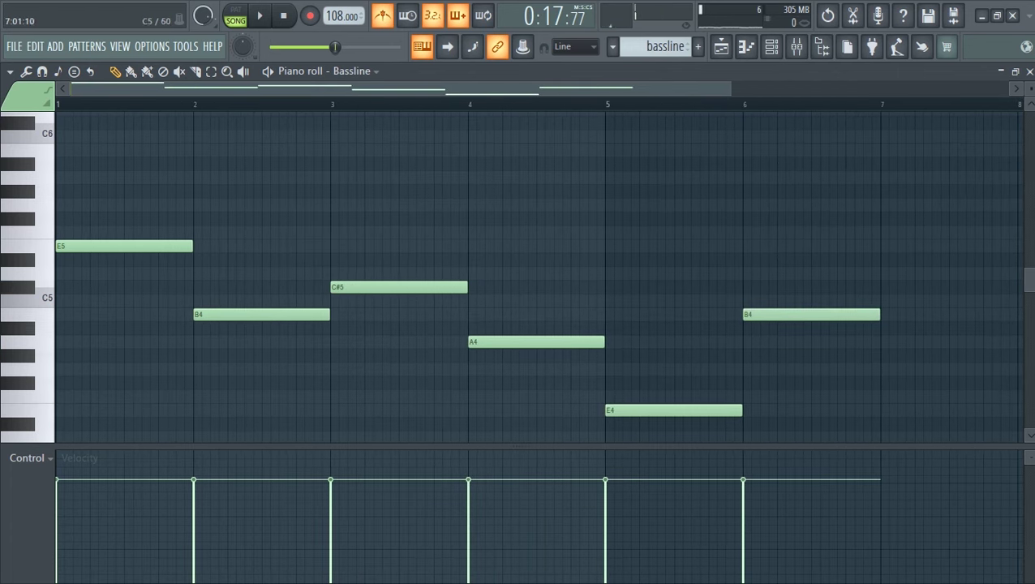
{"action": "left_click", "coordinate": [888, 287]}
Step: Shorten the bar 7 C#5 to three beats, follow it with a one-beat E5, and add a full-bar A4 in bar 8
{"action": "left_click_drag", "start_coordinate": [641, 89], "coordinate": [832, 88]}
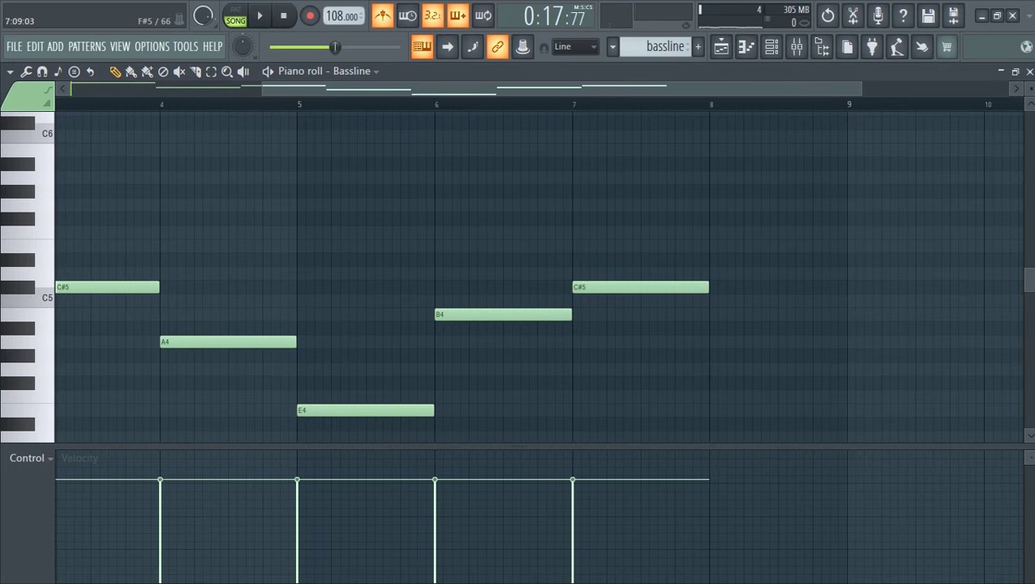
{"action": "key", "text": "space"}
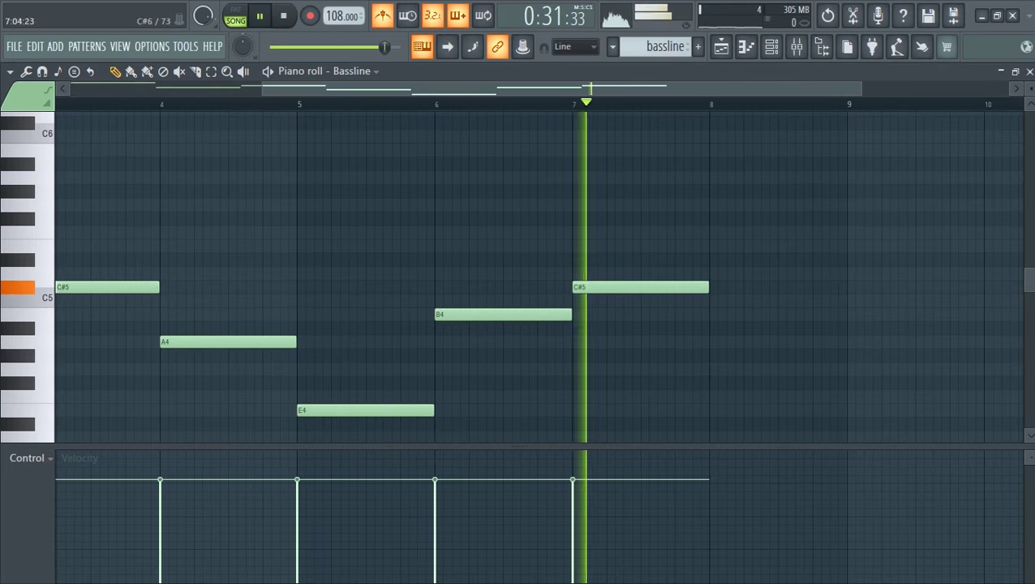
{"action": "key", "text": "space"}
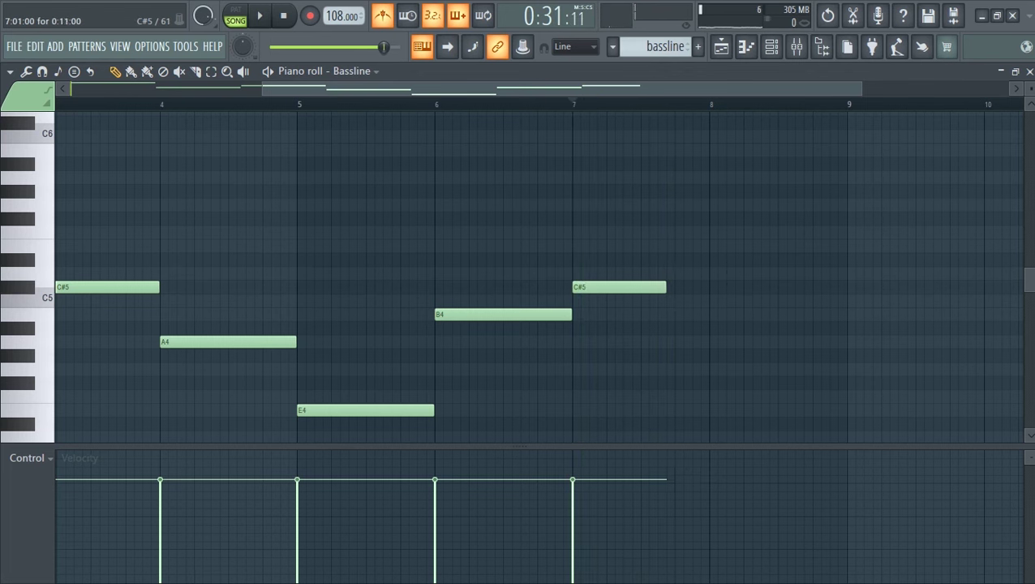
{"action": "left_click_drag", "start_coordinate": [679, 232], "coordinate": [671, 246]}
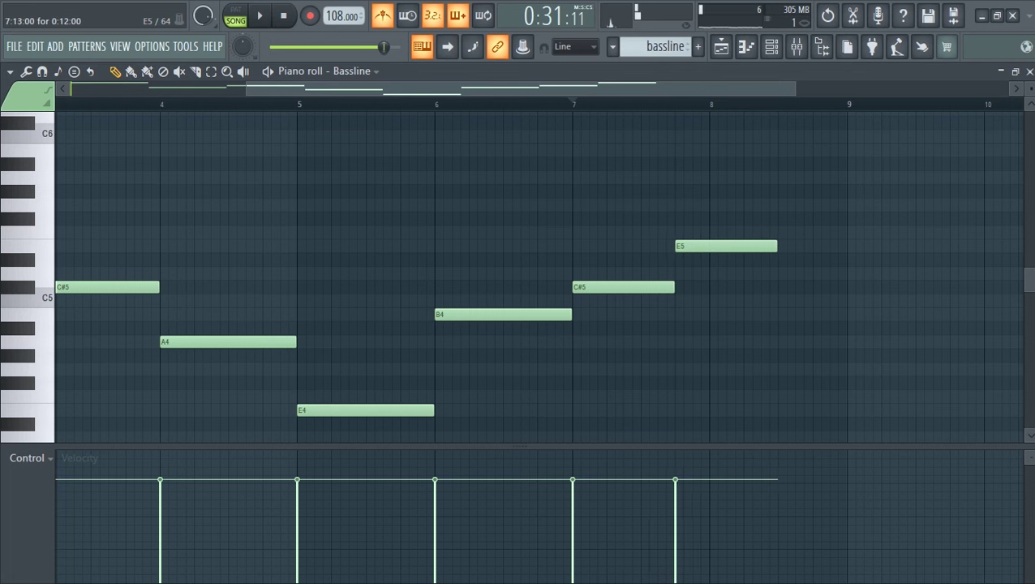
{"action": "left_click_drag", "start_coordinate": [718, 300], "coordinate": [718, 314]}
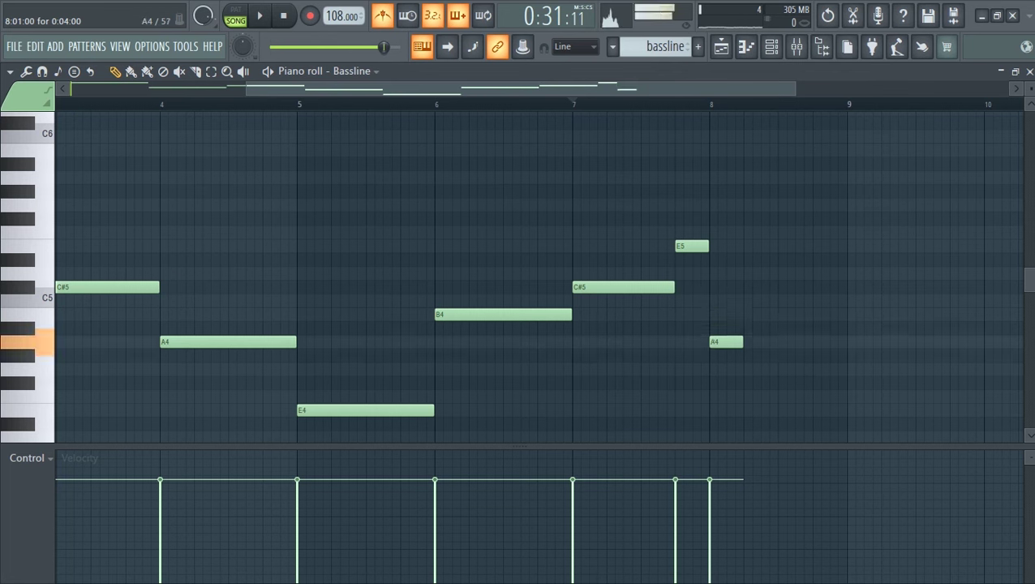
{"action": "key", "text": "space"}
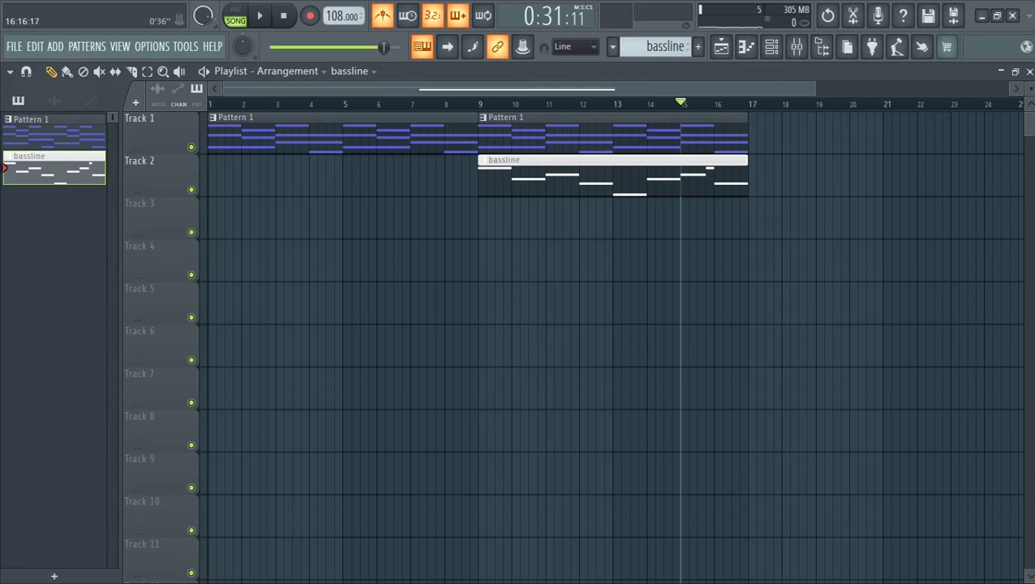
Step: Play the playlist arrangement from the start to review the chords and the bassline
{"action": "scroll", "coordinate": [615, 347], "scroll_direction": "down", "scroll_amount": 1}
{"action": "left_click", "coordinate": [771, 46]}
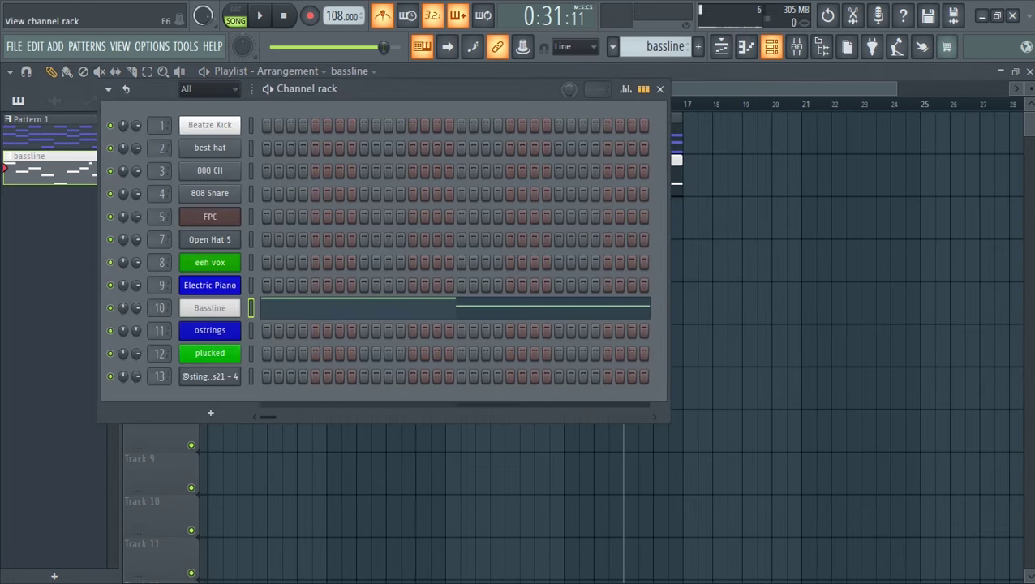
{"action": "left_click", "coordinate": [771, 46]}
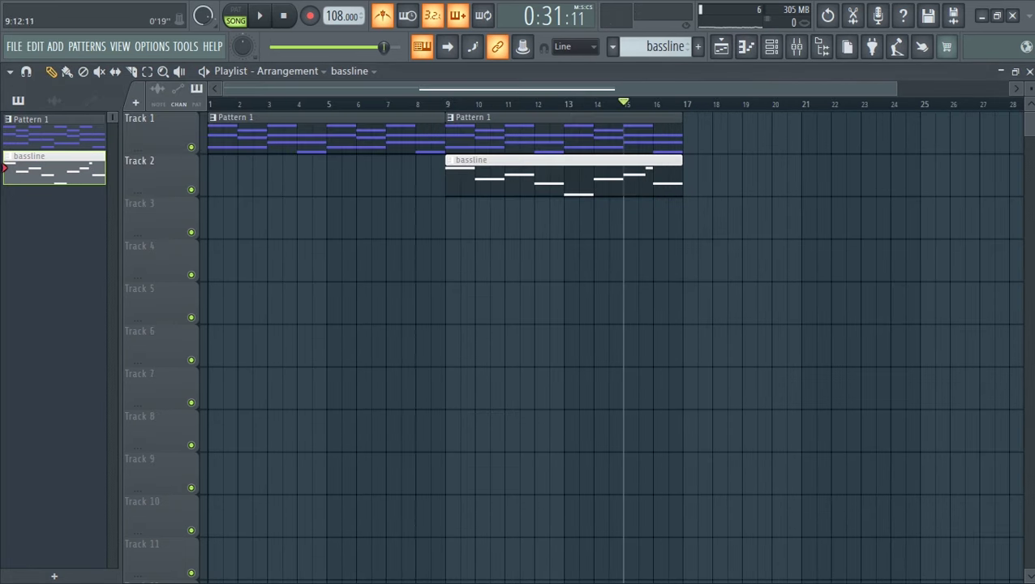
{"action": "key", "text": "space"}
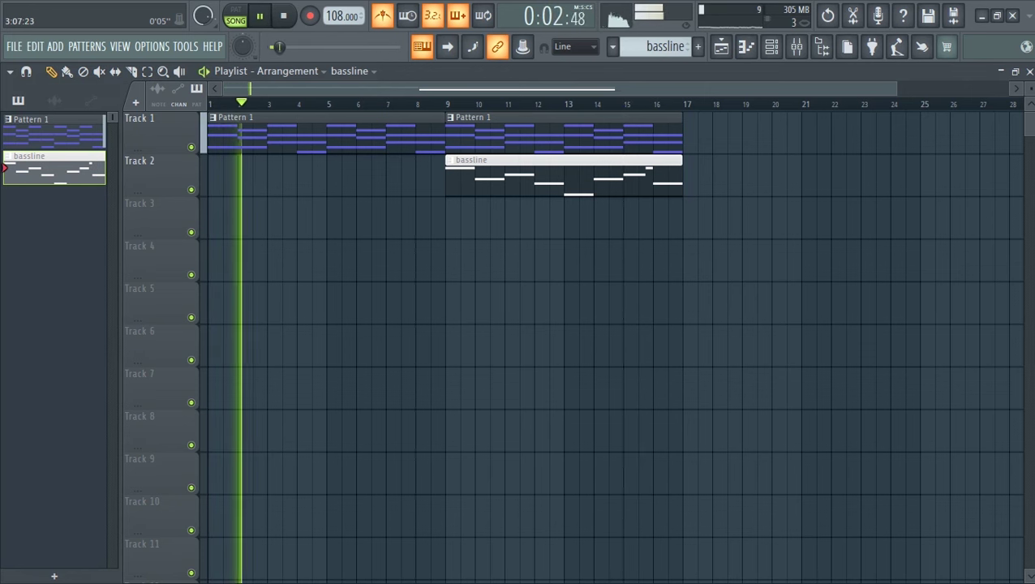
{"action": "key", "text": "space"}
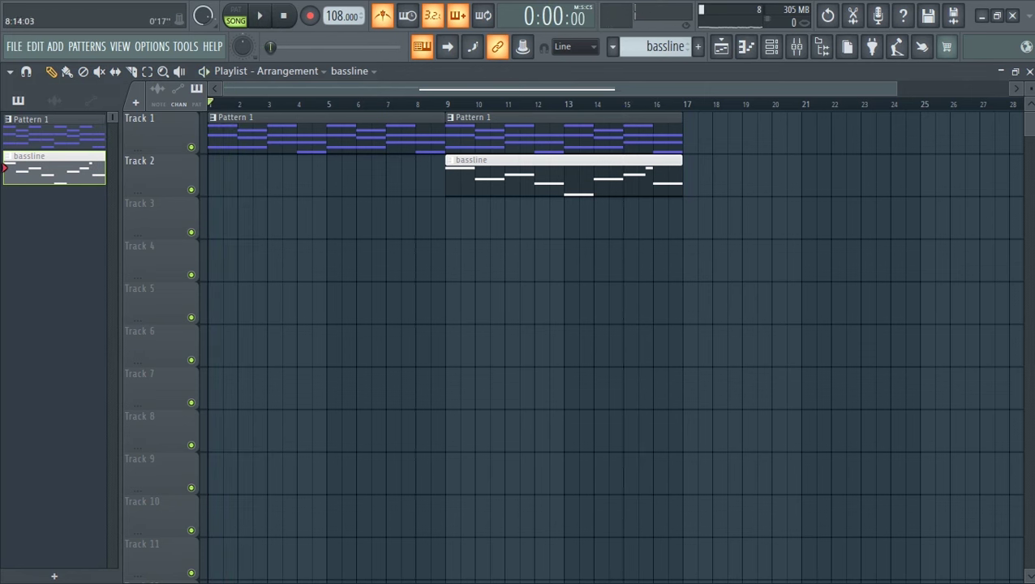
{"action": "key", "text": "space"}
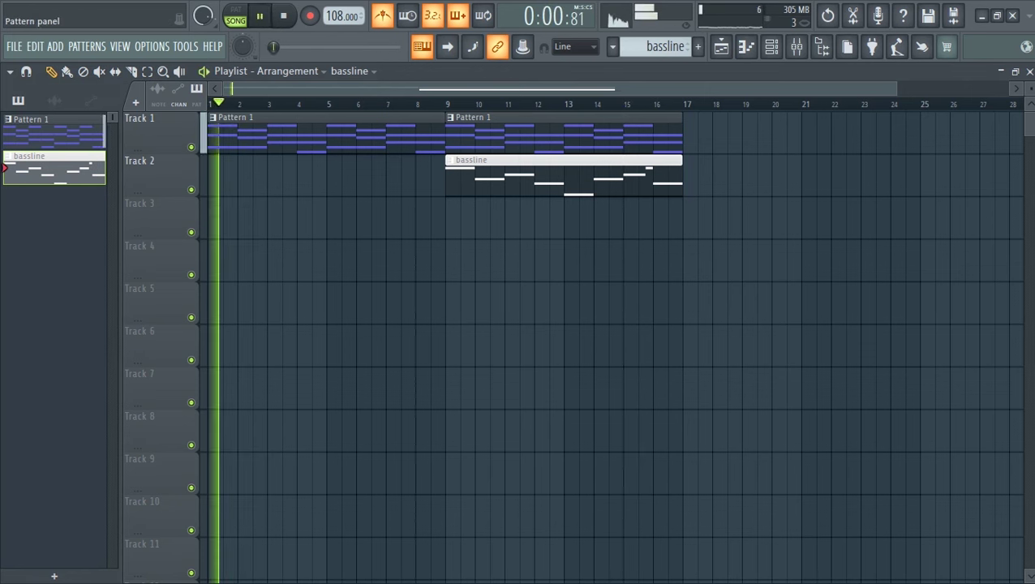
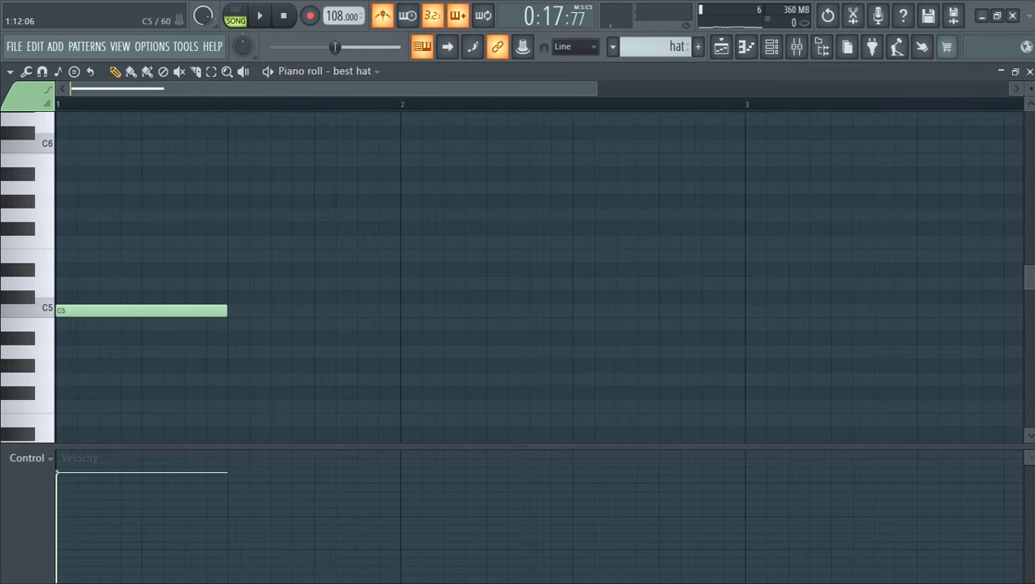
Step: Set the snap to 1/3 step and fill the first beat with three equal C5 hat notes, the second one softer
{"action": "left_click", "coordinate": [575, 46]}
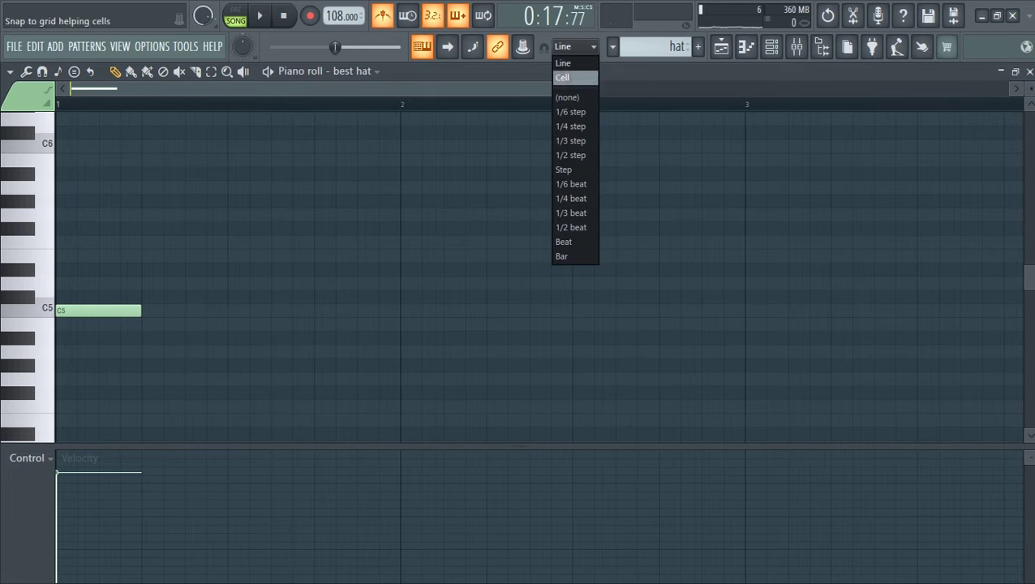
{"action": "left_click", "coordinate": [570, 140]}
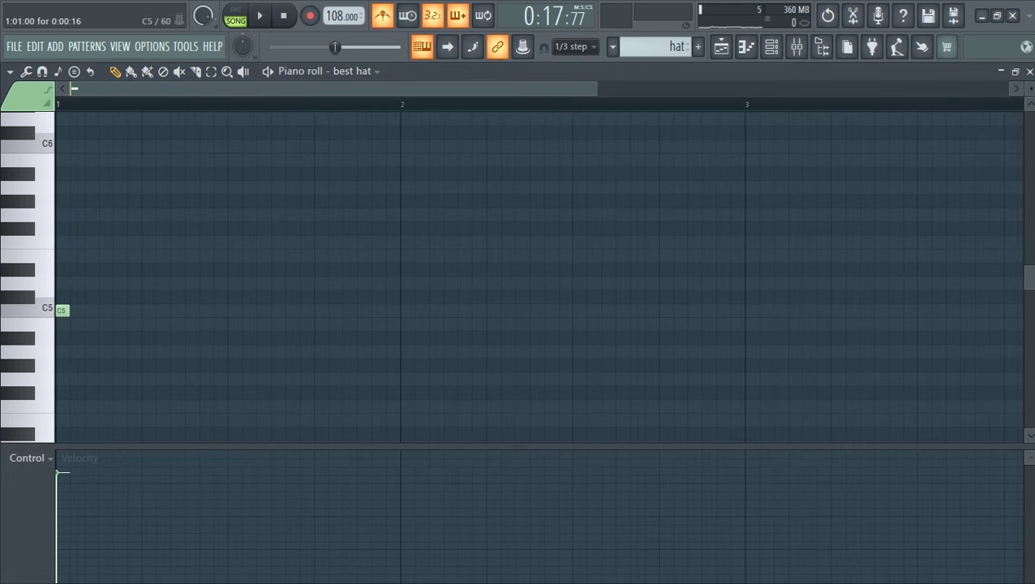
{"action": "key", "text": "space"}
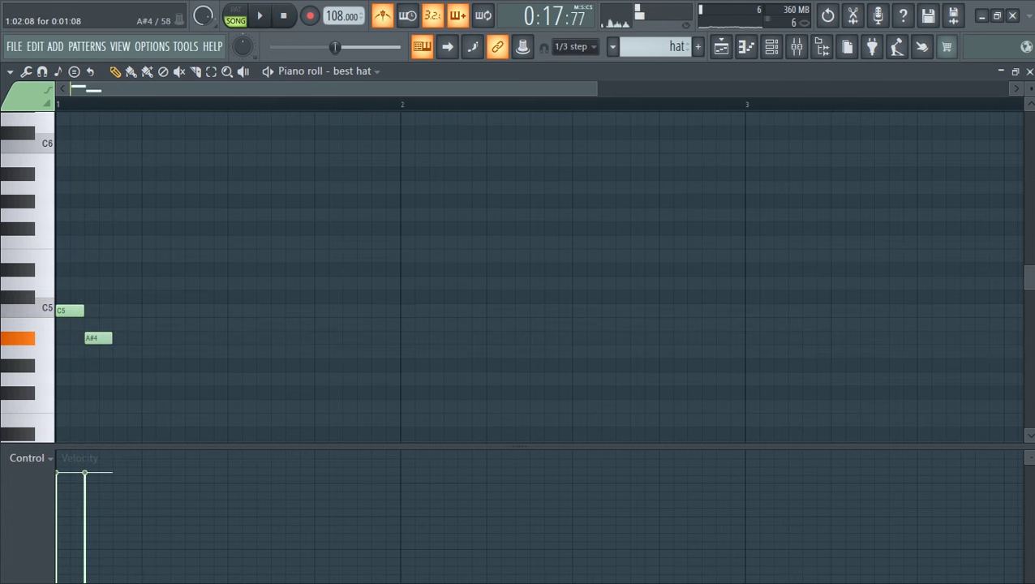
{"action": "key", "text": "space"}
{"action": "left_click", "coordinate": [86, 498]}
{"action": "key", "text": "space"}
{"action": "key", "text": "space"}
{"action": "key", "text": "space"}
{"action": "key", "text": "space"}
{"action": "key", "text": "space"}
{"action": "key", "text": "space"}
{"action": "left_click", "coordinate": [124, 311]}
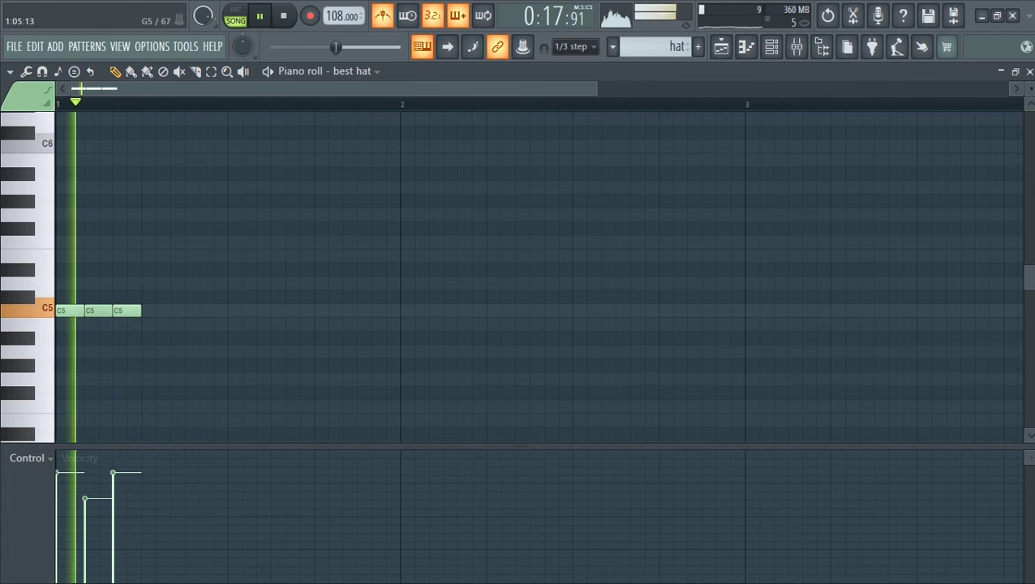
Step: Lower the second hat note's velocity further and play the triplet back
{"action": "left_click", "coordinate": [88, 524]}
{"action": "key", "text": "space"}
{"action": "key", "text": "space"}
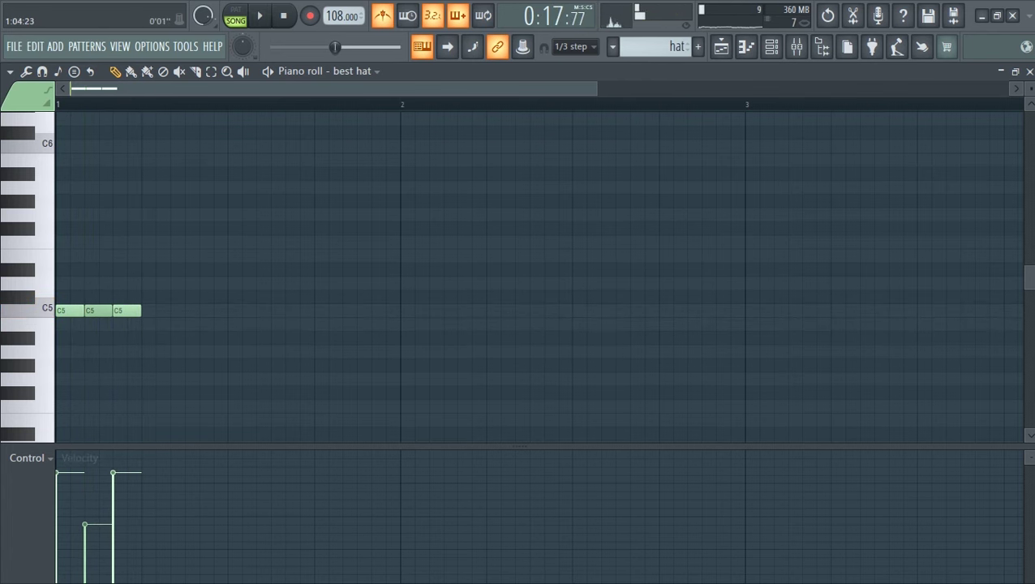
Step: Select the three hat notes and duplicate them beat after beat until they fill bars 1 to 8
{"action": "key", "text": "ctrl+a"}
{"action": "key", "text": "space"}
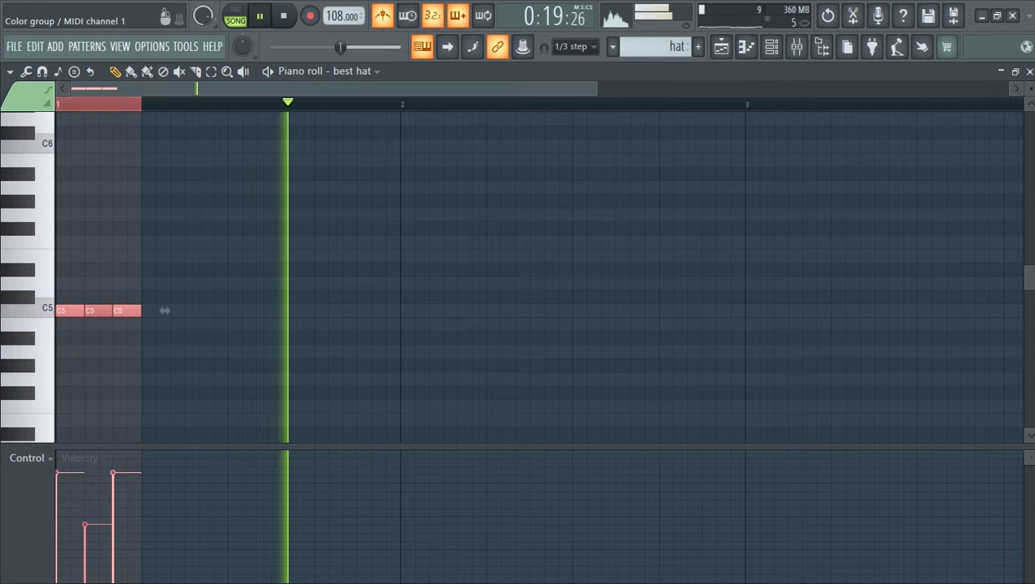
{"action": "key", "text": "ctrl+b"}
{"action": "key", "text": "ctrl+b"}
{"action": "key", "text": "ctrl+b"}
{"action": "key", "text": "ctrl+b"}
{"action": "key", "text": "ctrl+b"}
{"action": "key", "text": "ctrl+b"}
{"action": "key", "text": "ctrl+b"}
{"action": "key", "text": "ctrl+b"}
{"action": "key", "text": "ctrl+b"}
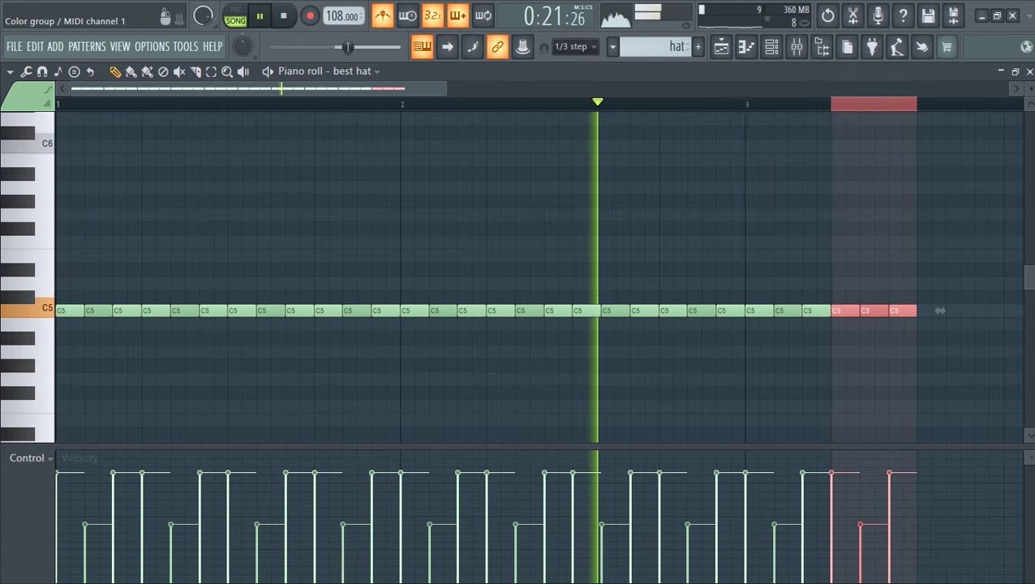
{"action": "key", "text": "ctrl+b"}
{"action": "key", "text": "ctrl+b"}
{"action": "key", "text": "ctrl+b"}
{"action": "key", "text": "ctrl+b"}
{"action": "key", "text": "ctrl+b"}
{"action": "key", "text": "ctrl+b"}
{"action": "key", "text": "ctrl+b"}
{"action": "key", "text": "ctrl+b"}
{"action": "key", "text": "ctrl+b"}
{"action": "key", "text": "ctrl+b"}
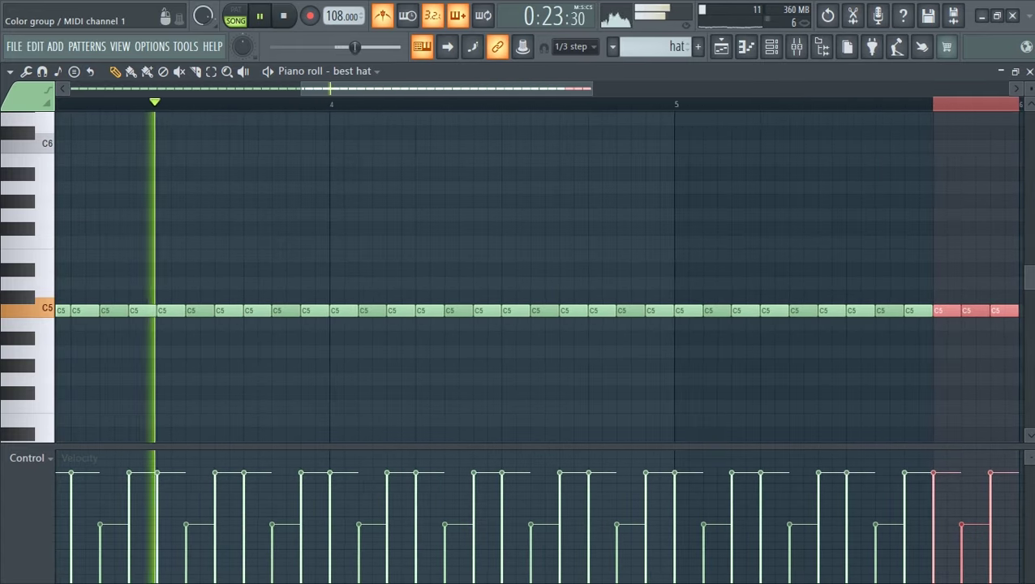
{"action": "key", "text": "ctrl+b"}
{"action": "key", "text": "ctrl+b"}
{"action": "key", "text": "ctrl+b"}
{"action": "key", "text": "ctrl+b"}
{"action": "key", "text": "ctrl+b"}
{"action": "key", "text": "ctrl+b"}
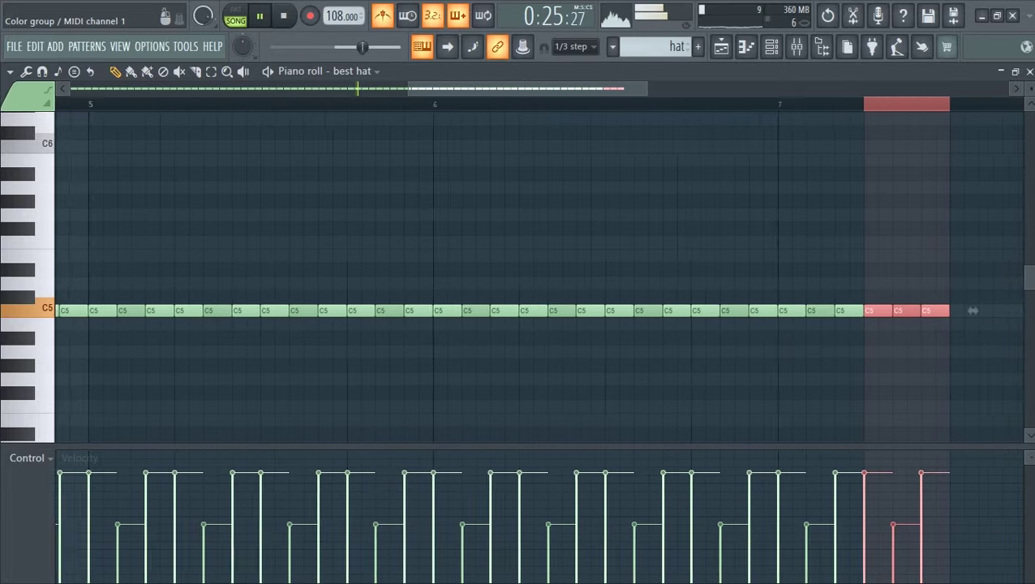
{"action": "key", "text": "ctrl+b"}
{"action": "key", "text": "ctrl+b"}
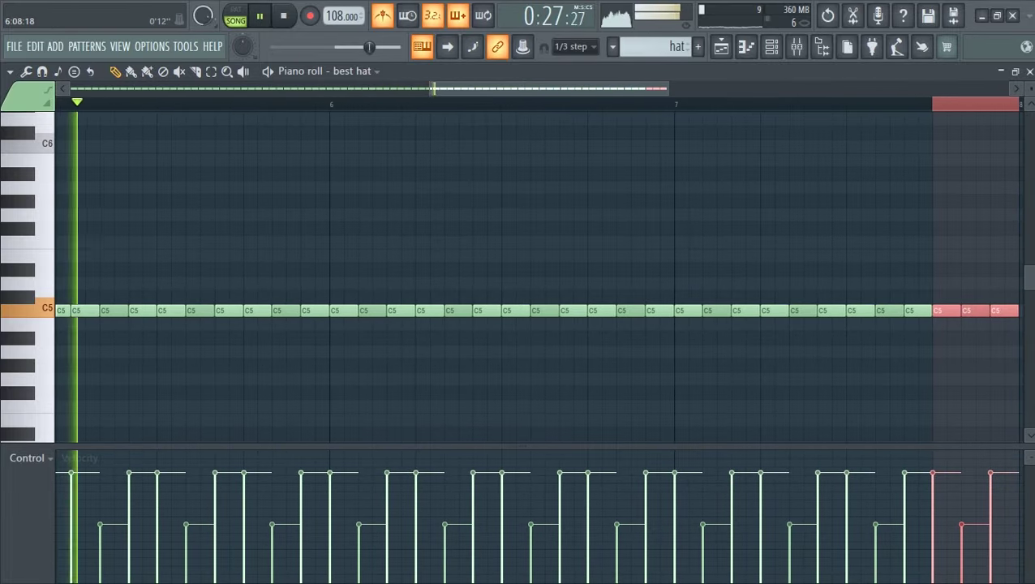
{"action": "left_click_drag", "start_coordinate": [498, 89], "coordinate": [47, 89]}
{"action": "scroll", "coordinate": [766, 311], "scroll_direction": "down", "scroll_amount": 5}
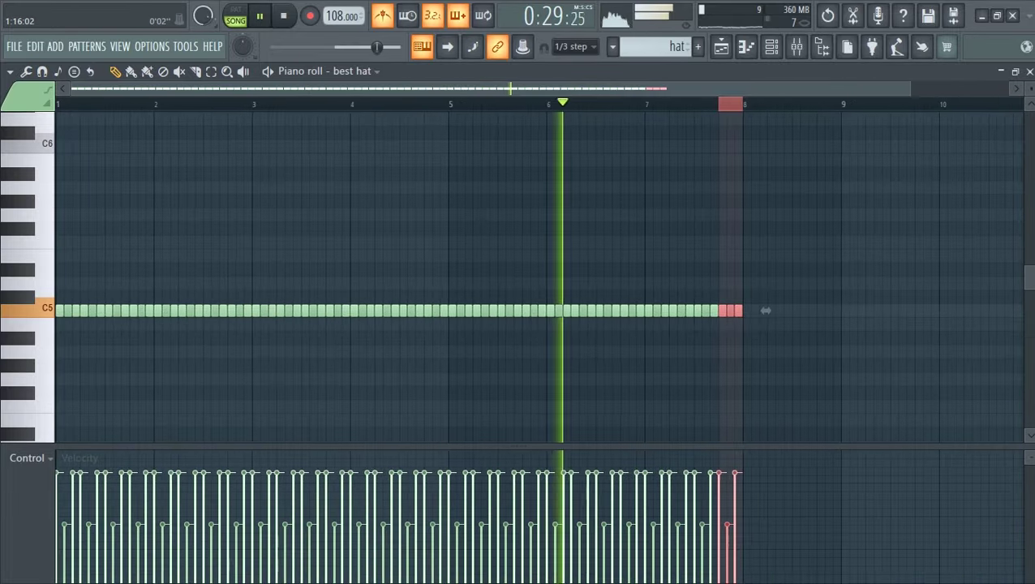
{"action": "key", "text": "ctrl+b"}
{"action": "key", "text": "ctrl+b"}
{"action": "key", "text": "ctrl+b"}
{"action": "key", "text": "ctrl+b"}
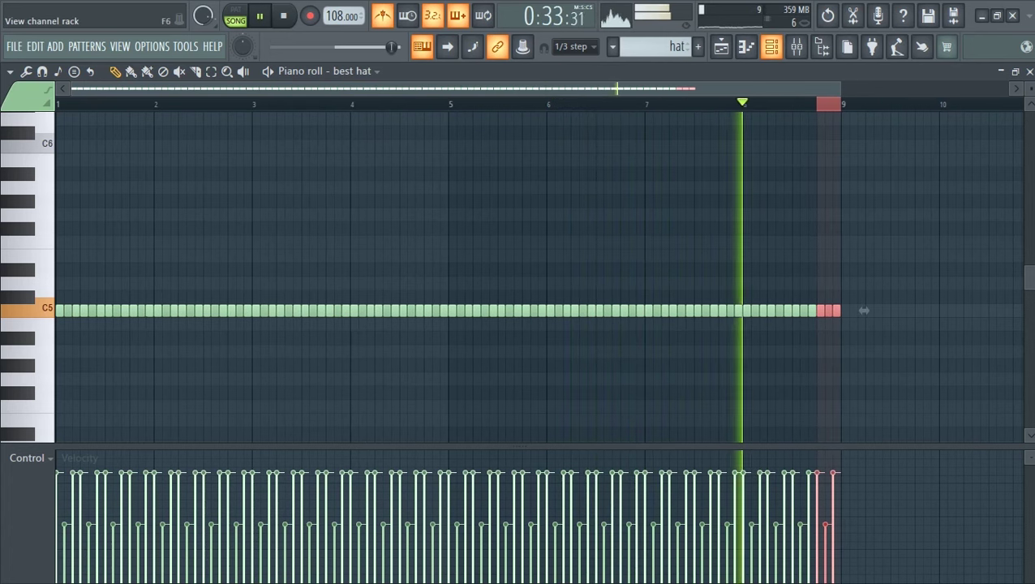
Step: Open the 808 CH channel in the piano roll and place an A#4 note on the last beat of bar 1
{"action": "key", "text": "F6"}
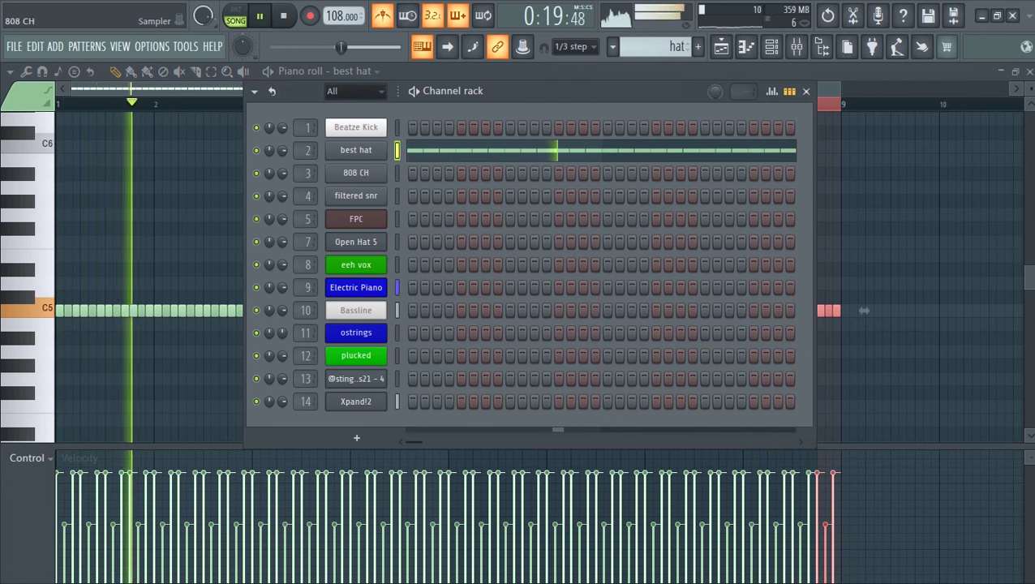
{"action": "key", "text": "space"}
{"action": "right_click", "coordinate": [333, 168]}
{"action": "left_click", "coordinate": [357, 172]}
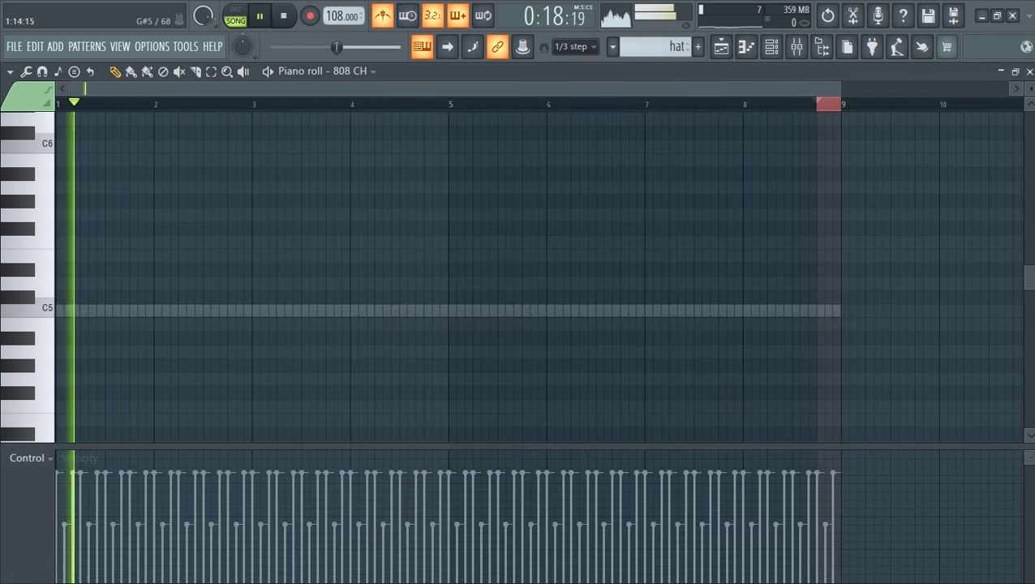
{"action": "left_click", "coordinate": [137, 256]}
{"action": "key", "text": "space"}
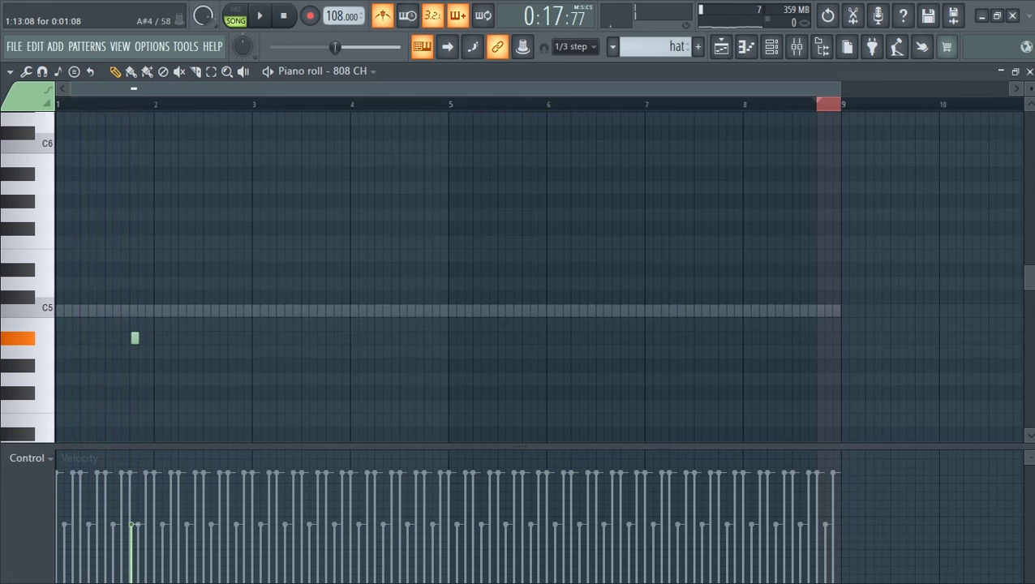
Step: Set the snap to 1/6 step, shorten the A#4 note and add a second short A#4 note just after it
{"action": "left_click_drag", "start_coordinate": [840, 89], "coordinate": [274, 88]}
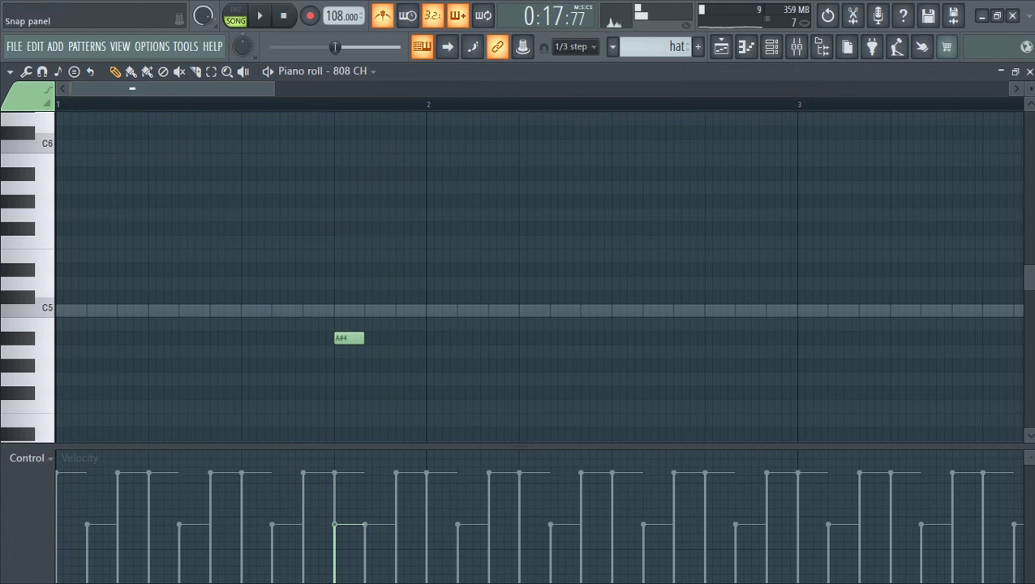
{"action": "left_click", "coordinate": [574, 47]}
{"action": "left_click", "coordinate": [571, 112]}
{"action": "key", "text": "space"}
{"action": "left_click_drag", "start_coordinate": [363, 338], "coordinate": [341, 339]}
{"action": "left_click", "coordinate": [353, 338]}
{"action": "key", "text": "space"}
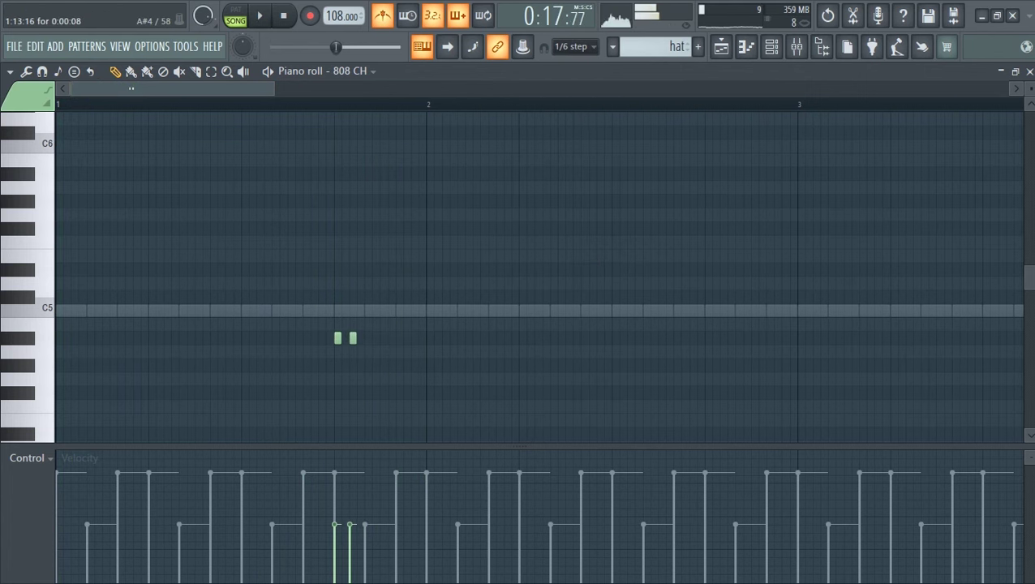
Step: Build the A#4 hits into a four-note roll with shortened last notes and descending velocities, and play it back
{"action": "left_click_drag", "start_coordinate": [274, 88], "coordinate": [217, 88]}
{"action": "left_click_drag", "start_coordinate": [473, 338], "coordinate": [468, 338]}
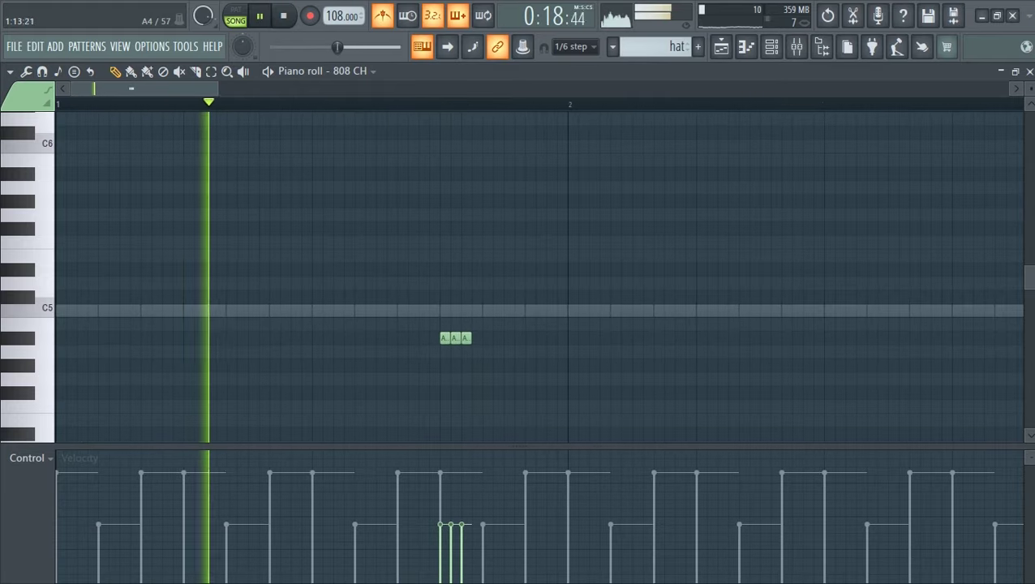
{"action": "left_click_drag", "start_coordinate": [471, 339], "coordinate": [466, 339]}
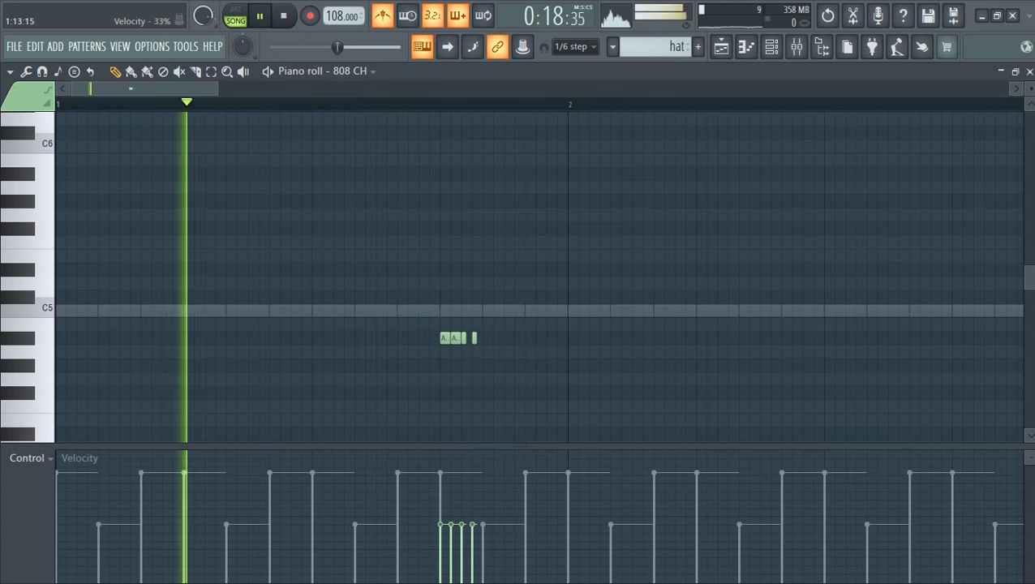
{"action": "mouse_move", "coordinate": [452, 544]}
{"action": "left_mouse_down"}
{"action": "mouse_move", "coordinate": [470, 548]}
{"action": "mouse_move", "coordinate": [481, 569]}
{"action": "left_mouse_up"}
{"action": "left_click_drag", "start_coordinate": [440, 506], "coordinate": [474, 561]}
{"action": "key", "text": "space"}
{"action": "key", "text": "space"}
Step: Add an A#4 note after the roll and move it onto the final triplet hit of bar 1
{"action": "left_click", "coordinate": [540, 338]}
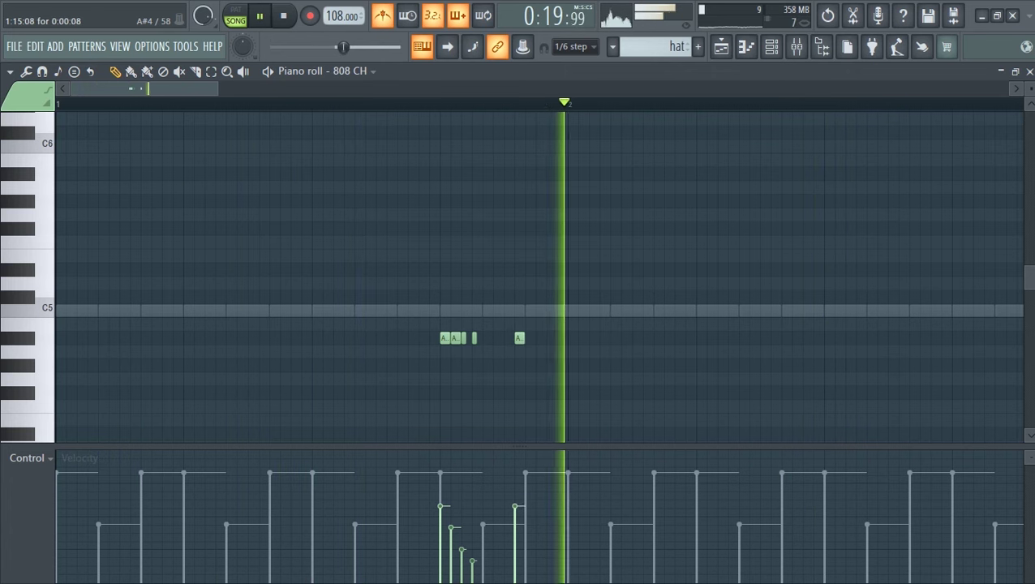
{"action": "key", "text": "space"}
{"action": "key", "text": "space"}
{"action": "left_click_drag", "start_coordinate": [540, 338], "coordinate": [530, 339]}
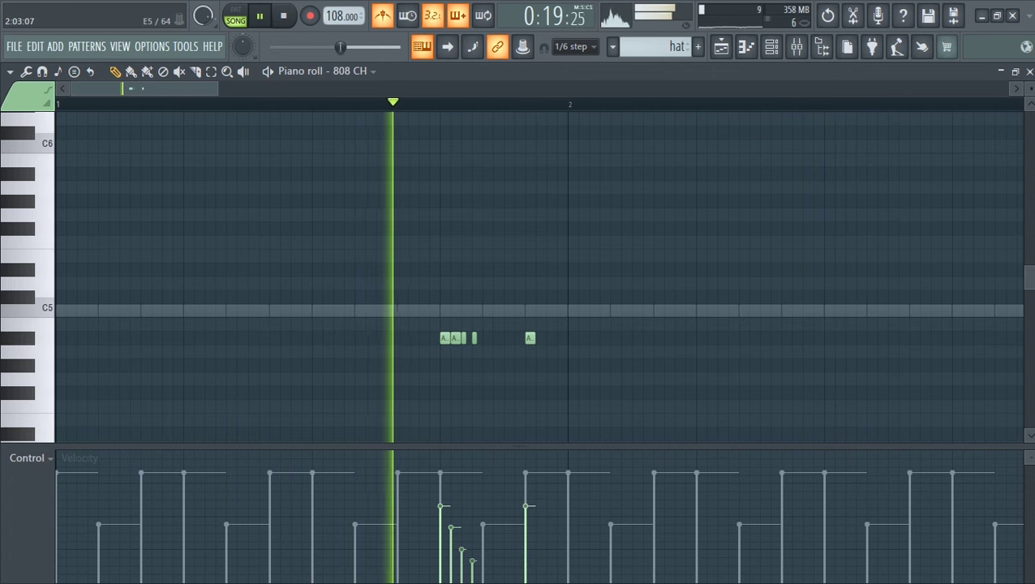
Step: Add A#4 hi-hat notes across bars 2 and 3, aligned with the ghosted triplet hats
{"action": "left_click", "coordinate": [702, 338]}
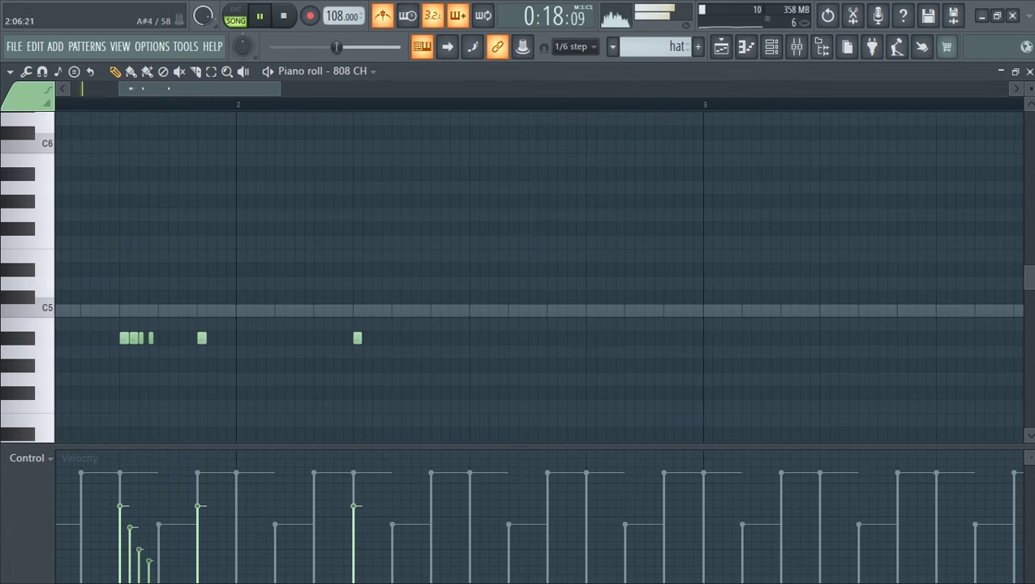
{"action": "left_click", "coordinate": [432, 337]}
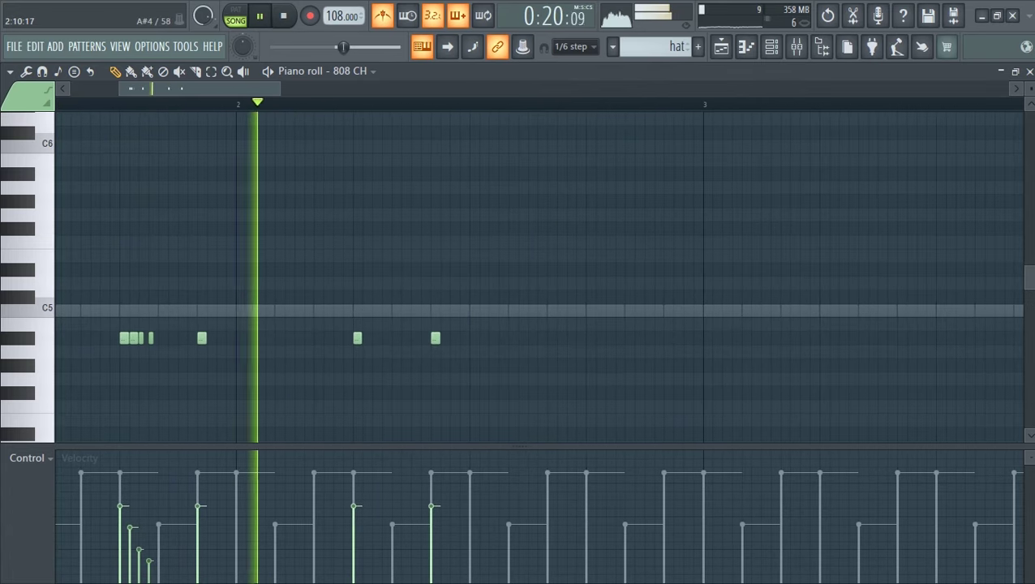
{"action": "left_click", "coordinate": [540, 337]}
{"action": "key", "text": "space"}
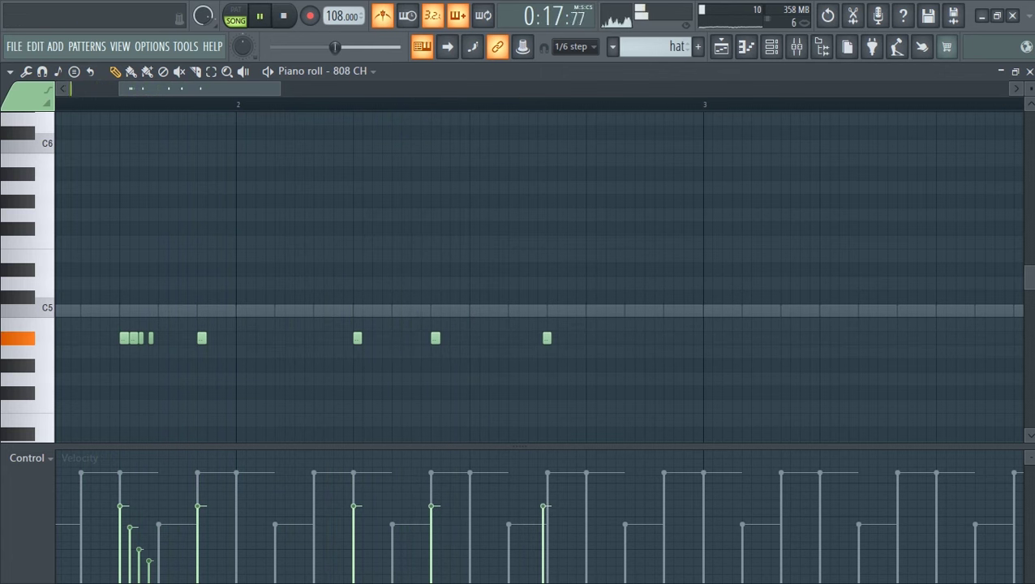
{"action": "left_click", "coordinate": [628, 338]}
{"action": "left_click", "coordinate": [667, 337]}
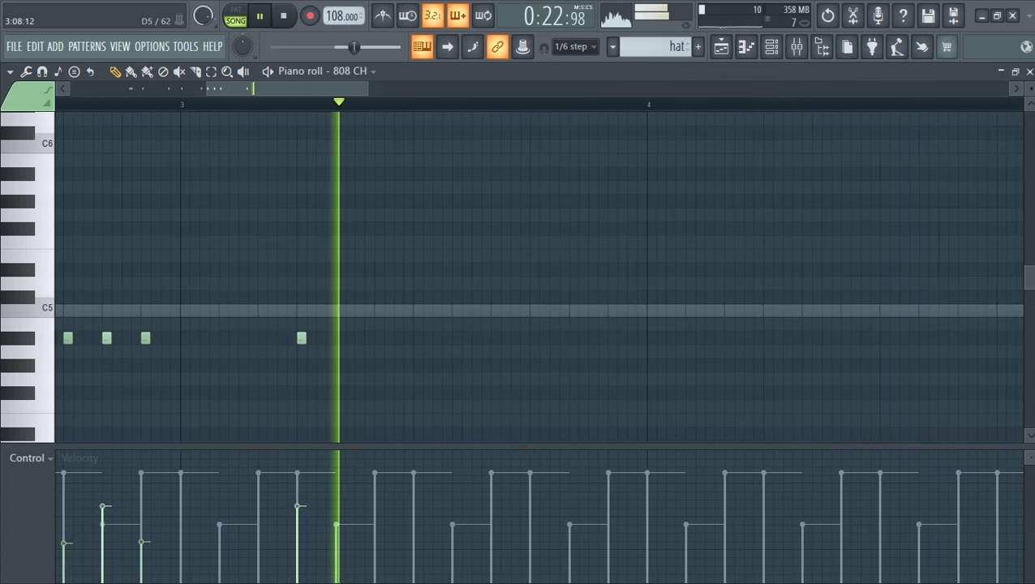
{"action": "left_click", "coordinate": [378, 338]}
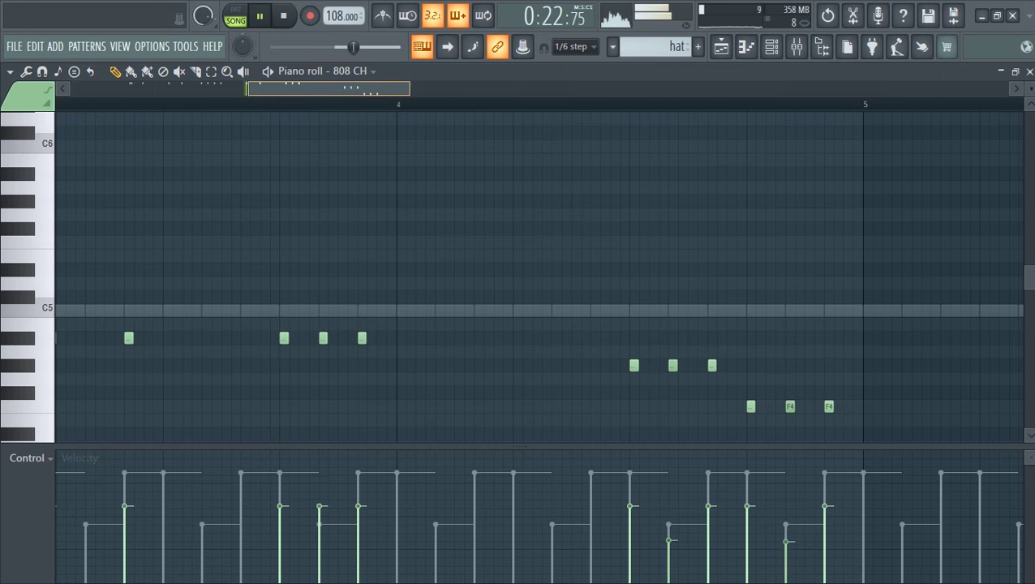
Step: Add five A#4 notes across bar 5, starting on its first beat, and lower the fourth one's velocity
{"action": "left_click_drag", "start_coordinate": [409, 88], "coordinate": [577, 88]}
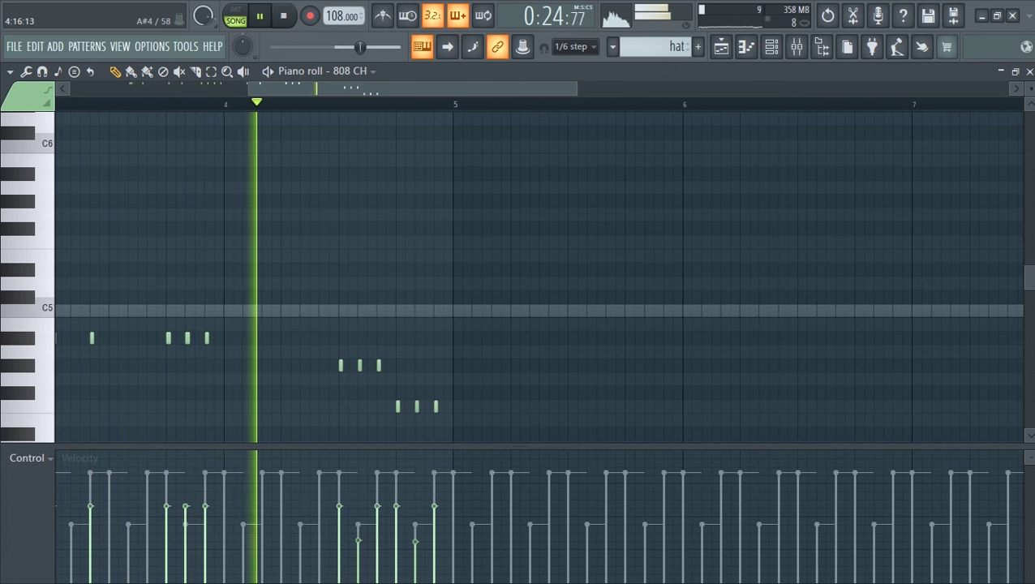
{"action": "left_click", "coordinate": [451, 338]}
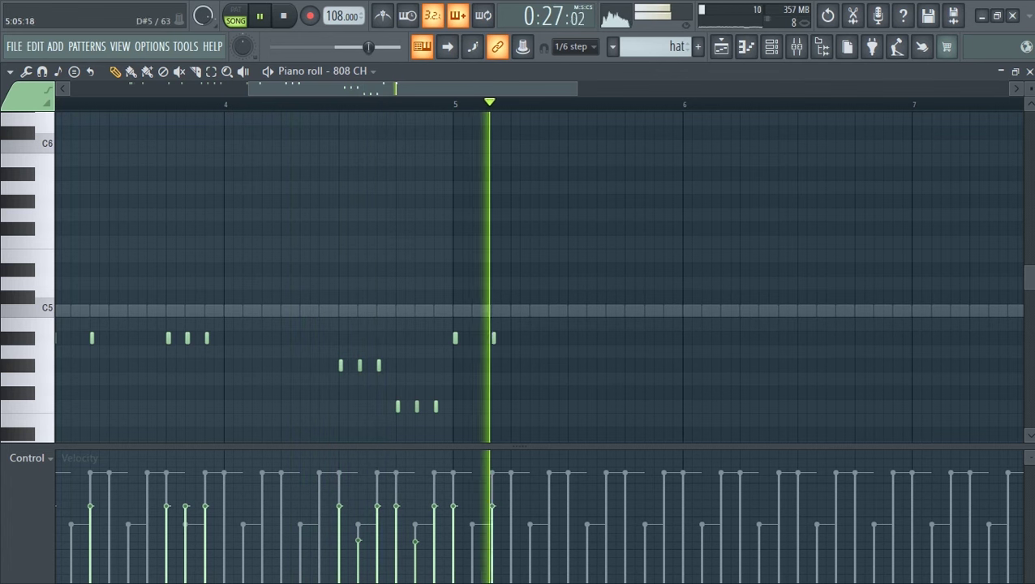
{"action": "left_click", "coordinate": [567, 337]}
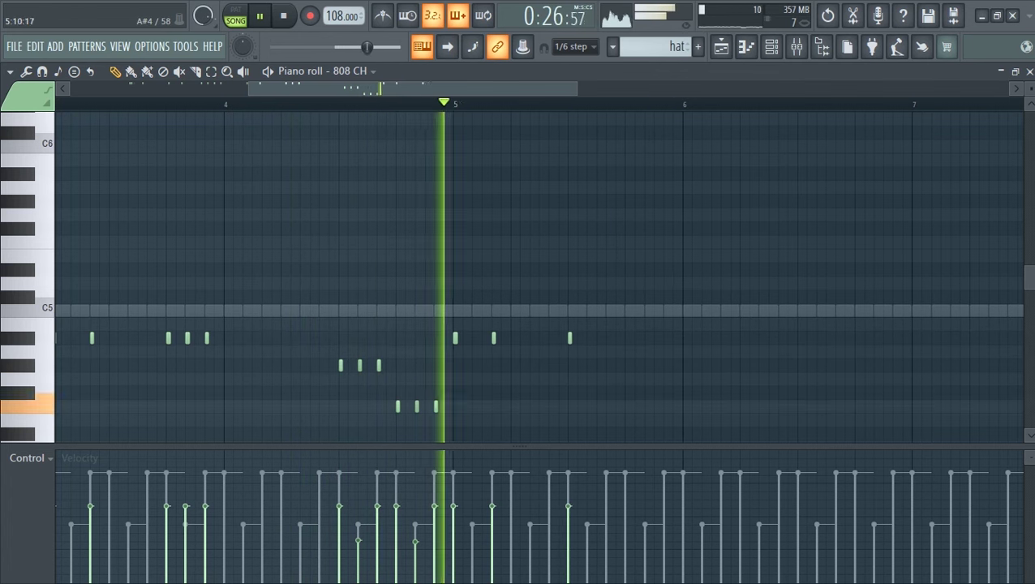
{"action": "left_click", "coordinate": [608, 337]}
{"action": "left_click", "coordinate": [666, 338]}
{"action": "key", "text": "space"}
{"action": "key", "text": "space"}
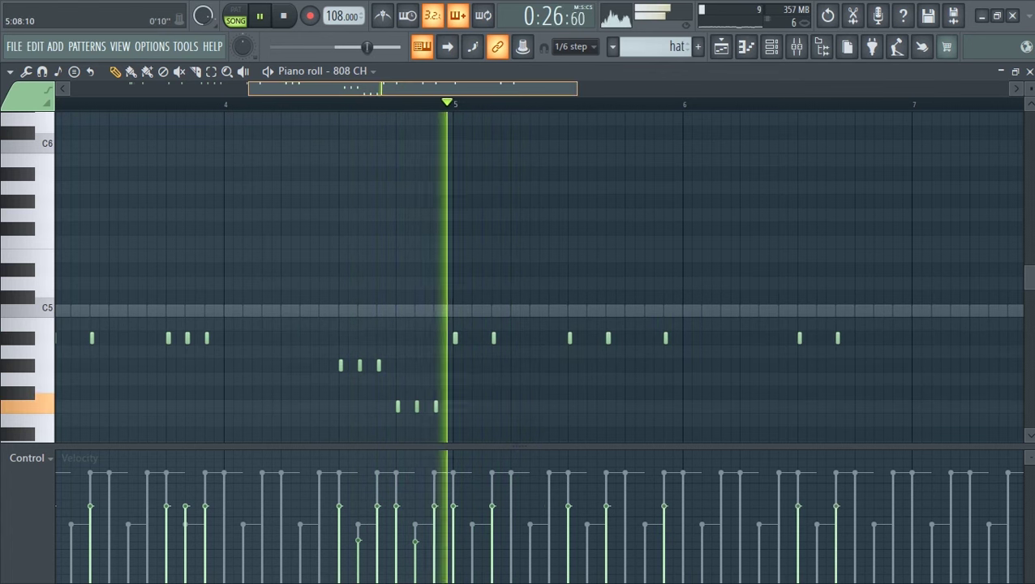
{"action": "left_click_drag", "start_coordinate": [420, 88], "coordinate": [454, 88]}
{"action": "left_click", "coordinate": [503, 539]}
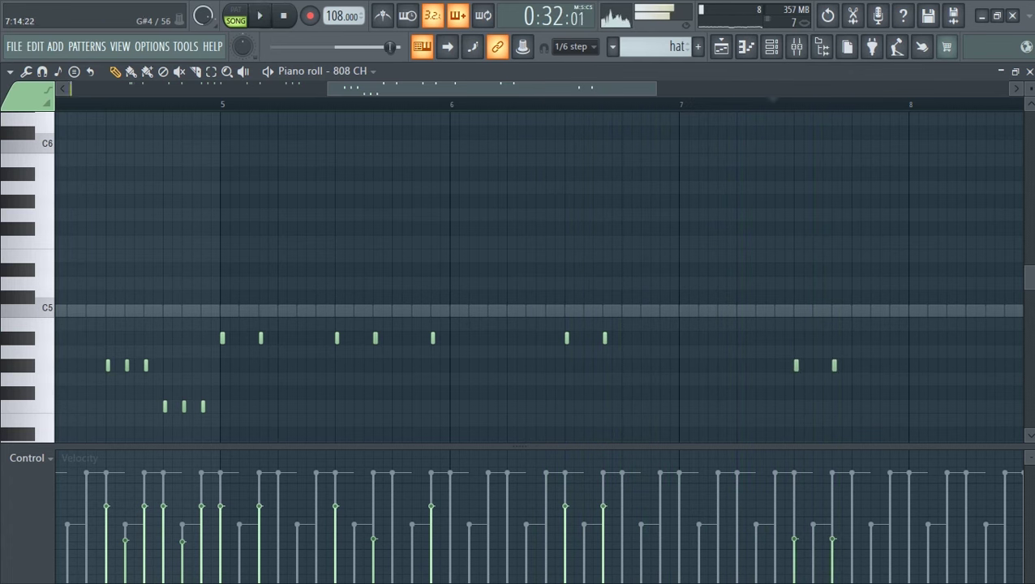
Step: Remove the third G#4 note in bar 7 and place two G#4 notes in the bar's last beat instead
{"action": "key", "text": "space"}
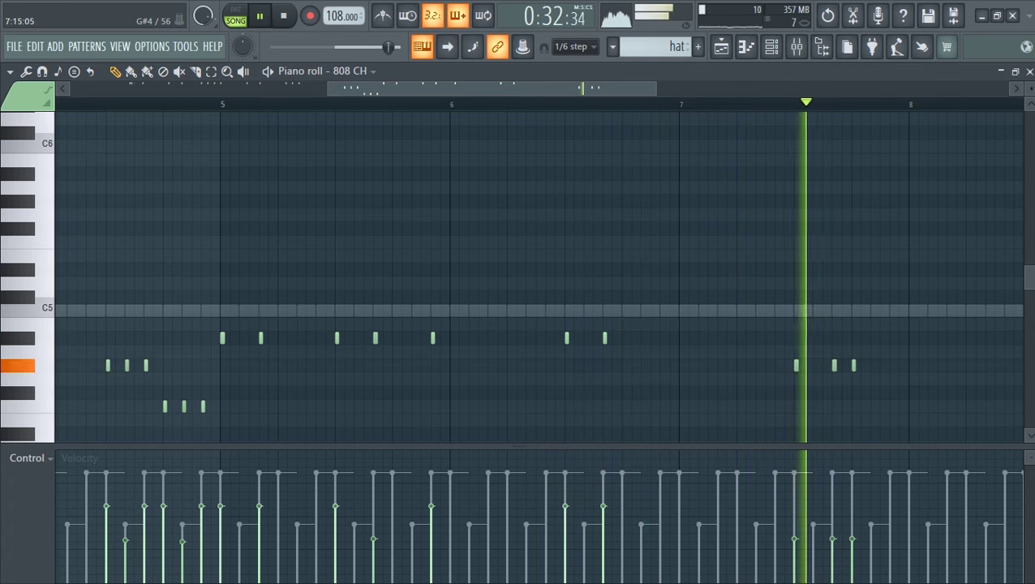
{"action": "right_click", "coordinate": [854, 365]}
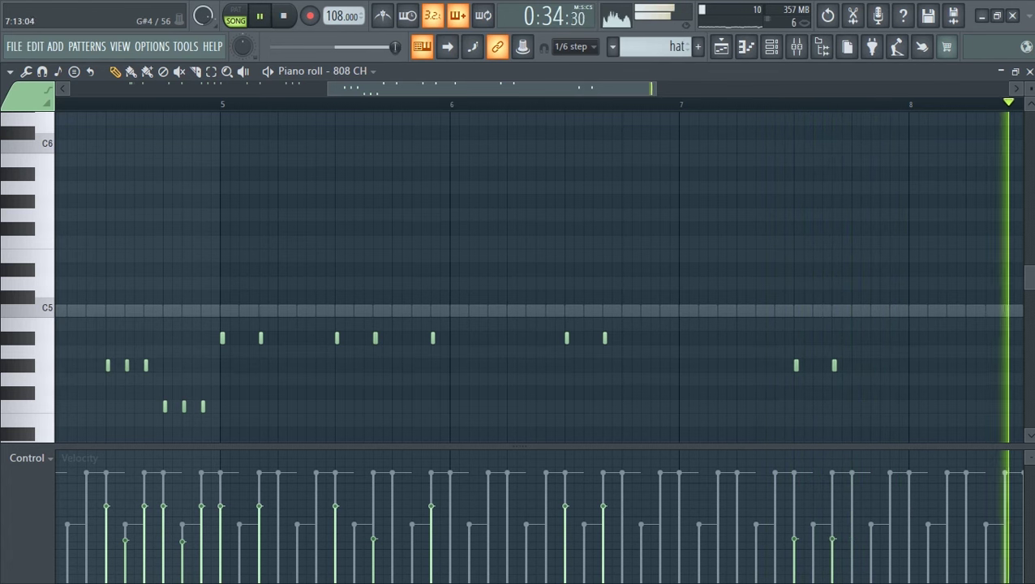
{"action": "left_click", "coordinate": [876, 366]}
{"action": "left_click_drag", "start_coordinate": [875, 366], "coordinate": [871, 366]}
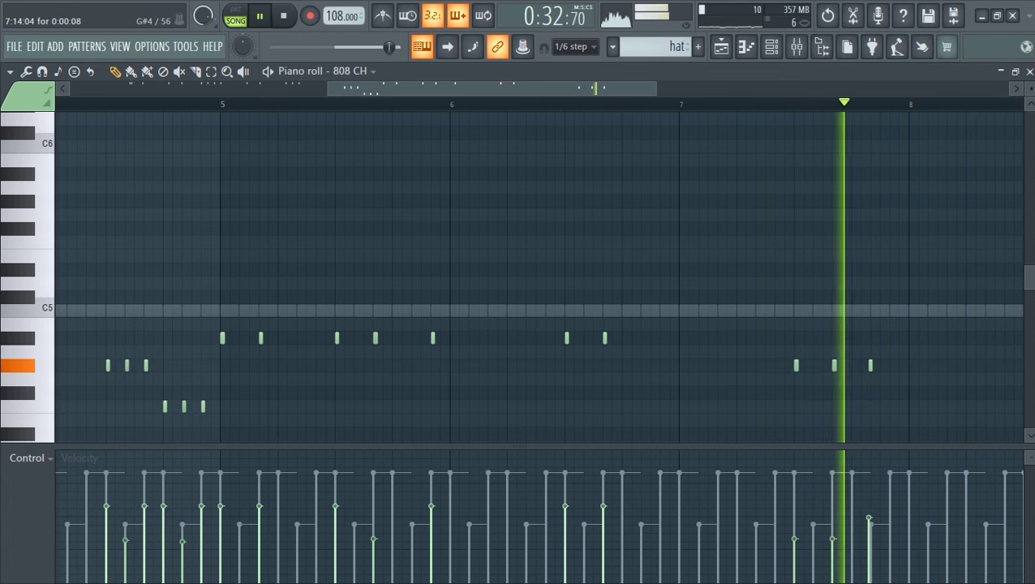
{"action": "left_click_drag", "start_coordinate": [871, 366], "coordinate": [873, 366]}
{"action": "key", "text": "space"}
{"action": "left_click", "coordinate": [891, 366]}
{"action": "key", "text": "space"}
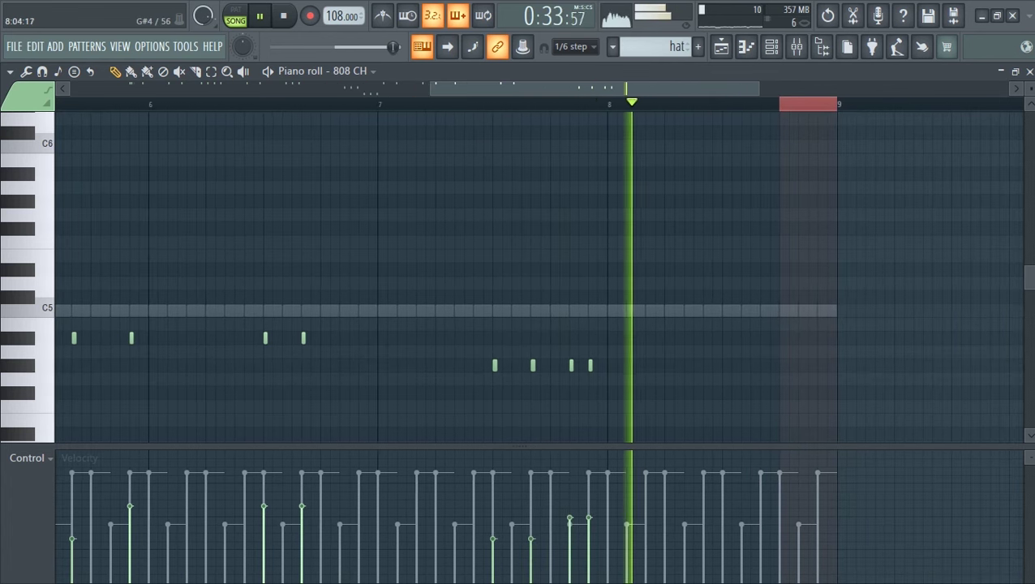
Step: Add a roll of four adjacent G#4 notes on beat 3 of bar 8 and a single G#4 on that beat's last triplet
{"action": "left_click", "coordinate": [724, 366]}
{"action": "key", "text": "space"}
{"action": "left_click_drag", "start_coordinate": [758, 89], "coordinate": [639, 88]}
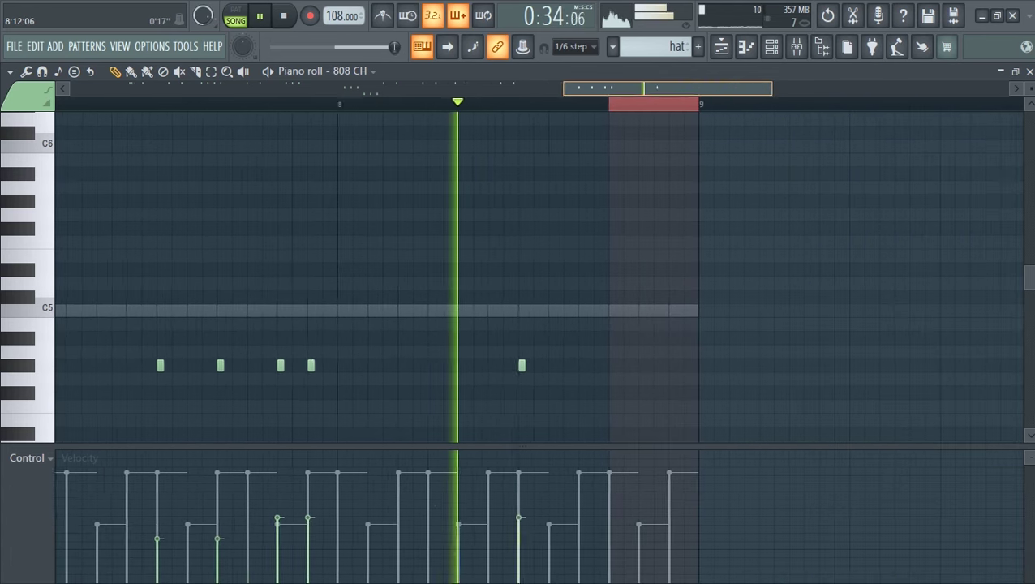
{"action": "left_click_drag", "start_coordinate": [771, 88], "coordinate": [700, 88]}
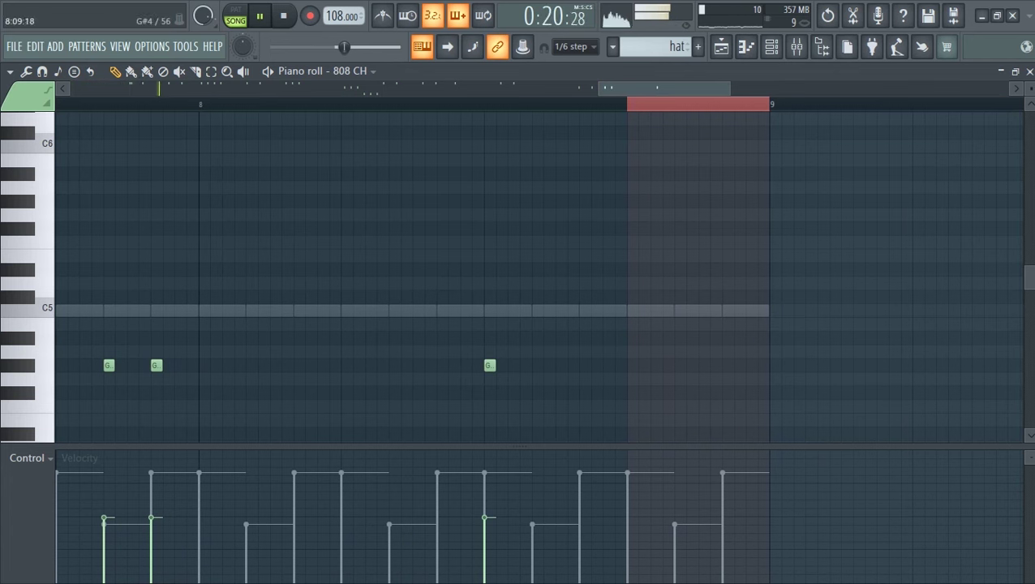
{"action": "key", "text": "space"}
{"action": "key", "text": "space"}
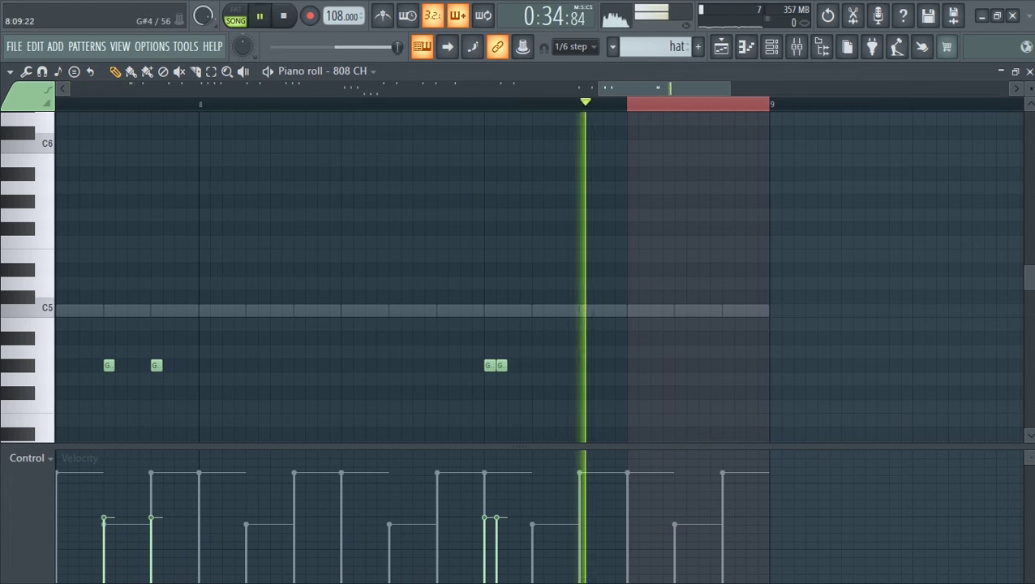
{"action": "key", "text": "space"}
{"action": "key", "text": "space"}
{"action": "key", "text": "space"}
{"action": "left_click", "coordinate": [583, 365]}
{"action": "key", "text": "space"}
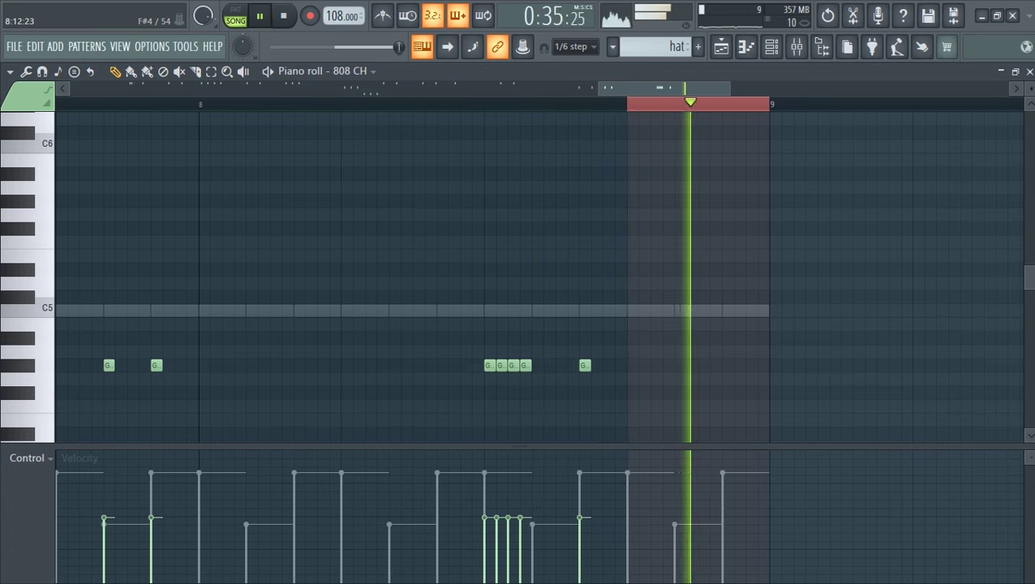
Step: Add a roll of four adjacent E4 notes on beat 4 of bar 8 and a single E4 on the bar's final triplet
{"action": "key", "text": "space"}
{"action": "scroll", "coordinate": [624, 335], "scroll_direction": "down", "scroll_amount": 2}
{"action": "left_click", "coordinate": [662, 338]}
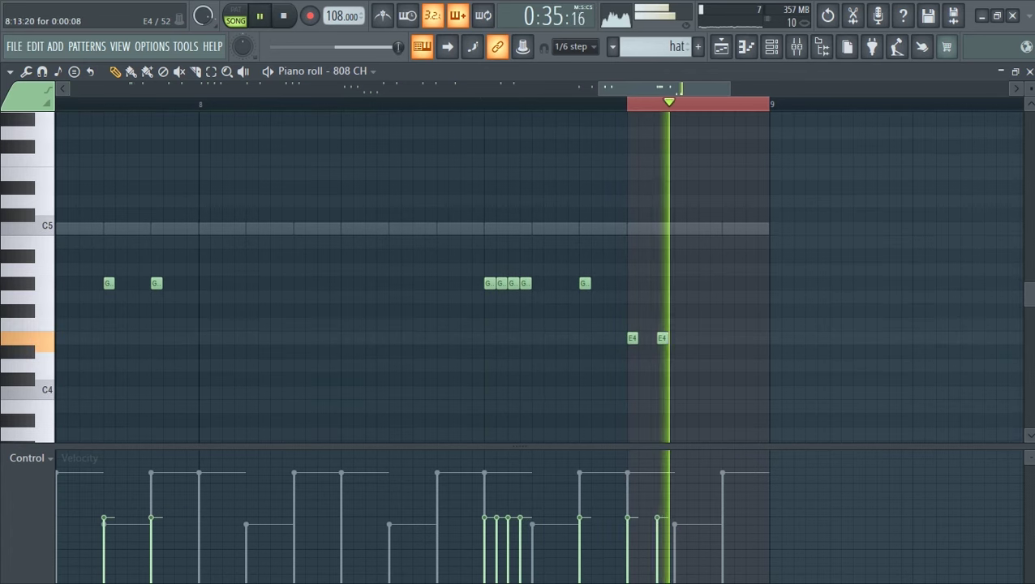
{"action": "left_click", "coordinate": [657, 338]}
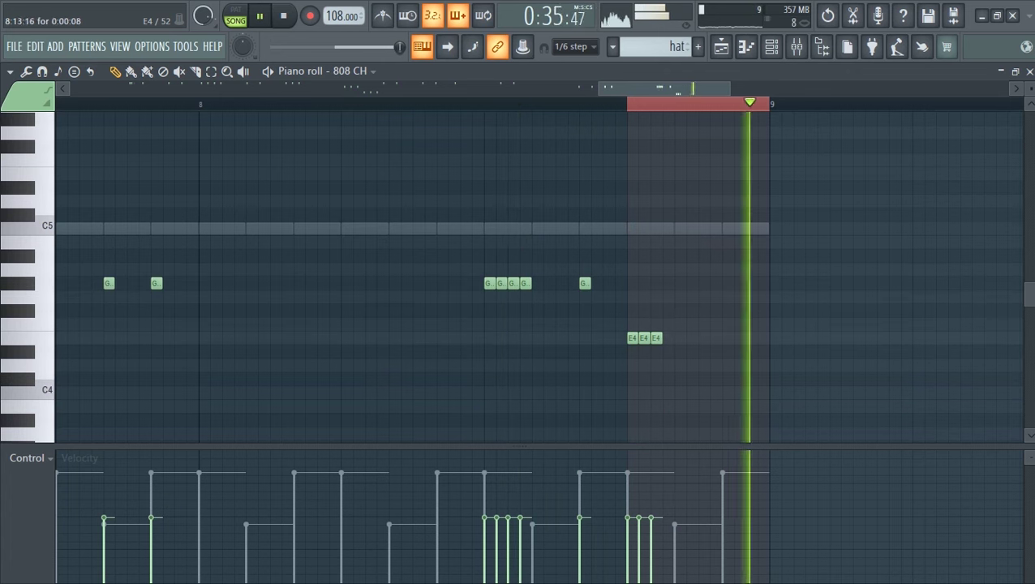
{"action": "left_click", "coordinate": [668, 337]}
{"action": "key", "text": "space"}
{"action": "left_click", "coordinate": [727, 338]}
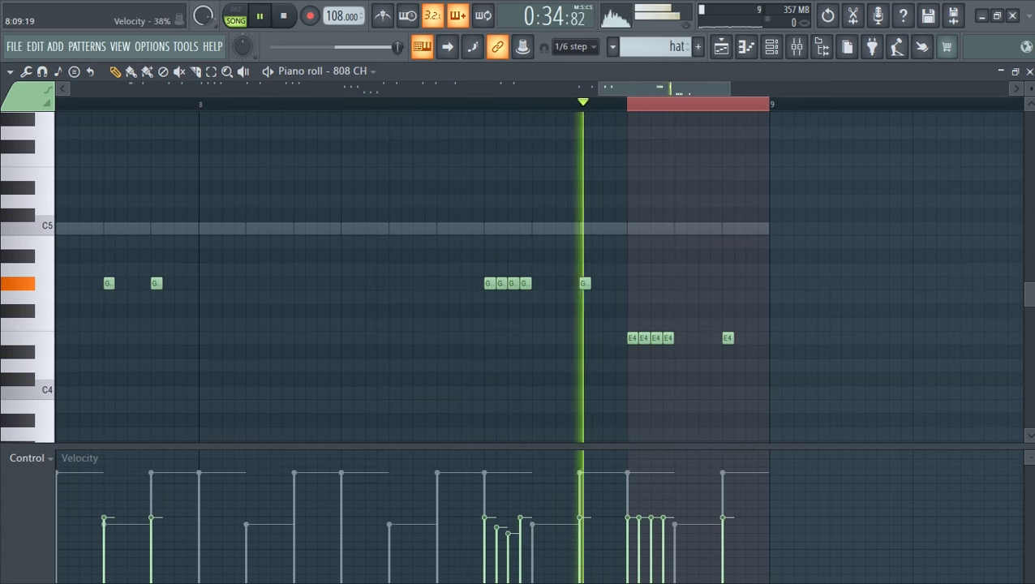
Step: Taper the velocities of the G#4 and E4 rolls in bar 8 downwards and play the 808 CH pattern back
{"action": "key", "text": "space"}
{"action": "left_click_drag", "start_coordinate": [639, 524], "coordinate": [666, 542]}
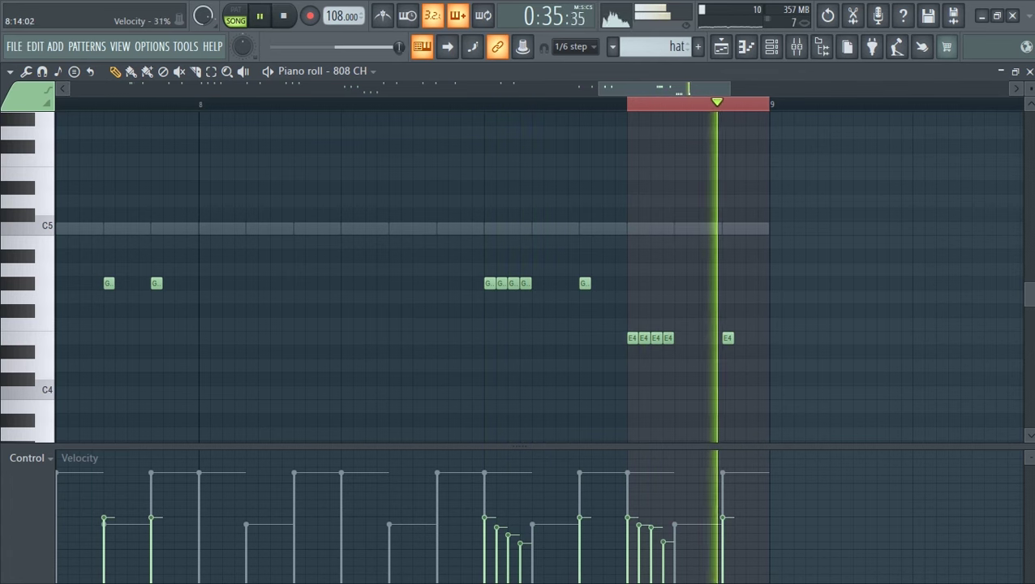
{"action": "left_click_drag", "start_coordinate": [211, 88], "coordinate": [604, 88]}
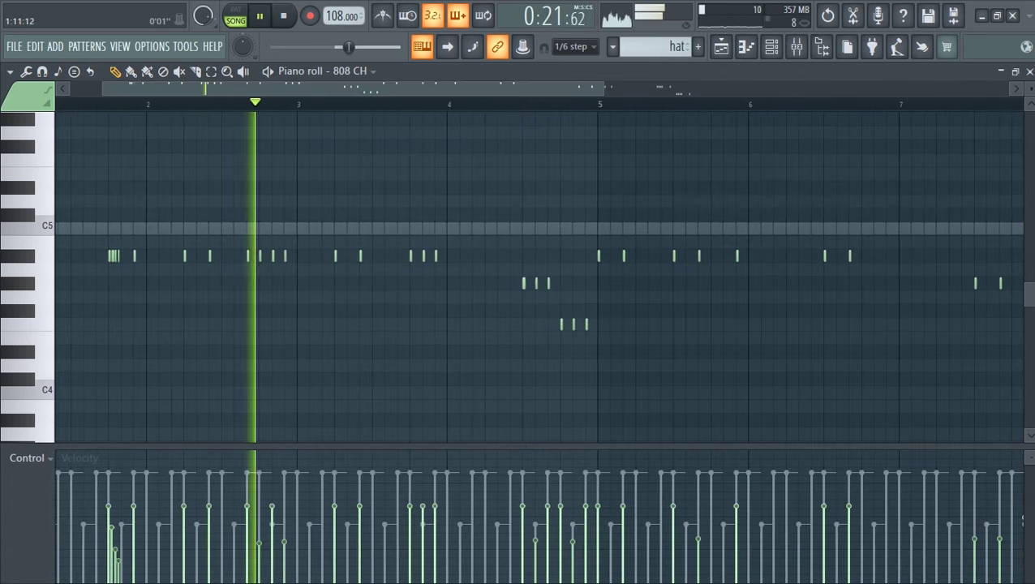
Step: Open the FPC drum plugin from the channel rack to check its pads, and close it again
{"action": "left_click", "coordinate": [772, 46]}
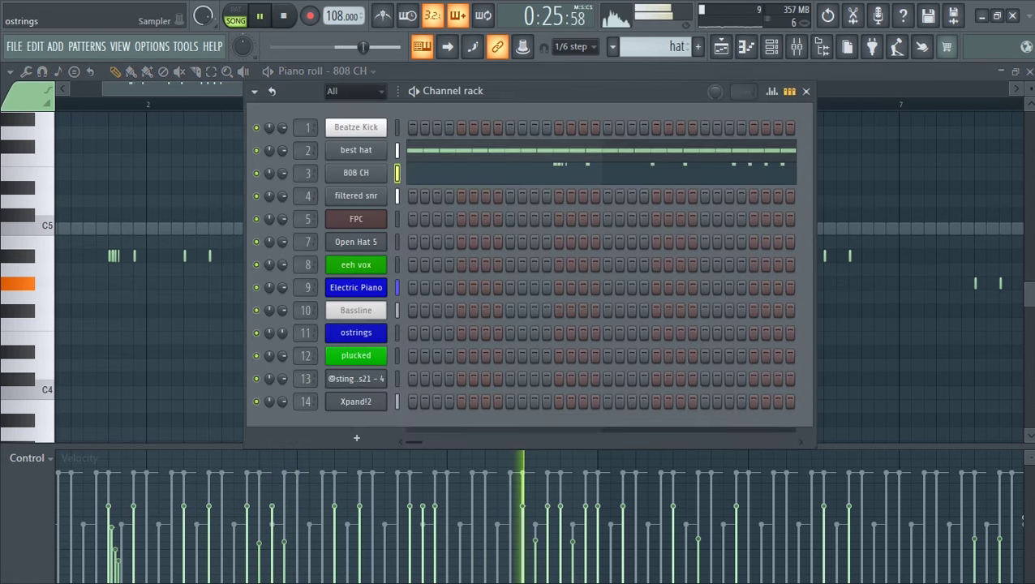
{"action": "left_click", "coordinate": [356, 218]}
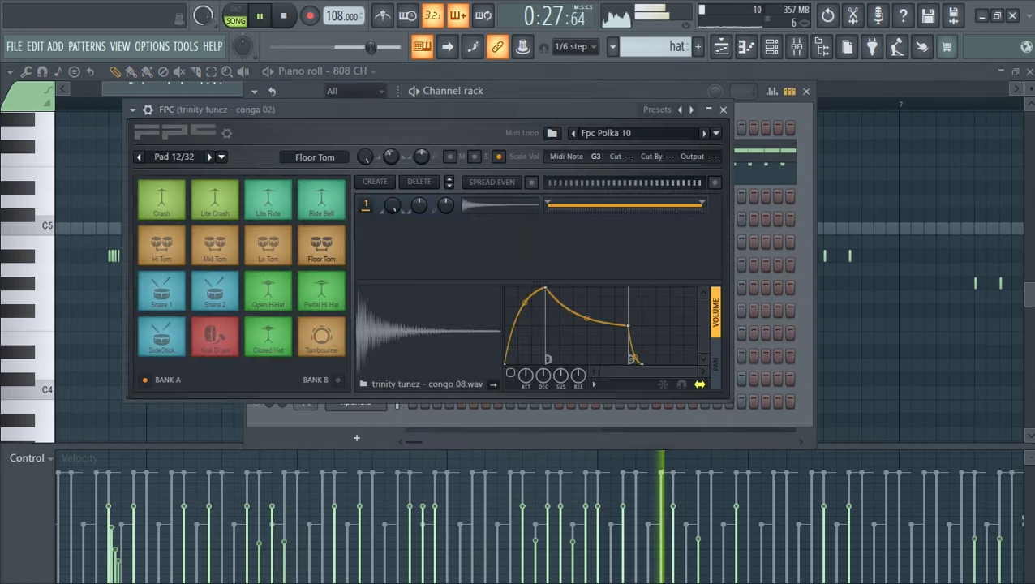
{"action": "left_click", "coordinate": [724, 110]}
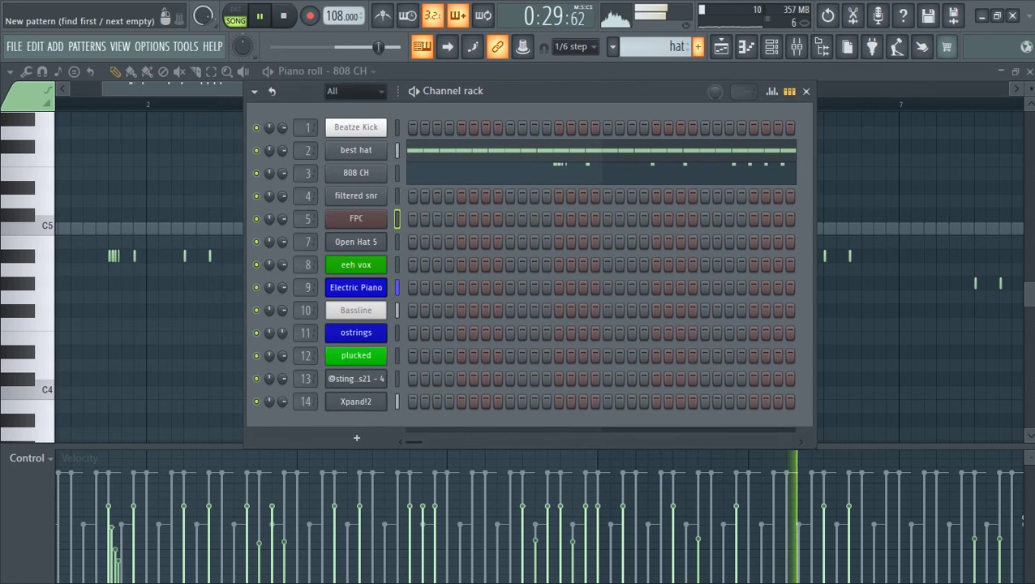
Step: Create a new pattern named perc and give it a bright golden-yellow colour
{"action": "left_click", "coordinate": [699, 48]}
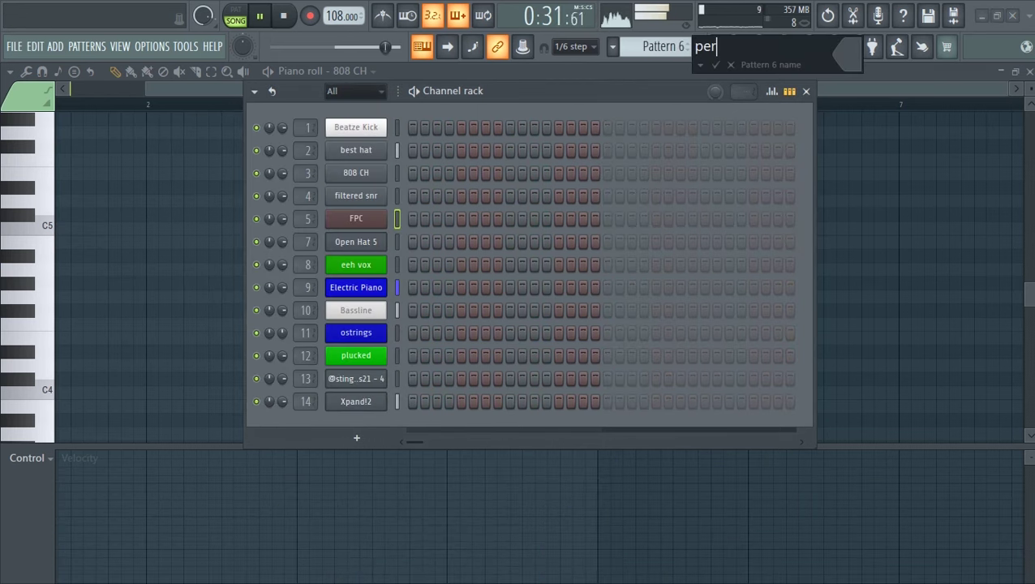
{"action": "left_click", "coordinate": [848, 53]}
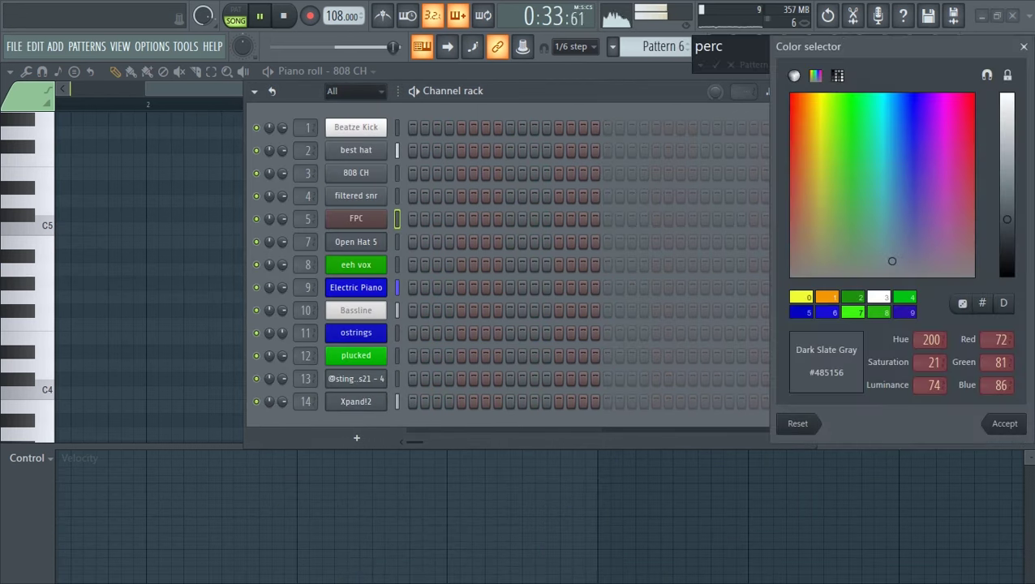
{"action": "left_click_drag", "start_coordinate": [829, 103], "coordinate": [813, 110]}
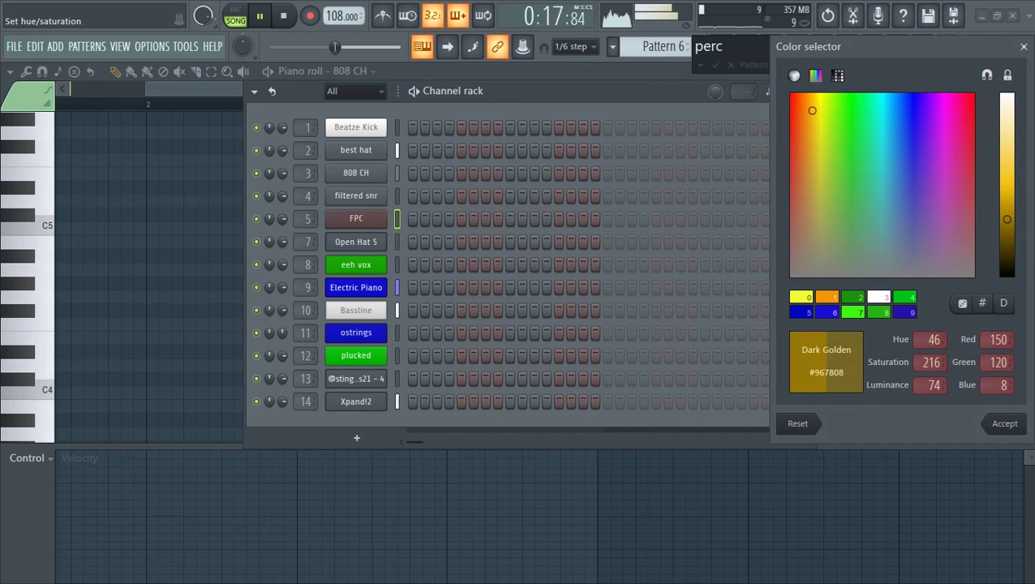
{"action": "left_click_drag", "start_coordinate": [1007, 219], "coordinate": [1006, 184]}
{"action": "left_click", "coordinate": [1004, 424]}
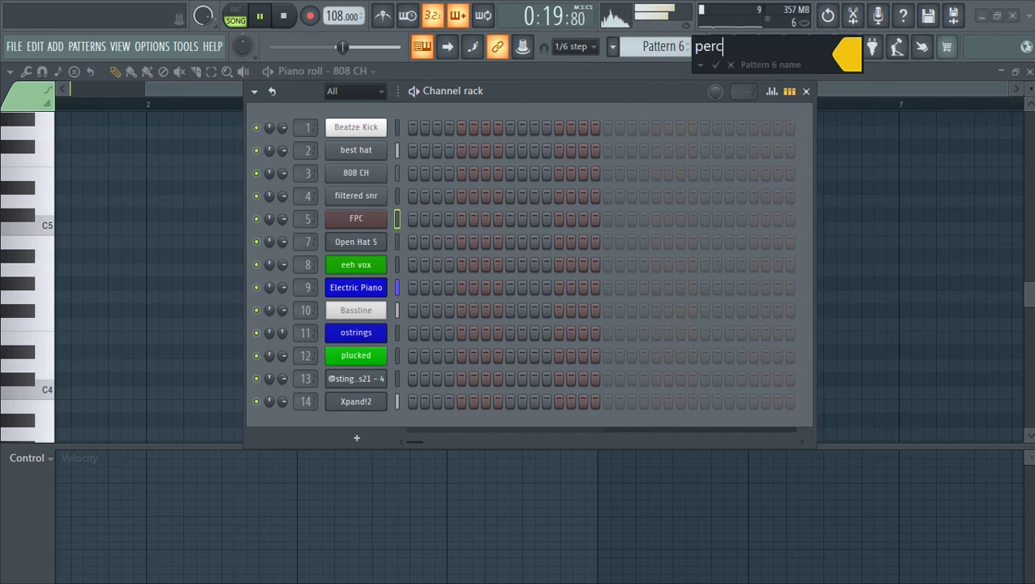
{"action": "left_click", "coordinate": [715, 65]}
Step: Set the playlist snap to Line and place the perc pattern on Track 6 at bar 9
{"action": "left_click", "coordinate": [721, 46]}
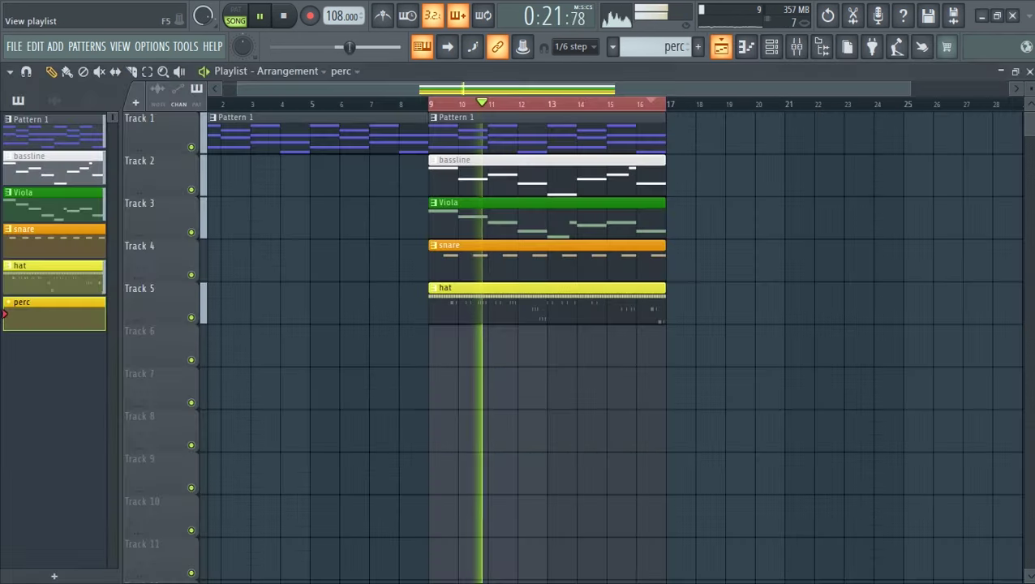
{"action": "right_click", "coordinate": [446, 345]}
{"action": "left_click", "coordinate": [576, 47]}
{"action": "left_click", "coordinate": [566, 62]}
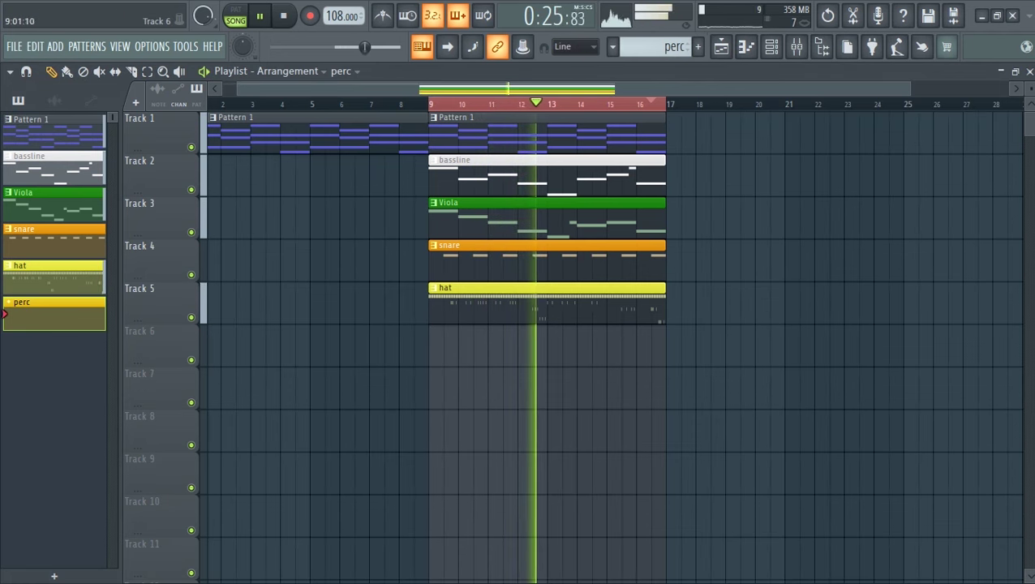
{"action": "left_click", "coordinate": [442, 345]}
{"action": "double_click", "coordinate": [438, 344]}
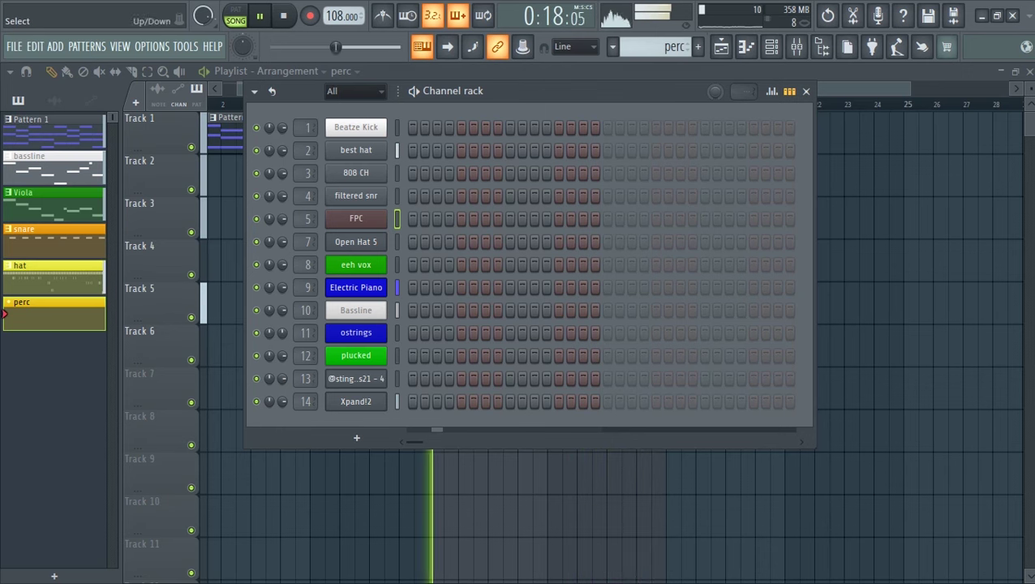
Step: In FPC's piano roll at 1/3 step snap, add a Hi Tom on beat 1's last triplet and Mid Toms on beat 2's first two triplets
{"action": "right_click", "coordinate": [362, 218]}
{"action": "left_click", "coordinate": [394, 217]}
{"action": "scroll", "coordinate": [543, 276], "scroll_direction": "down", "scroll_amount": 3}
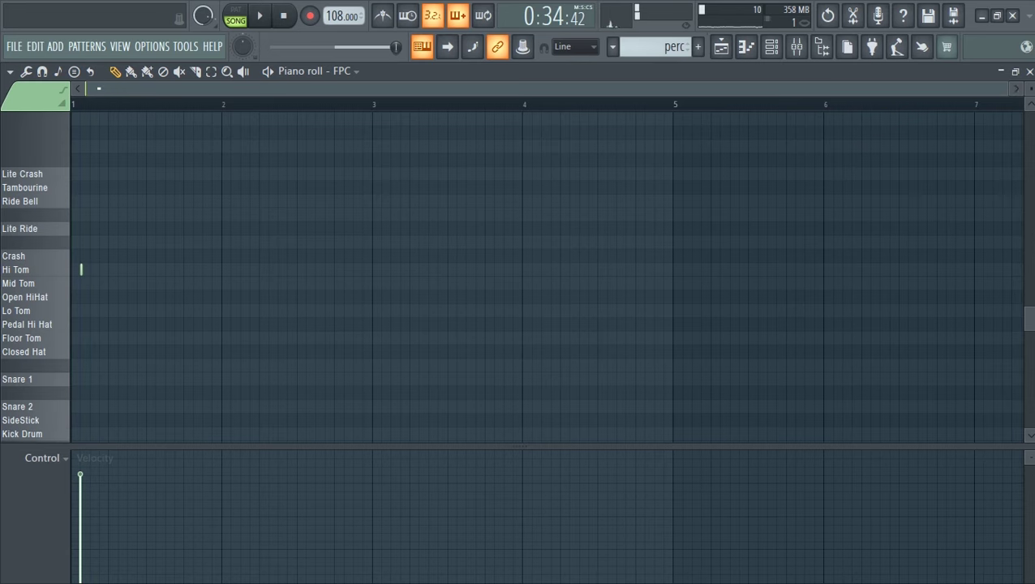
{"action": "left_click_drag", "start_coordinate": [1005, 89], "coordinate": [297, 88]}
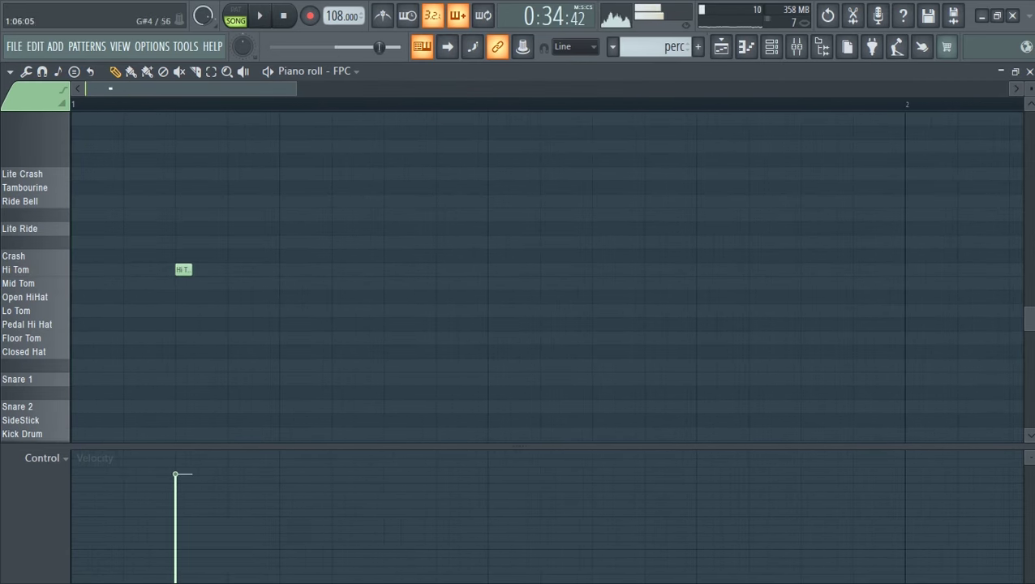
{"action": "left_click", "coordinate": [575, 47]}
{"action": "left_click", "coordinate": [570, 141]}
{"action": "key", "text": "space"}
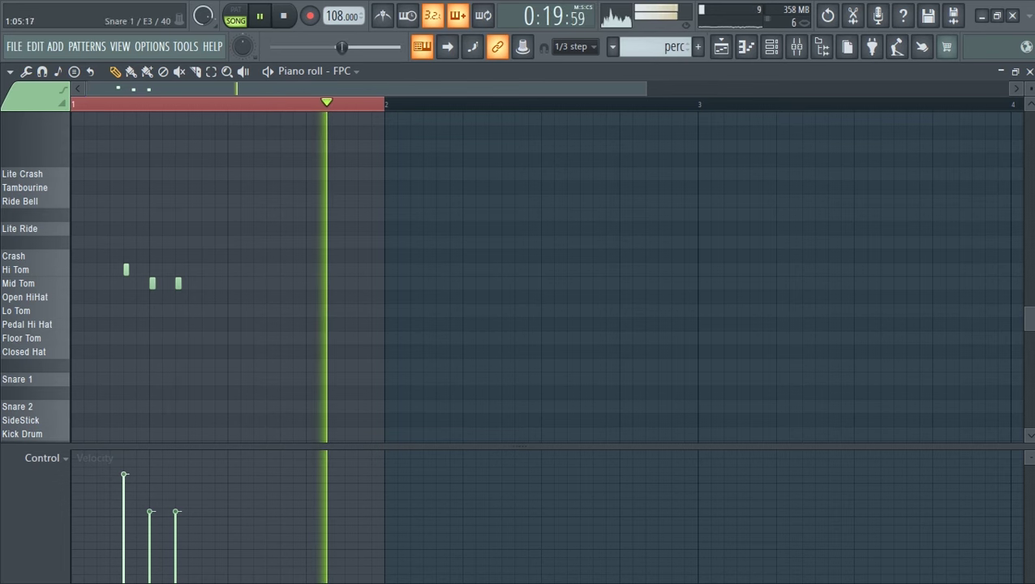
{"action": "key", "text": "space"}
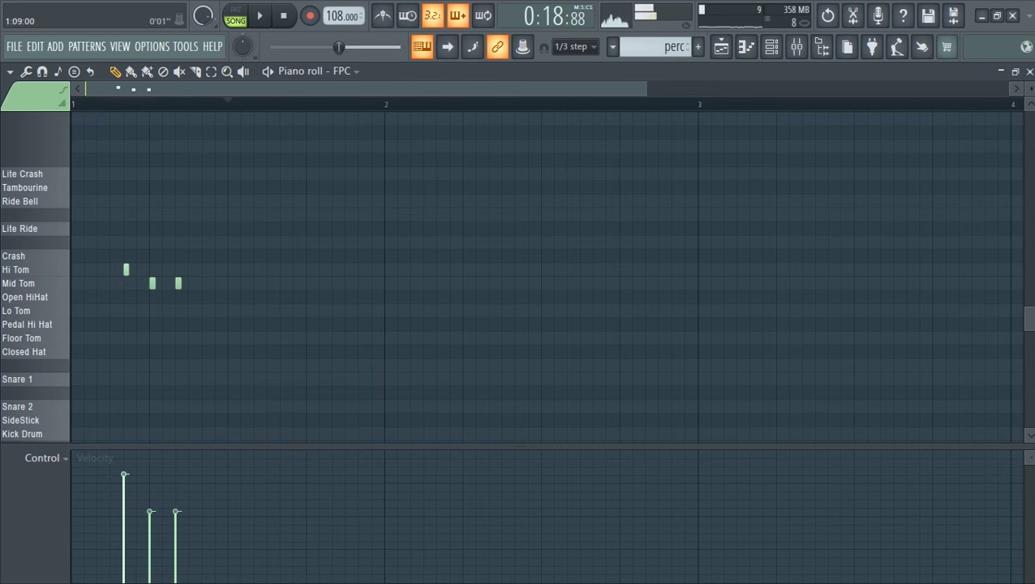
Step: Duplicate the three tom notes into the second half of bar 1 and play the result
{"action": "key", "text": "ctrl+a"}
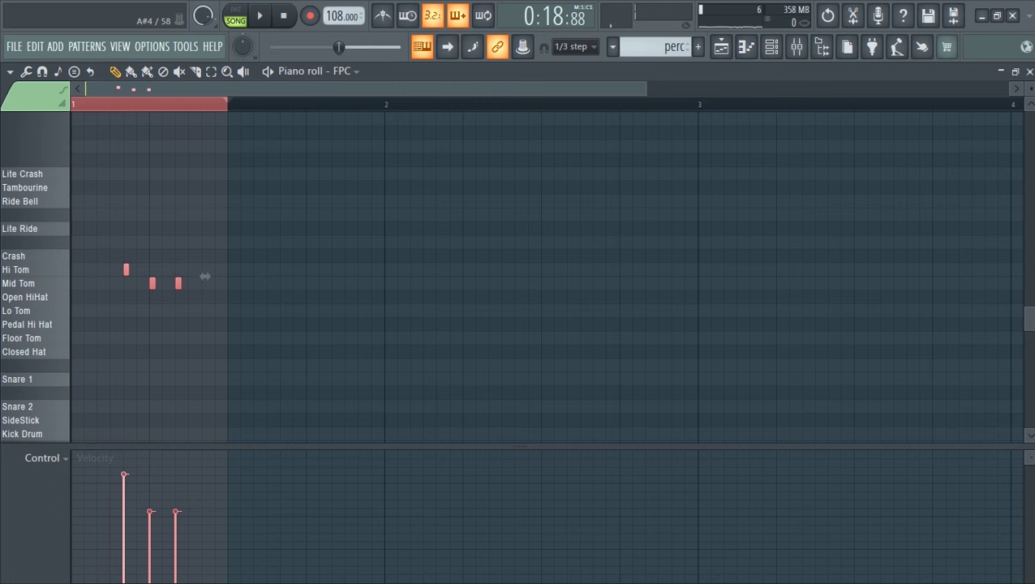
{"action": "key", "text": "ctrl+b"}
{"action": "key", "text": "ctrl+d"}
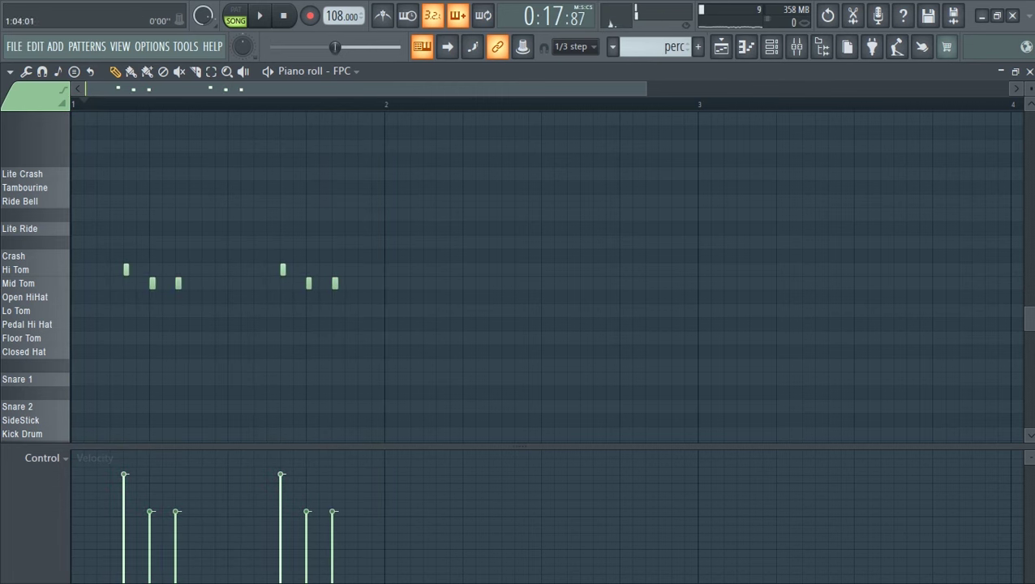
{"action": "key", "text": "space"}
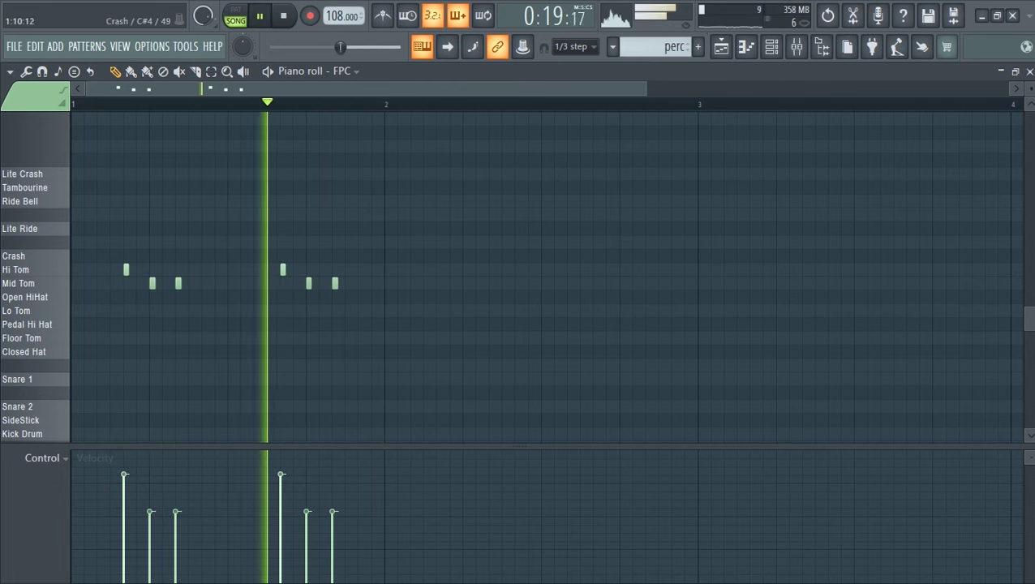
{"action": "key", "text": "space"}
{"action": "key", "text": "space"}
Step: Raise the velocity of bar 1's last Mid Tom and lower the Mid Tom before it, checking by playback
{"action": "left_click", "coordinate": [332, 543]}
{"action": "left_click", "coordinate": [331, 477]}
{"action": "key", "text": "space"}
{"action": "key", "text": "space"}
{"action": "left_click_drag", "start_coordinate": [309, 539], "coordinate": [309, 527]}
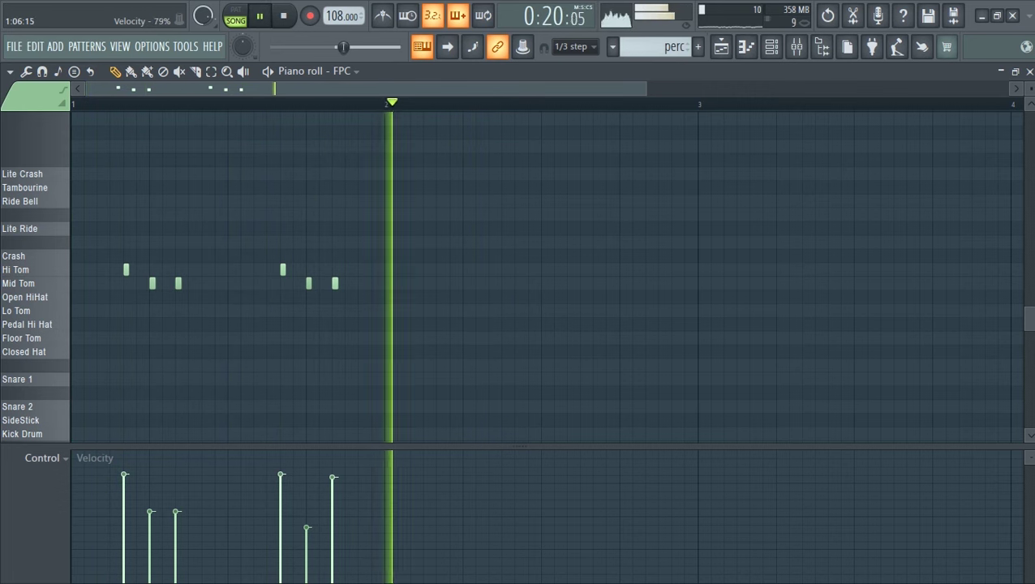
{"action": "key", "text": "space"}
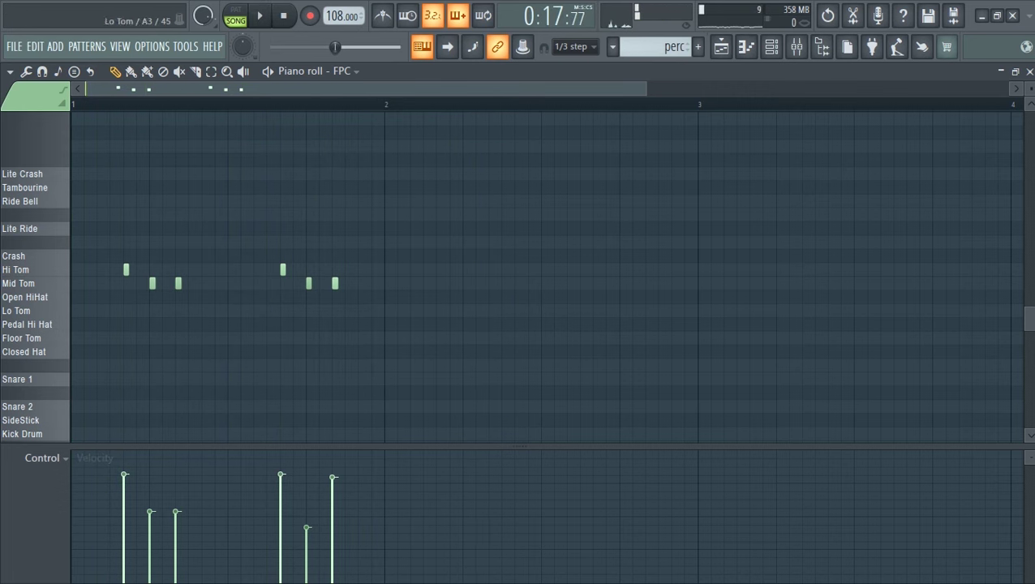
Step: Add Lo Tom hits on beat 3 and on the final triplet of beat 4 in bar 1 during playback
{"action": "key", "text": "space"}
{"action": "left_click", "coordinate": [231, 311]}
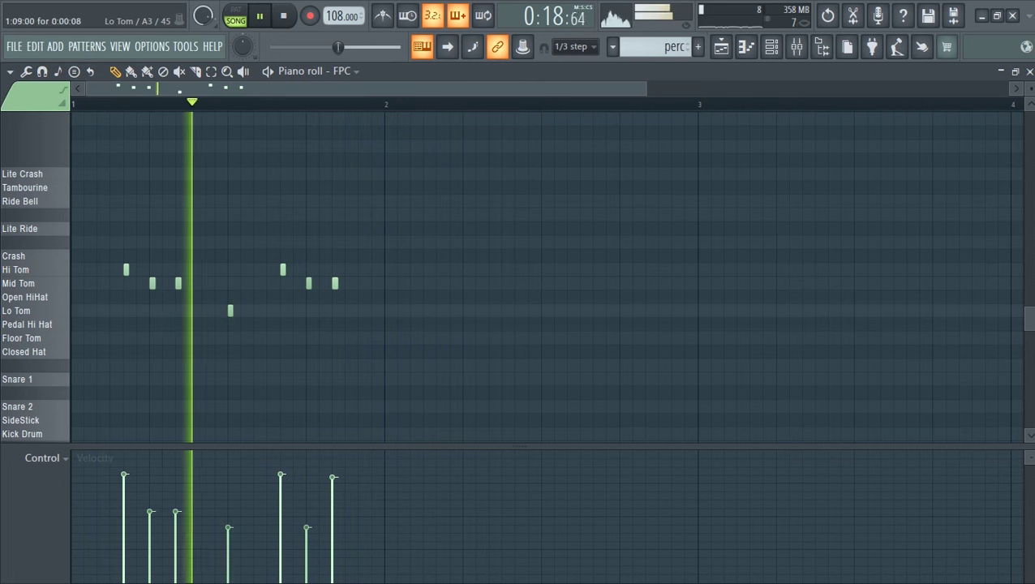
{"action": "left_click", "coordinate": [361, 311]}
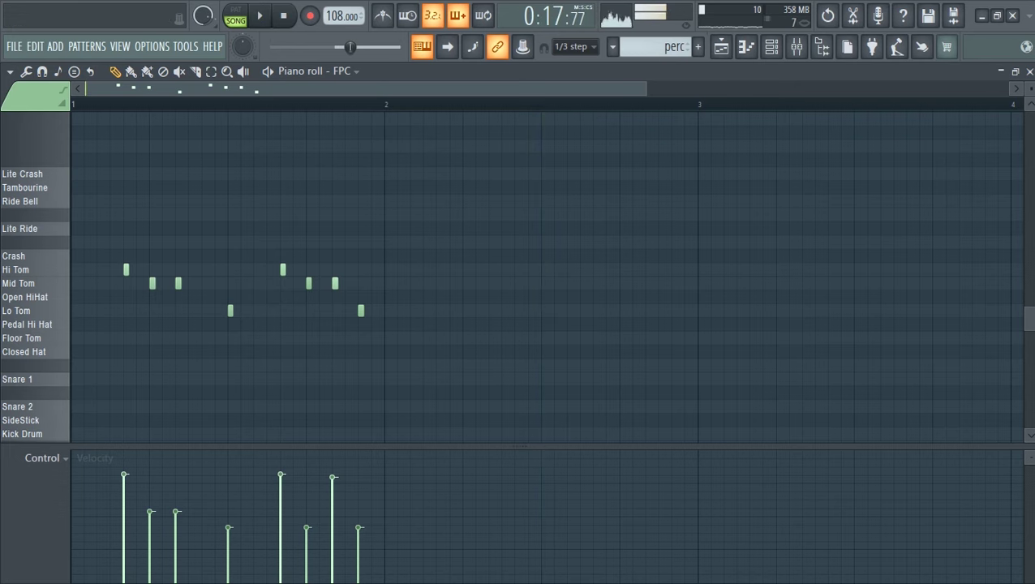
Step: Duplicate the complete bar 1 tom pattern seven times to fill bars 2 through 8
{"action": "key", "text": "ctrl+a"}
{"action": "key", "text": "ctrl+b"}
{"action": "key", "text": "ctrl+b"}
{"action": "key", "text": "ctrl+b"}
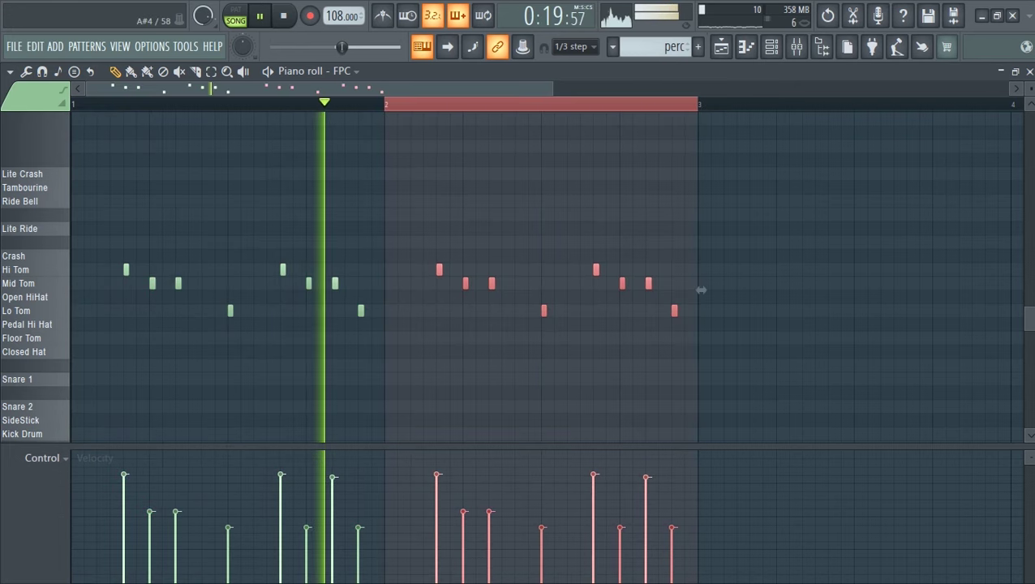
{"action": "key", "text": "ctrl+b"}
{"action": "key", "text": "ctrl+b"}
{"action": "key", "text": "ctrl+b"}
{"action": "key", "text": "ctrl+b"}
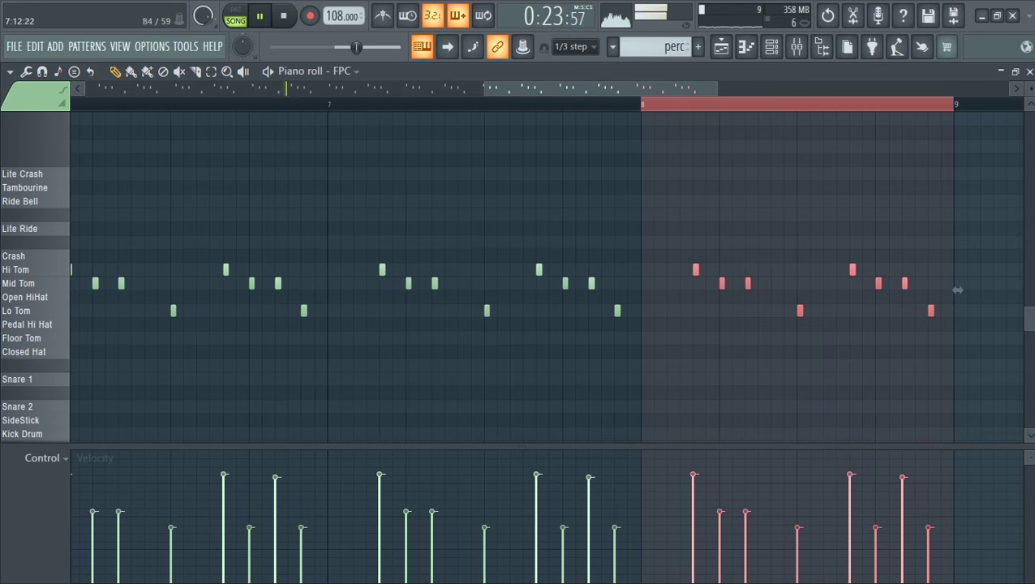
Step: Start saving the project from the playlist and choose the KORIANA folder inside 2024 as its location
{"action": "key", "text": "F5"}
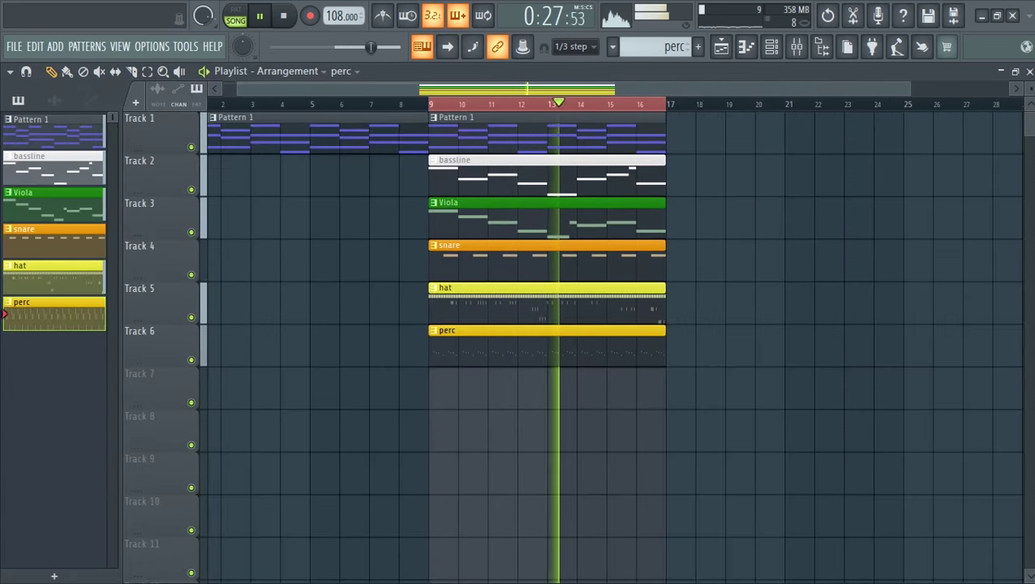
{"action": "key", "text": "ctrl+s"}
{"action": "left_click", "coordinate": [400, 276]}
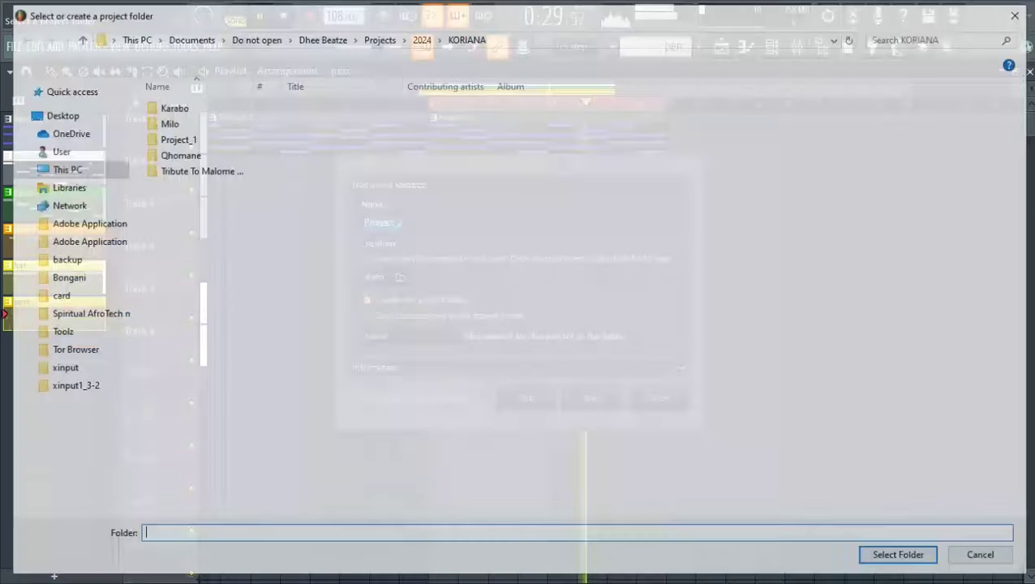
{"action": "left_click", "coordinate": [420, 36]}
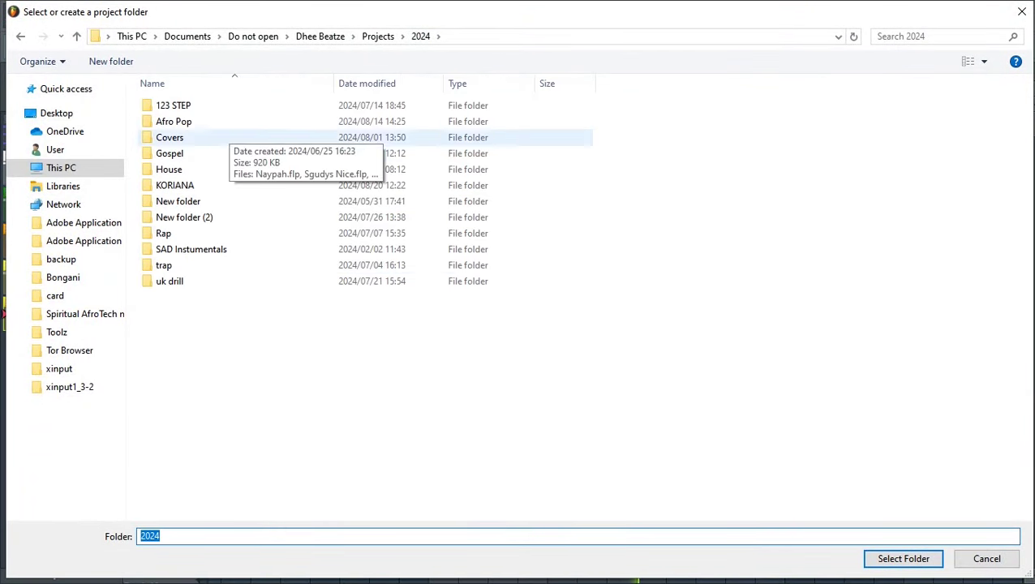
{"action": "left_click", "coordinate": [215, 185]}
{"action": "double_click", "coordinate": [215, 185]}
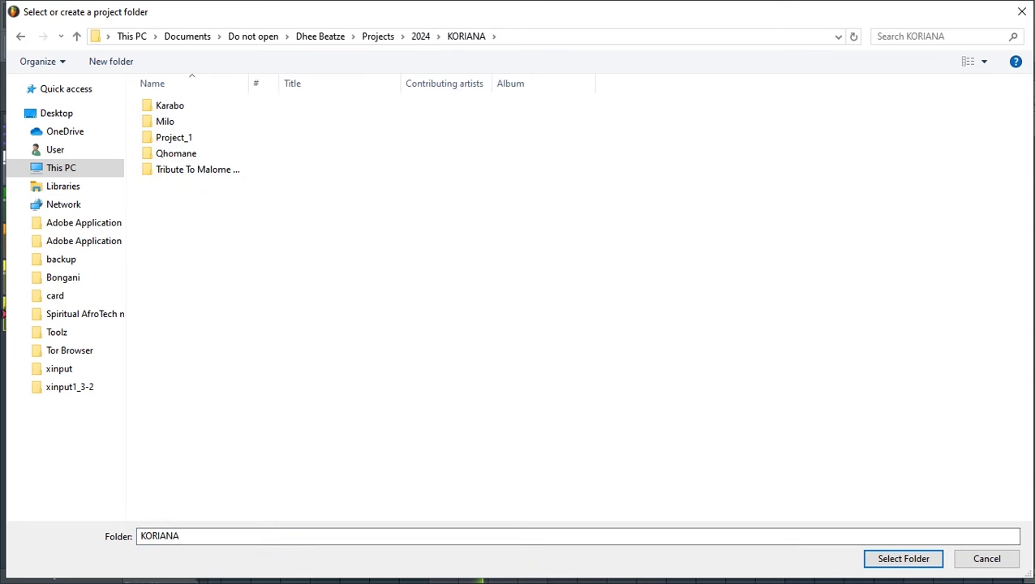
{"action": "key", "text": "Return"}
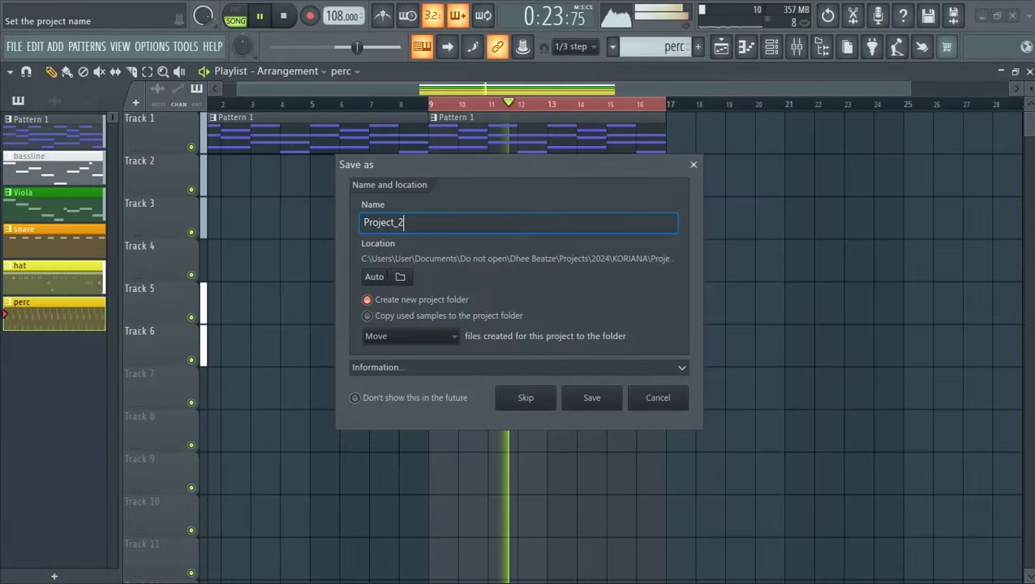
Step: Name the project "Sannere Madingwane Type Beat" and save it
{"action": "type", "text": "n"}
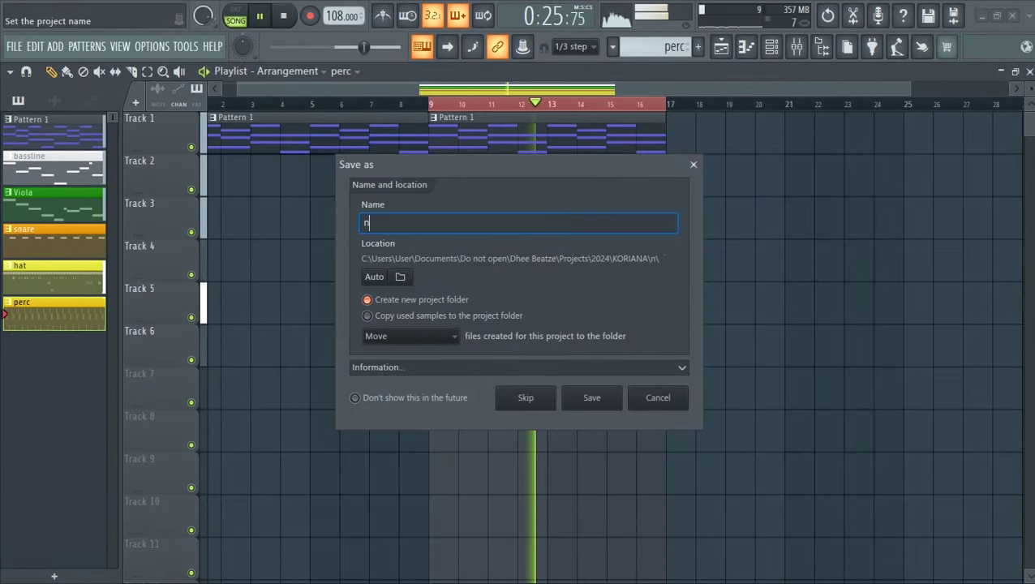
{"action": "key", "text": "BackSpace"}
{"action": "type", "text": "N"}
{"action": "key", "text": "BackSpace"}
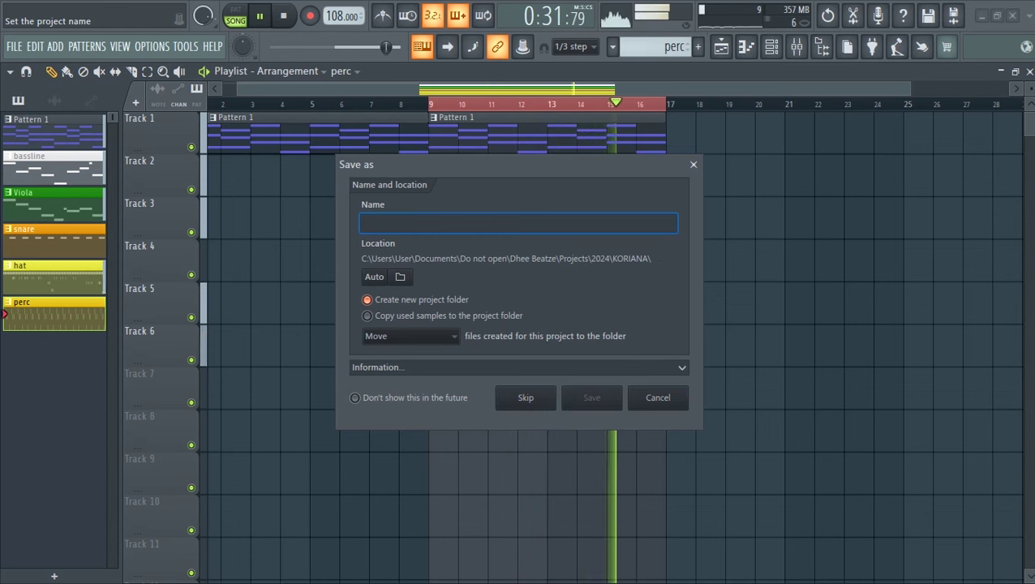
{"action": "type", "text": "Sannere "}
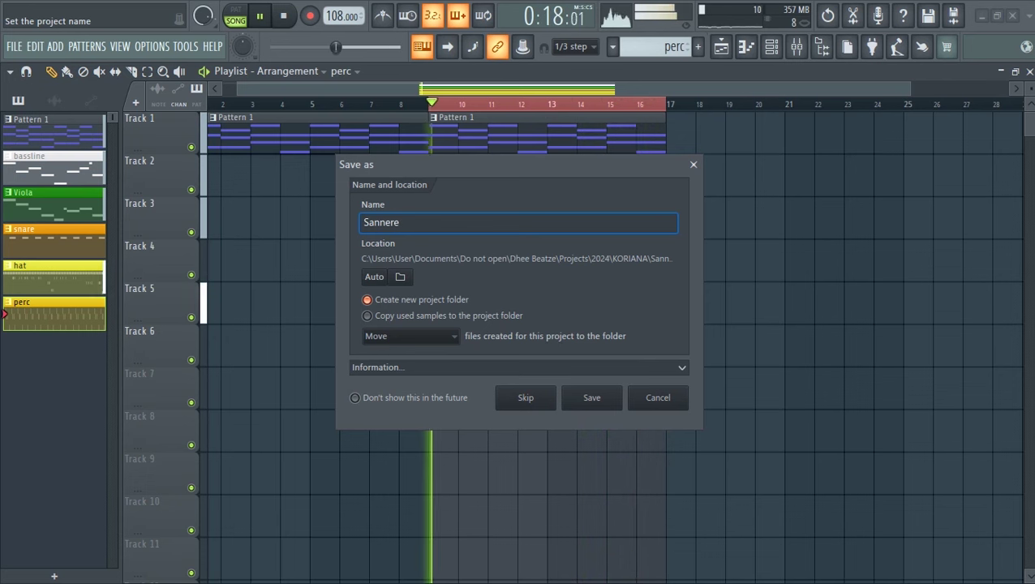
{"action": "type", "text": "Mad"}
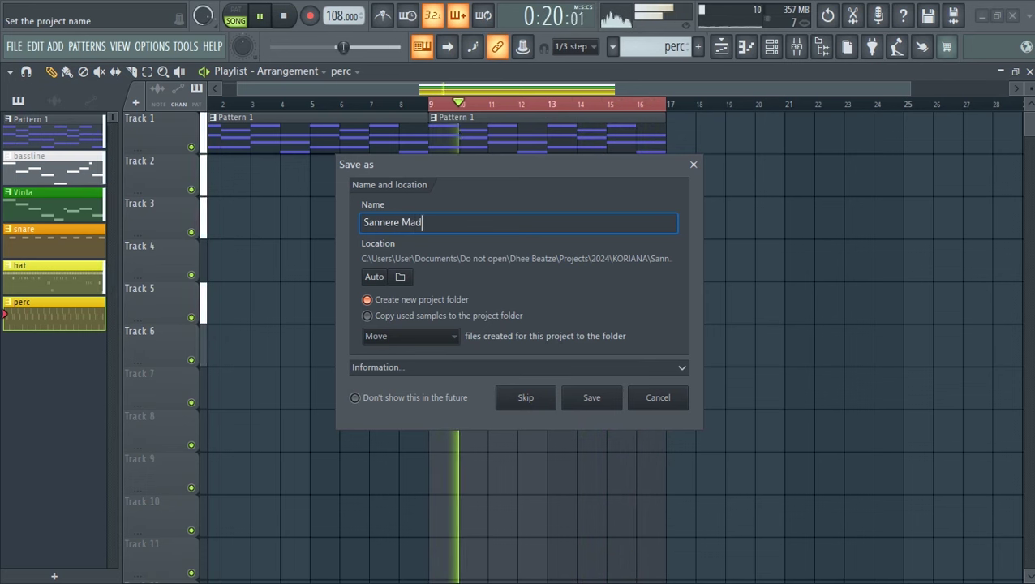
{"action": "type", "text": "ingwane Type Beat"}
{"action": "key", "text": "Return"}
Step: Add Pedal Hi Hat hits on beat 2 of bars 1 to 5 in the FPC piano roll while the song plays
{"action": "key", "text": "F7"}
{"action": "left_click", "coordinate": [152, 339]}
{"action": "key", "text": "space"}
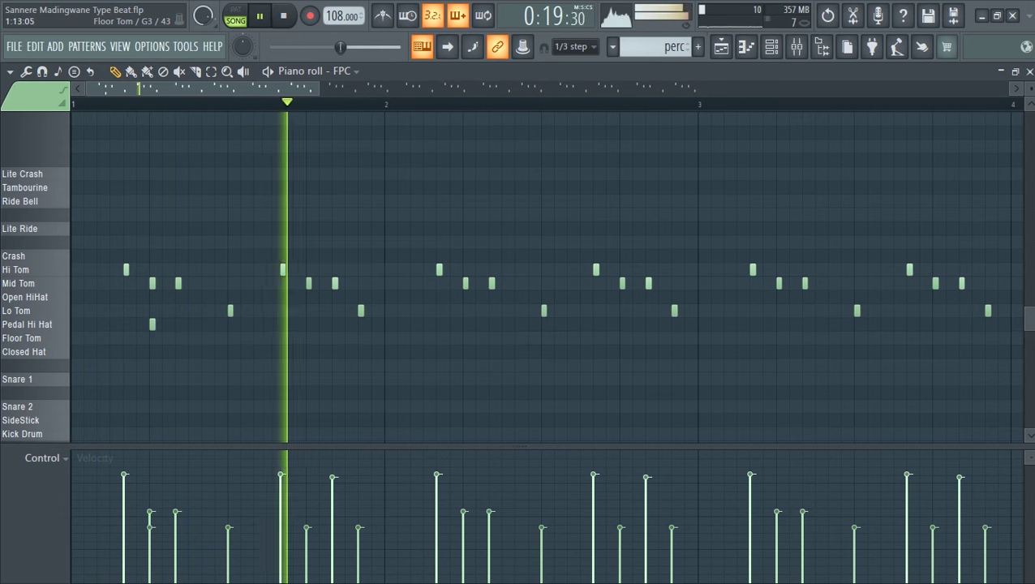
{"action": "left_click", "coordinate": [466, 325]}
{"action": "left_click", "coordinate": [780, 325]}
{"action": "left_click_drag", "start_coordinate": [244, 89], "coordinate": [351, 89]}
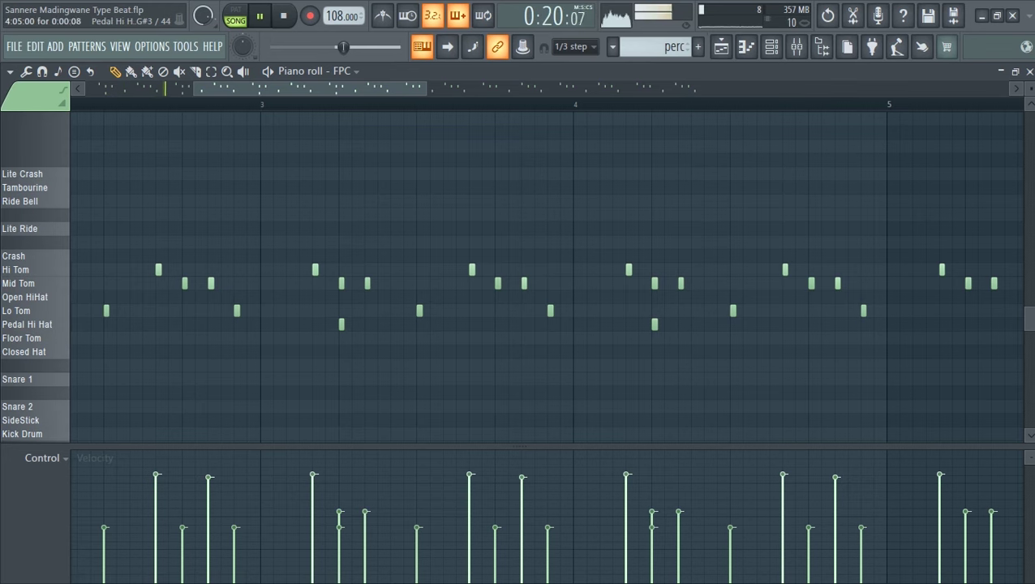
{"action": "left_click", "coordinate": [972, 324]}
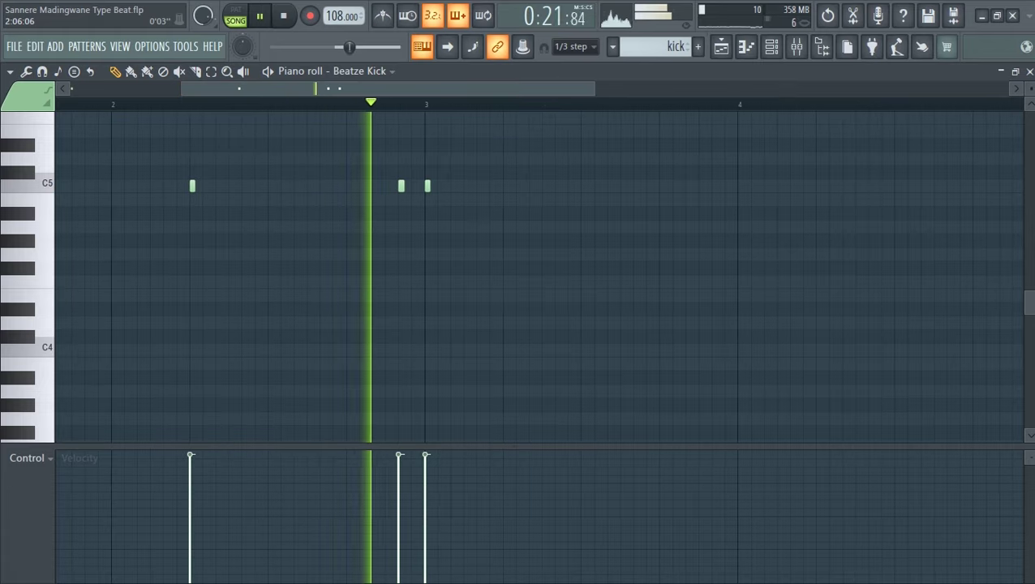
Step: Add C5 kick hits on beat 4 of bar 3 and on the first and last triplets of beat 3 in bar 4, with playback
{"action": "scroll", "coordinate": [578, 119], "scroll_direction": "right", "scroll_amount": 3}
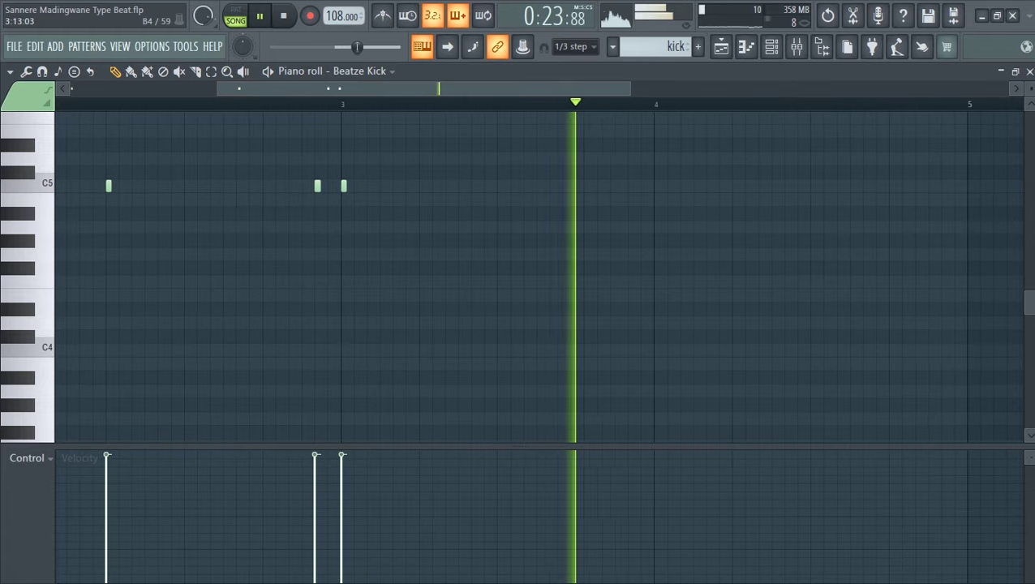
{"action": "left_click", "coordinate": [579, 186]}
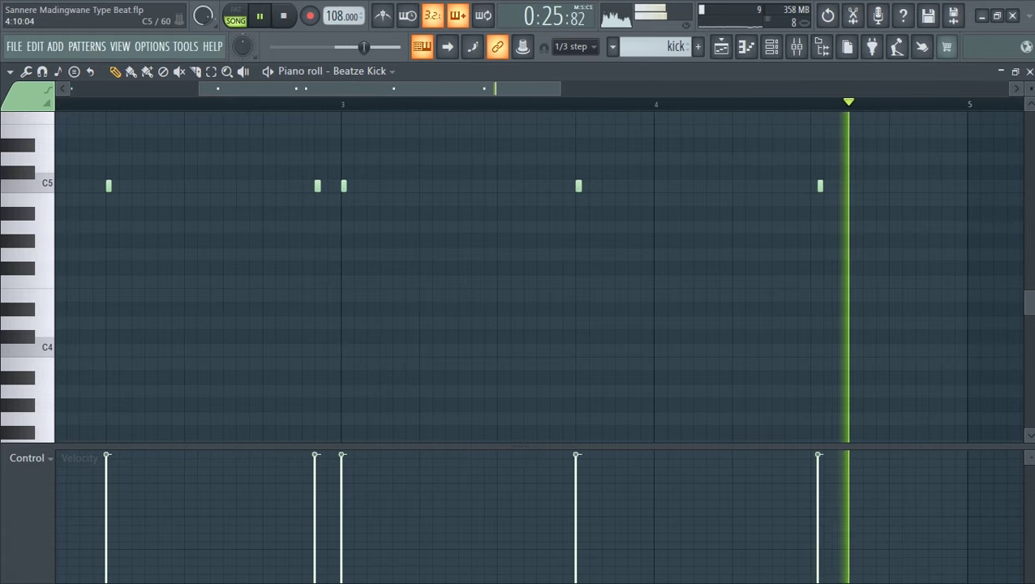
{"action": "key", "text": "space"}
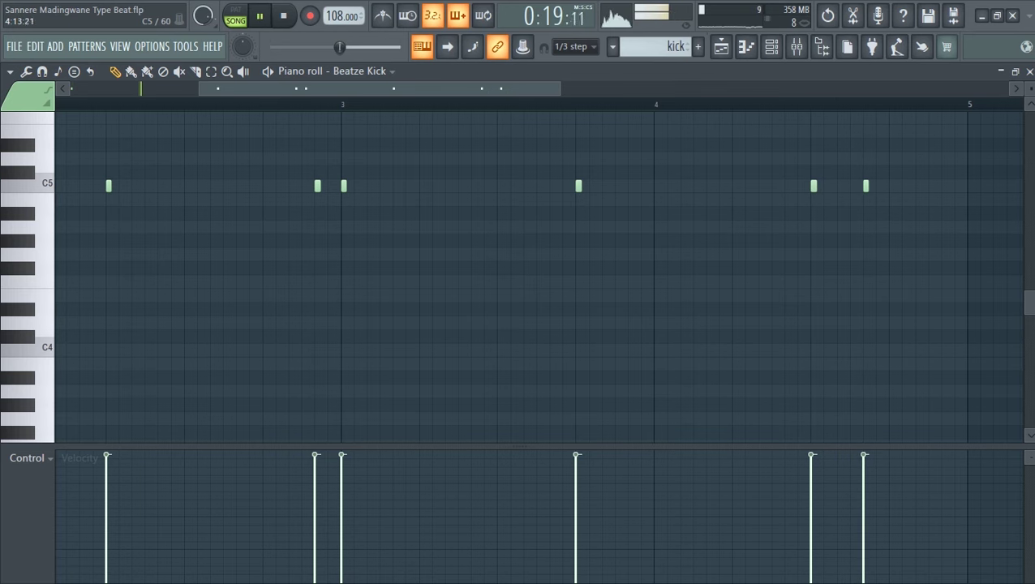
Step: Add C5 kick hits on beat 4's second triplet in bar 4 and on beat 1, beat 3's last triplet and beat 4 of bar 5
{"action": "left_click_drag", "start_coordinate": [560, 88], "coordinate": [808, 89]}
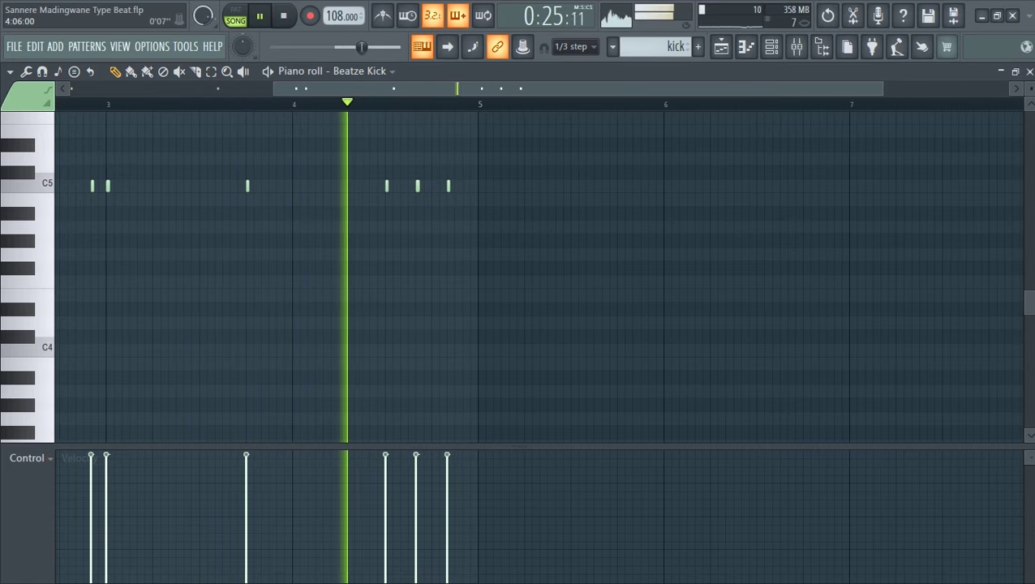
{"action": "left_click", "coordinate": [480, 186]}
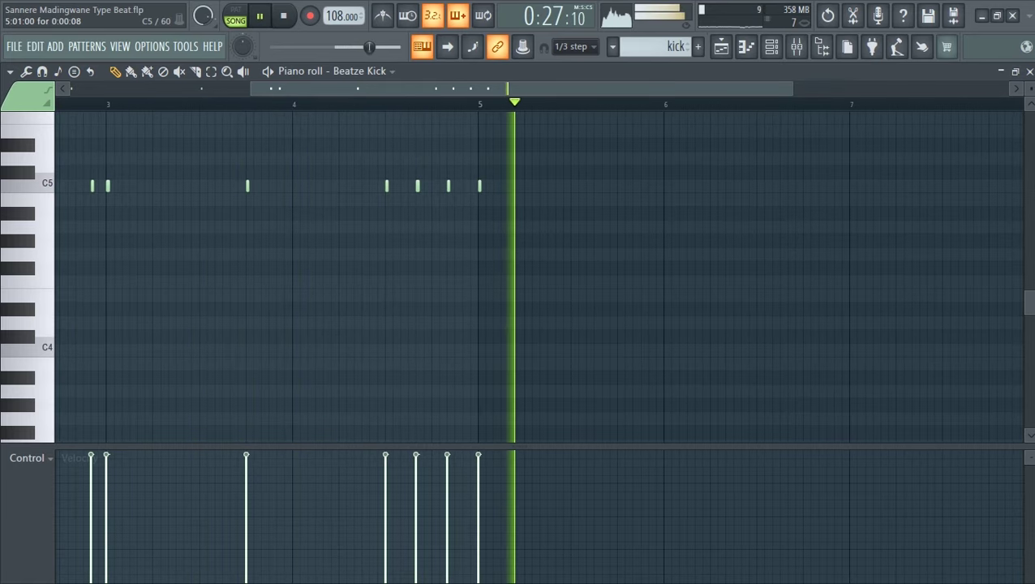
{"action": "key", "text": "q"}
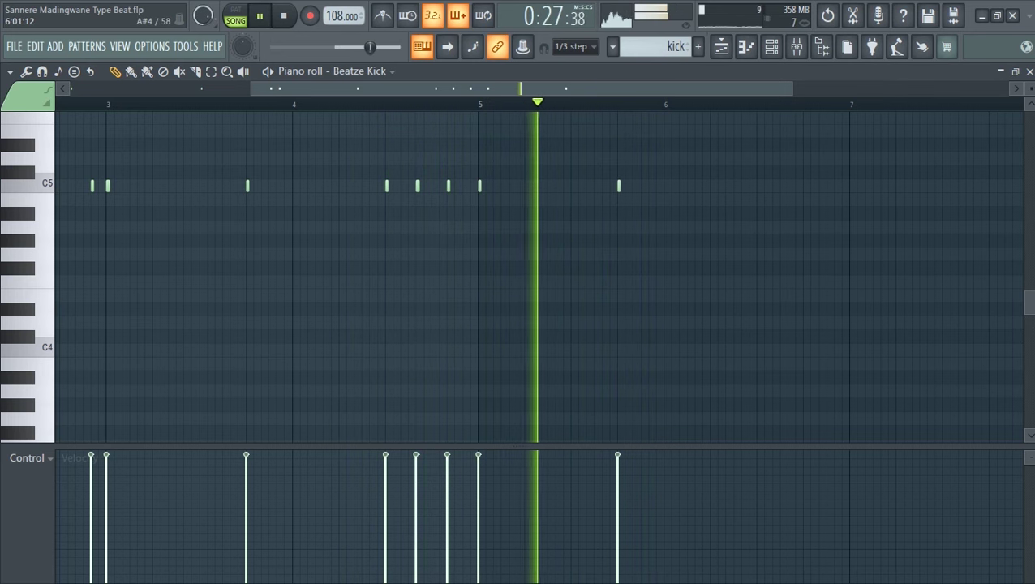
{"action": "key", "text": "q"}
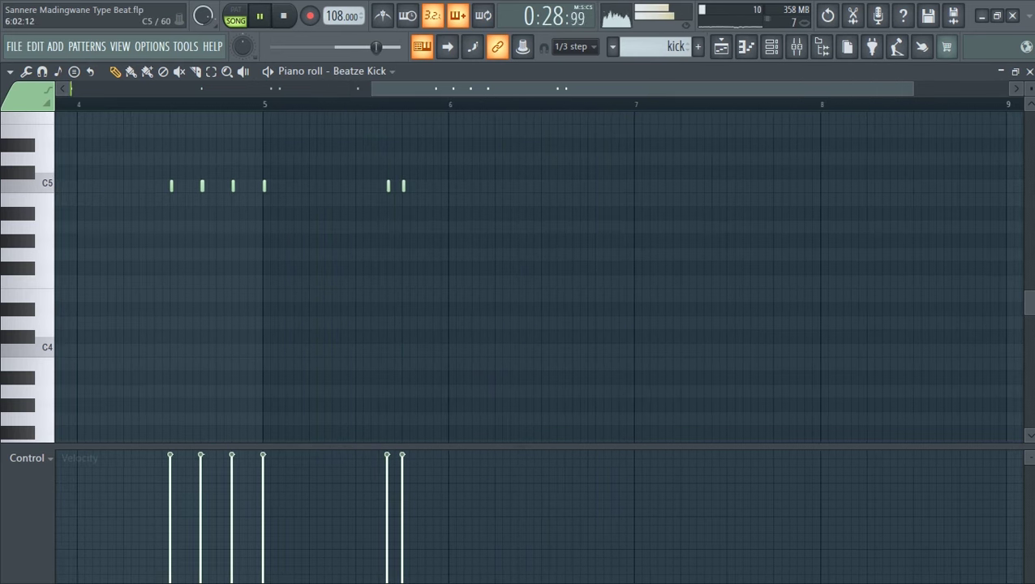
Step: Add C5 kick hits on beats 2 and 3 of bar 6 while replaying the loop
{"action": "key", "text": "q"}
{"action": "key", "text": "space"}
{"action": "key", "text": "space"}
{"action": "key", "text": "q"}
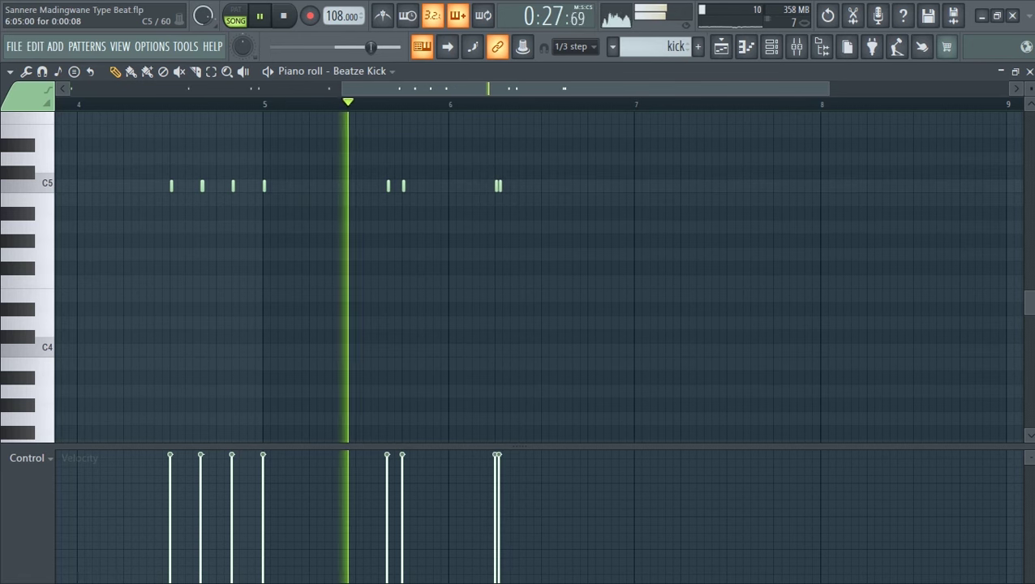
{"action": "key", "text": "q"}
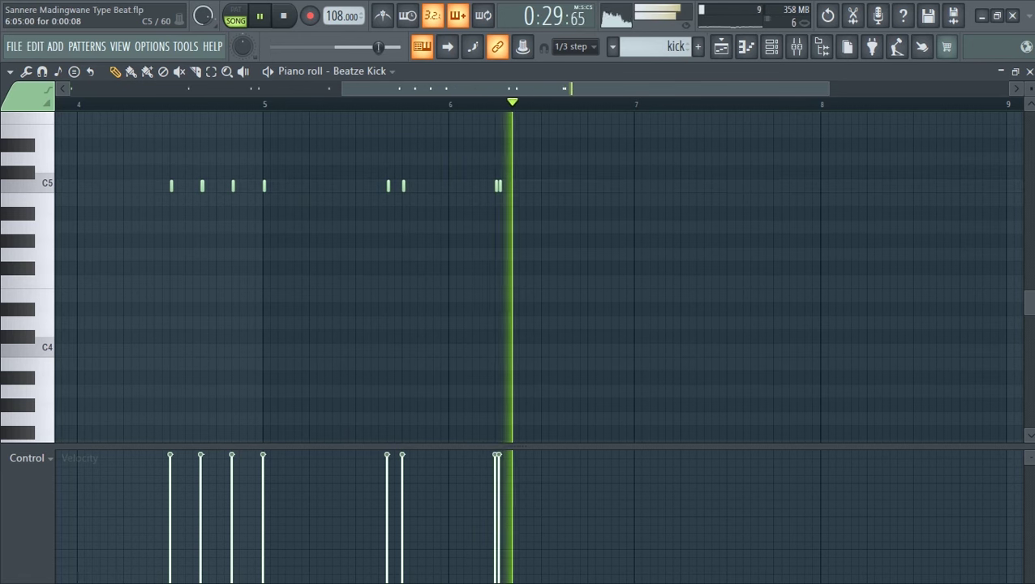
{"action": "left_click", "coordinate": [544, 186]}
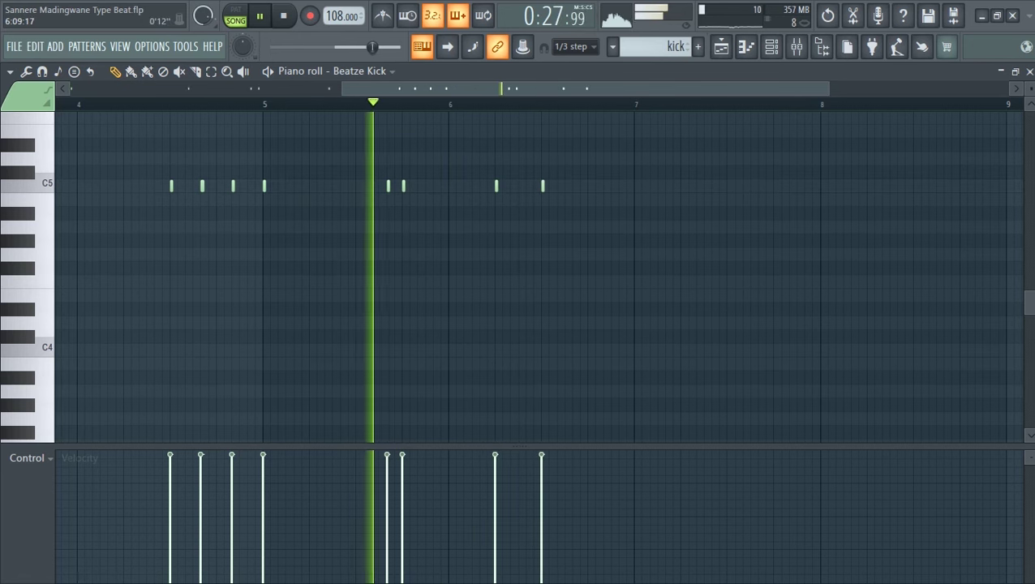
Step: Add C5 kicks on beat 1 and the last triplet of bar 7, and beat 1, beat 3, its last triplet and beat 4's second triplet of bar 8
{"action": "left_click_drag", "start_coordinate": [552, 89], "coordinate": [589, 88]}
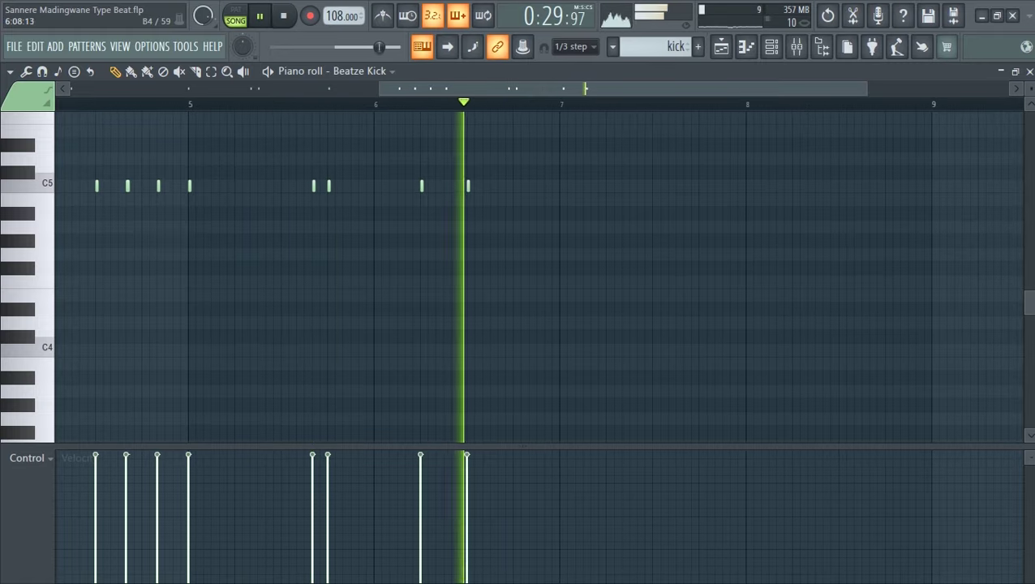
{"action": "key", "text": "q"}
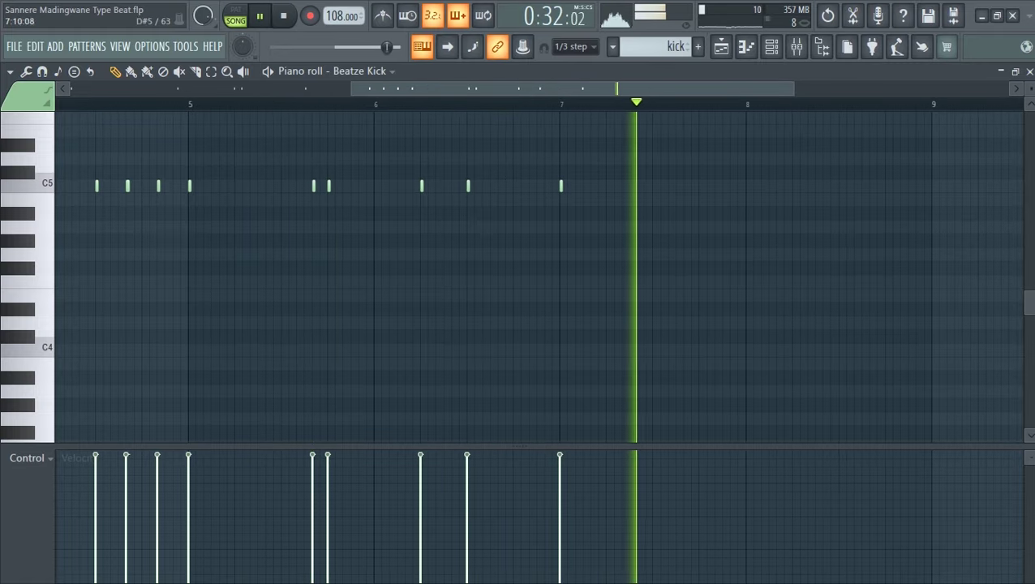
{"action": "key", "text": "q"}
{"action": "key", "text": "q"}
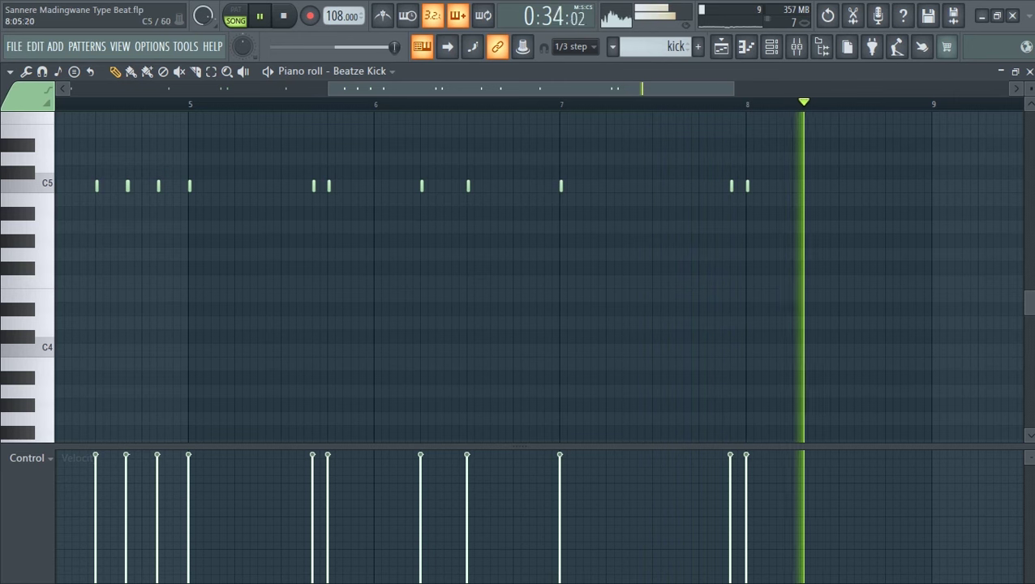
{"action": "key", "text": "q"}
{"action": "key", "text": "q"}
{"action": "key", "text": "q"}
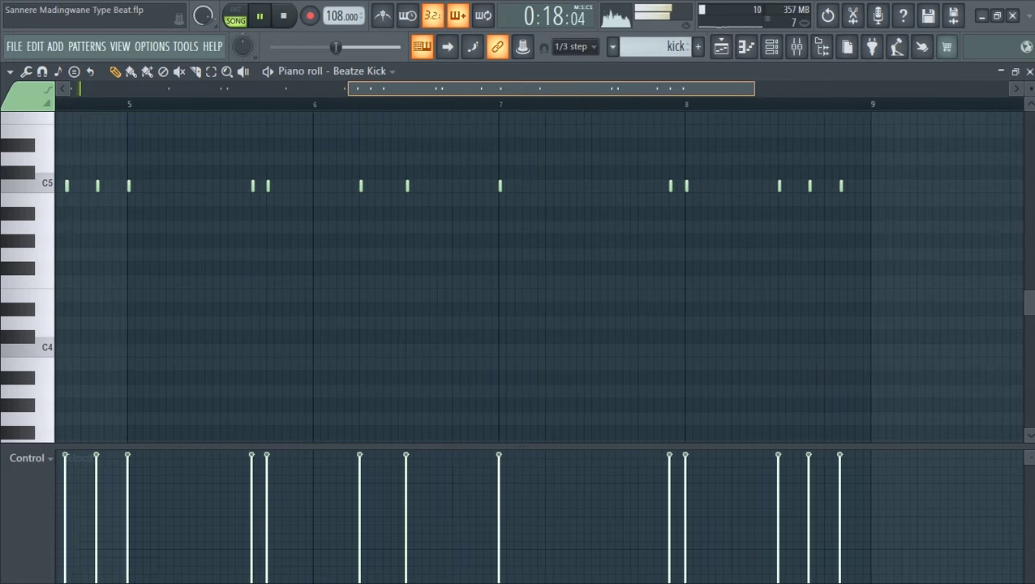
Step: Return to the playlist and set the main snap to Line
{"action": "key", "text": "F5"}
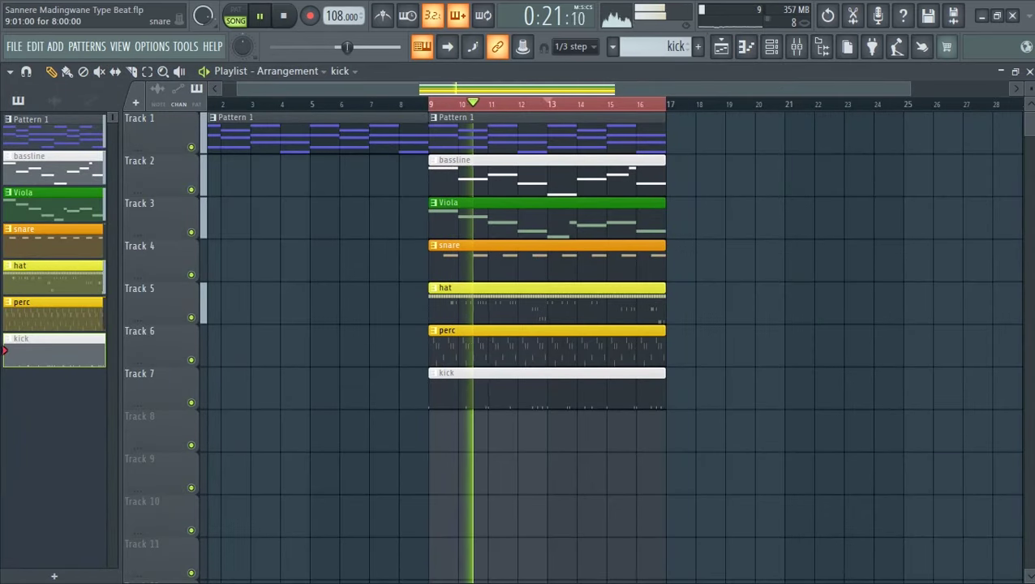
{"action": "left_click", "coordinate": [572, 46]}
{"action": "left_click", "coordinate": [572, 87]}
{"action": "left_click", "coordinate": [574, 46]}
{"action": "left_click", "coordinate": [571, 63]}
Step: Create a green pattern named accordion and place it on Track 8 at bar 9
{"action": "left_click", "coordinate": [698, 46]}
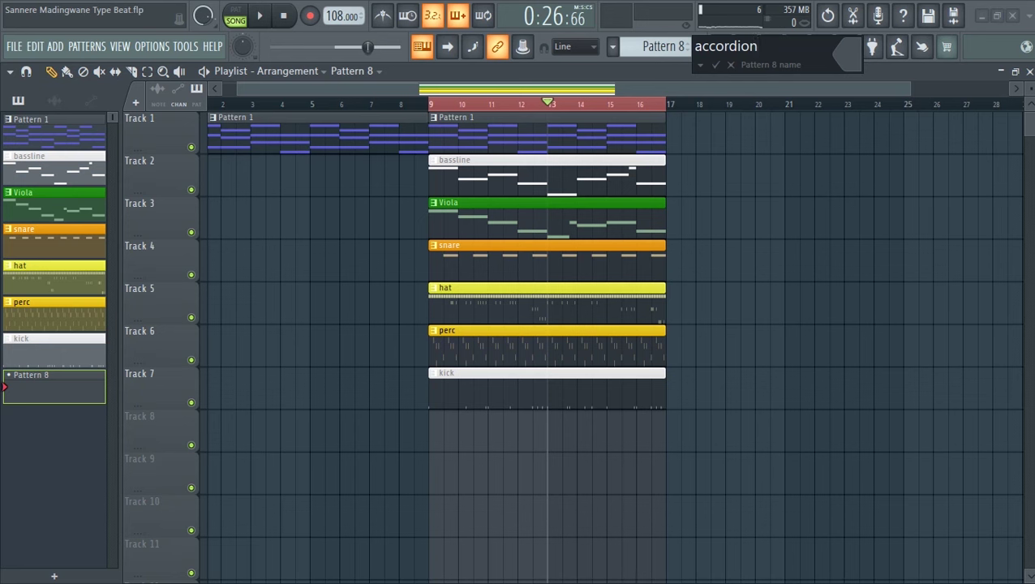
{"action": "left_click", "coordinate": [848, 55]}
{"action": "left_click", "coordinate": [851, 115]}
{"action": "left_click_drag", "start_coordinate": [1007, 219], "coordinate": [1007, 196]}
{"action": "left_click", "coordinate": [1005, 423]}
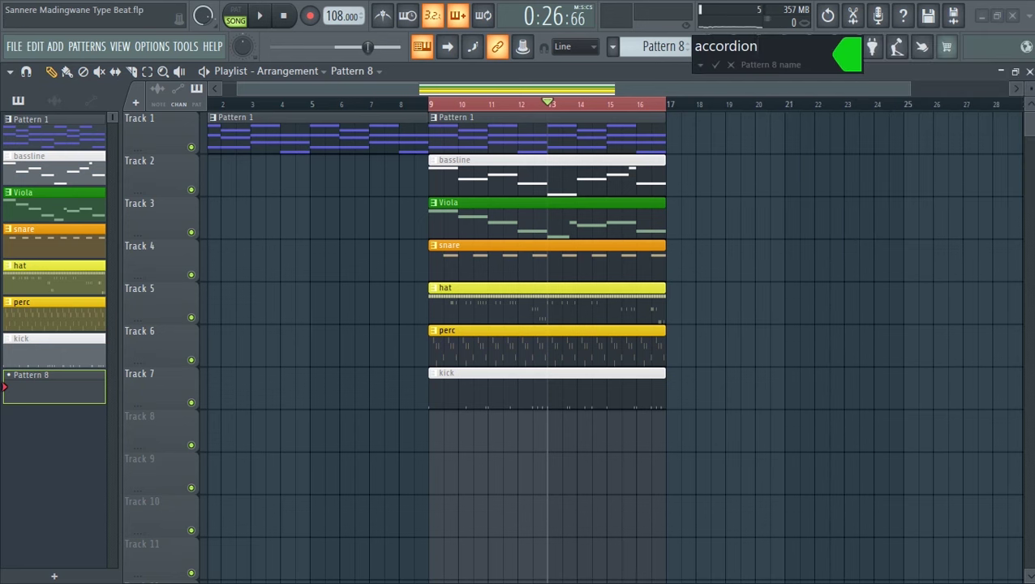
{"action": "key", "text": "Return"}
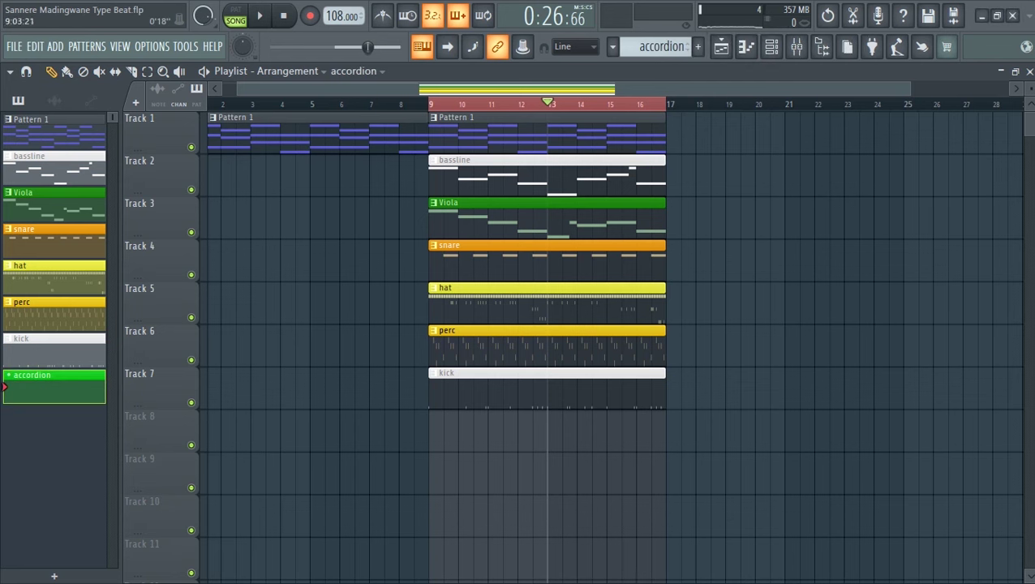
{"action": "key", "text": "space"}
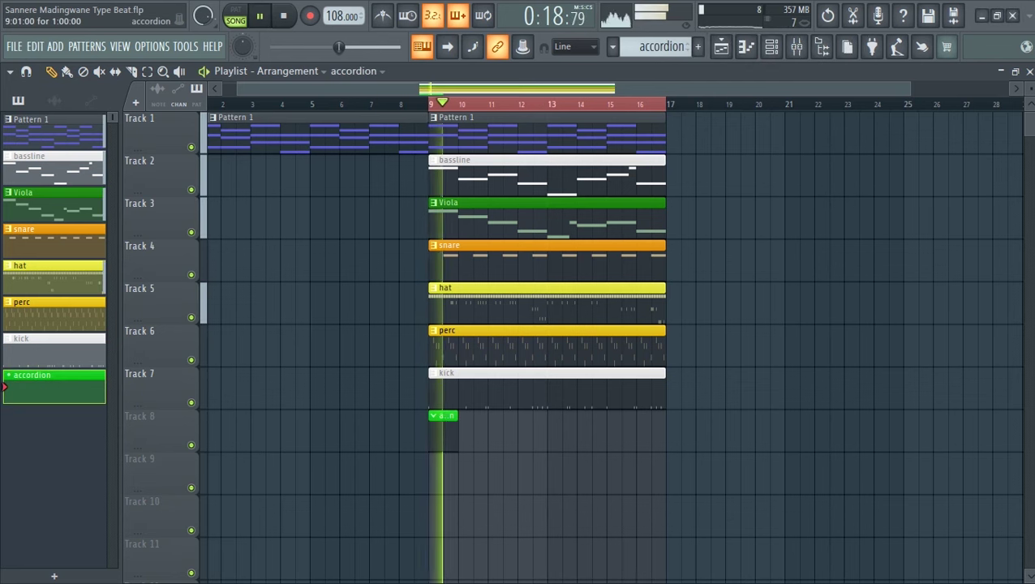
Step: Add a Latin Urban VSTi channel to the channel rack, close its plugin window and resume playback
{"action": "key", "text": "F6"}
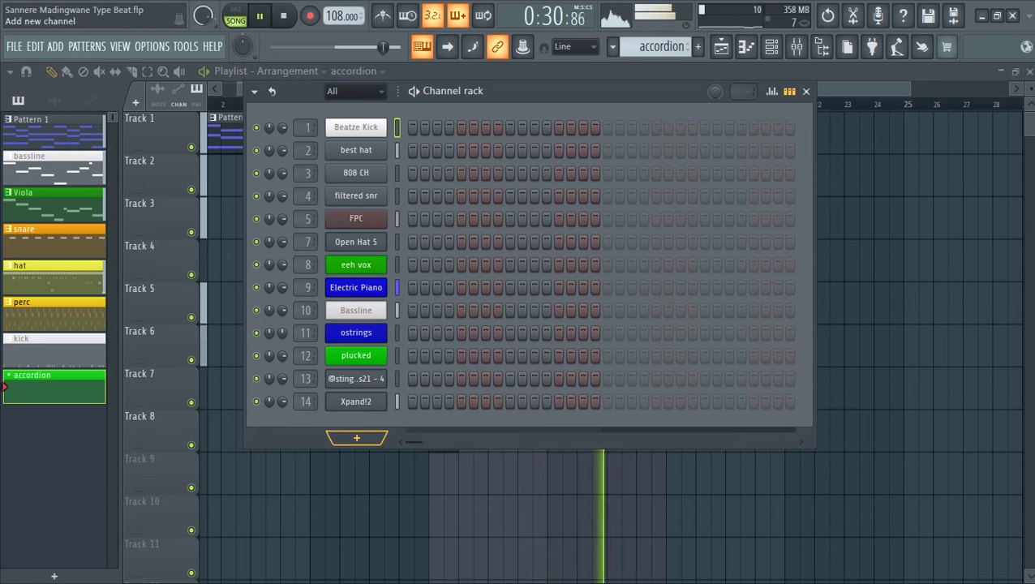
{"action": "key", "text": "space"}
{"action": "left_click", "coordinate": [357, 438]}
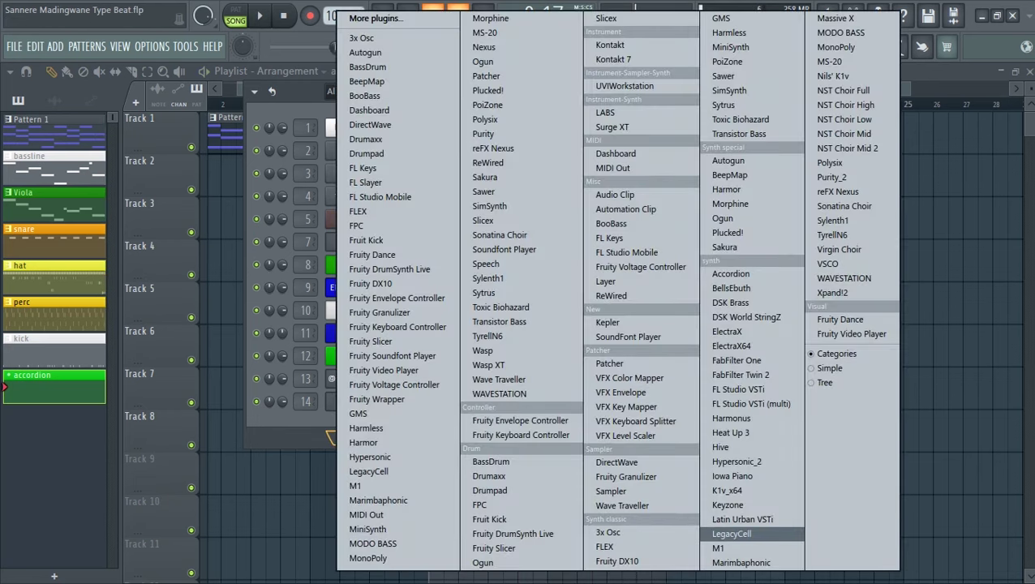
{"action": "left_click", "coordinate": [743, 519]}
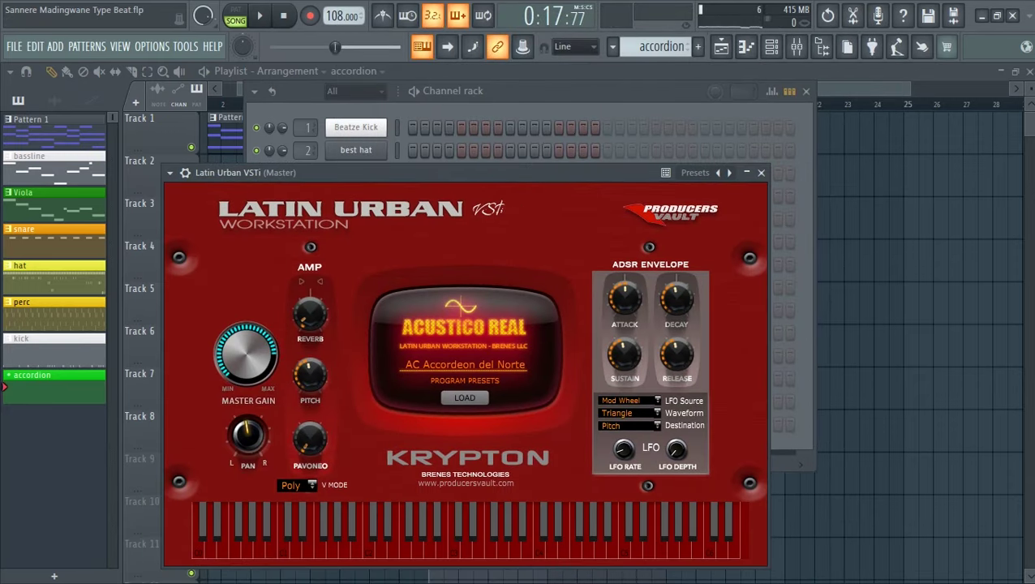
{"action": "left_click", "coordinate": [761, 173]}
{"action": "key", "text": "space"}
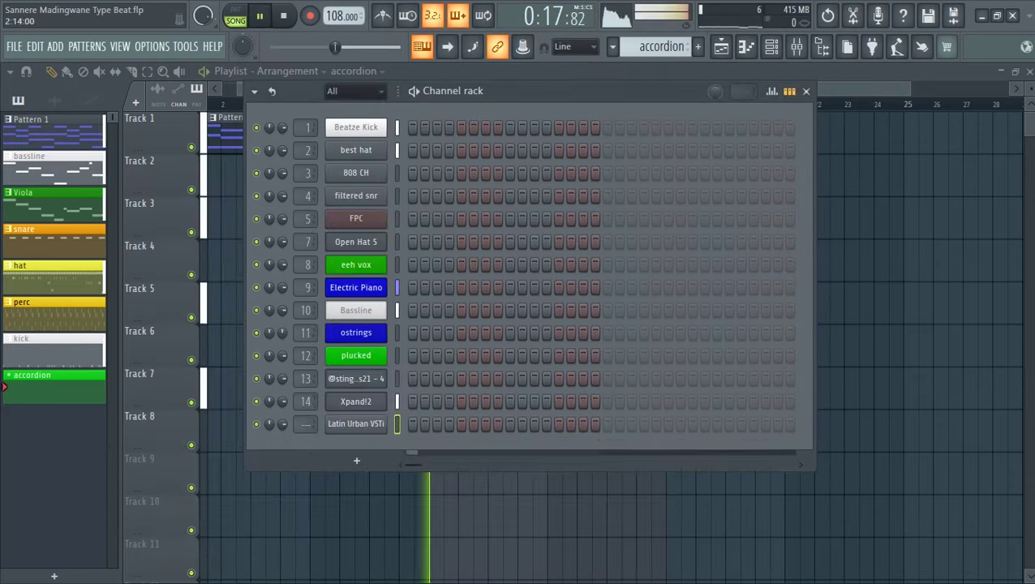
Step: Route the Latin Urban VSTi channel to the free mixer track 15
{"action": "left_click", "coordinate": [356, 424]}
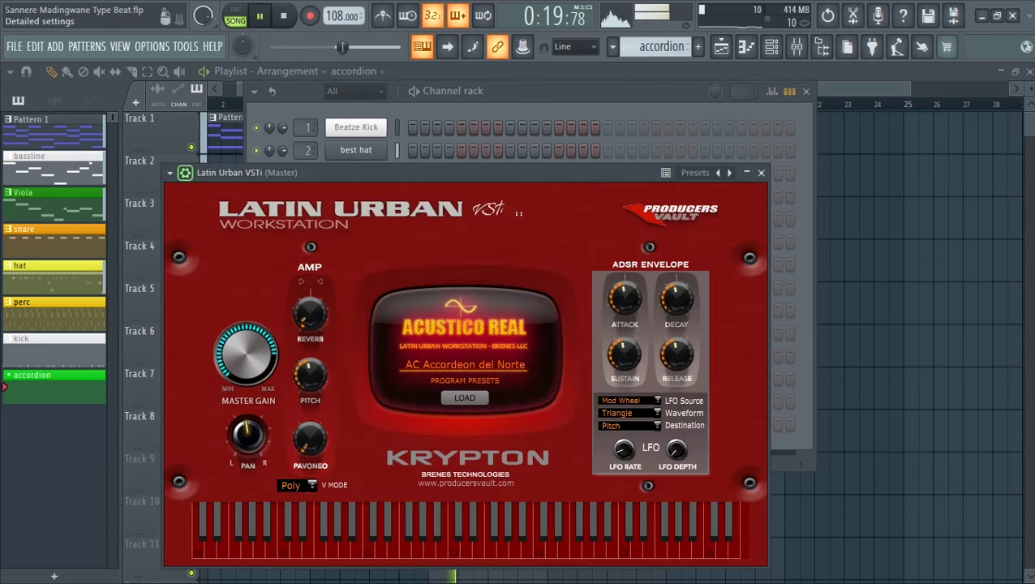
{"action": "left_click", "coordinate": [185, 172]}
{"action": "mouse_move", "coordinate": [209, 188]}
{"action": "left_click", "coordinate": [393, 221]}
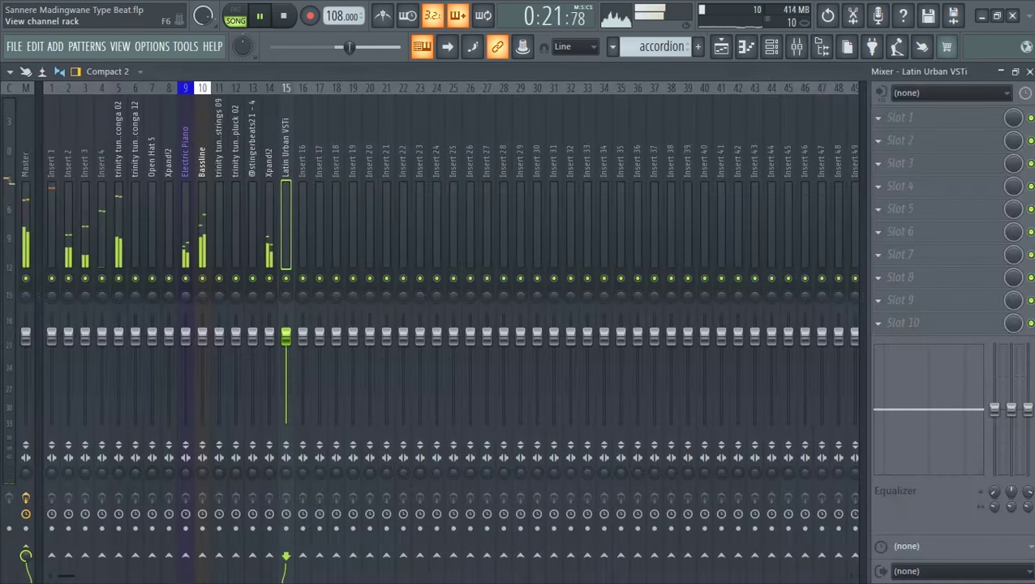
Step: Open the Latin Urban VSTi piano roll and replay the start of the song loop several times
{"action": "left_click", "coordinate": [771, 47]}
{"action": "right_click", "coordinate": [381, 425]}
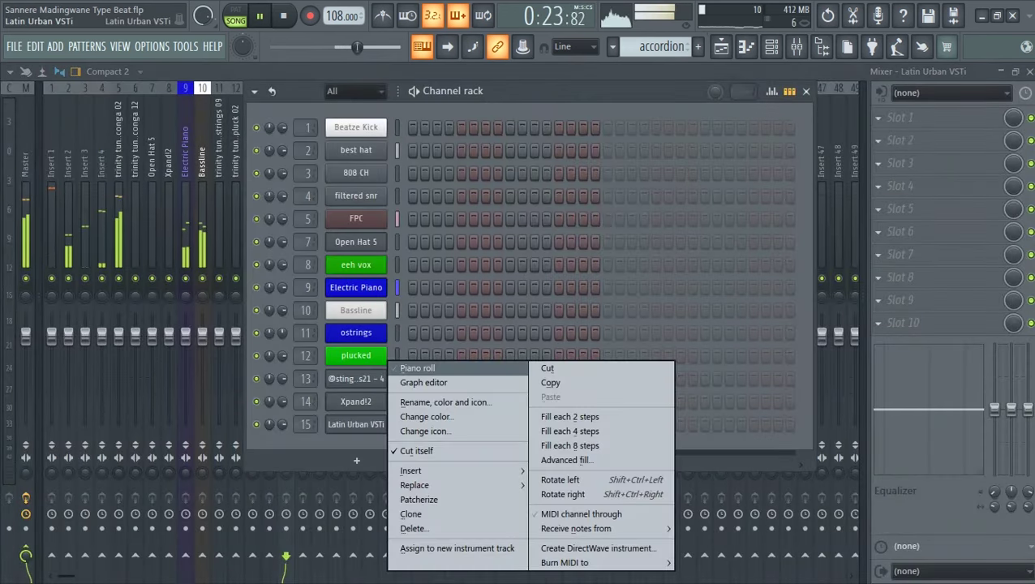
{"action": "left_click", "coordinate": [414, 365]}
{"action": "key", "text": "space"}
{"action": "key", "text": "space"}
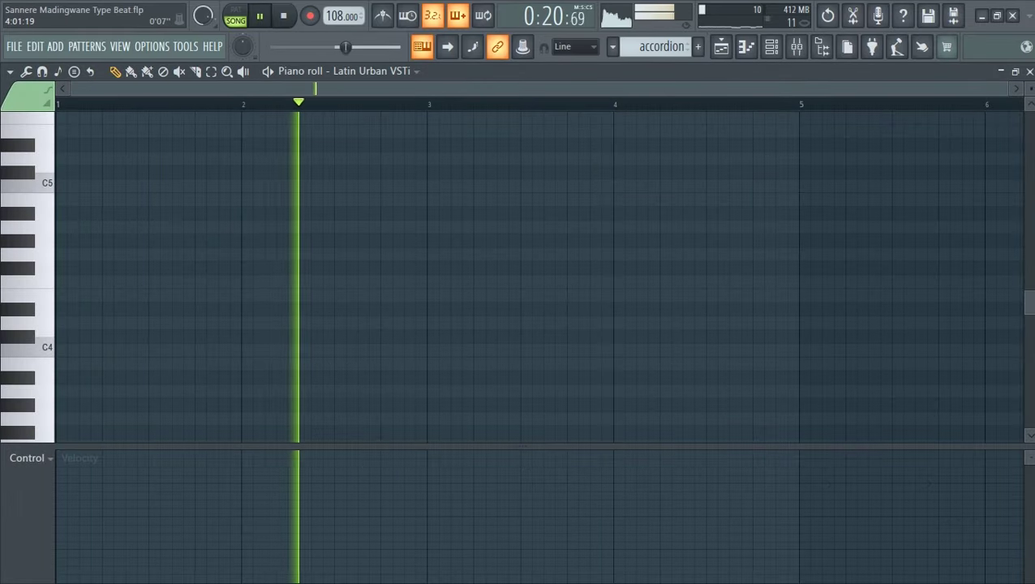
{"action": "key", "text": "space"}
{"action": "key", "text": "space"}
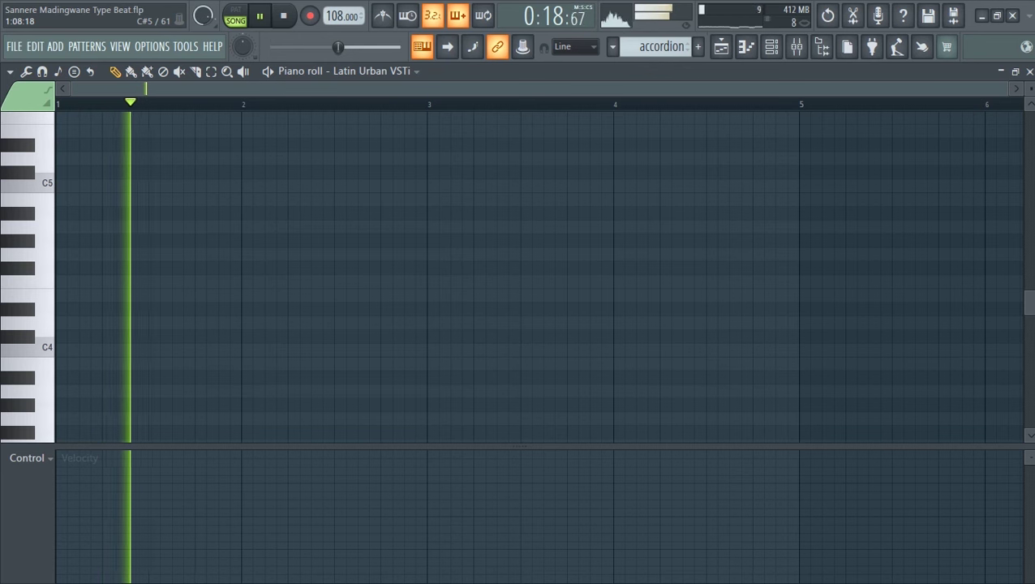
{"action": "key", "text": "space"}
{"action": "key", "text": "space"}
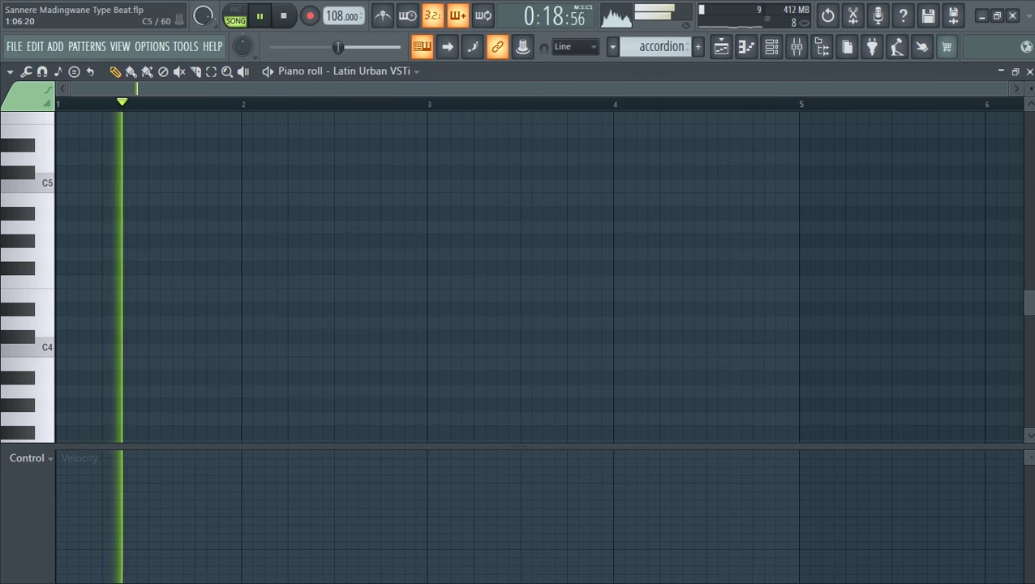
{"action": "key", "text": "space"}
Step: Set the snap to 1/3 step and draw a B4 note from beat 2's last triplet almost to bar 2, with lowered velocity
{"action": "left_click", "coordinate": [575, 46]}
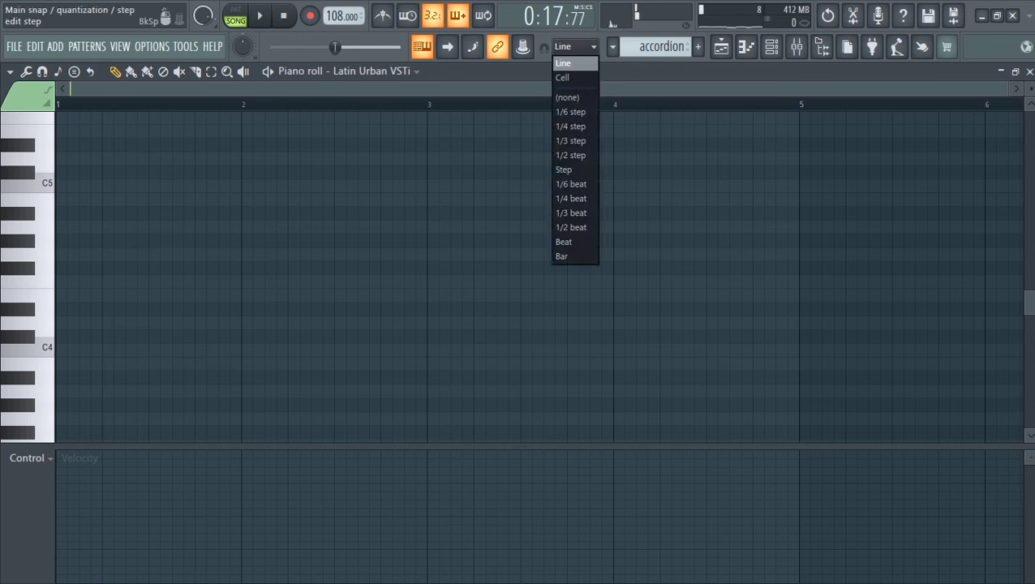
{"action": "left_click", "coordinate": [570, 140]}
{"action": "key", "text": "space"}
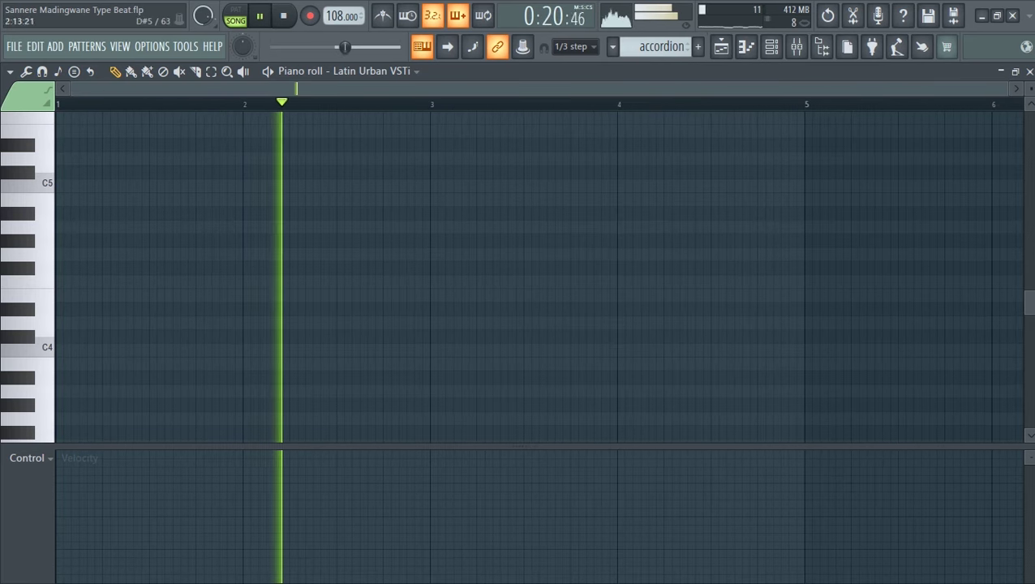
{"action": "left_click", "coordinate": [134, 185]}
{"action": "key", "text": "space"}
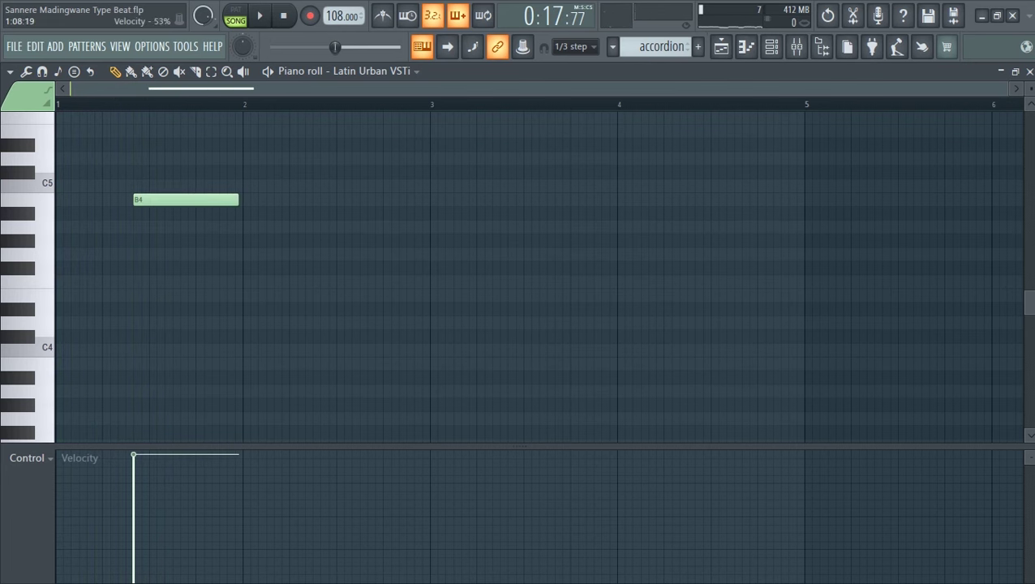
{"action": "key", "text": "space"}
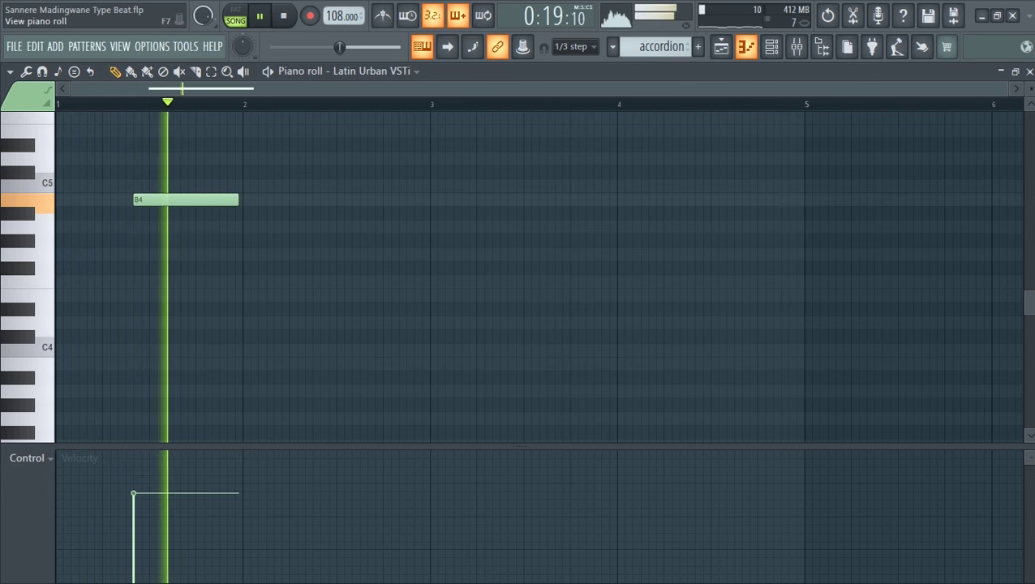
Step: Check the Latin Urban VSTi channel's volume in the channel rack and return to the piano roll
{"action": "left_click", "coordinate": [772, 46]}
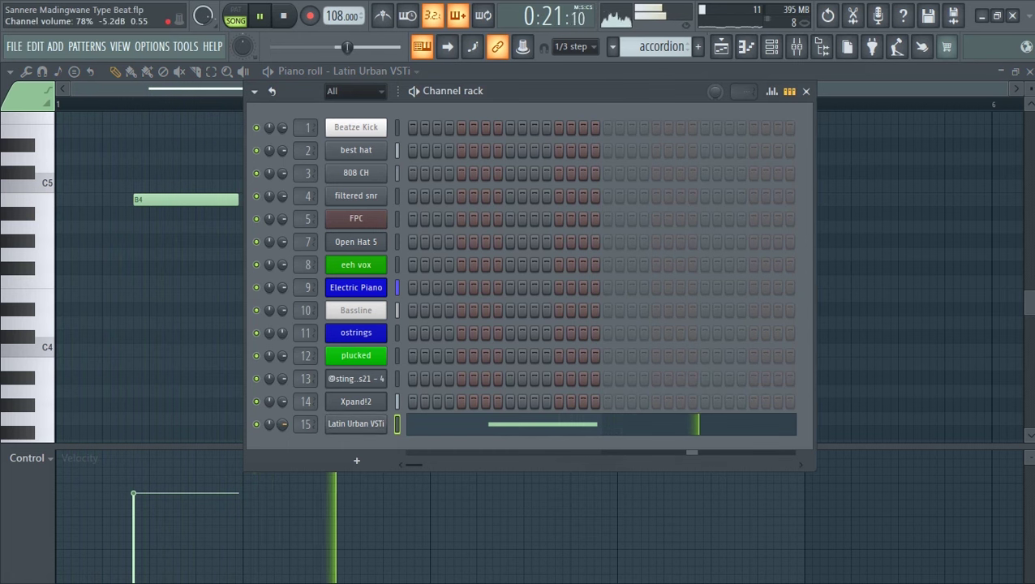
{"action": "key", "text": "space"}
{"action": "left_click", "coordinate": [771, 47]}
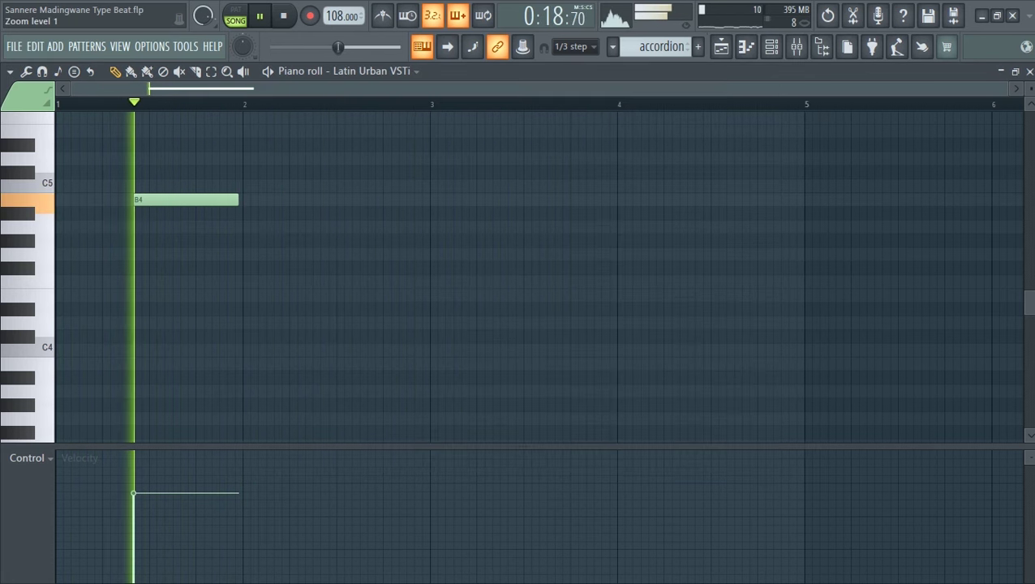
Step: Extend the end of the B4 note to the start of bar 2 while the song plays
{"action": "left_click", "coordinate": [211, 71]}
{"action": "key", "text": "space"}
{"action": "left_click_drag", "start_coordinate": [214, 185], "coordinate": [216, 200]}
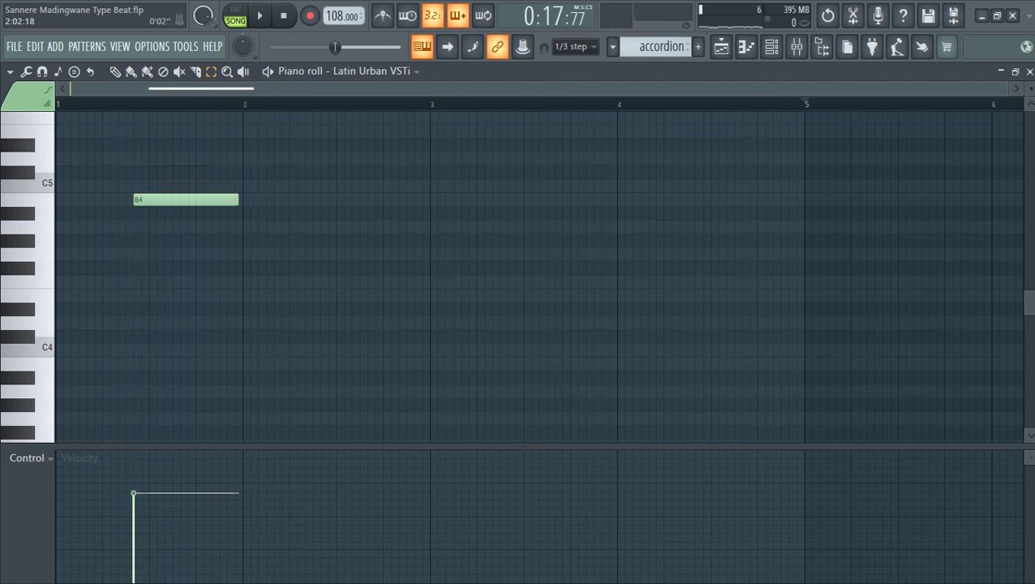
{"action": "key", "text": "space"}
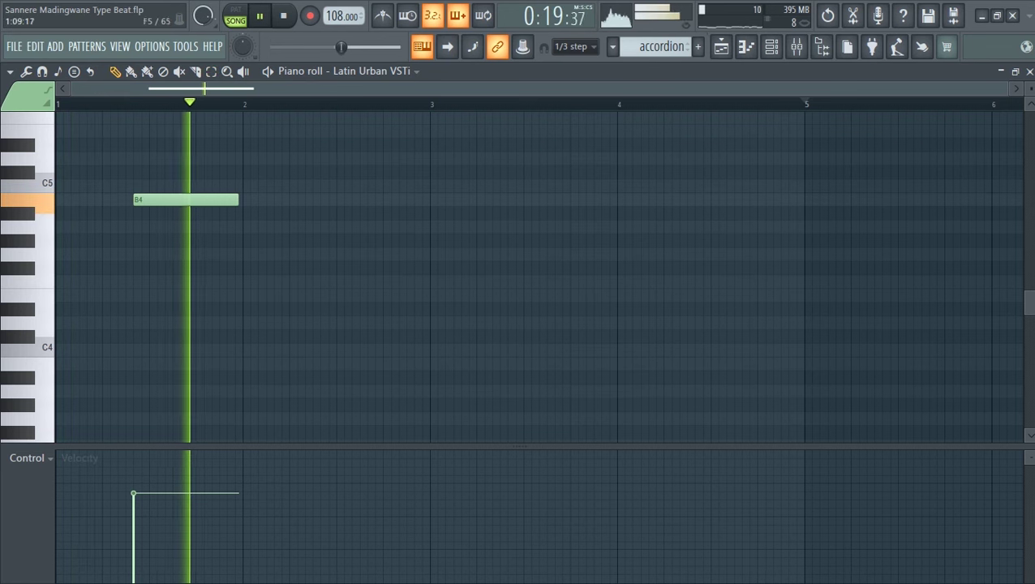
{"action": "left_click_drag", "start_coordinate": [237, 199], "coordinate": [241, 200]}
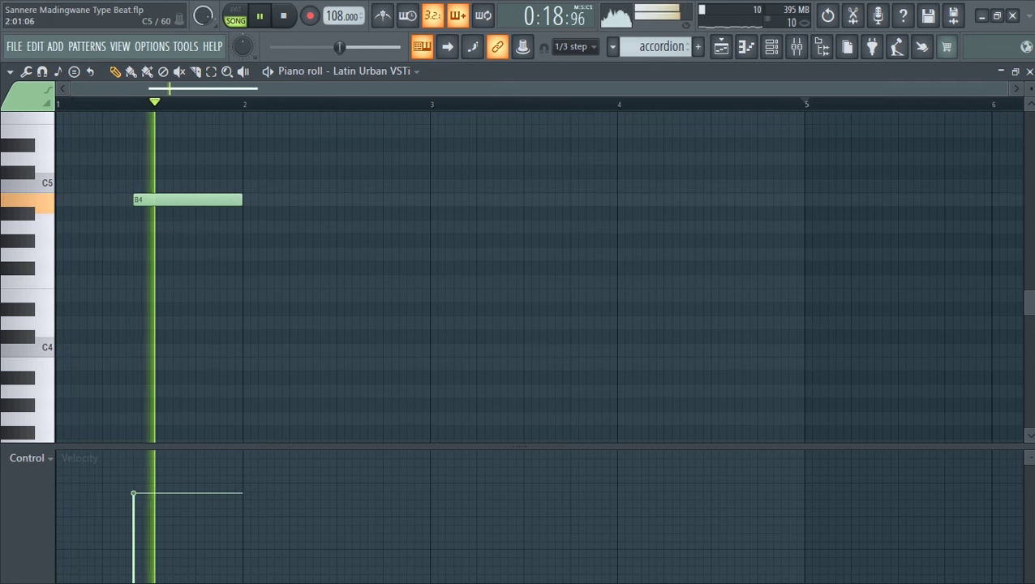
Step: Add a D#5 note from the middle of bar 2 and shorten its end so it stops before bar 3
{"action": "key", "text": "space"}
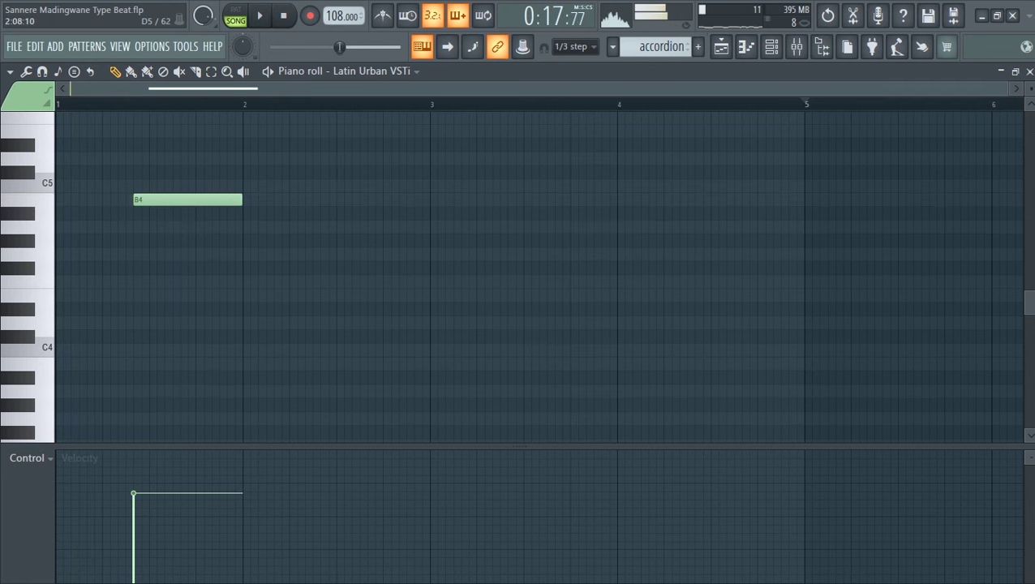
{"action": "left_click", "coordinate": [324, 159]}
{"action": "left_click_drag", "start_coordinate": [324, 159], "coordinate": [324, 145]}
{"action": "key", "text": "space"}
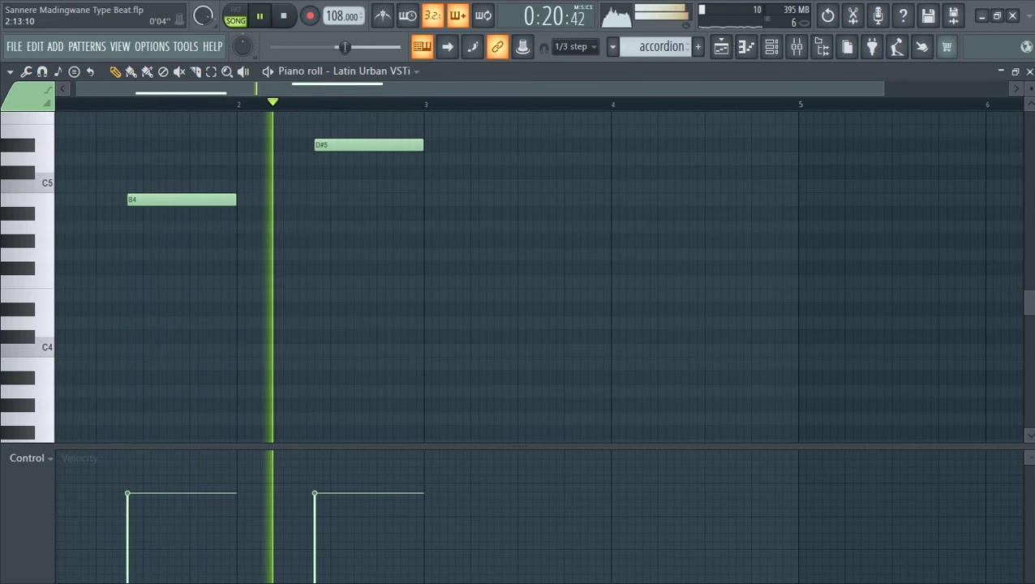
{"action": "key", "text": "space"}
{"action": "left_click_drag", "start_coordinate": [421, 146], "coordinate": [390, 145]}
{"action": "key", "text": "space"}
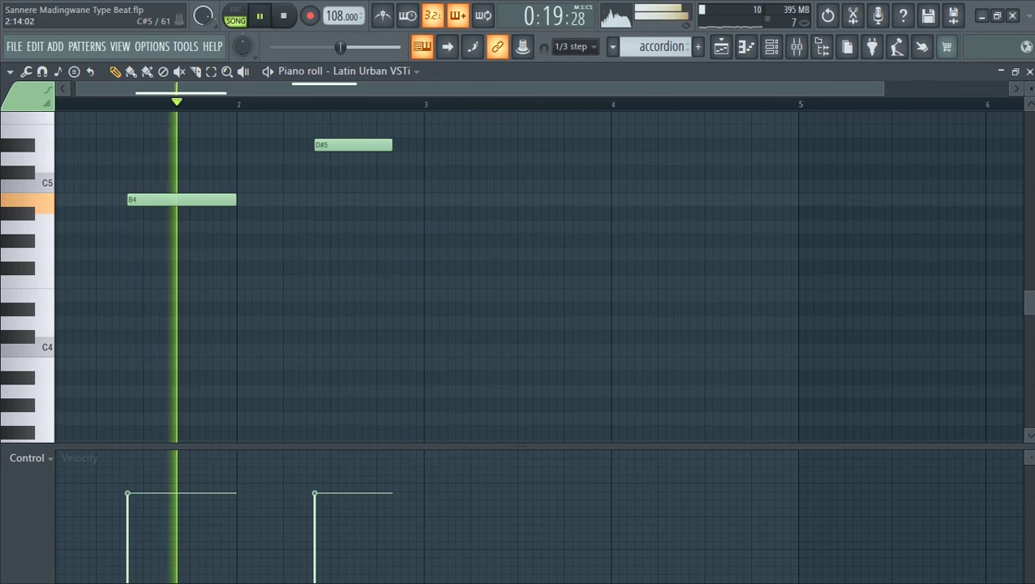
Step: Place a short C#5 note ending at bar 3 and extend the D#5 note to just before it
{"action": "key", "text": "space"}
{"action": "left_click", "coordinate": [398, 172]}
{"action": "key", "text": "space"}
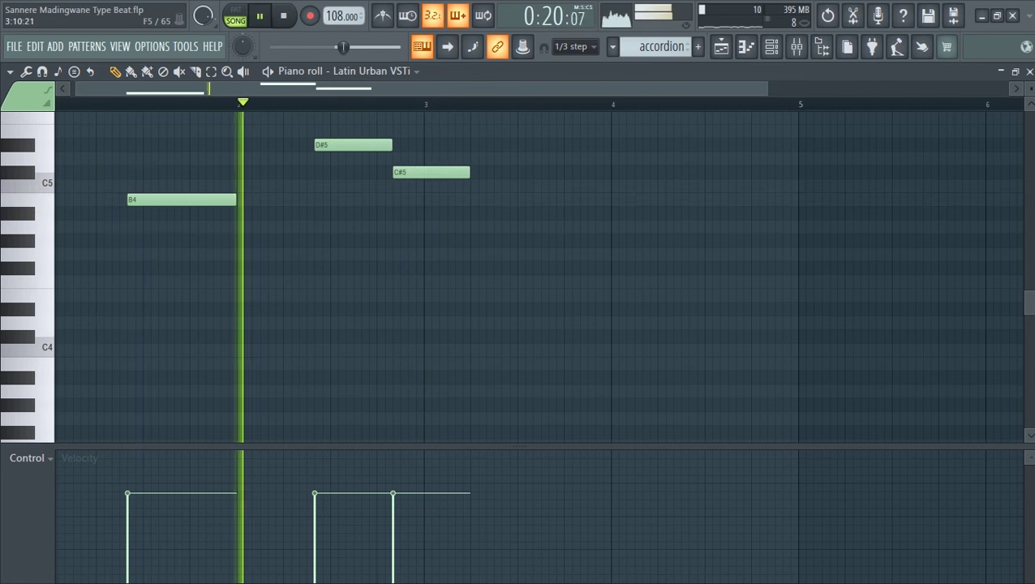
{"action": "key", "text": "space"}
{"action": "key", "text": "space"}
{"action": "left_click_drag", "start_coordinate": [410, 172], "coordinate": [397, 144]}
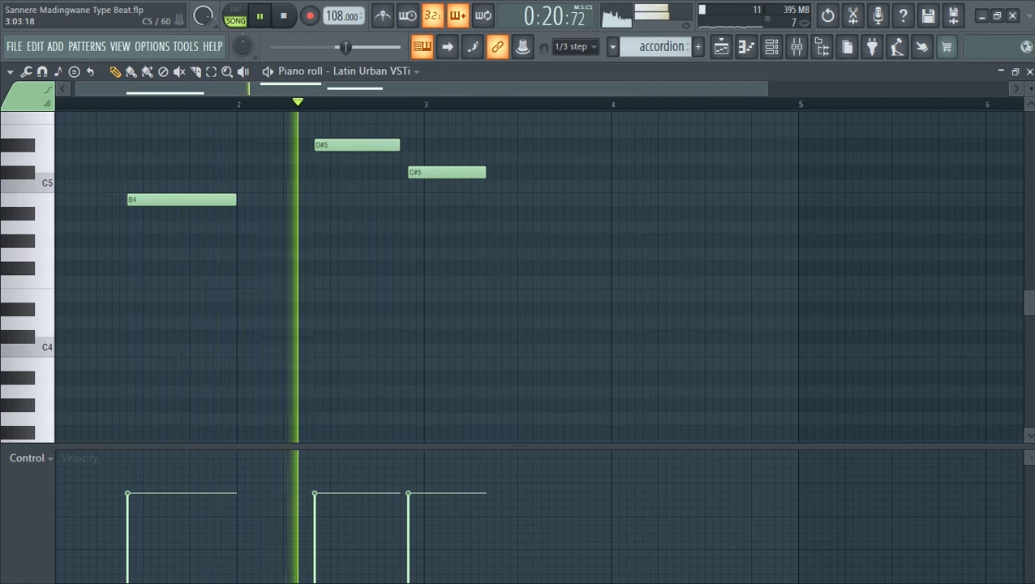
{"action": "left_click_drag", "start_coordinate": [485, 172], "coordinate": [423, 172]}
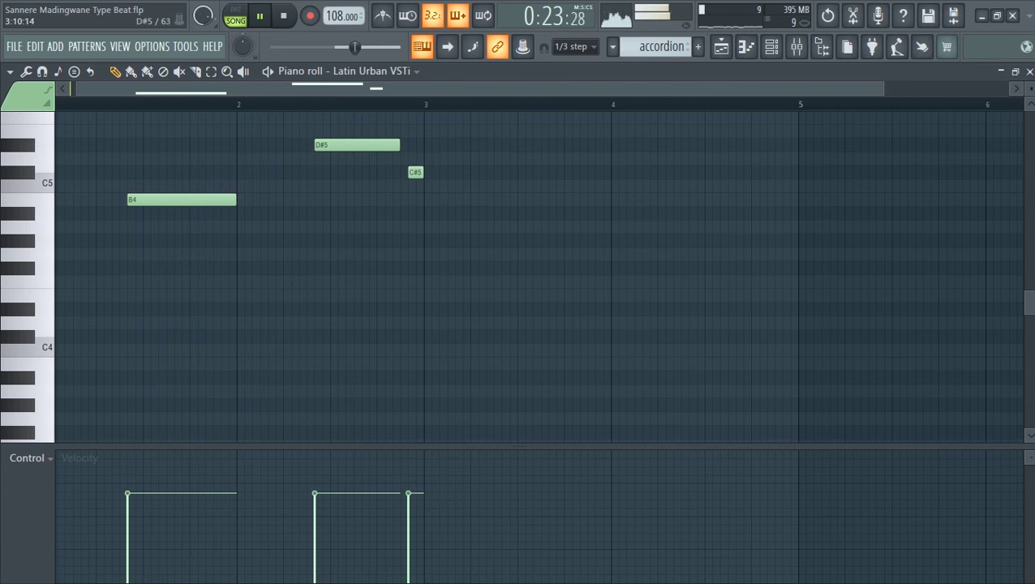
{"action": "key", "text": "space"}
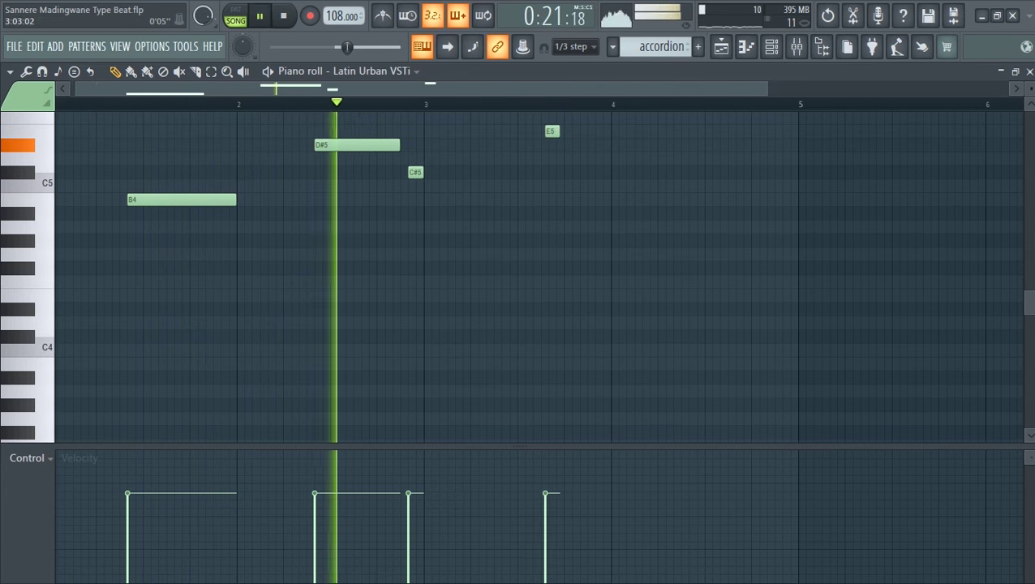
Step: Draw an E5 note from the middle of bar 3 to bar 4, followed by two short F#5 notes in bar 4
{"action": "left_click_drag", "start_coordinate": [568, 131], "coordinate": [531, 219]}
{"action": "scroll", "coordinate": [539, 276], "scroll_direction": "up", "scroll_amount": 1}
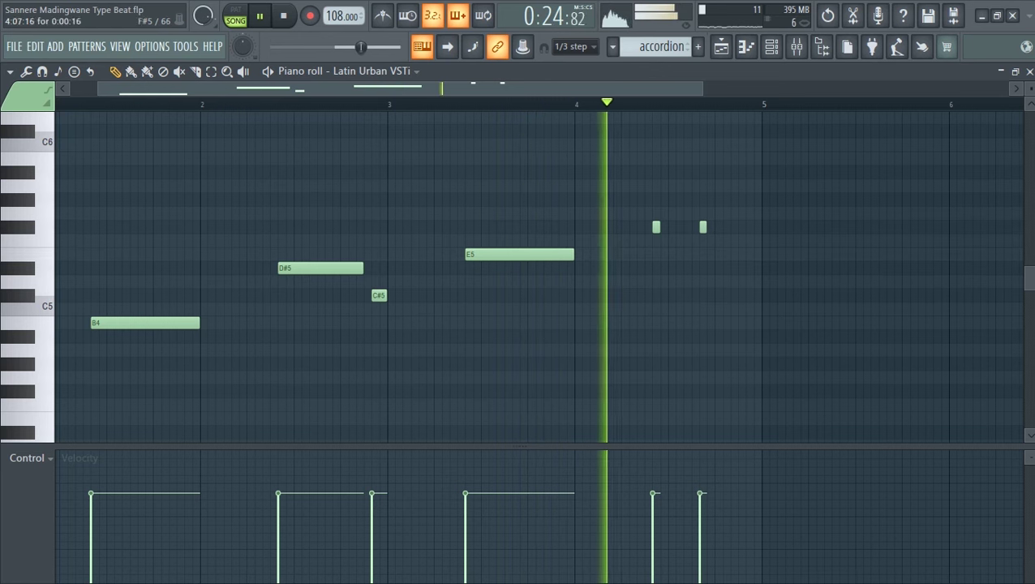
{"action": "key", "text": "space"}
{"action": "key", "text": "space"}
Step: Add a third short F#5 note and a short E5 note near the end of bar 4, then play the loop
{"action": "left_click", "coordinate": [717, 227]}
{"action": "key", "text": "space"}
{"action": "left_click", "coordinate": [735, 255]}
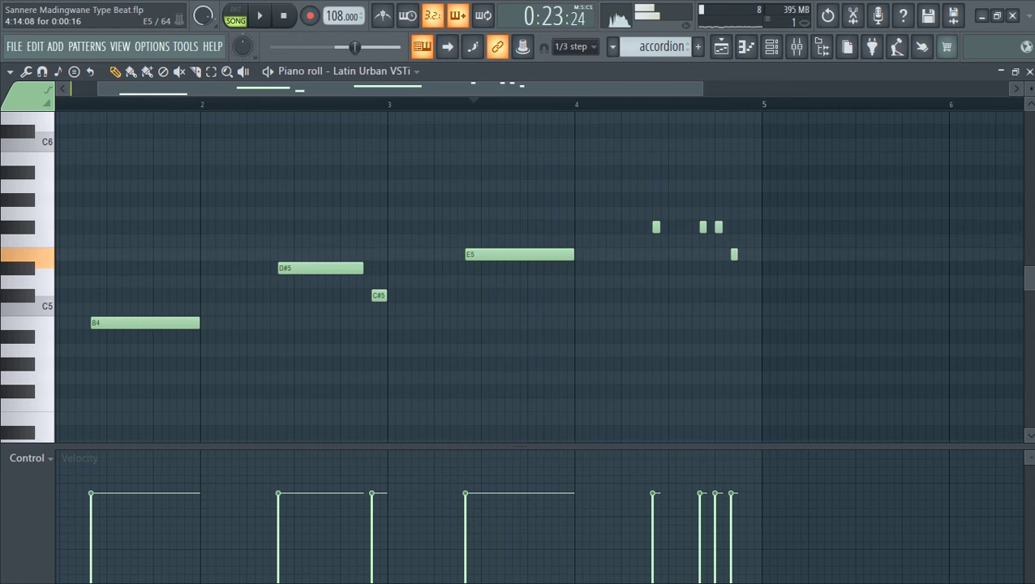
{"action": "key", "text": "space"}
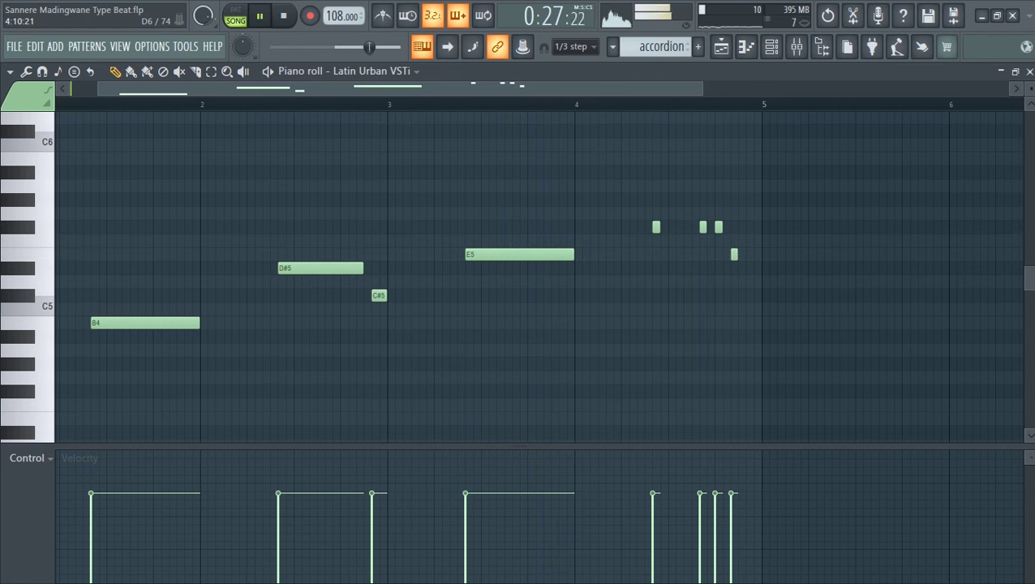
Step: Delete the third F#5 note in bar 4, lengthen the second one, and place a new F#5 directly after it
{"action": "key", "text": "space"}
{"action": "right_click", "coordinate": [719, 228]}
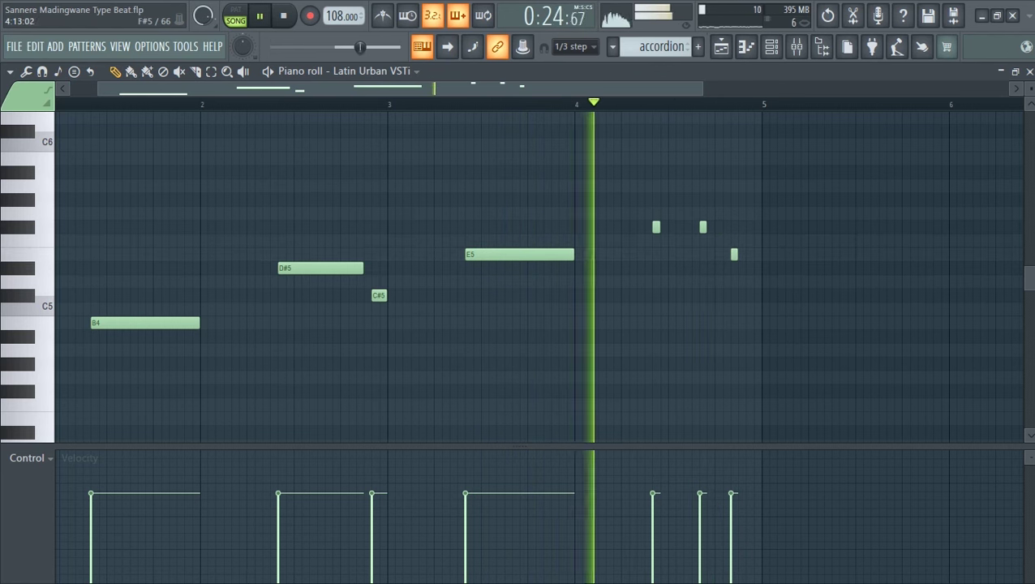
{"action": "left_click_drag", "start_coordinate": [706, 227], "coordinate": [714, 227]}
{"action": "key", "text": "space"}
{"action": "left_click", "coordinate": [725, 227]}
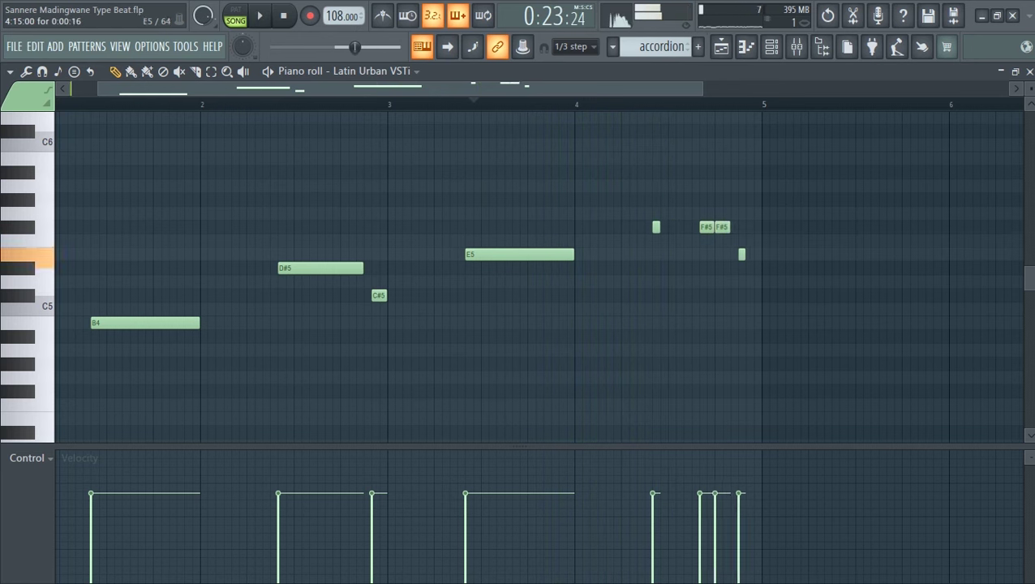
Step: Shorten the second F#5 in bar 4, lengthen the third, and fit the E5 note to end at bar 5
{"action": "key", "text": "ctrl+z"}
{"action": "key", "text": "space"}
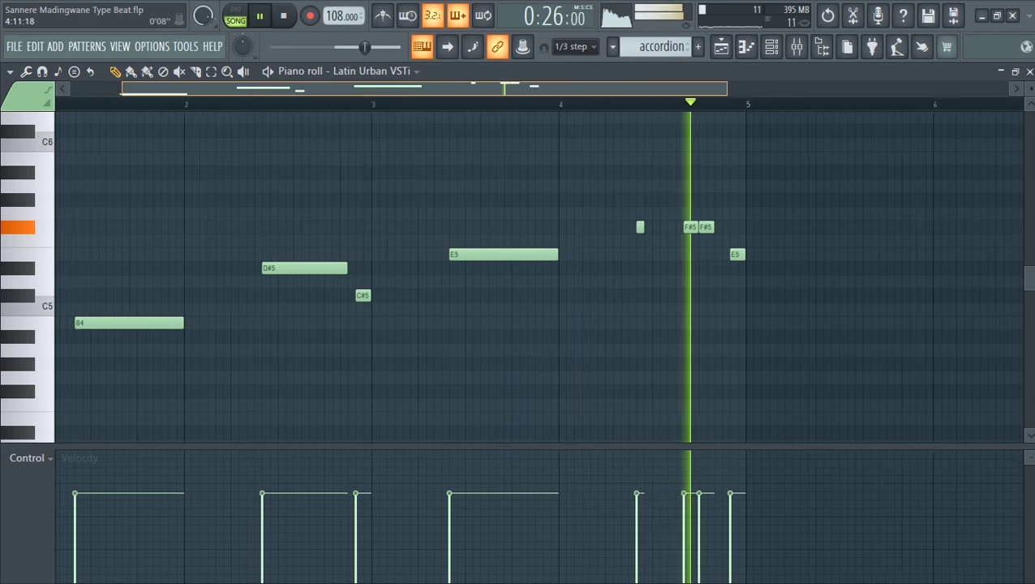
{"action": "key", "text": "space"}
{"action": "key", "text": "space"}
{"action": "key", "text": "ctrl+z"}
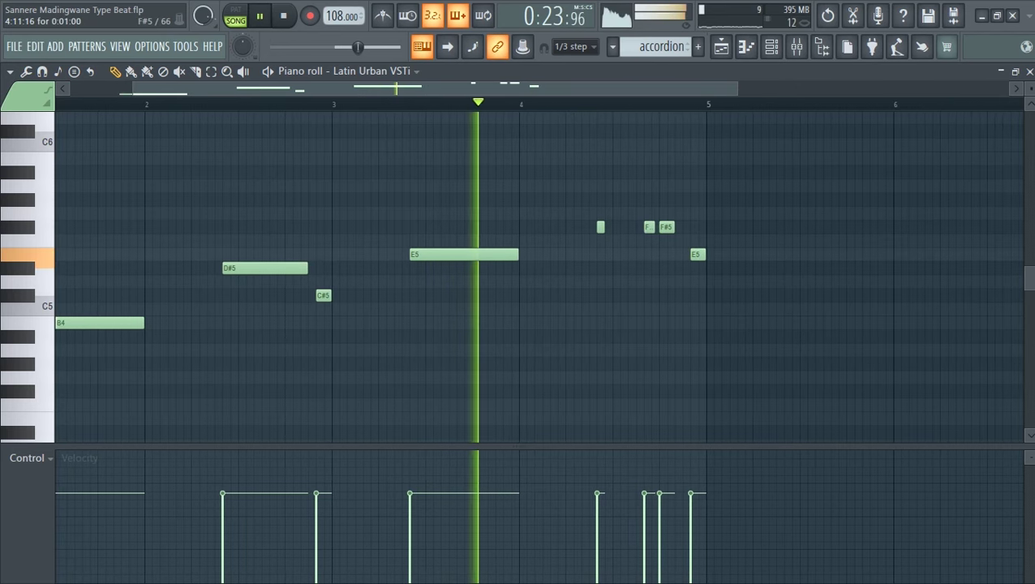
{"action": "left_click_drag", "start_coordinate": [673, 227], "coordinate": [682, 227]}
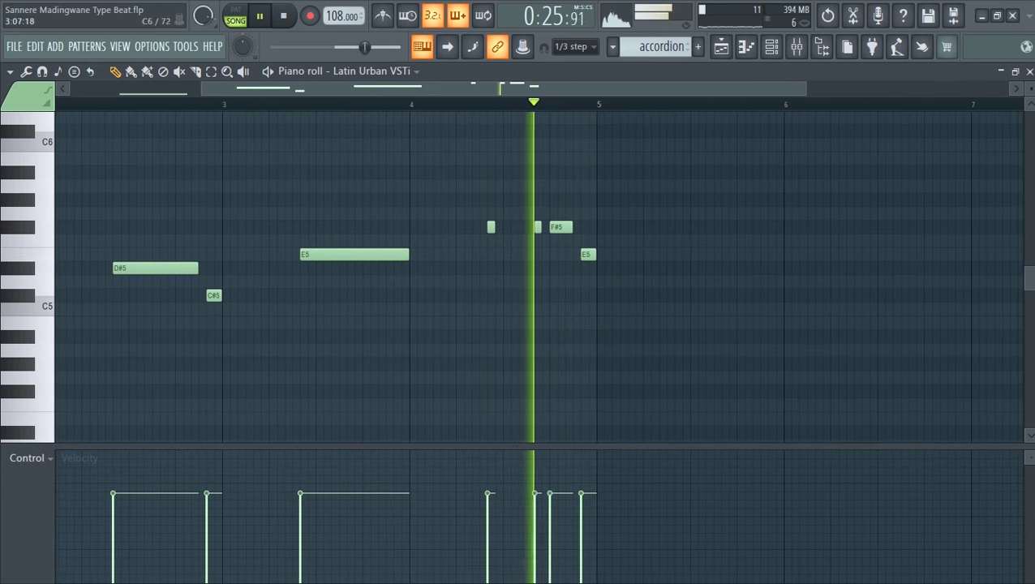
Step: Add short B5, C#6 and B5 notes in bar 5, starting near the middle of the bar
{"action": "left_click", "coordinate": [690, 213]}
{"action": "key", "text": "space"}
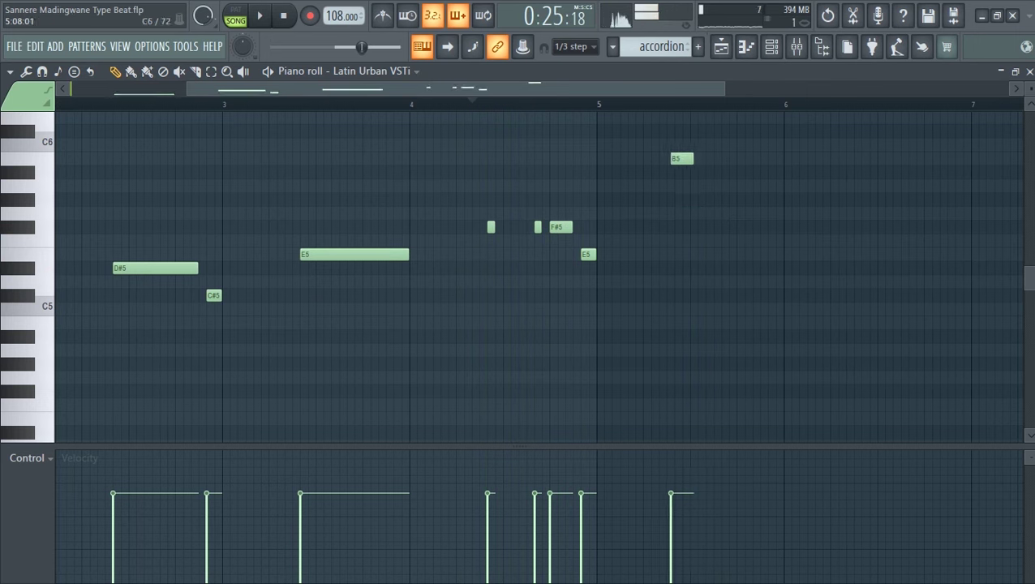
{"action": "key", "text": "space"}
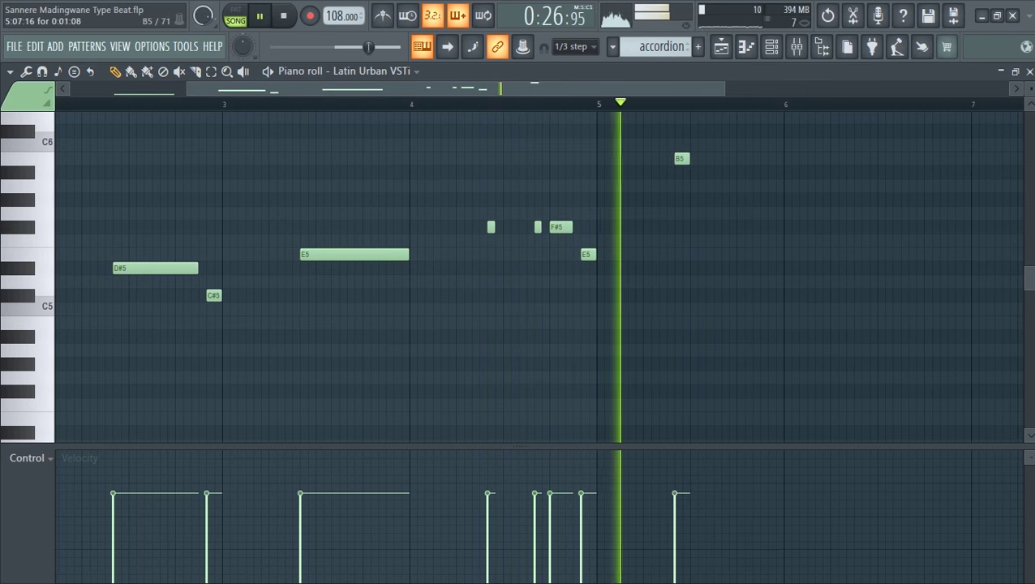
{"action": "left_click", "coordinate": [696, 132]}
{"action": "key", "text": "space"}
{"action": "left_click", "coordinate": [727, 159]}
{"action": "key", "text": "space"}
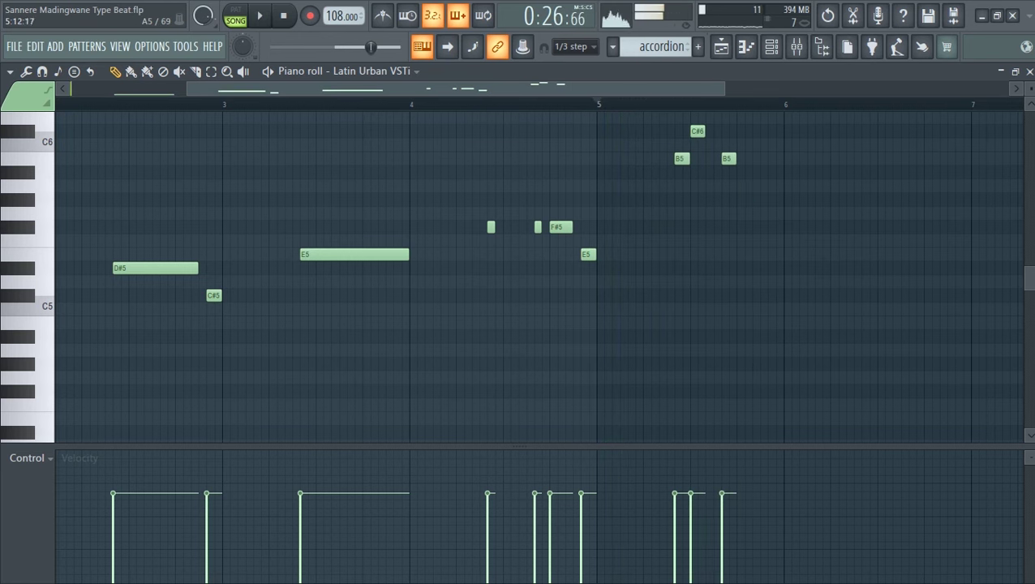
Step: Finish bar 5 with a short G#5 note and a short F#5 note ending at bar 6
{"action": "key", "text": "space"}
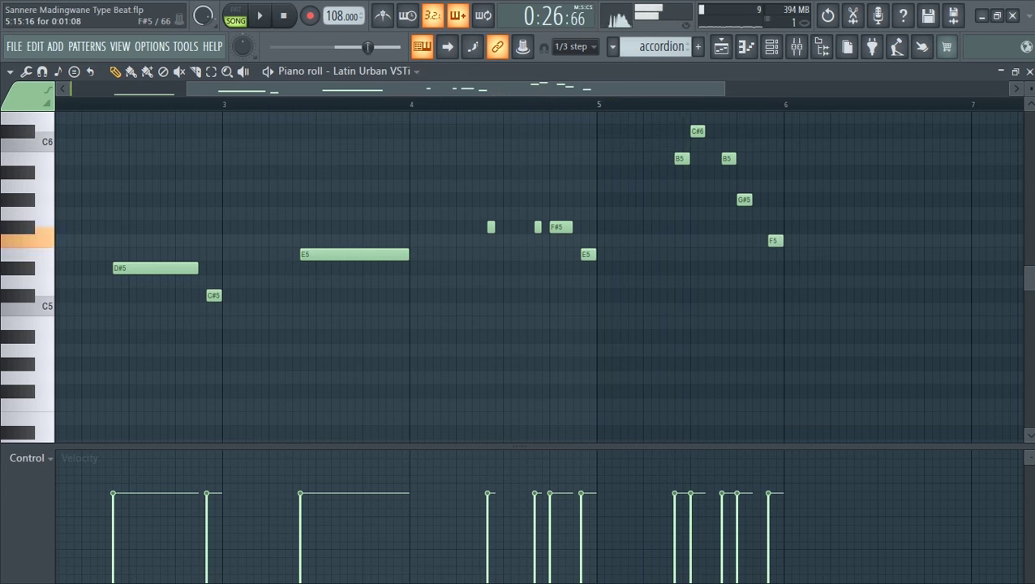
{"action": "left_click_drag", "start_coordinate": [775, 241], "coordinate": [775, 227]}
{"action": "key", "text": "space"}
Step: Place a B5 note starting near the middle of bar 6 and stretch it over several snap steps
{"action": "left_click_drag", "start_coordinate": [568, 88], "coordinate": [671, 89]}
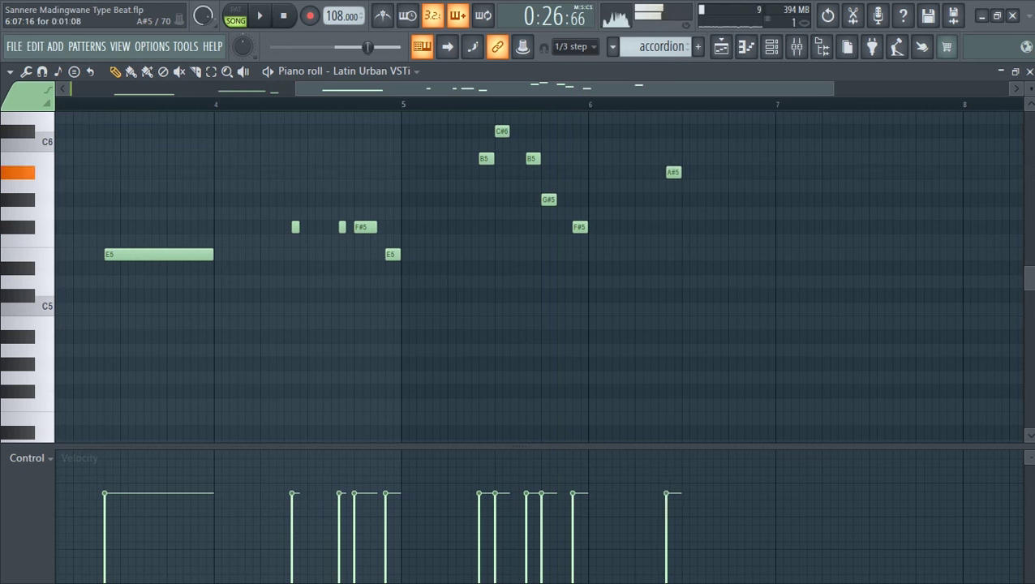
{"action": "key", "text": "space"}
{"action": "key", "text": "space"}
{"action": "left_click_drag", "start_coordinate": [680, 159], "coordinate": [726, 159]}
{"action": "key", "text": "space"}
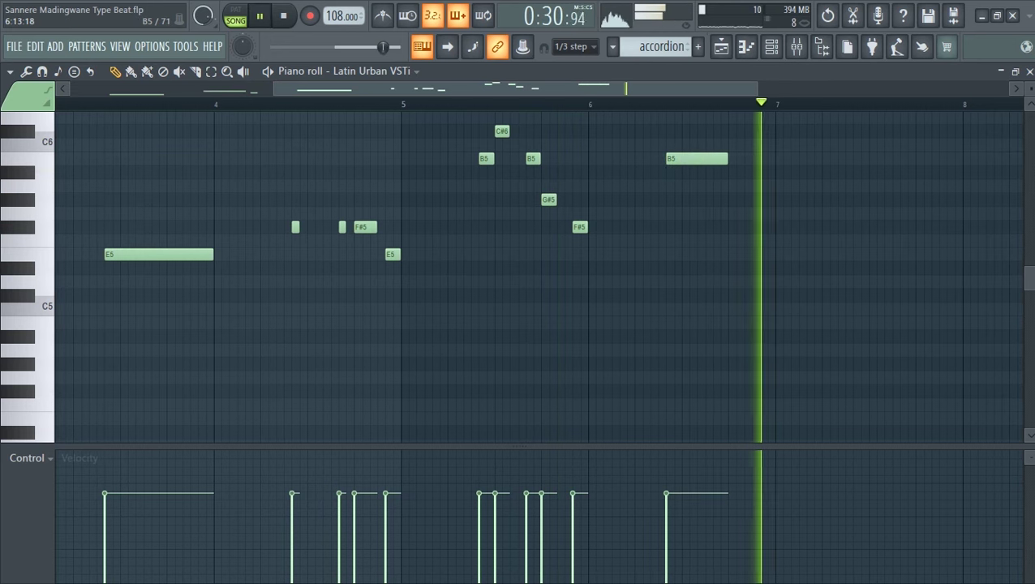
Step: Extend the bar 6 B5 note toward the end of the bar and add a short C#6 note ending at bar 7
{"action": "key", "text": "space"}
{"action": "left_click_drag", "start_coordinate": [725, 159], "coordinate": [751, 159]}
{"action": "key", "text": "space"}
{"action": "key", "text": "space"}
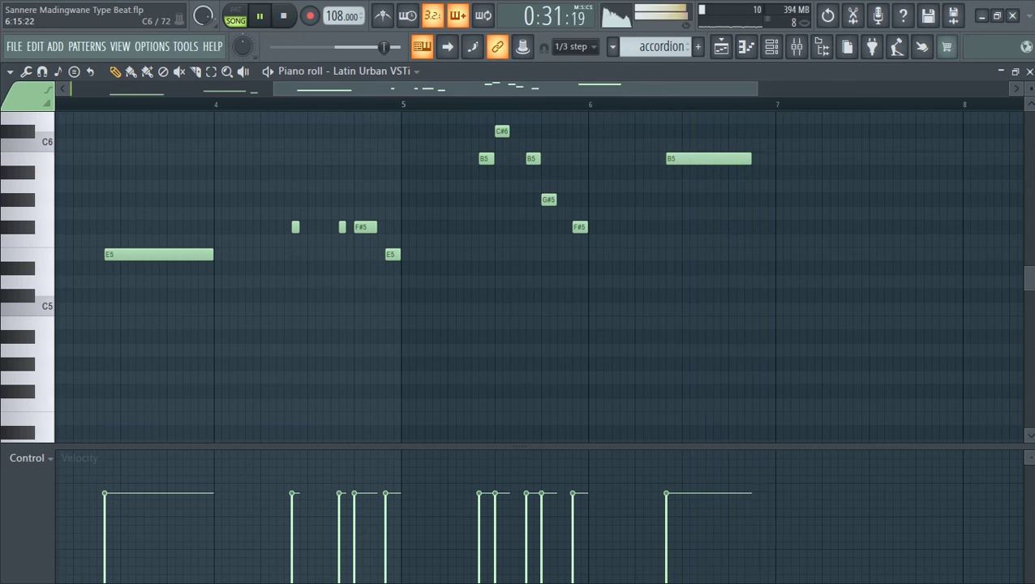
{"action": "key", "text": "space"}
{"action": "left_click_drag", "start_coordinate": [843, 131], "coordinate": [774, 132]}
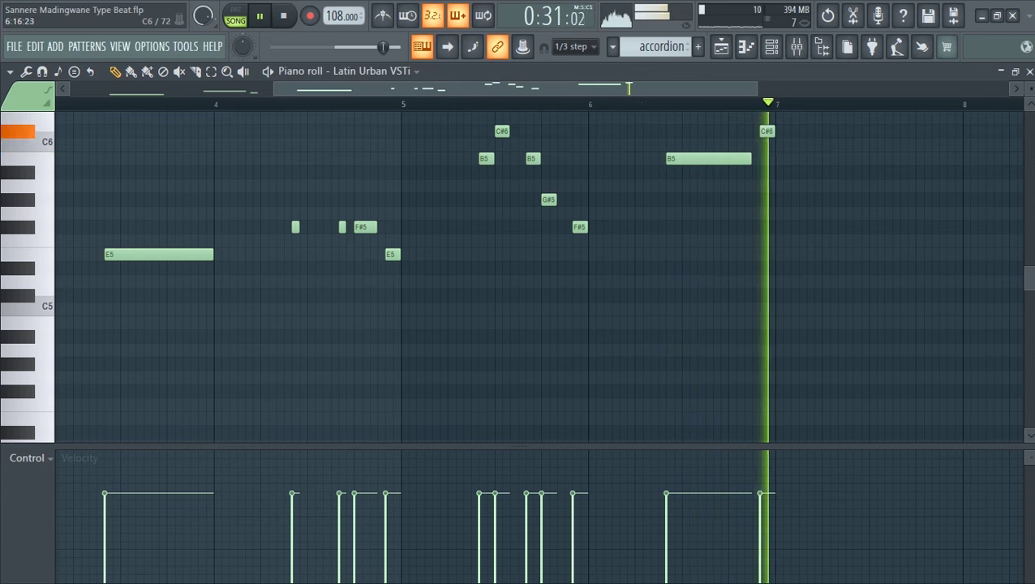
Step: Play from the middle of bar 6 and place a short C#6 note near the middle of bar 7
{"action": "left_click_drag", "start_coordinate": [758, 88], "coordinate": [917, 89]}
{"action": "left_click", "coordinate": [513, 104]}
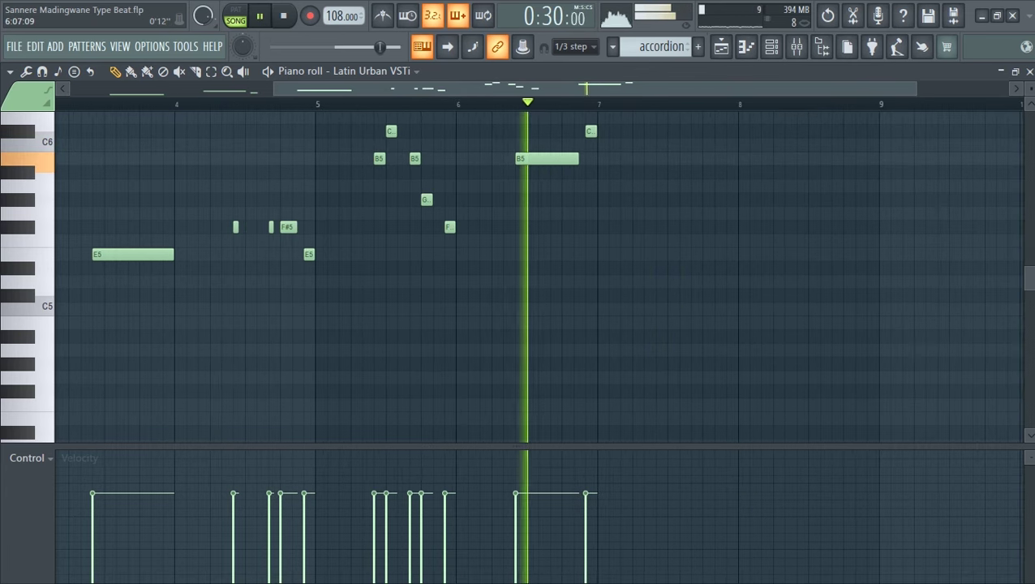
{"action": "left_click", "coordinate": [664, 132]}
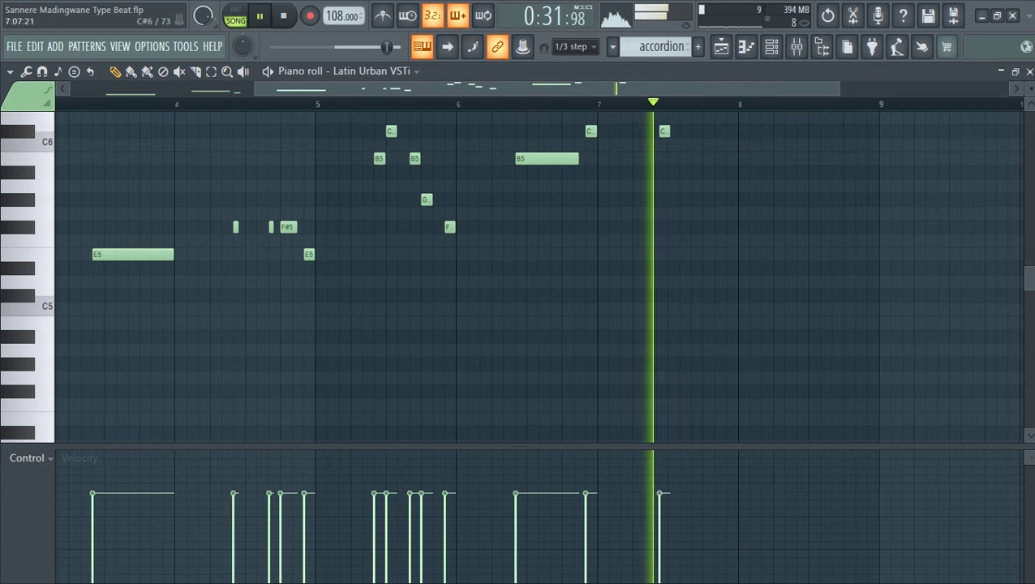
{"action": "key", "text": "space"}
{"action": "key", "text": "space"}
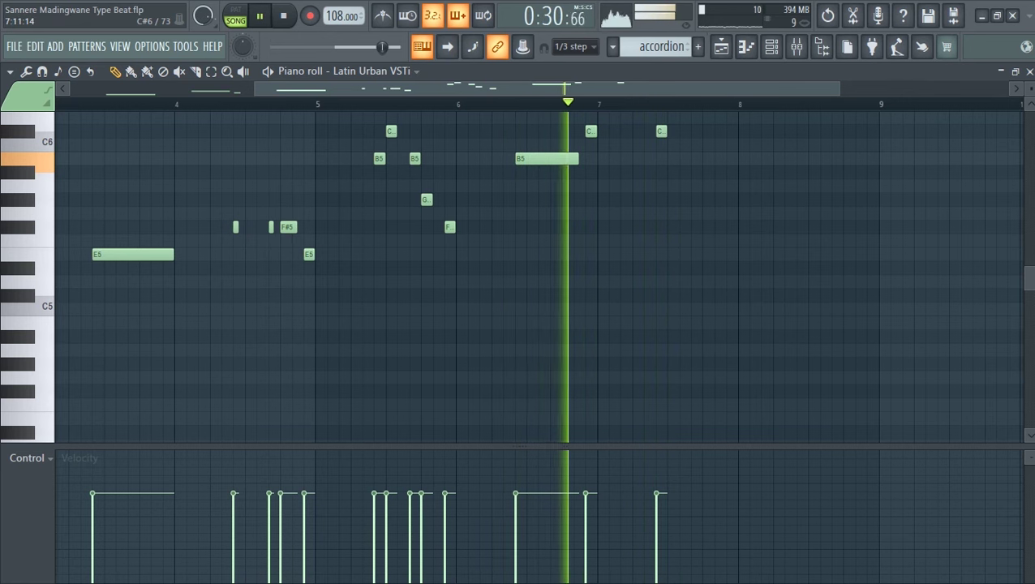
Step: Add short C#6, A5 and C#6 notes across the second half of bar 7
{"action": "left_click", "coordinate": [697, 131]}
{"action": "key", "text": "space"}
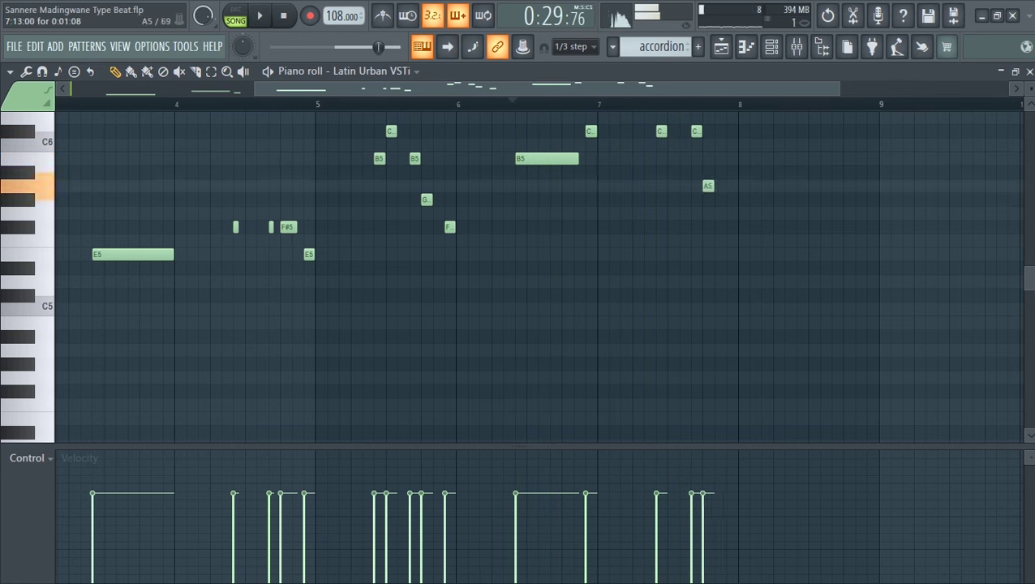
{"action": "left_click", "coordinate": [732, 131]}
{"action": "key", "text": "space"}
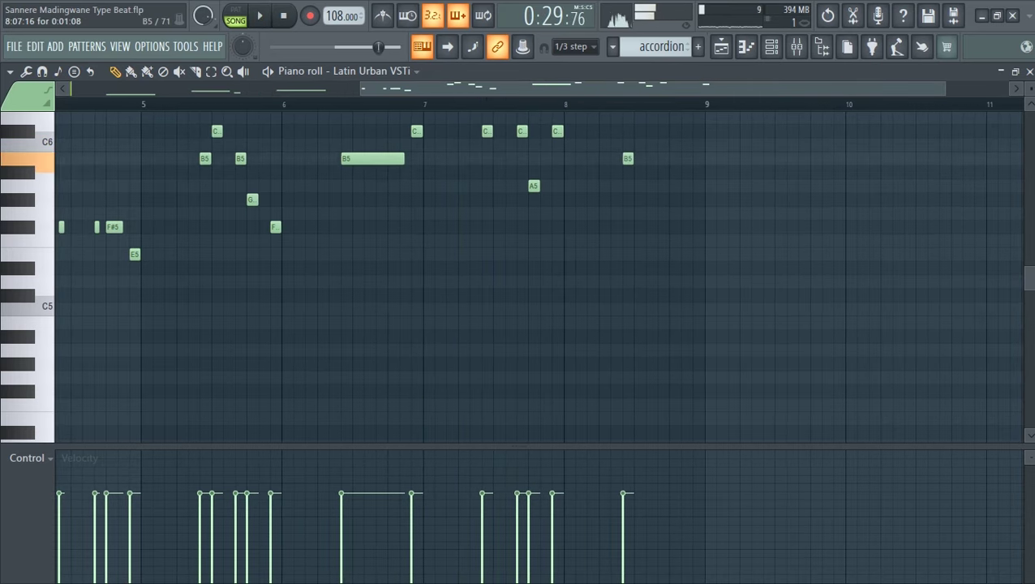
Step: Add a long A5 note from the middle of bar 8 and a short G#5 note ending at bar 9
{"action": "key", "text": "space"}
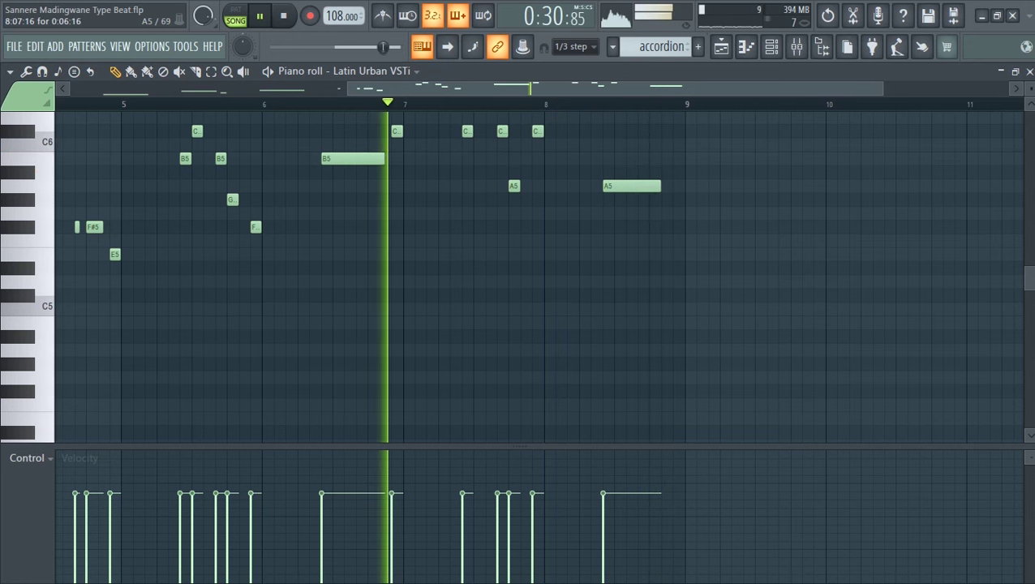
{"action": "left_click", "coordinate": [678, 213]}
{"action": "key", "text": "space"}
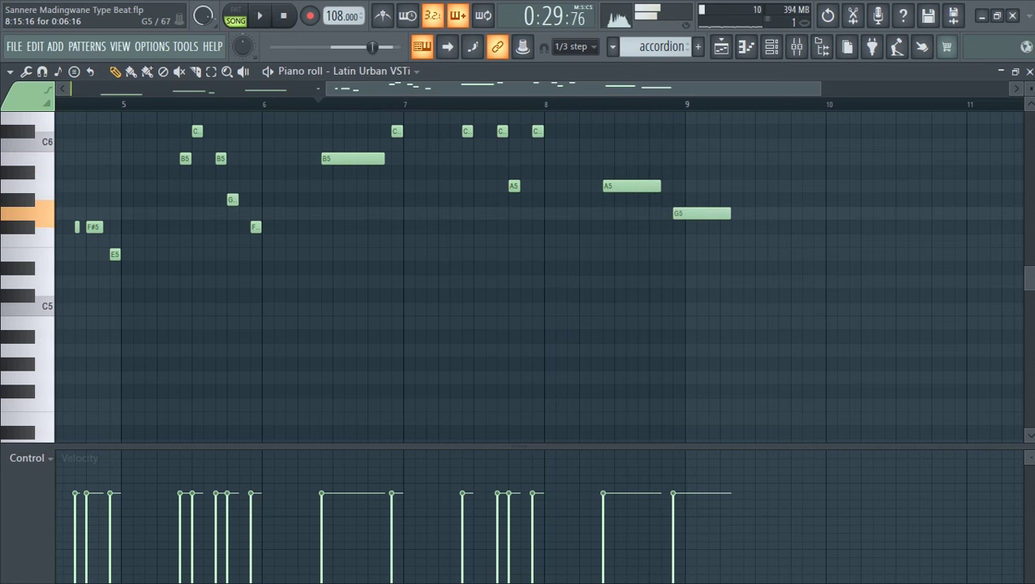
{"action": "double_click", "coordinate": [686, 214]}
{"action": "left_click", "coordinate": [622, 192]}
{"action": "mouse_move", "coordinate": [698, 214]}
{"action": "left_mouse_down"}
{"action": "mouse_move", "coordinate": [707, 199]}
{"action": "mouse_move", "coordinate": [683, 200]}
{"action": "left_mouse_up"}
{"action": "key", "text": "space"}
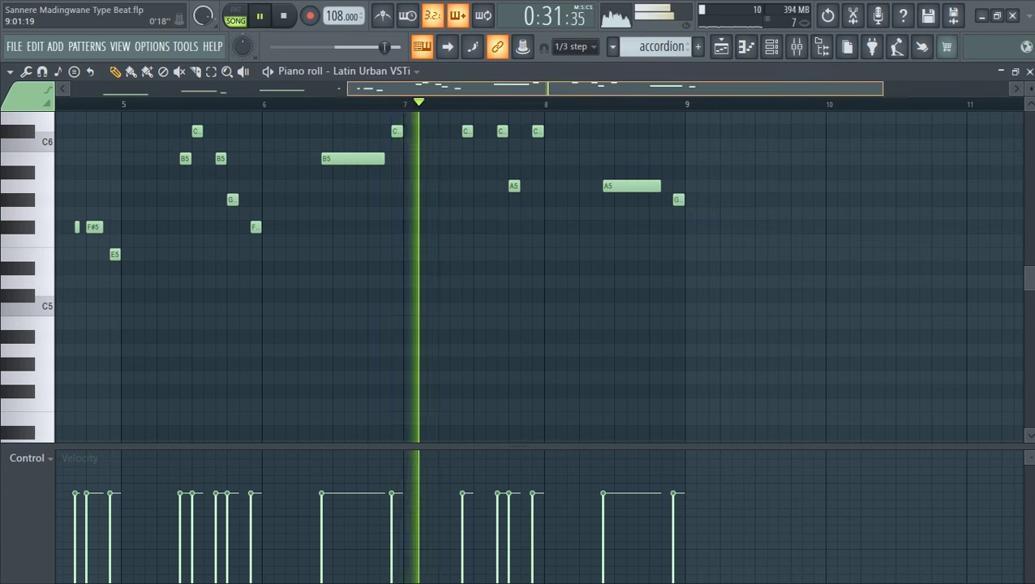
Step: Play the arrangement from bar 9 in the playlist and save the project
{"action": "left_click_drag", "start_coordinate": [693, 89], "coordinate": [410, 88]}
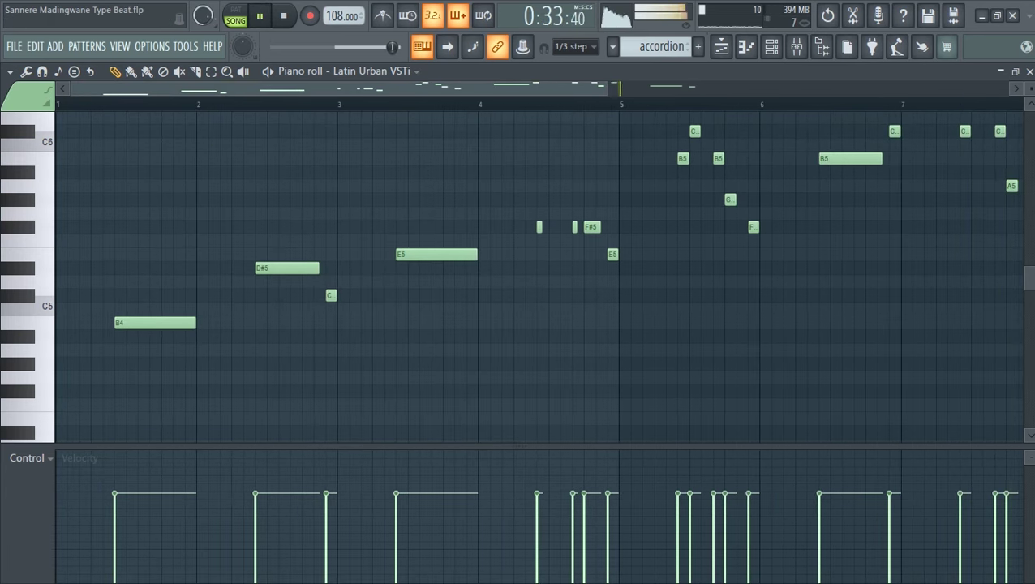
{"action": "left_click", "coordinate": [722, 46]}
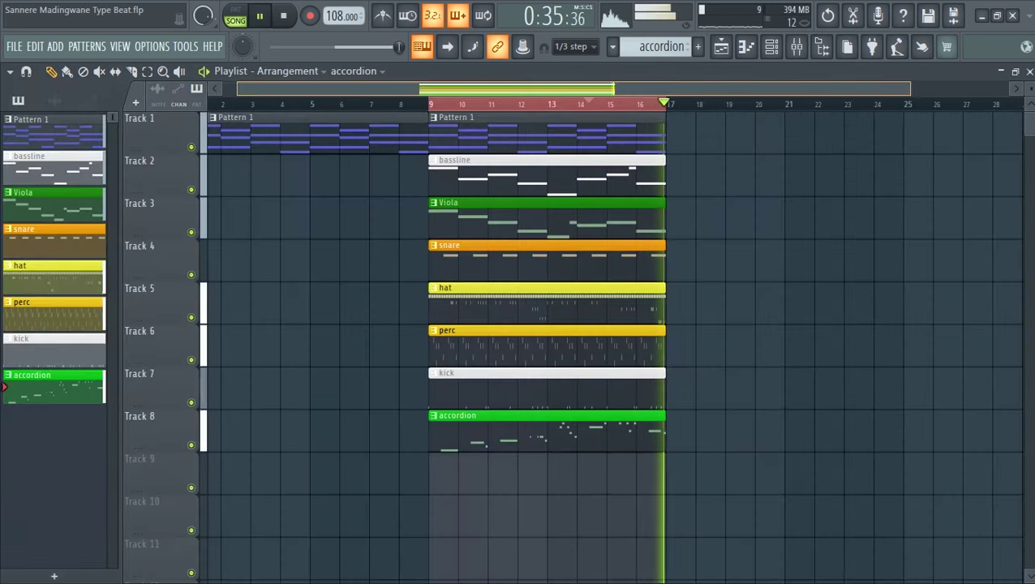
{"action": "left_click", "coordinate": [439, 103]}
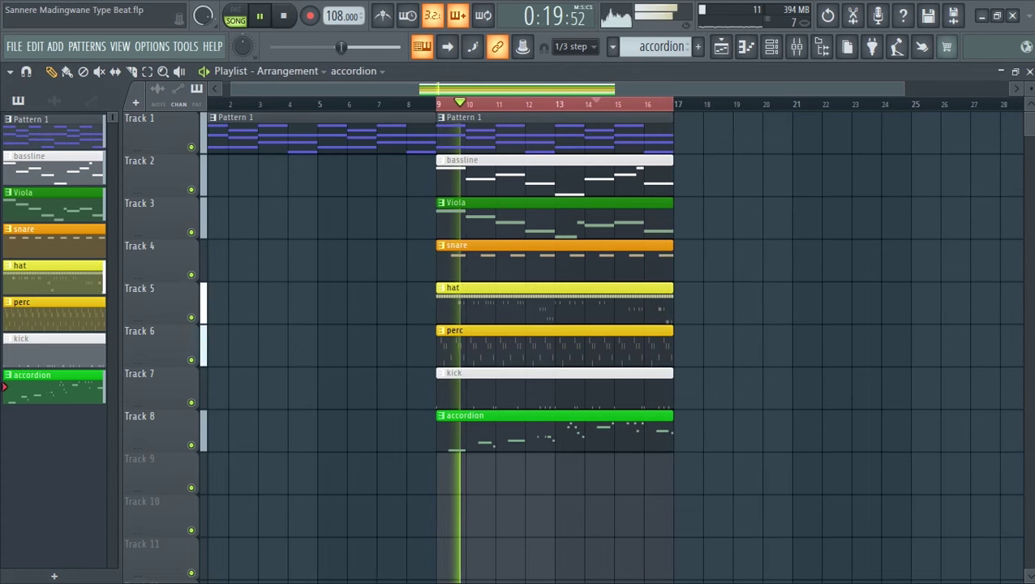
{"action": "left_click", "coordinate": [14, 46]}
{"action": "left_click", "coordinate": [28, 115]}
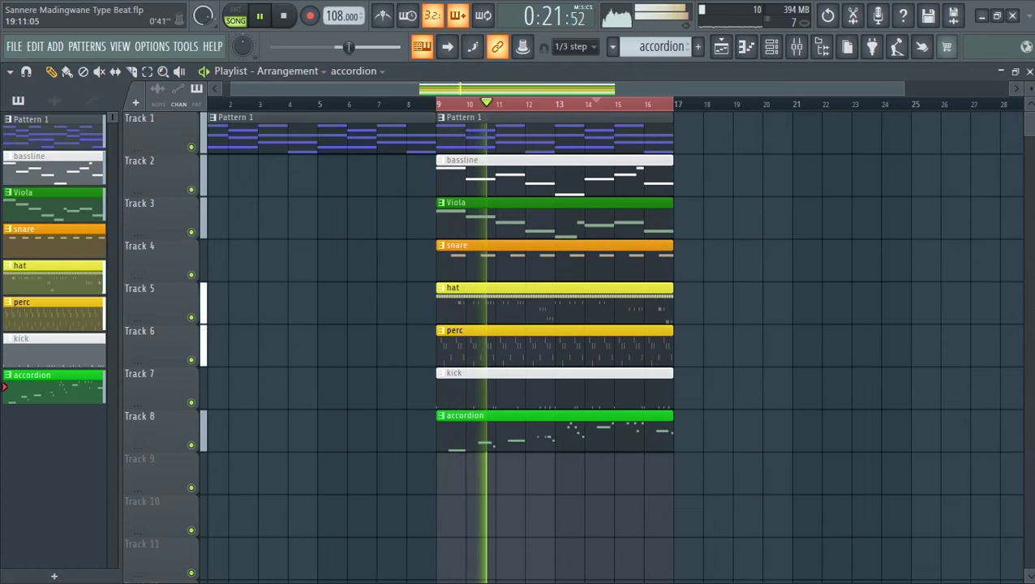
Step: Look through the channel rack and the browser's sample folders while the arrangement plays
{"action": "left_click", "coordinate": [772, 46]}
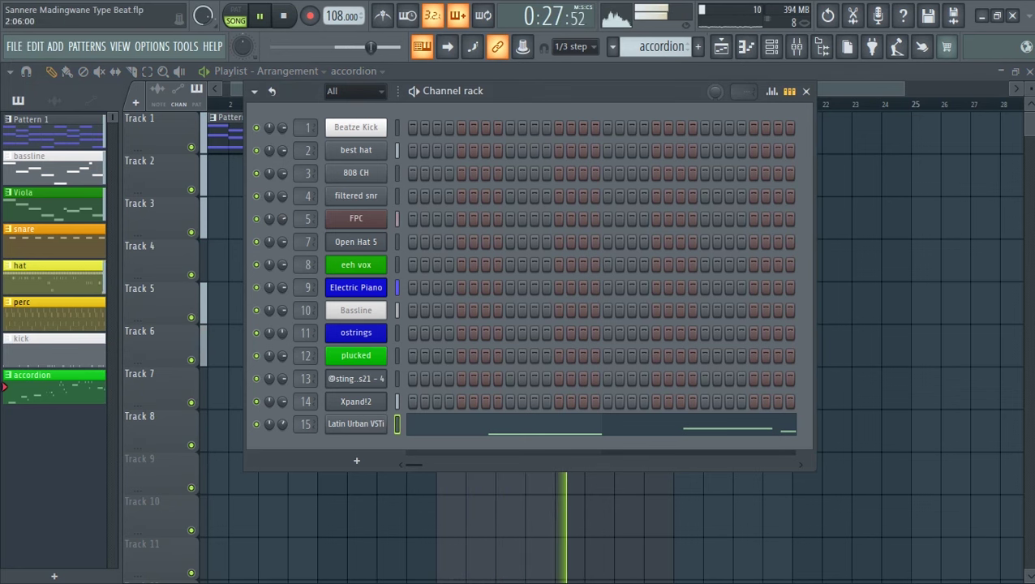
{"action": "left_click", "coordinate": [722, 47]}
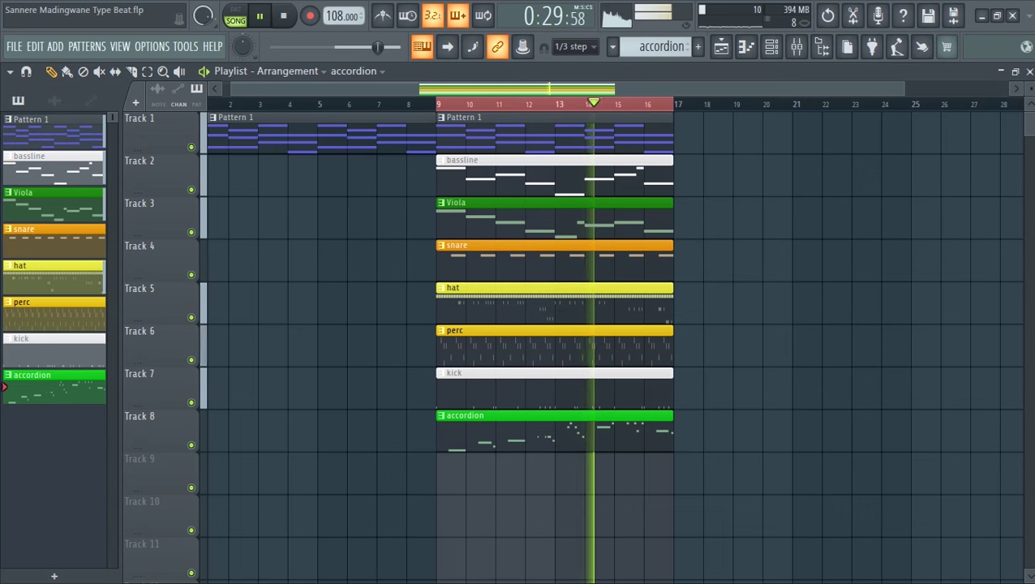
{"action": "left_click", "coordinate": [14, 46]}
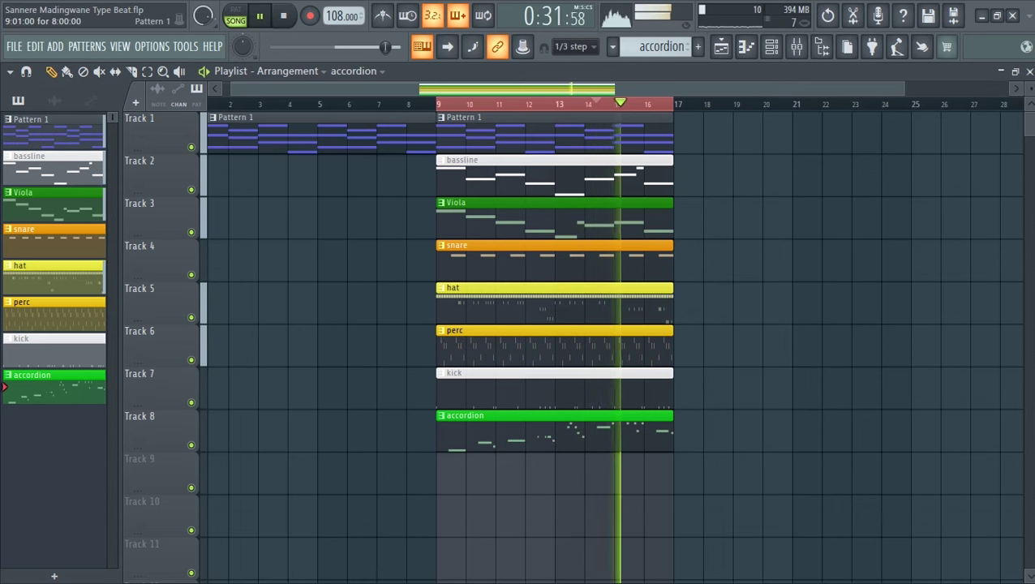
{"action": "left_click", "coordinate": [772, 46]}
{"action": "left_click", "coordinate": [772, 46]}
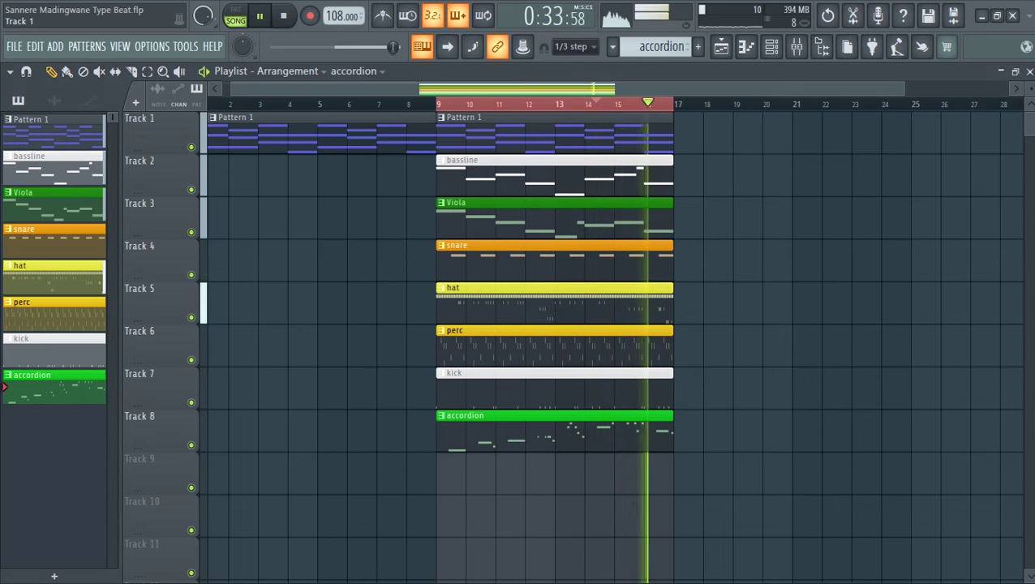
{"action": "left_click", "coordinate": [822, 46]}
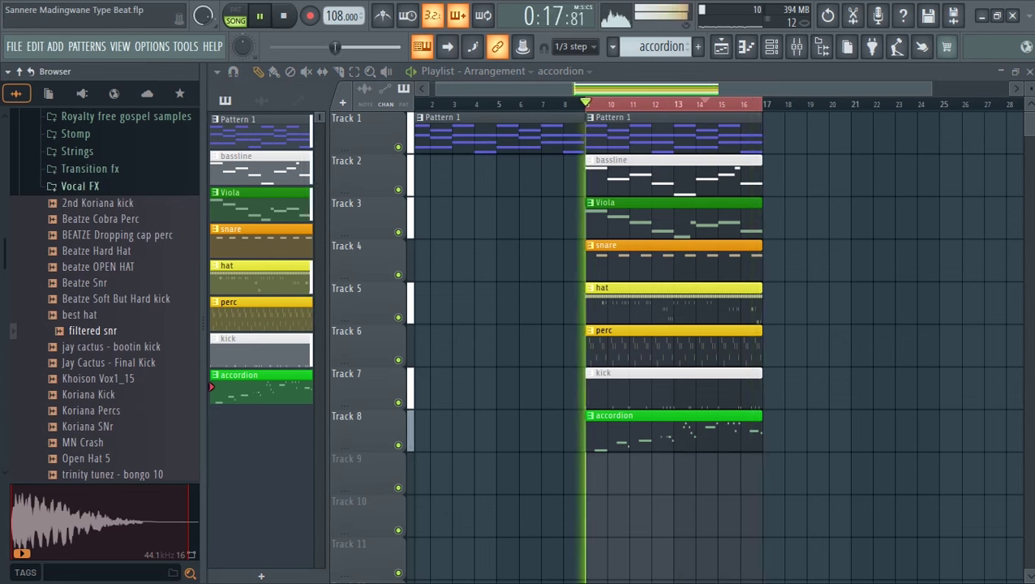
{"action": "scroll", "coordinate": [103, 324], "scroll_direction": "up", "scroll_amount": 3}
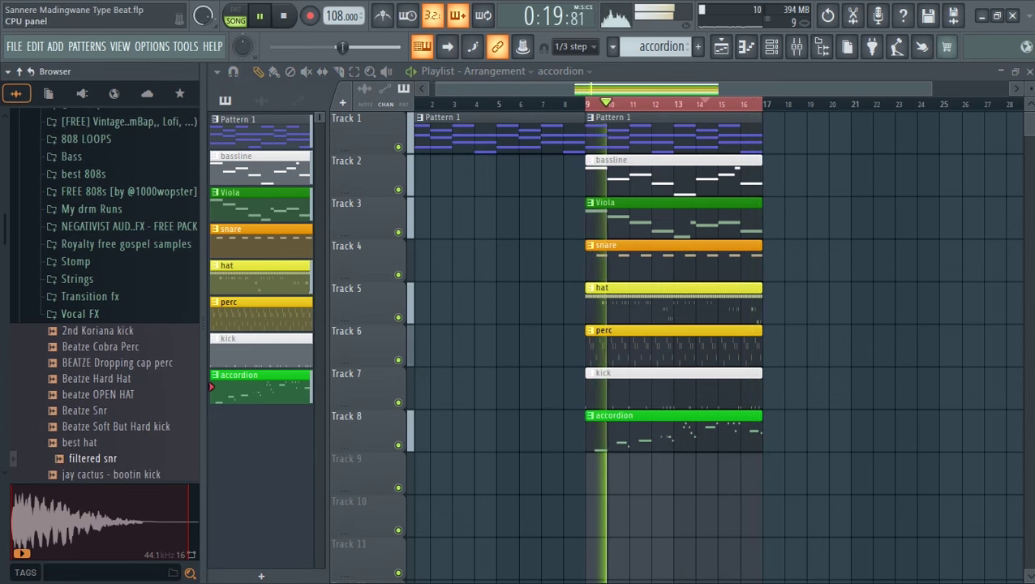
{"action": "left_click", "coordinate": [822, 47]}
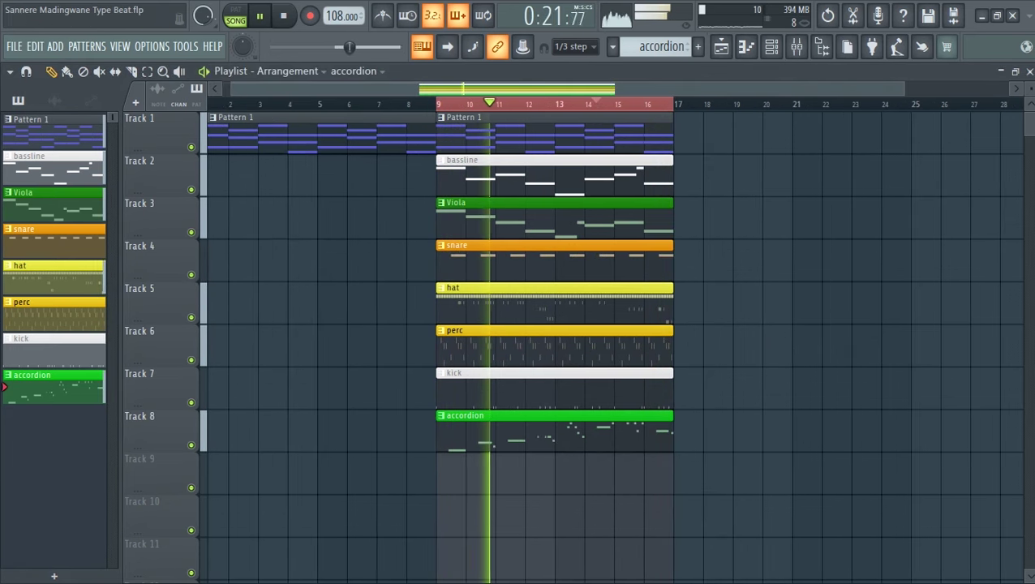
{"action": "left_click", "coordinate": [797, 46]}
{"action": "left_click", "coordinate": [796, 46]}
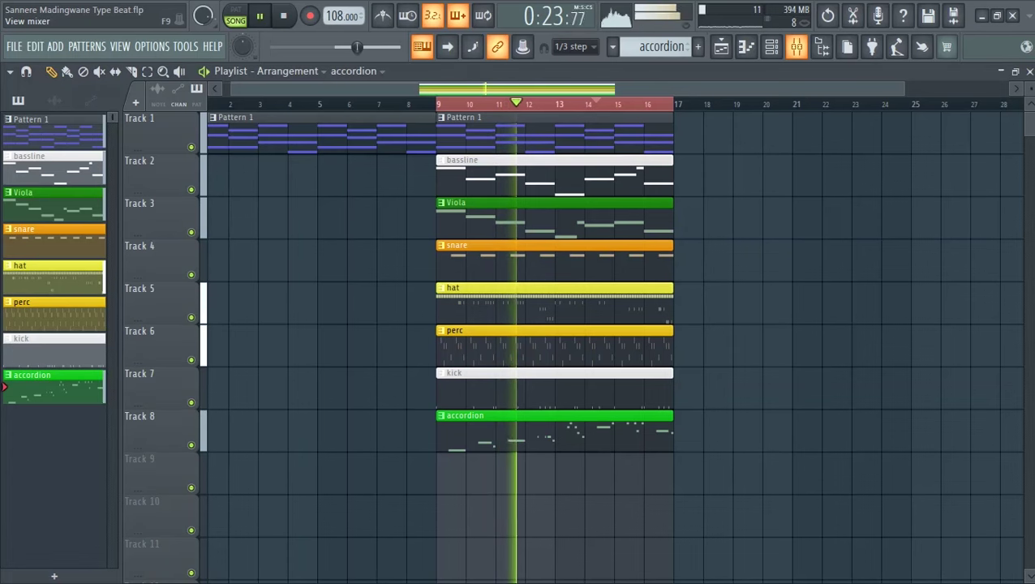
{"action": "left_click", "coordinate": [822, 46]}
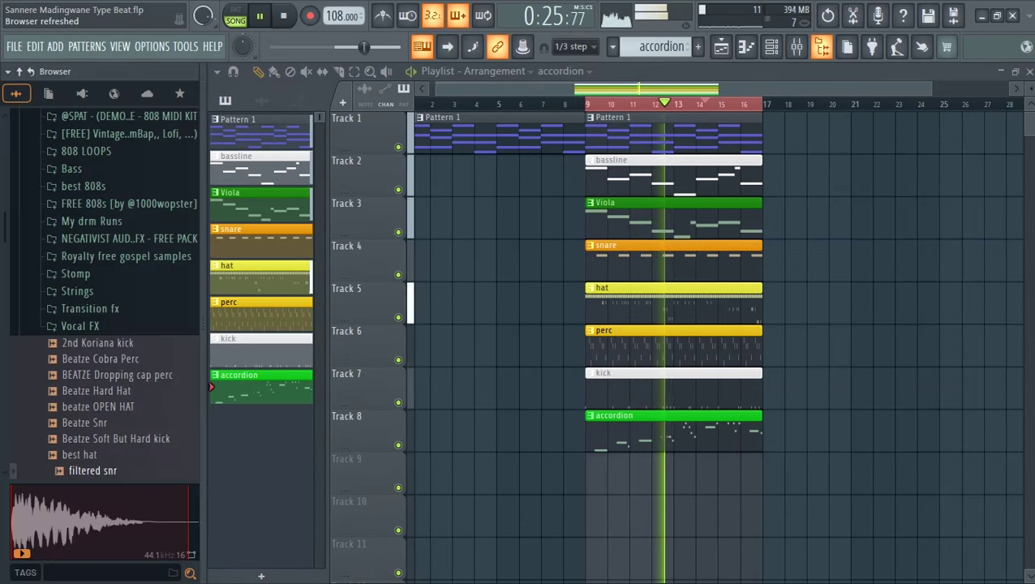
{"action": "key", "text": "ctrl+z"}
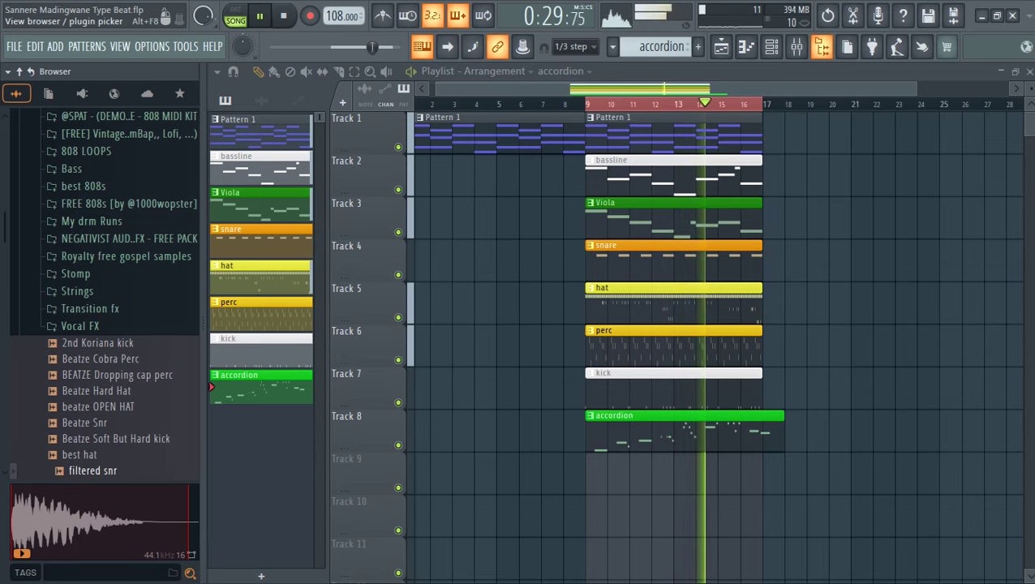
{"action": "left_click", "coordinate": [822, 47]}
{"action": "key", "text": "F8"}
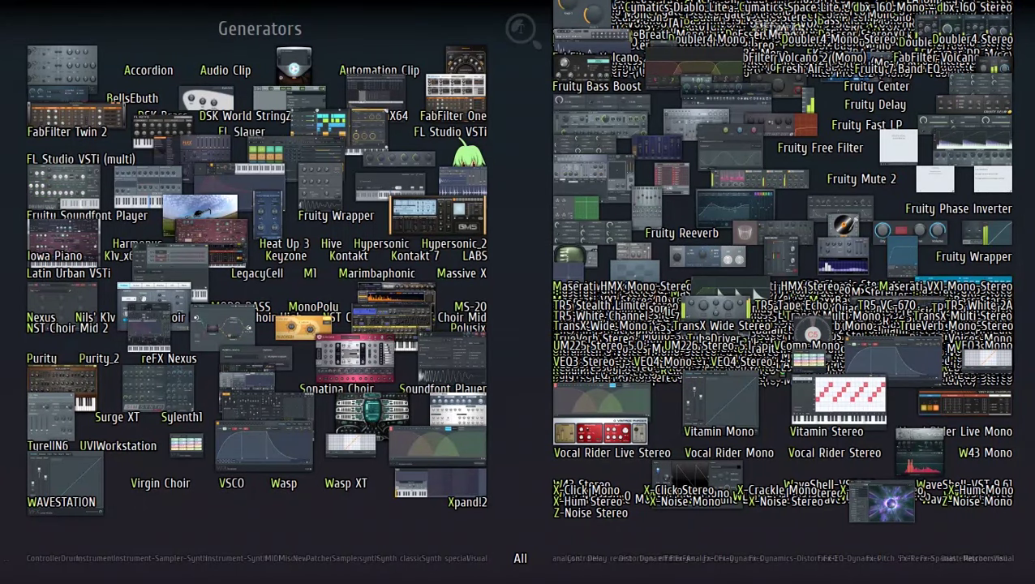
{"action": "key", "text": "F8"}
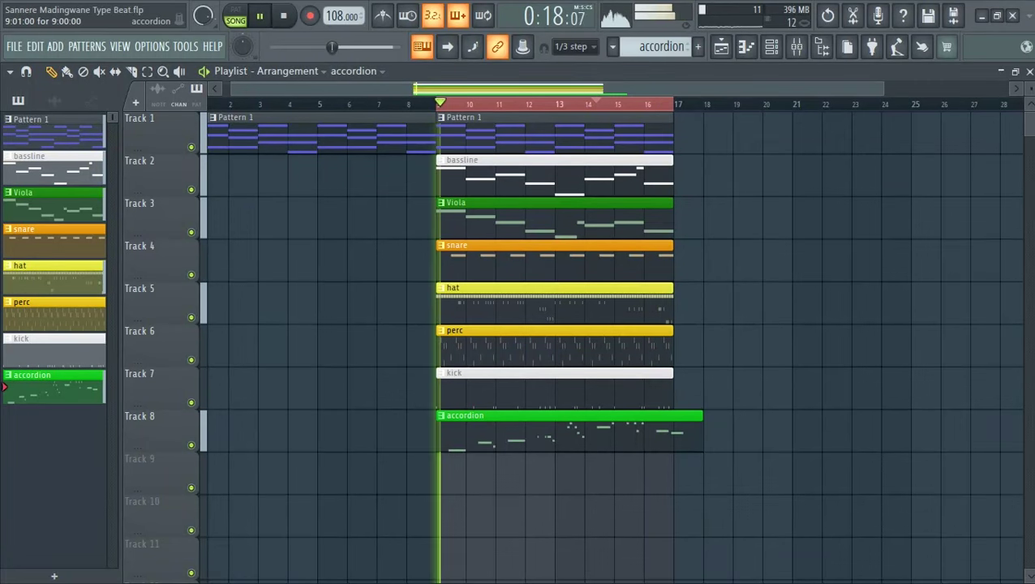
{"action": "key", "text": "F7"}
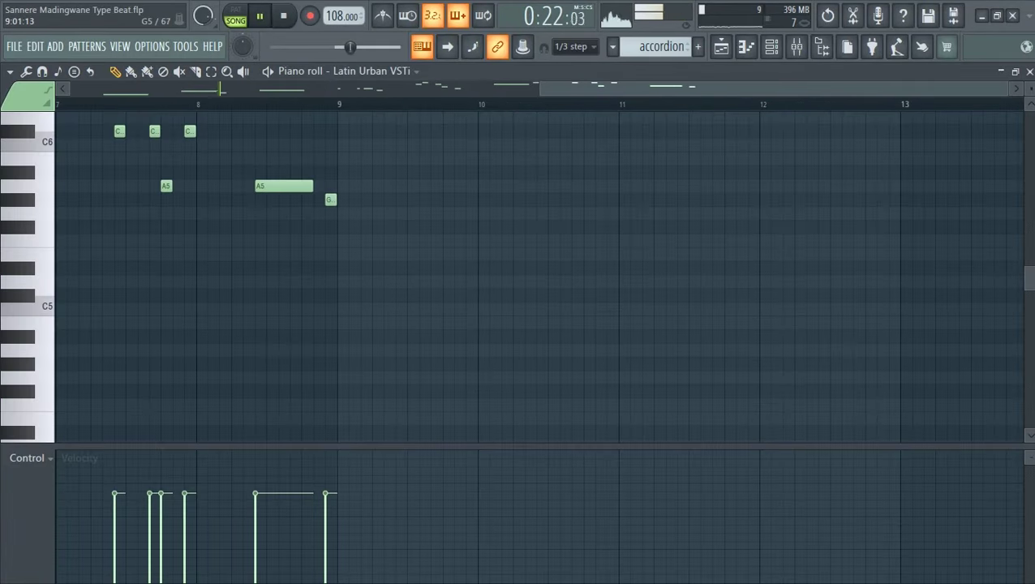
{"action": "key", "text": "F5"}
{"action": "key", "text": "F6"}
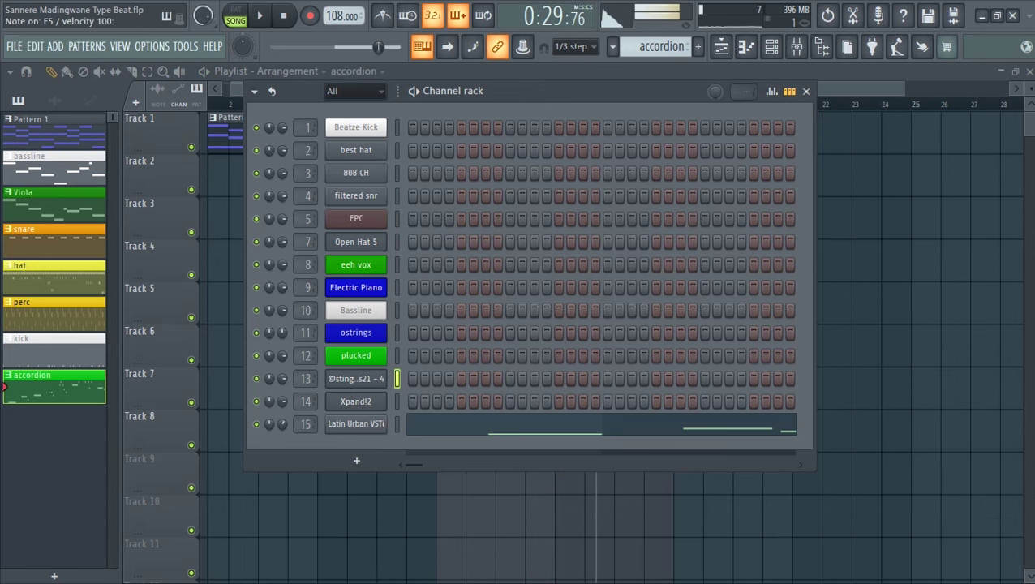
{"action": "left_click", "coordinate": [355, 379]}
{"action": "left_click", "coordinate": [192, 268]}
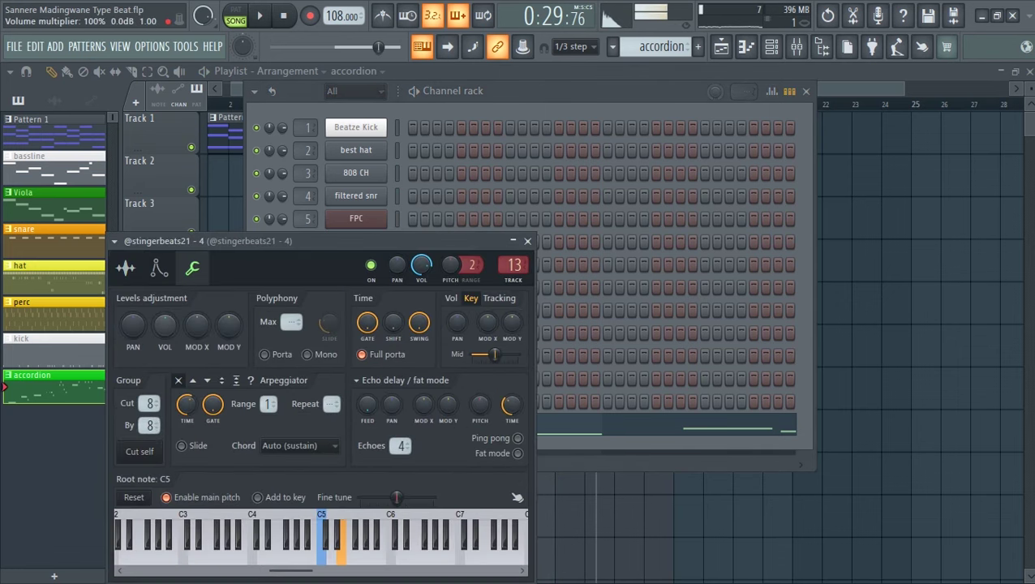
{"action": "left_click", "coordinate": [160, 267]}
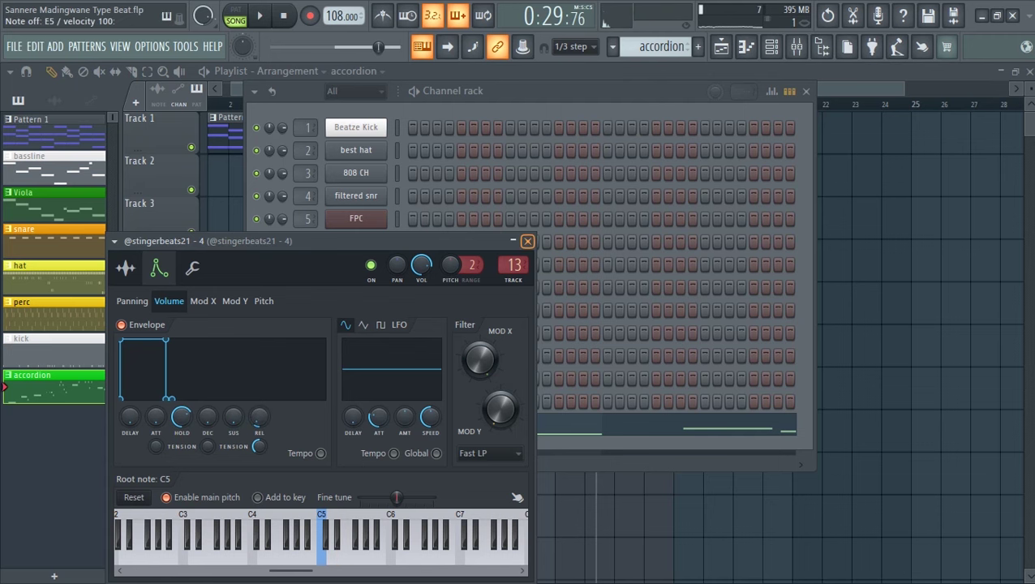
{"action": "left_click", "coordinate": [527, 241]}
{"action": "key", "text": "space"}
{"action": "key", "text": "space"}
Step: Create a new pattern named 808 with the gold colour #EDC80A
{"action": "left_click", "coordinate": [697, 46]}
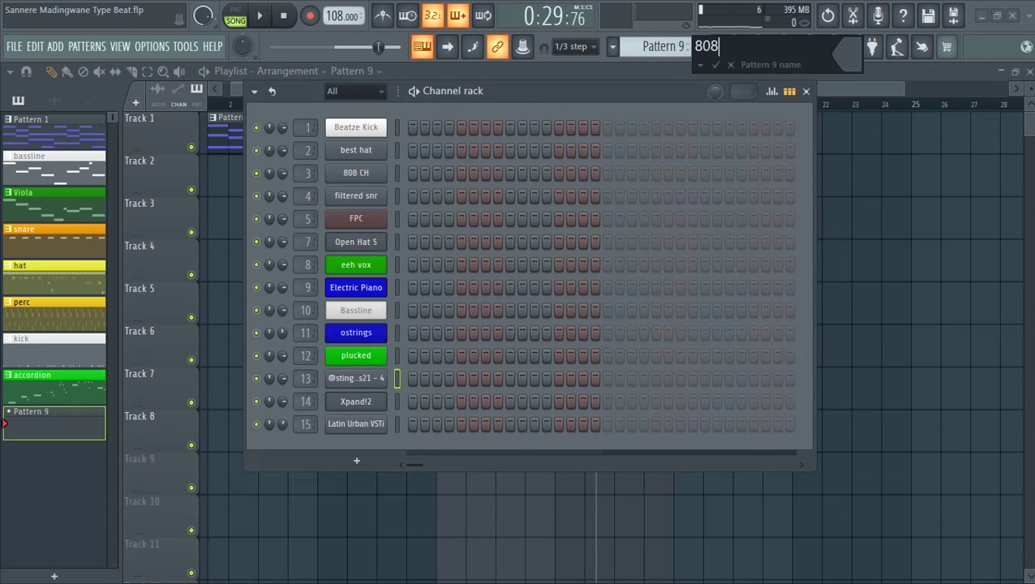
{"action": "left_click", "coordinate": [848, 55]}
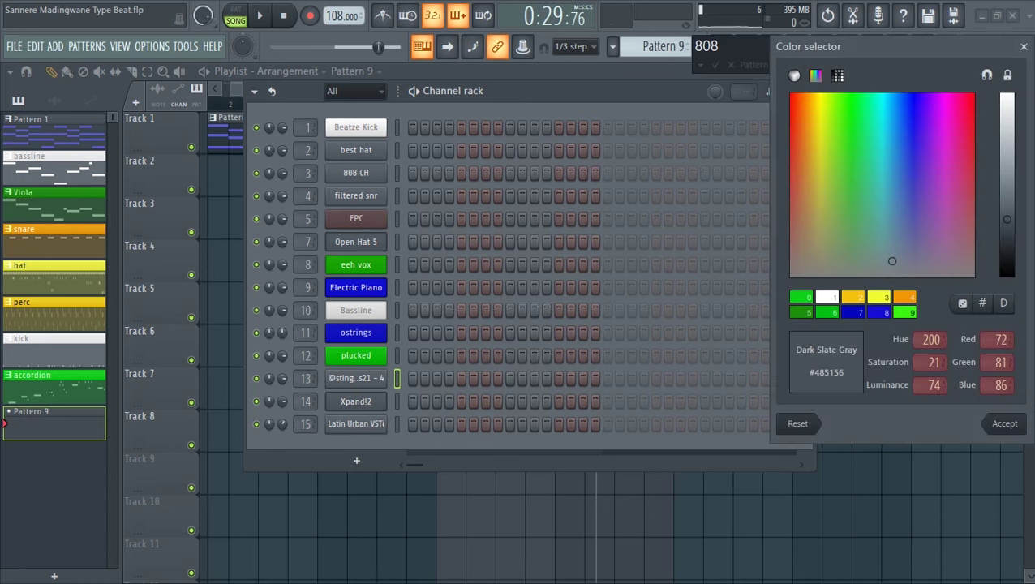
{"action": "left_click", "coordinate": [840, 126]}
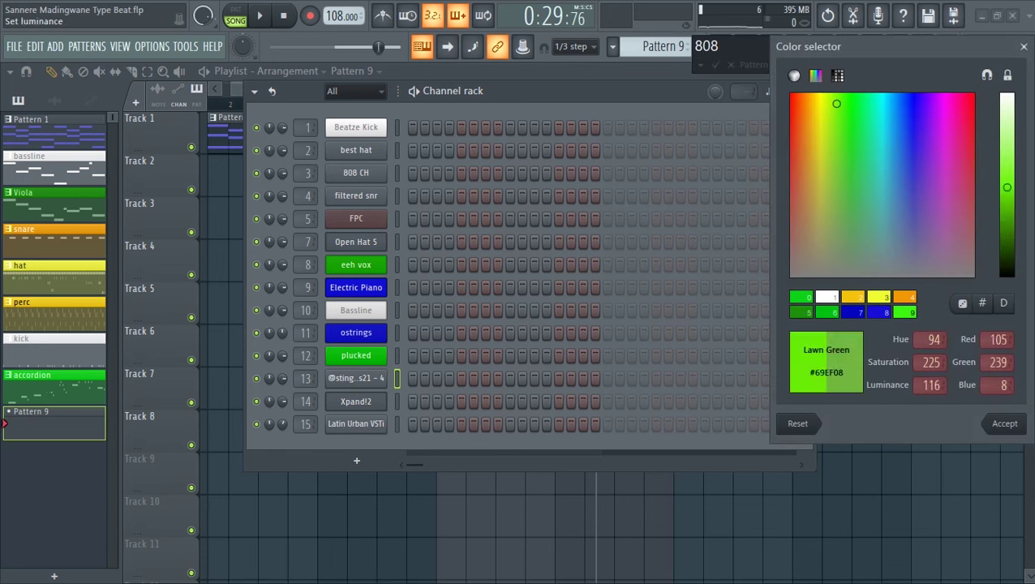
{"action": "left_click_drag", "start_coordinate": [836, 104], "coordinate": [814, 107]}
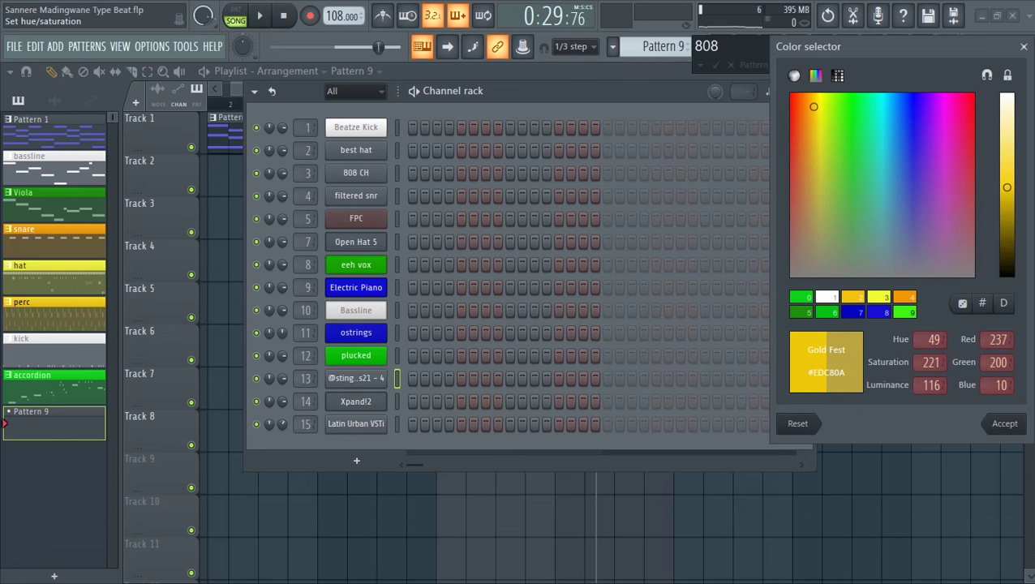
{"action": "left_click", "coordinate": [1004, 423]}
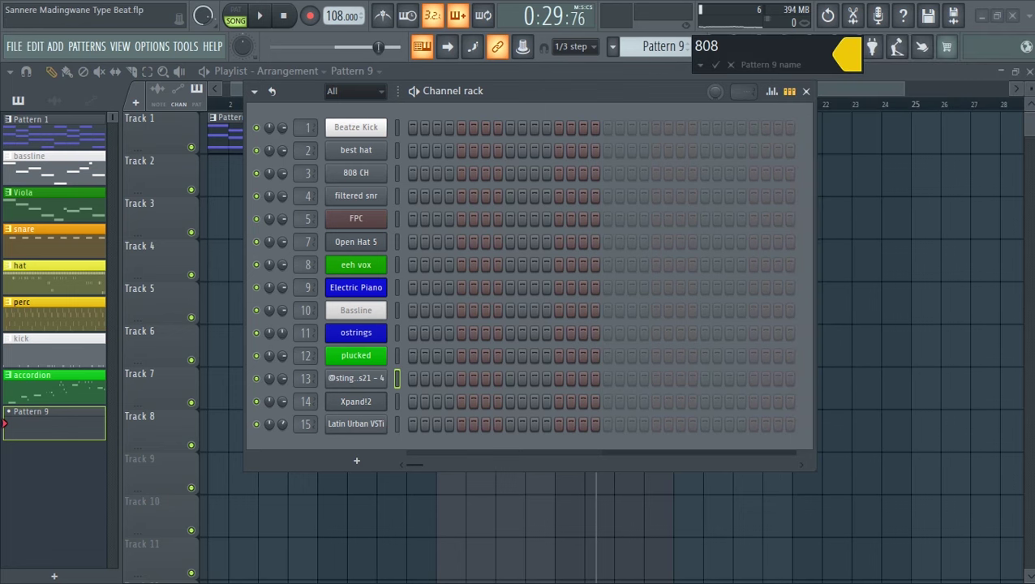
{"action": "key", "text": "Return"}
Step: Set the snap to Line, play the arrangement from bar 9 and place the 808 pattern on Track 9 at bar 9
{"action": "left_click", "coordinate": [721, 48]}
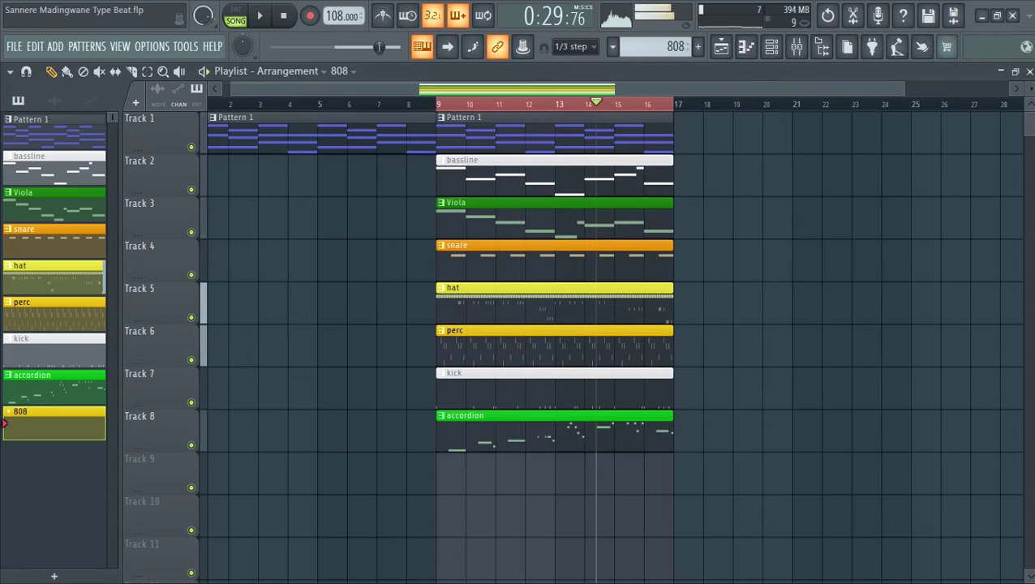
{"action": "key", "text": "space"}
{"action": "left_click", "coordinate": [572, 46]}
{"action": "left_click", "coordinate": [568, 70]}
{"action": "left_click", "coordinate": [439, 104]}
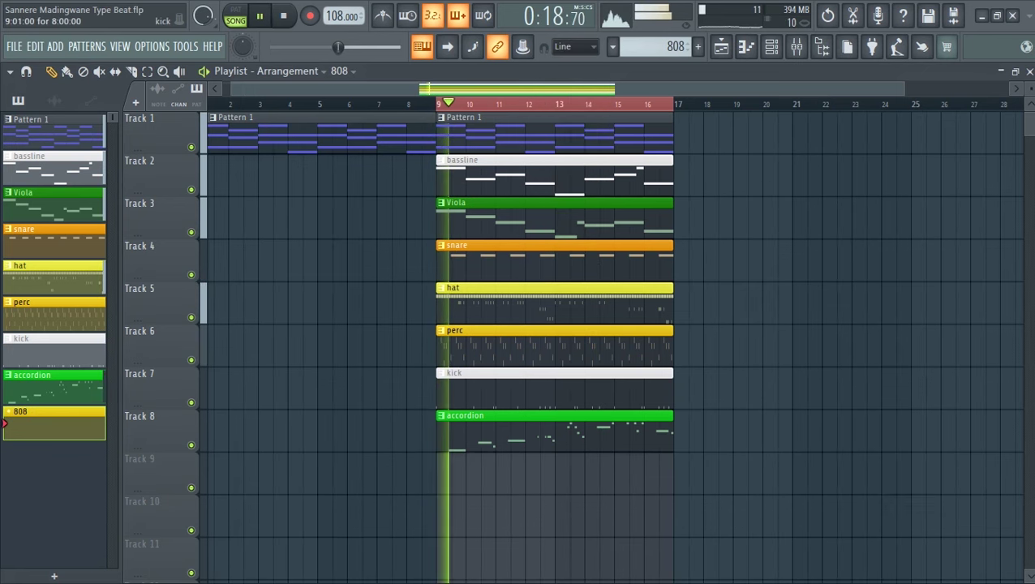
{"action": "key", "text": "space"}
{"action": "left_click", "coordinate": [446, 472]}
{"action": "key", "text": "F6"}
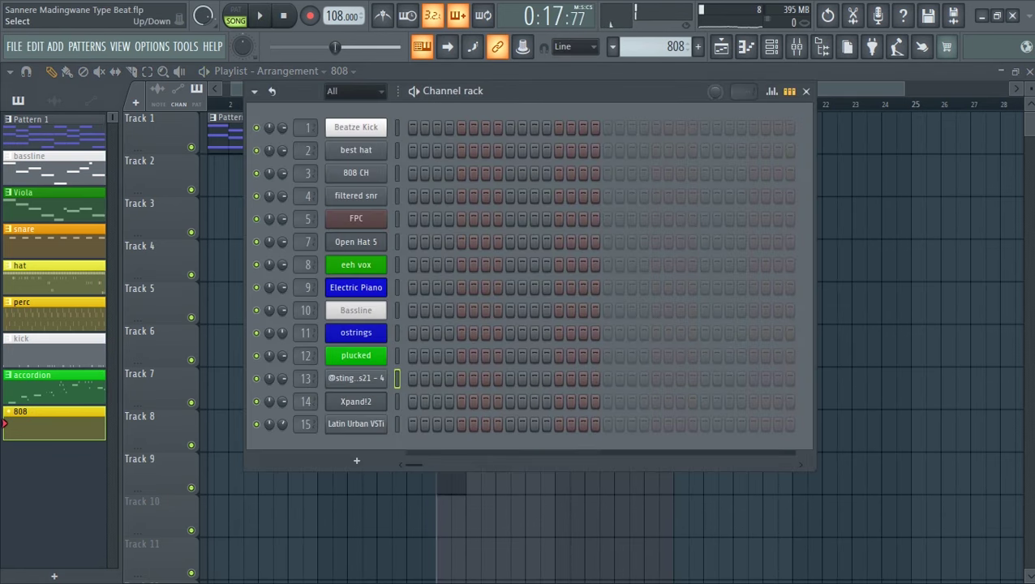
{"action": "right_click", "coordinate": [382, 378]}
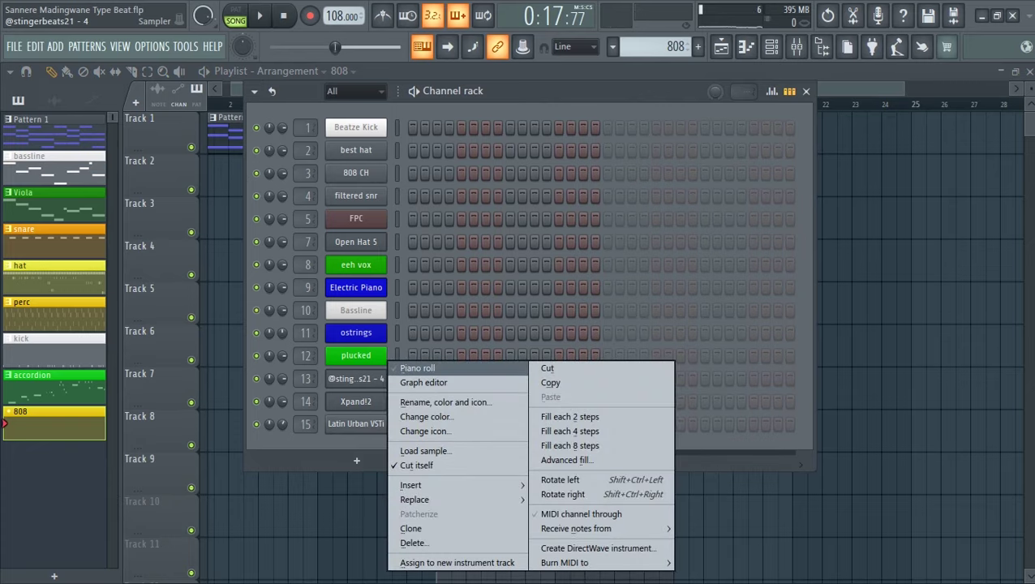
{"action": "left_click", "coordinate": [406, 367]}
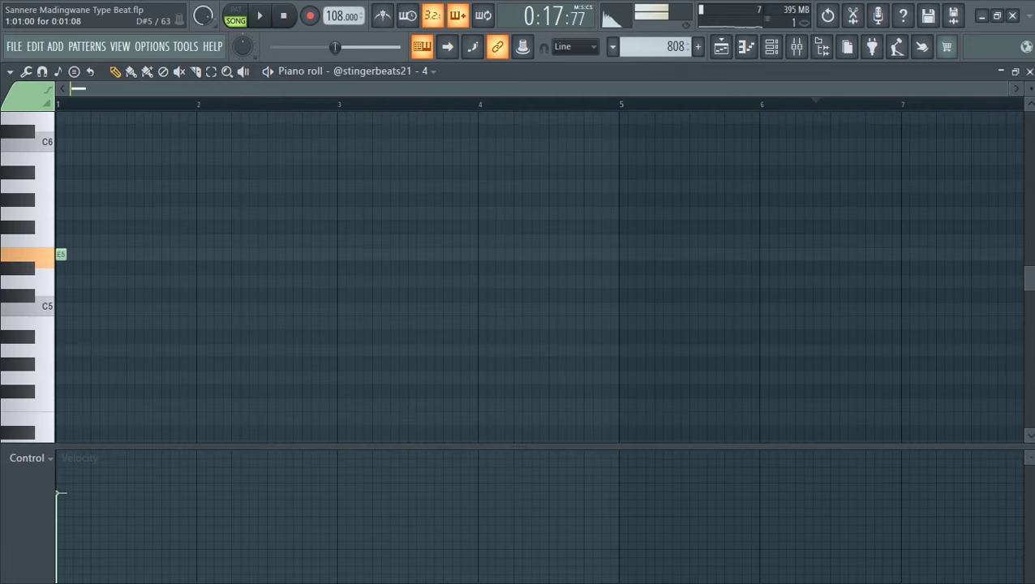
{"action": "key", "text": "space"}
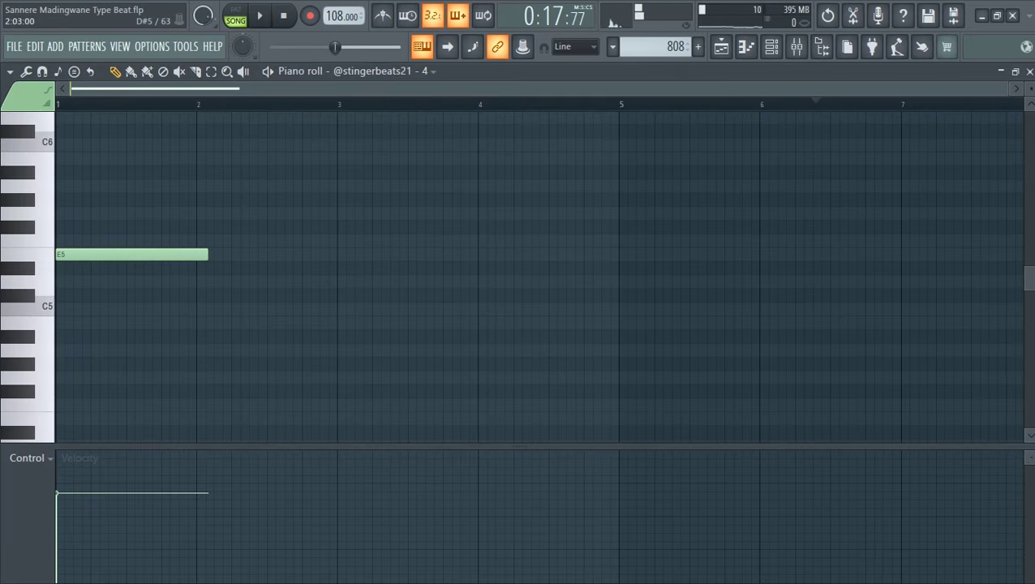
{"action": "key", "text": "space"}
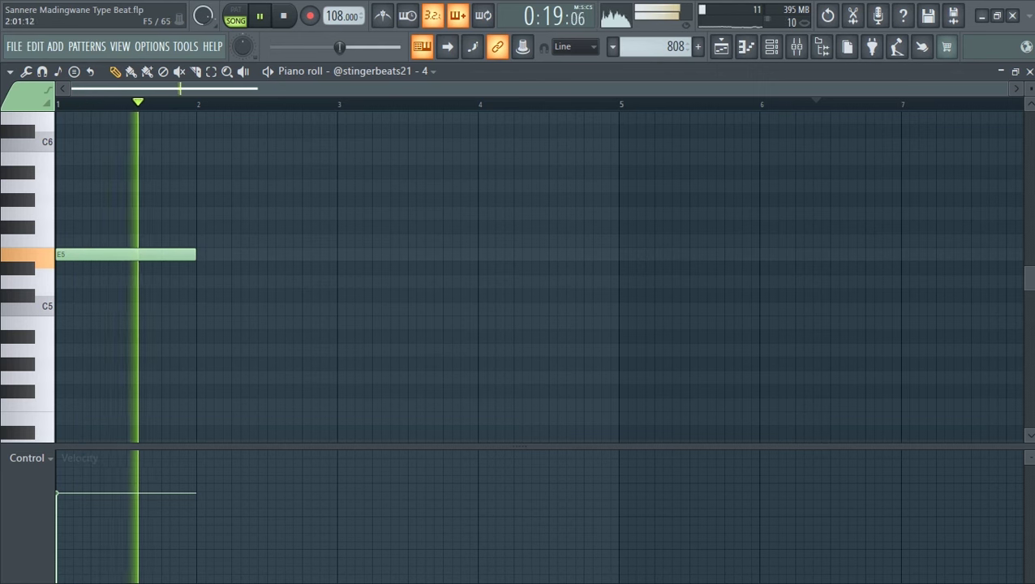
Step: Add a B5 note over the first half of bar 2 and raise the velocity of both notes
{"action": "left_click_drag", "start_coordinate": [198, 212], "coordinate": [198, 159]}
{"action": "key", "text": "space"}
{"action": "key", "text": "space"}
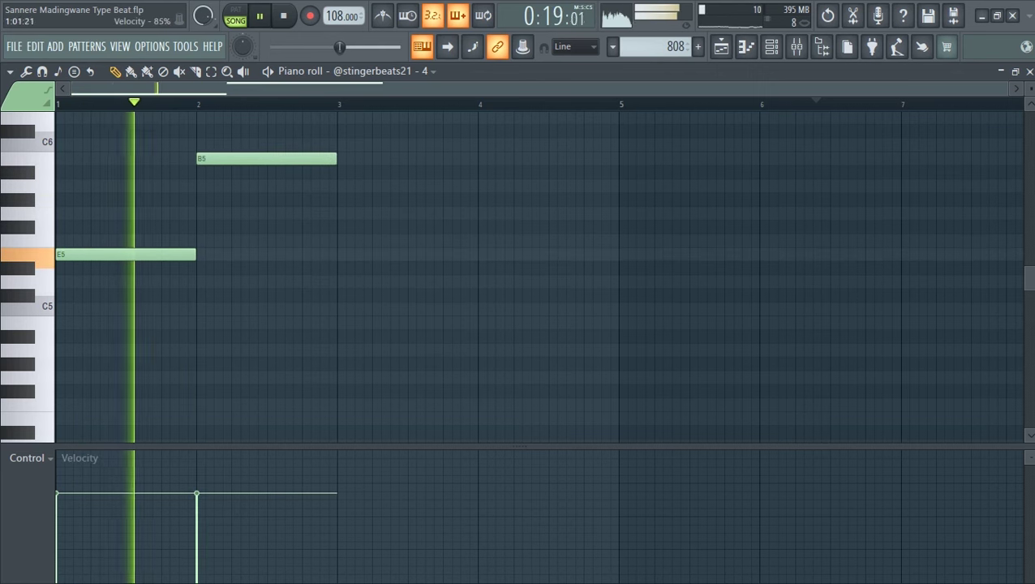
{"action": "left_click_drag", "start_coordinate": [139, 471], "coordinate": [200, 470]}
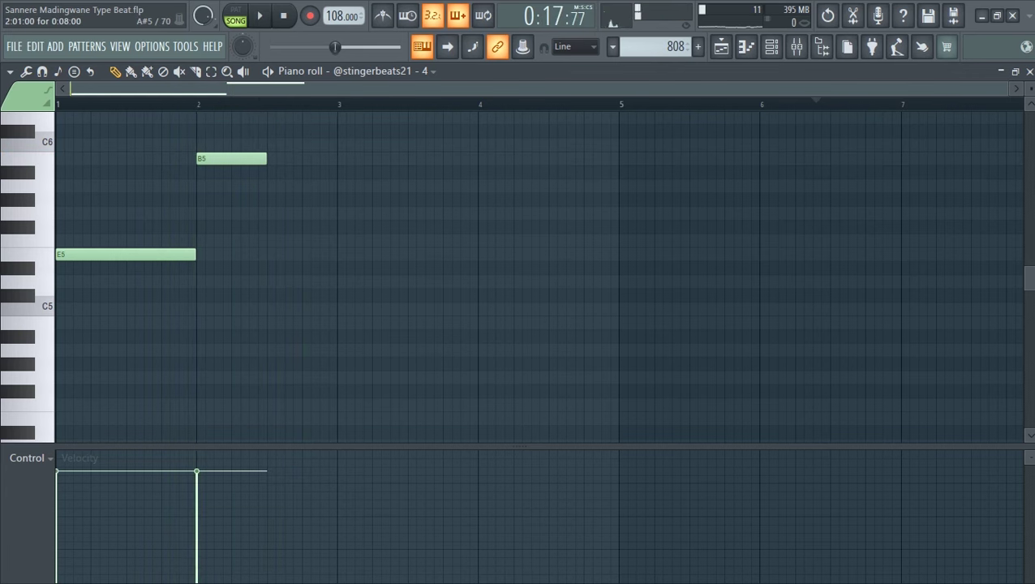
{"action": "key", "text": "space"}
Step: Set the snap to 1/3 step and place a short E6 note in the second half of bar 2
{"action": "left_click_drag", "start_coordinate": [1007, 89], "coordinate": [704, 89]}
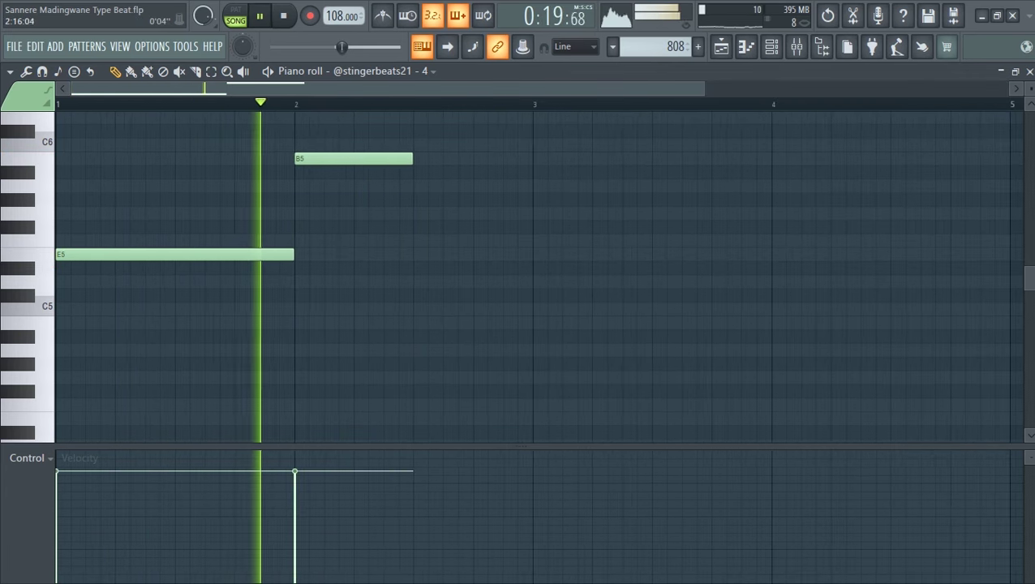
{"action": "scroll", "coordinate": [519, 275], "scroll_direction": "up", "scroll_amount": 2}
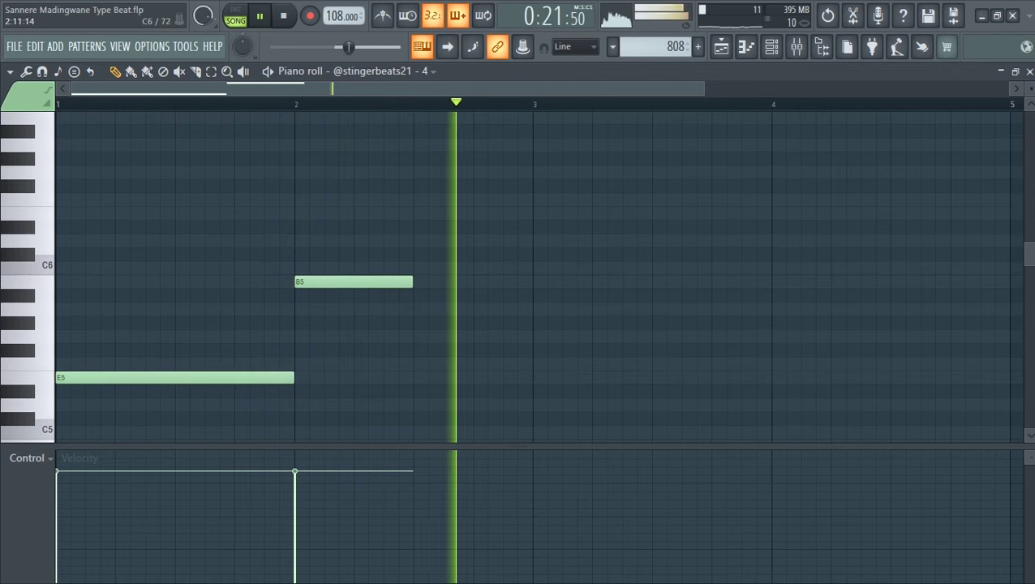
{"action": "left_click", "coordinate": [576, 47]}
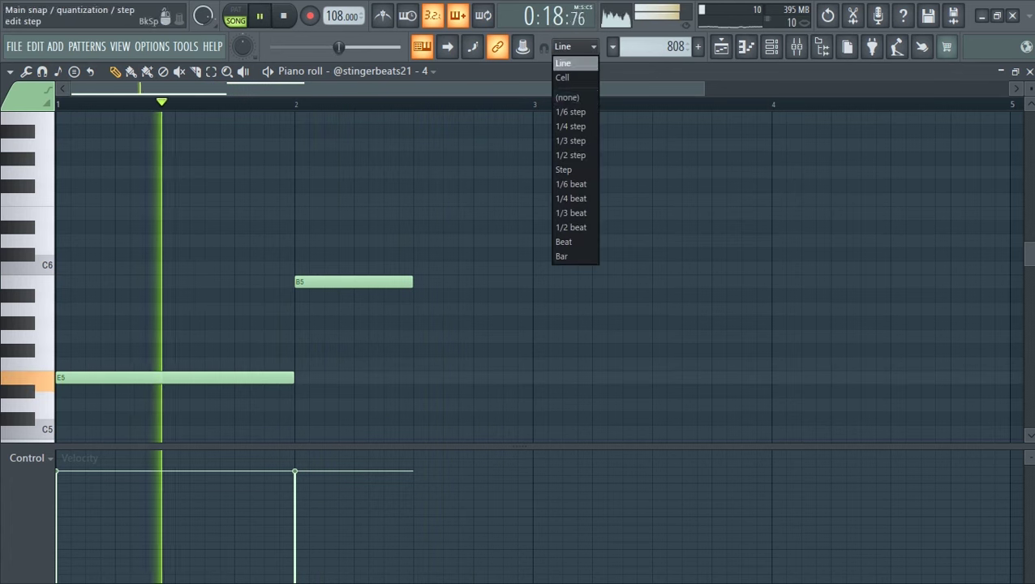
{"action": "left_click", "coordinate": [575, 142]}
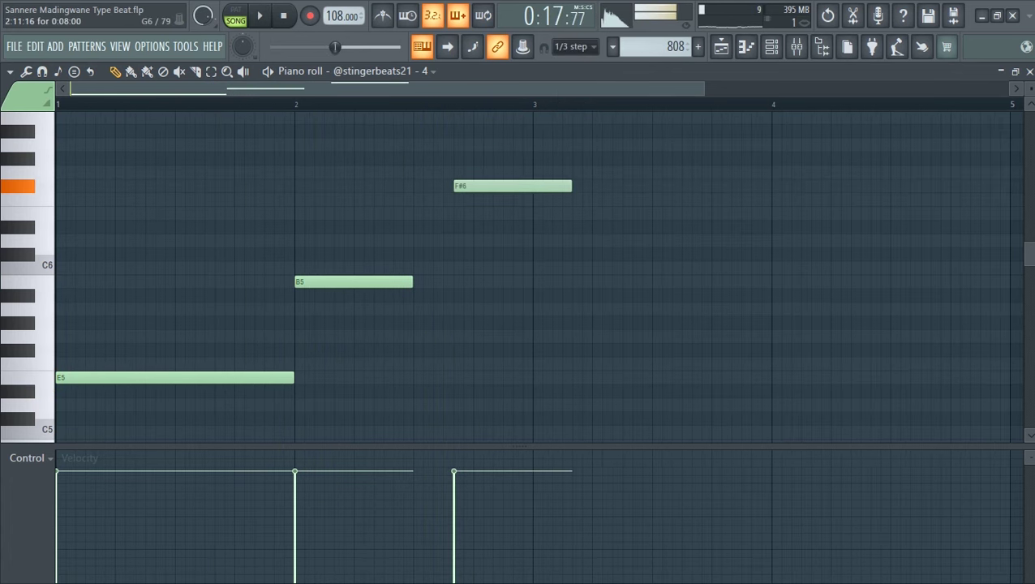
{"action": "key", "text": "space"}
{"action": "left_click_drag", "start_coordinate": [570, 215], "coordinate": [472, 226]}
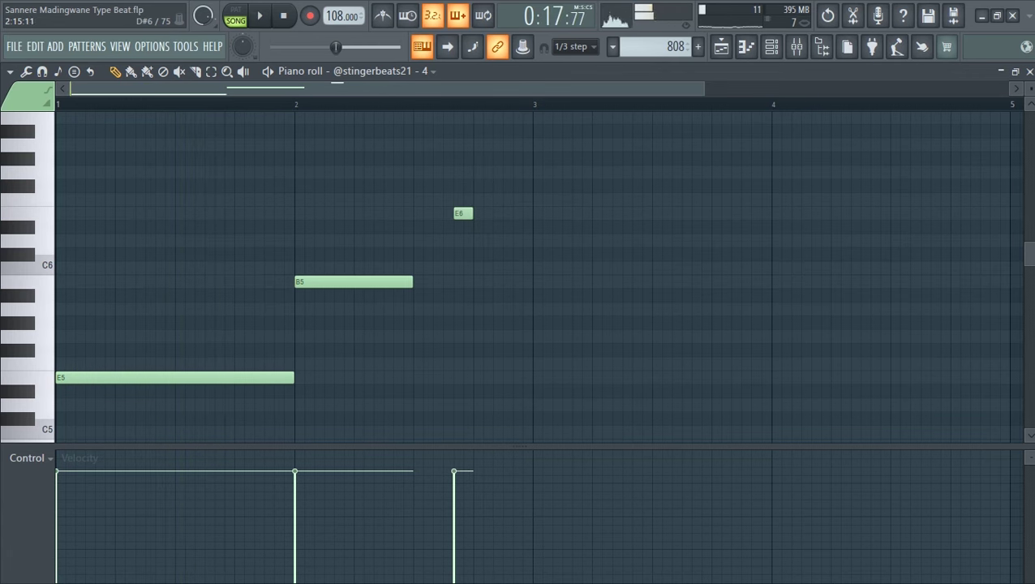
Step: Add a short D#6 note at the very end of bar 2
{"action": "key", "text": "space"}
{"action": "scroll", "coordinate": [462, 214], "scroll_direction": "up", "scroll_amount": 5}
{"action": "key", "text": "space"}
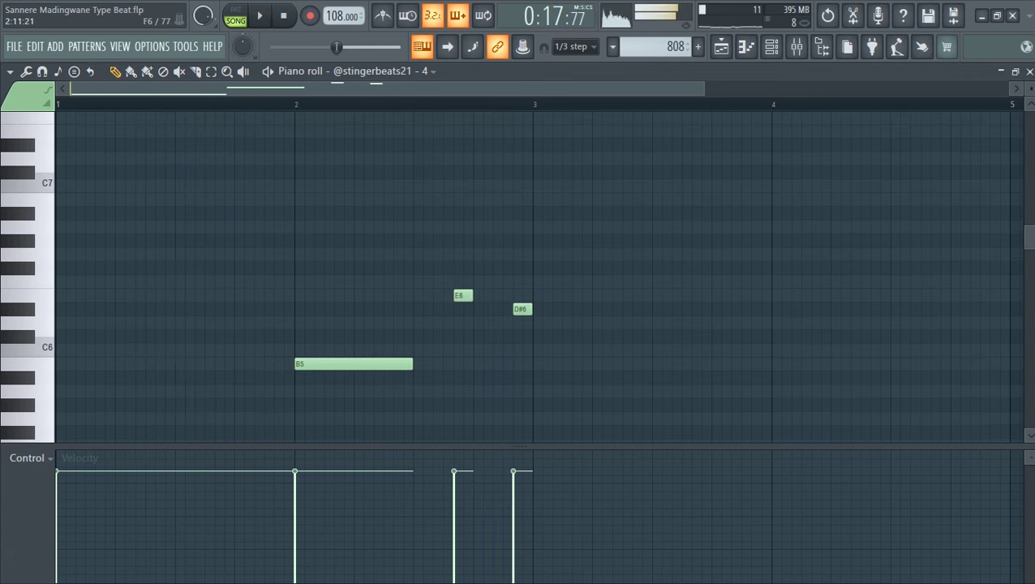
Step: Add short slide notes two octaves above the E6 and D#6 notes in bar 2 and play the result
{"action": "left_click", "coordinate": [461, 214]}
{"action": "left_click_drag", "start_coordinate": [462, 123], "coordinate": [463, 124]}
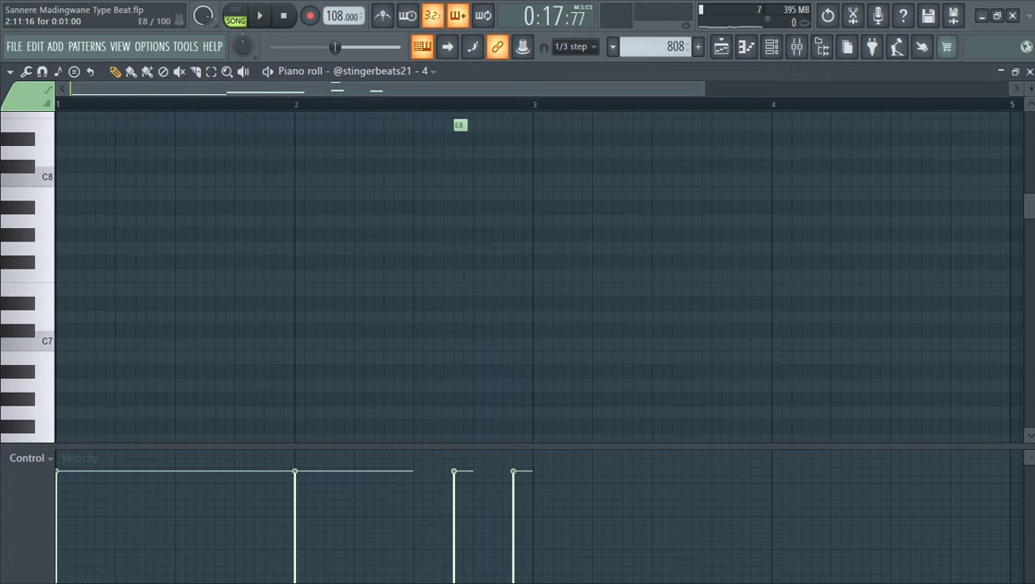
{"action": "double_click", "coordinate": [459, 125]}
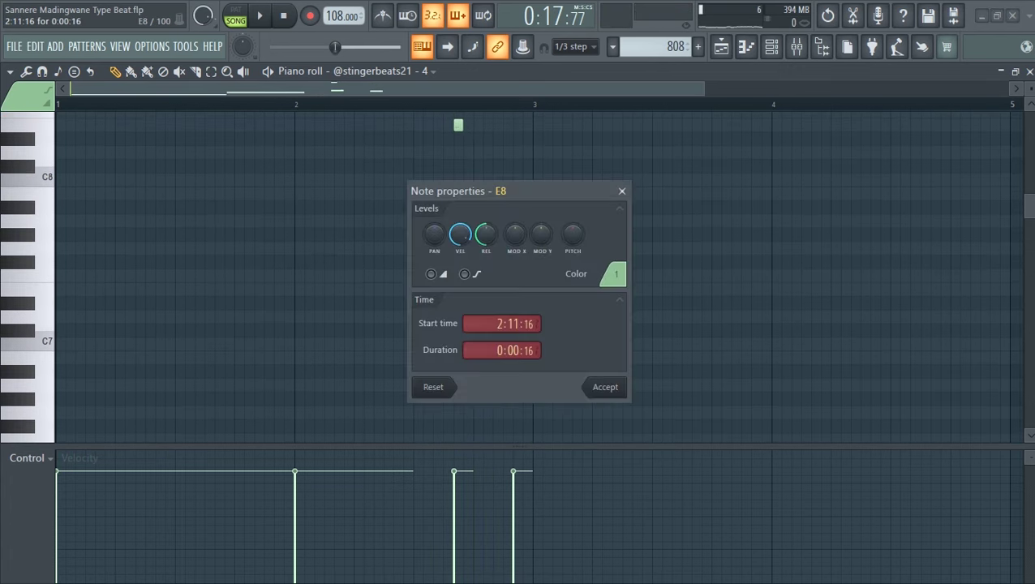
{"action": "left_click", "coordinate": [605, 387]}
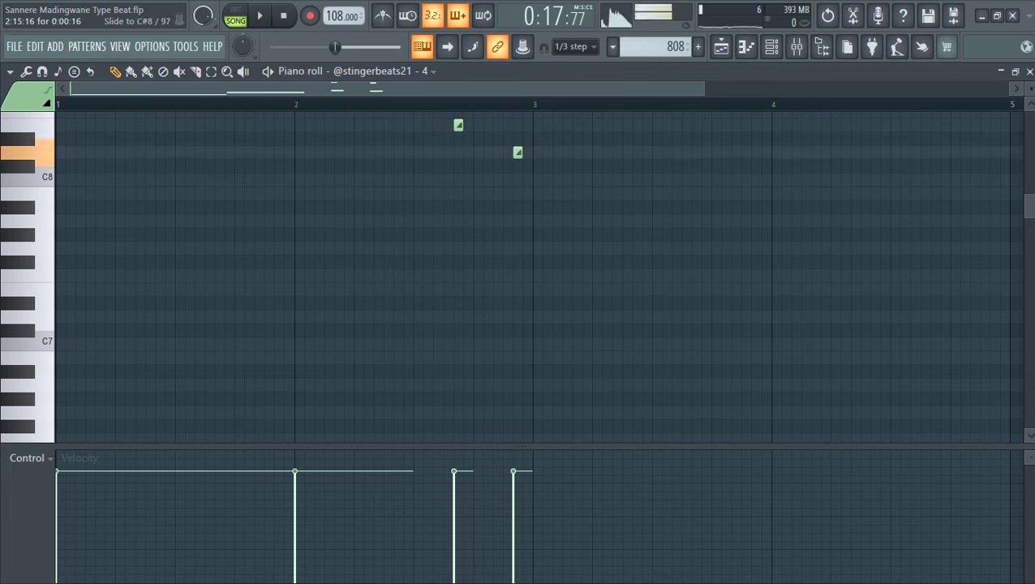
{"action": "scroll", "coordinate": [552, 188], "scroll_direction": "down", "scroll_amount": 3}
{"action": "key", "text": "space"}
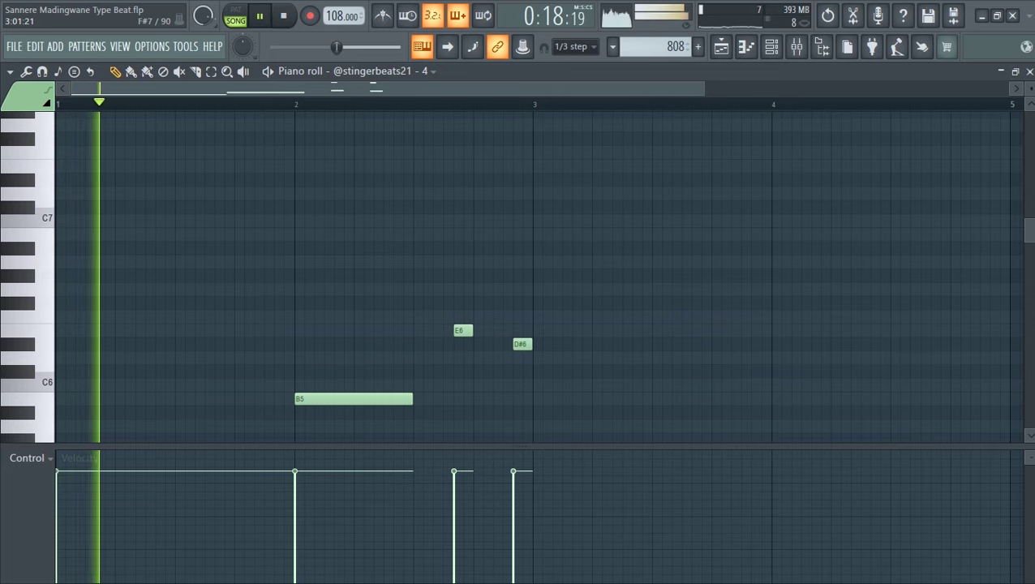
Step: Add a C#6 note filling the first half of bar 3 while the arrangement plays
{"action": "scroll", "coordinate": [559, 192], "scroll_direction": "up", "scroll_amount": 3}
{"action": "scroll", "coordinate": [552, 192], "scroll_direction": "down", "scroll_amount": 3}
{"action": "scroll", "coordinate": [552, 193], "scroll_direction": "up", "scroll_amount": 3}
{"action": "scroll", "coordinate": [552, 192], "scroll_direction": "down", "scroll_amount": 3}
{"action": "scroll", "coordinate": [552, 192], "scroll_direction": "up", "scroll_amount": 3}
{"action": "scroll", "coordinate": [535, 276], "scroll_direction": "down", "scroll_amount": 8}
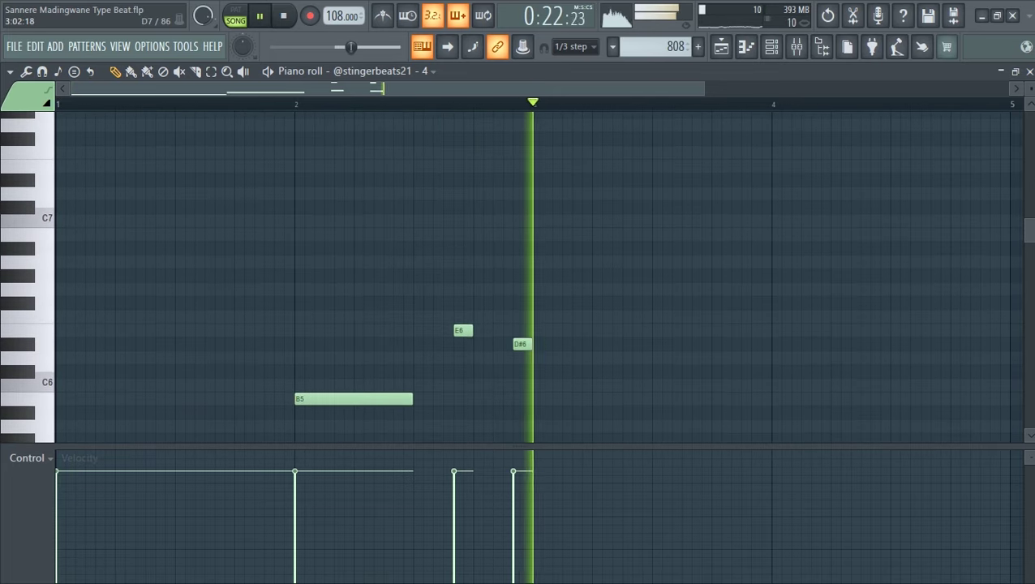
{"action": "scroll", "coordinate": [536, 276], "scroll_direction": "down", "scroll_amount": 10}
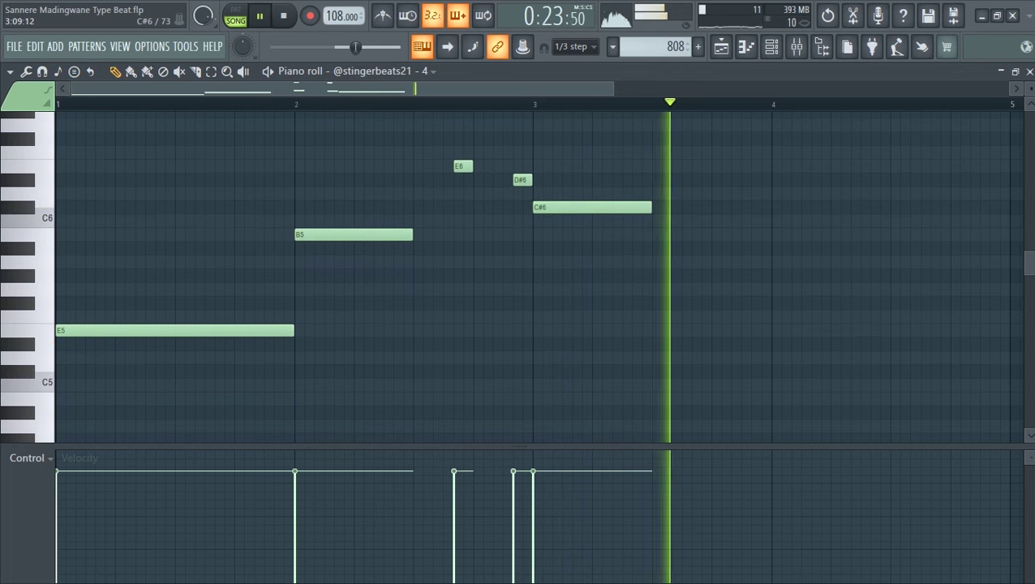
Step: Add a shorter C#6 note over the last quarter of bar 3
{"action": "key", "text": "space"}
{"action": "left_click_drag", "start_coordinate": [724, 208], "coordinate": [719, 208]}
{"action": "left_click_drag", "start_coordinate": [829, 208], "coordinate": [770, 208]}
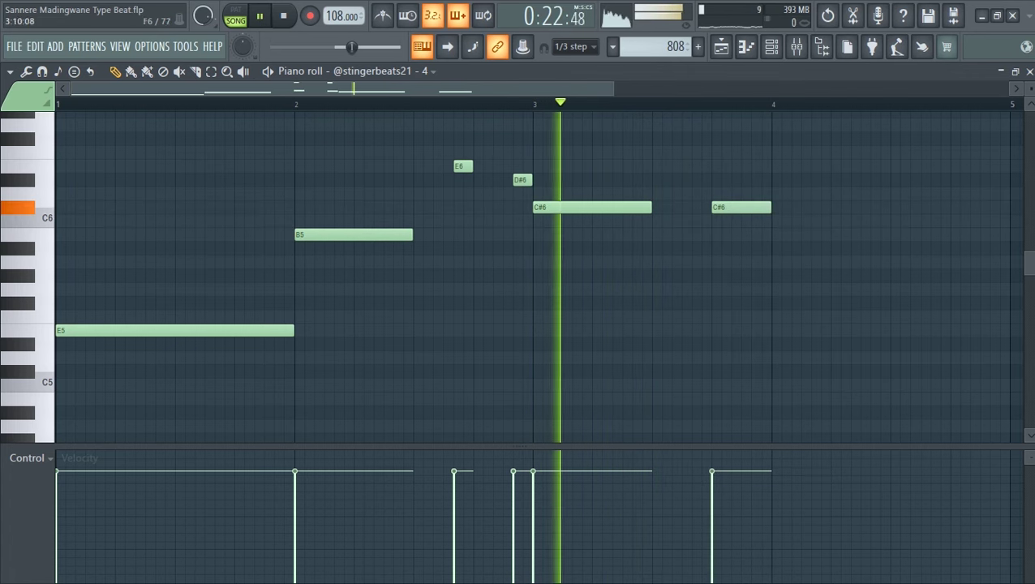
Step: Add two quarter-bar A5 notes in bar 4, starting at 4:05:00 and 4:13:00
{"action": "scroll", "coordinate": [677, 158], "scroll_direction": "down", "scroll_amount": 1}
{"action": "scroll", "coordinate": [682, 166], "scroll_direction": "right", "scroll_amount": 2}
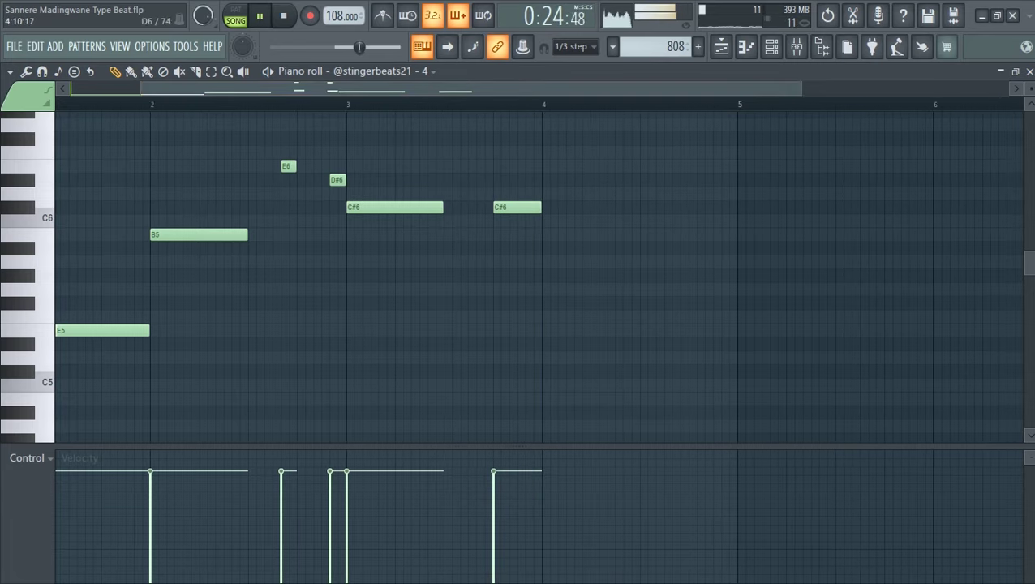
{"action": "left_click", "coordinate": [590, 234]}
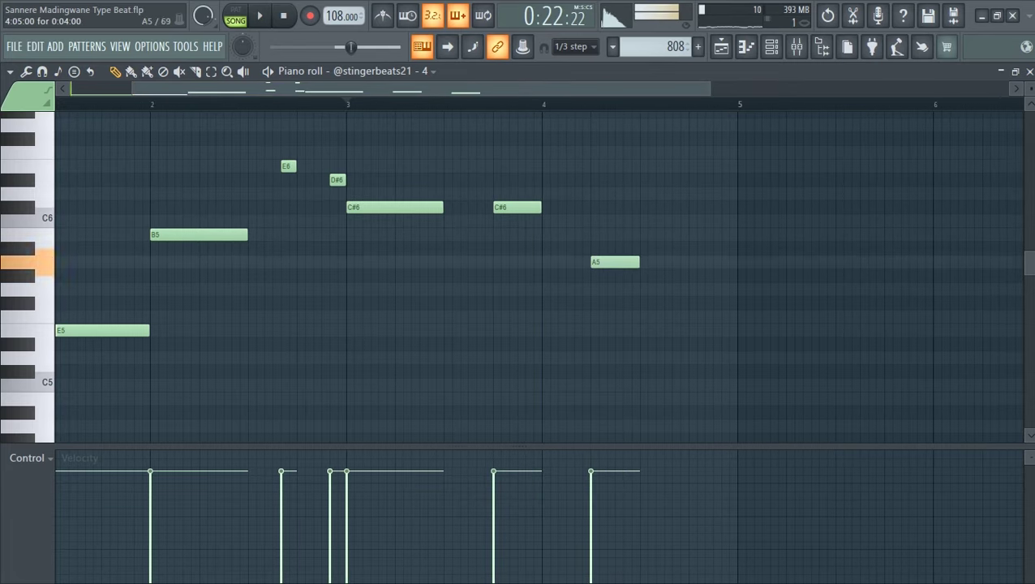
{"action": "key", "text": "space"}
{"action": "left_click_drag", "start_coordinate": [633, 88], "coordinate": [644, 89]}
{"action": "left_click", "coordinate": [653, 262]}
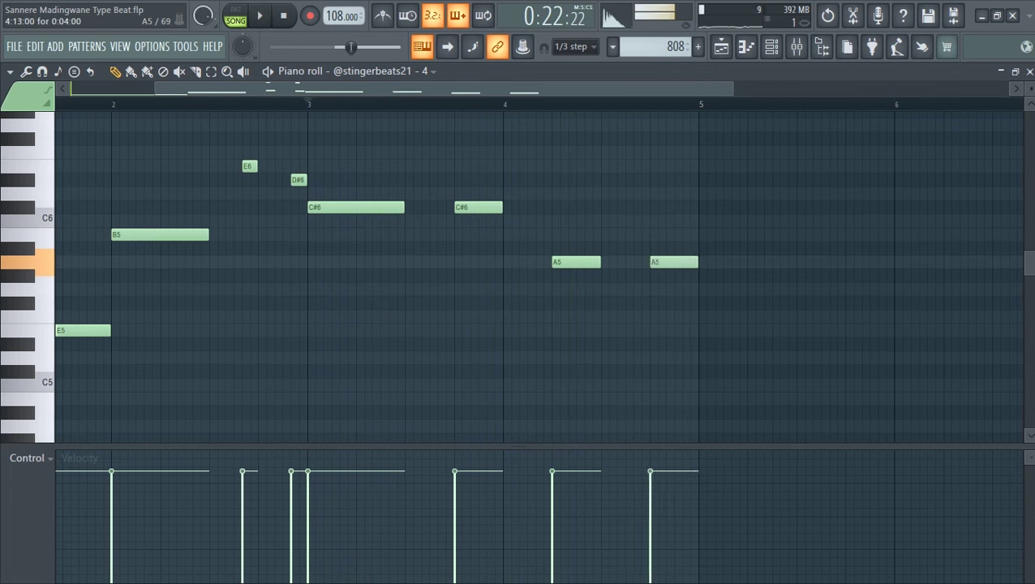
Step: Shorten the second A5 note to fit a short G#5 before bar 5, and add a quarter-bar E5 note at 5:01:00
{"action": "key", "text": "space"}
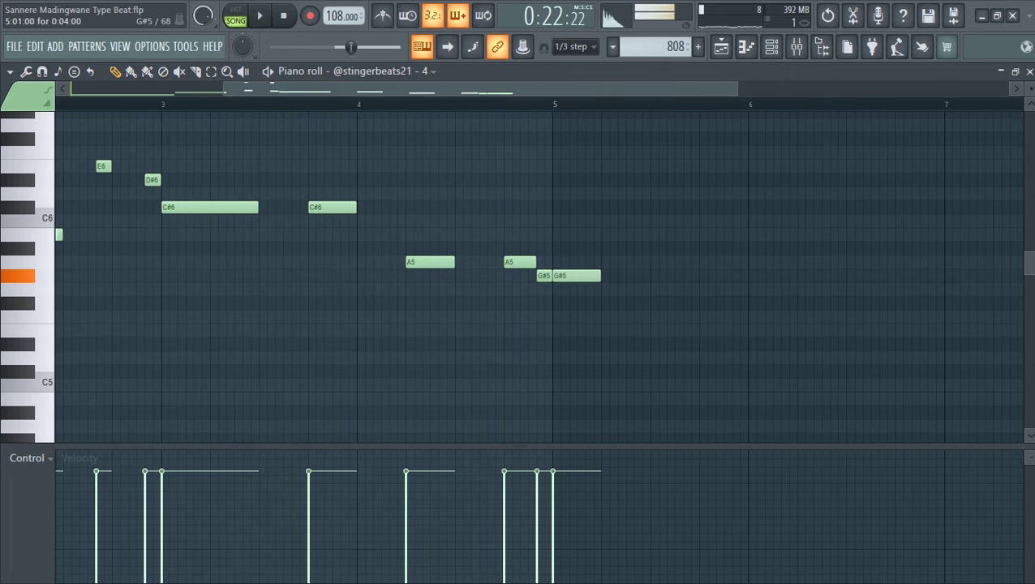
{"action": "scroll", "coordinate": [536, 276], "scroll_direction": "up", "scroll_amount": 3}
{"action": "scroll", "coordinate": [535, 276], "scroll_direction": "down", "scroll_amount": 2}
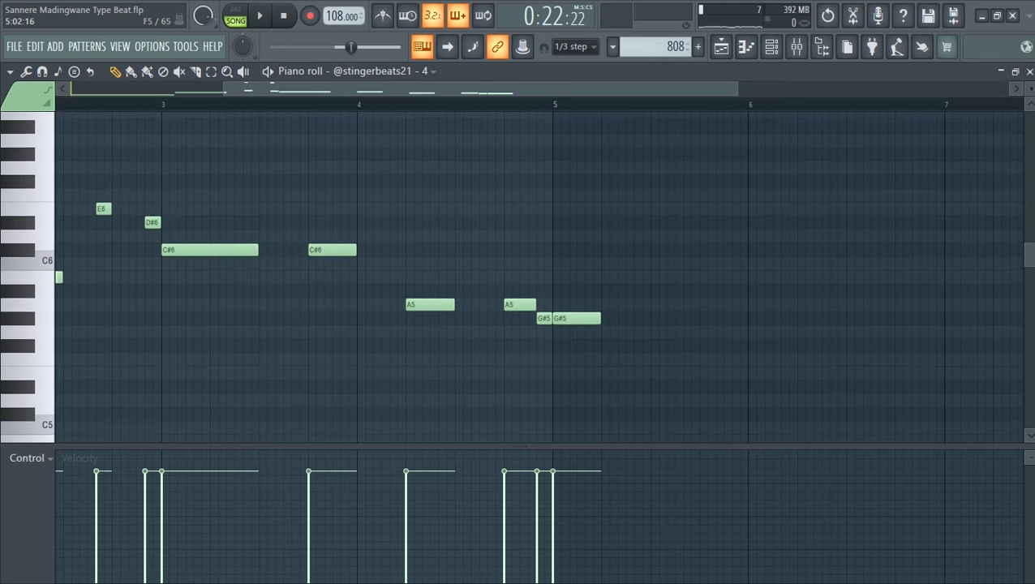
{"action": "scroll", "coordinate": [559, 276], "scroll_direction": "up", "scroll_amount": 4}
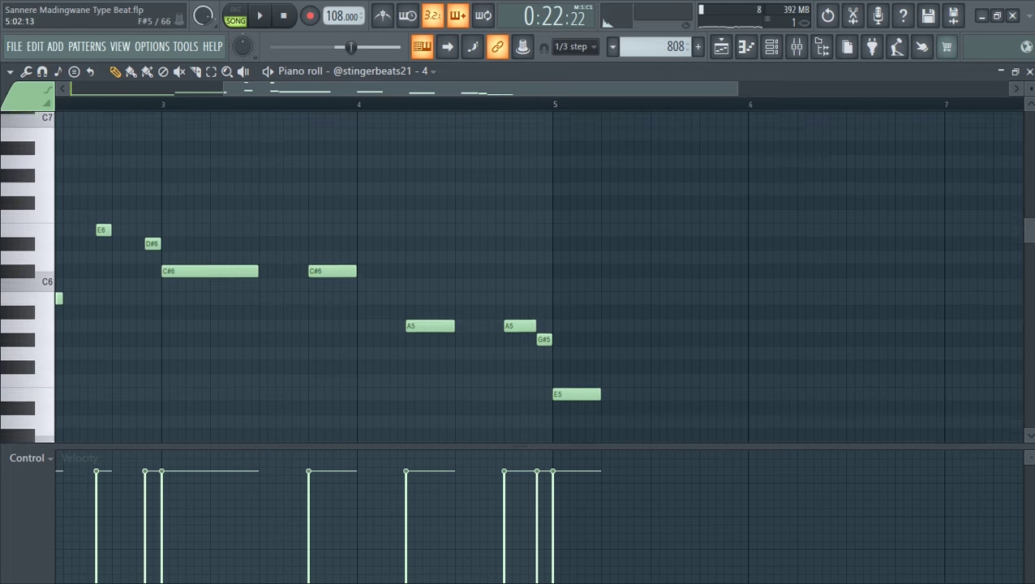
Step: Add a short E8 note at 5:01:00 and make it a slide note
{"action": "left_click", "coordinate": [567, 152]}
{"action": "left_click_drag", "start_coordinate": [567, 139], "coordinate": [572, 121]}
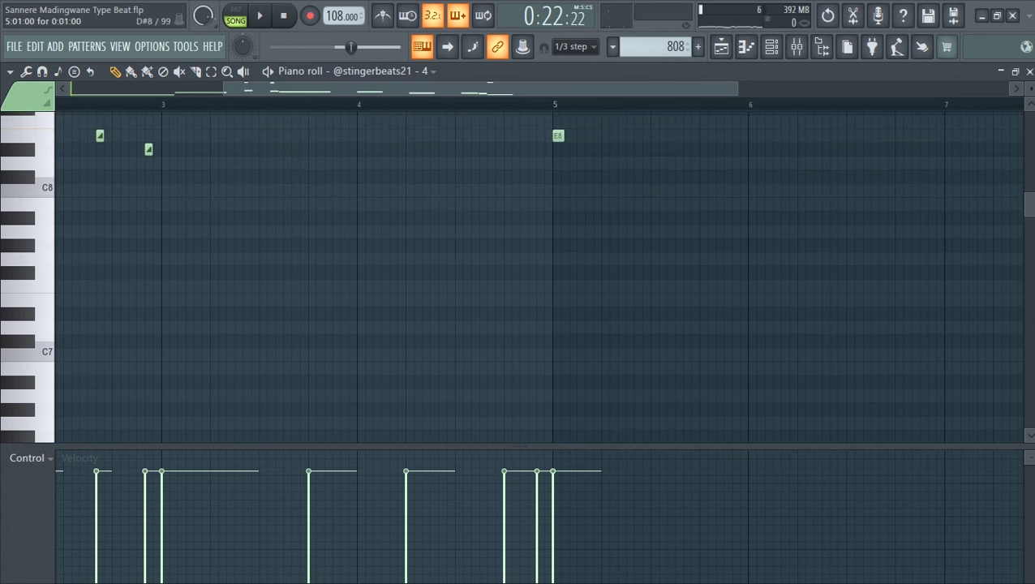
{"action": "double_click", "coordinate": [556, 136]}
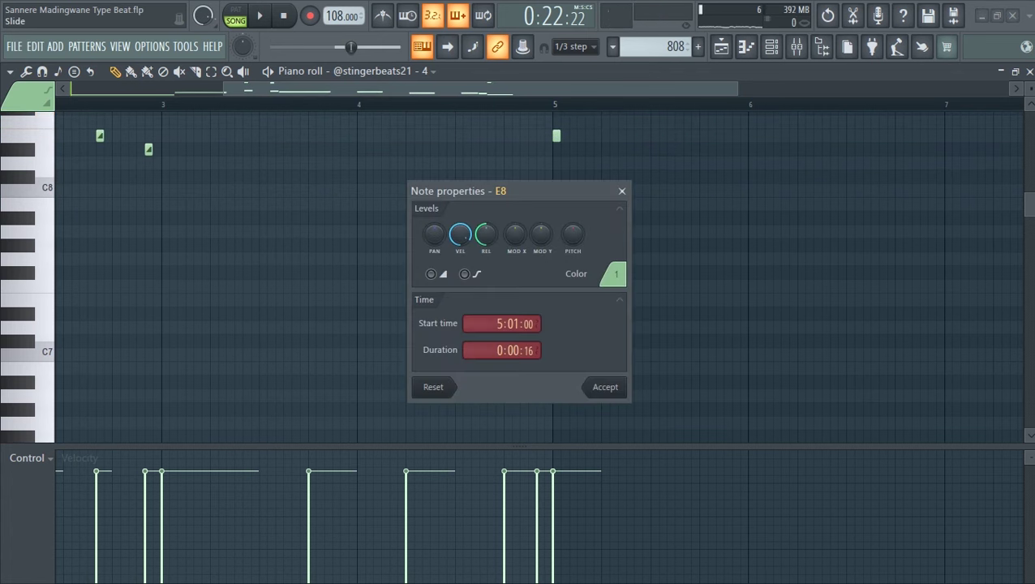
{"action": "left_click", "coordinate": [598, 384]}
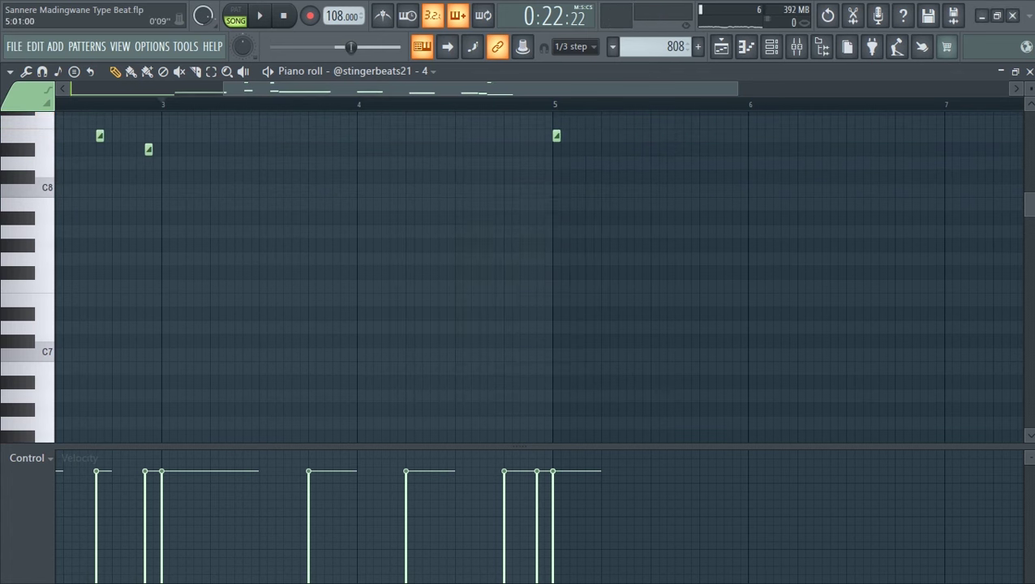
Step: Play from bar 5 and shorten the E5 note there to 0:02:16
{"action": "left_click", "coordinate": [555, 104]}
{"action": "key", "text": "space"}
{"action": "scroll", "coordinate": [634, 217], "scroll_direction": "down", "scroll_amount": 6}
{"action": "key", "text": "space"}
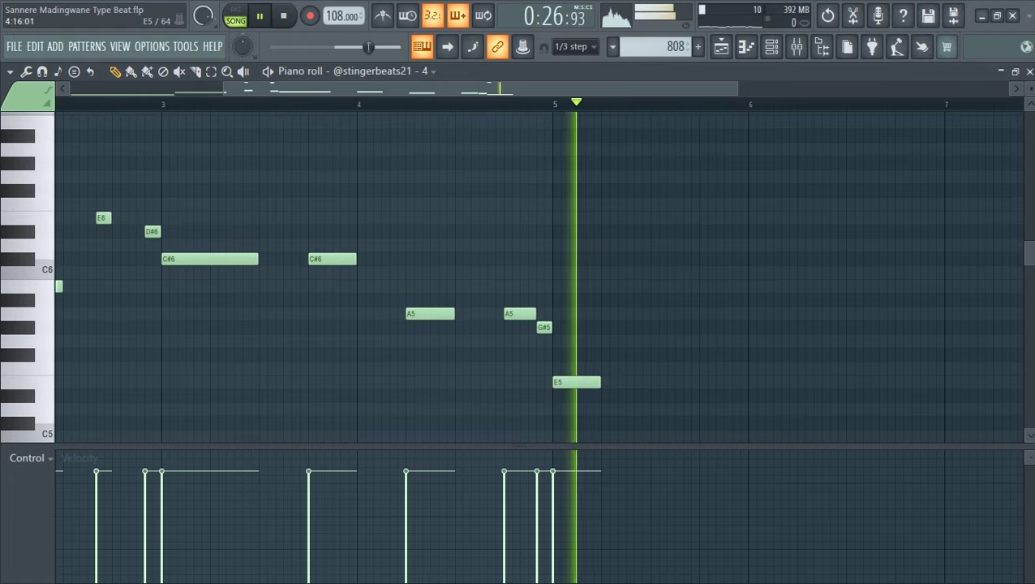
{"action": "key", "text": "space"}
{"action": "left_click_drag", "start_coordinate": [599, 383], "coordinate": [579, 382]}
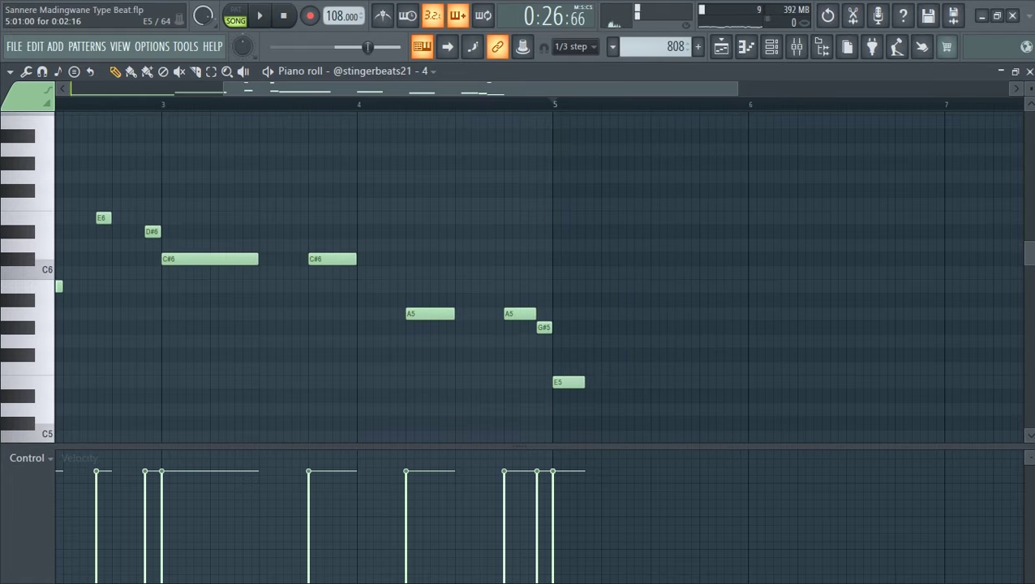
Step: Add an E5 note directly after the shortened one and another E5 from 5:13:00 to the end of bar 5
{"action": "key", "text": "space"}
{"action": "left_click_drag", "start_coordinate": [615, 382], "coordinate": [649, 383]}
{"action": "scroll", "coordinate": [680, 382], "scroll_direction": "down", "scroll_amount": 3}
{"action": "key", "text": "space"}
{"action": "key", "text": "space"}
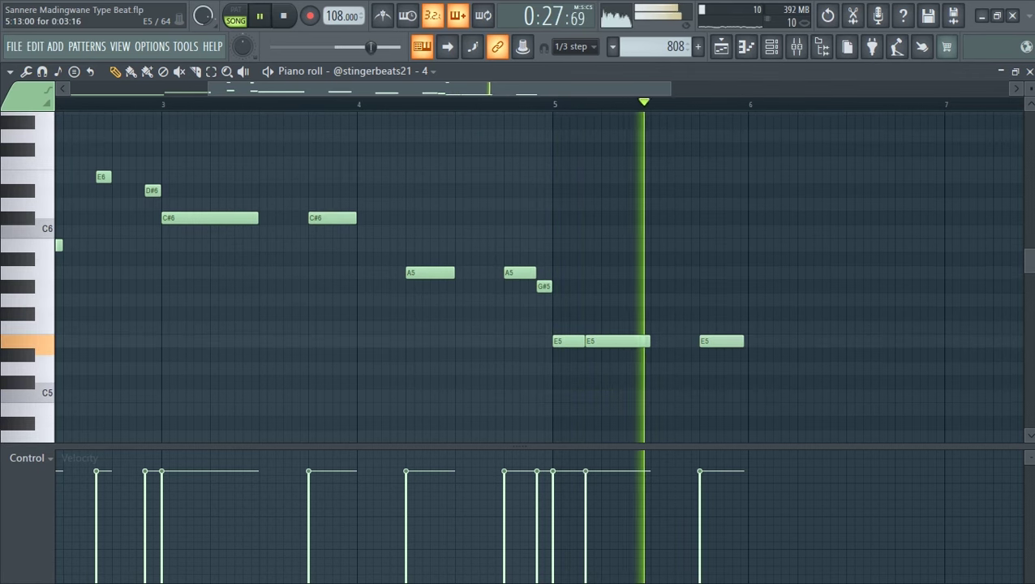
{"action": "key", "text": "ctrl+z"}
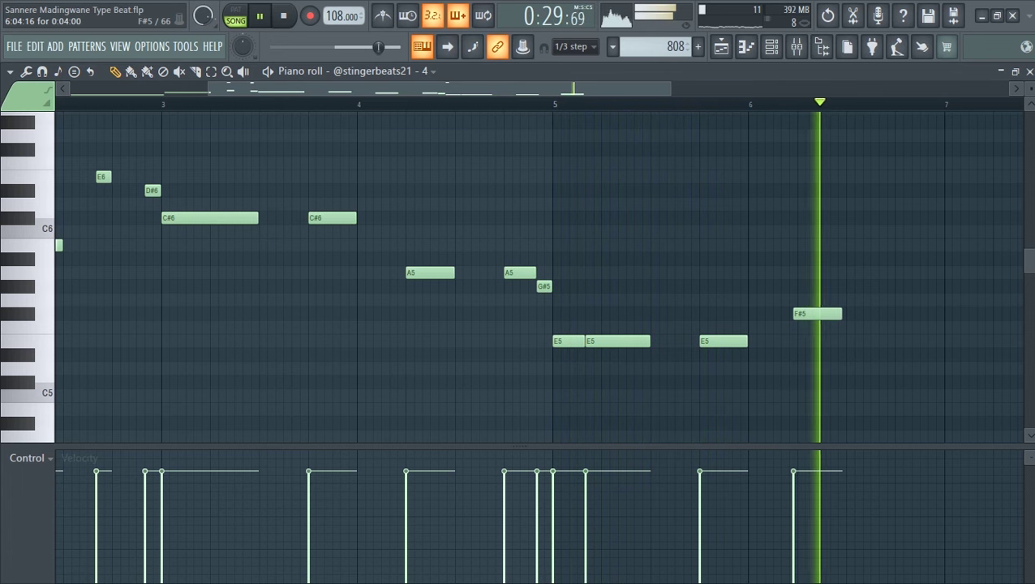
Step: Place two consecutive quarter-bar B5 notes in the middle of bar 6 and a C#6 note at the start of bar 7
{"action": "key", "text": "space"}
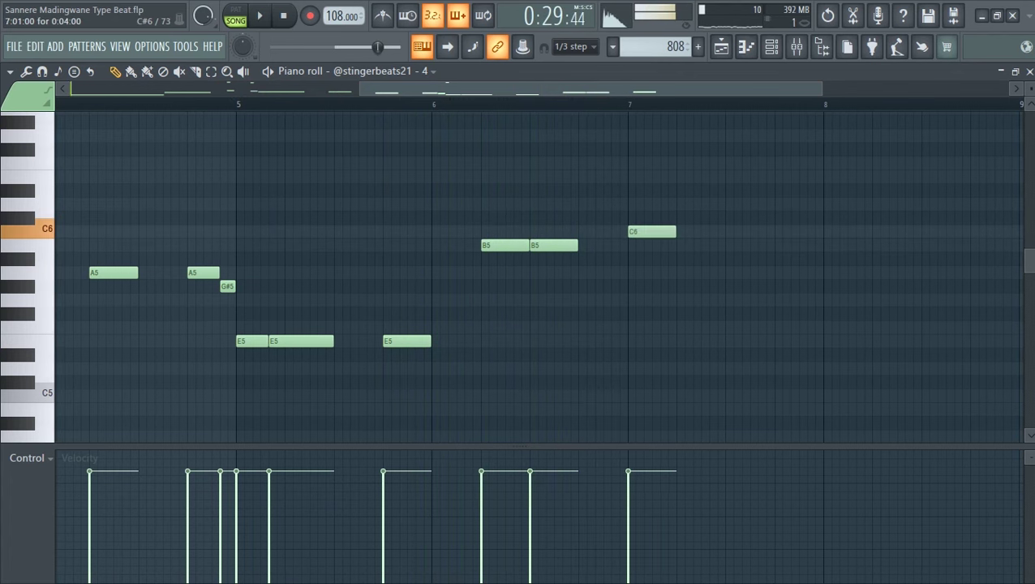
{"action": "key", "text": "space"}
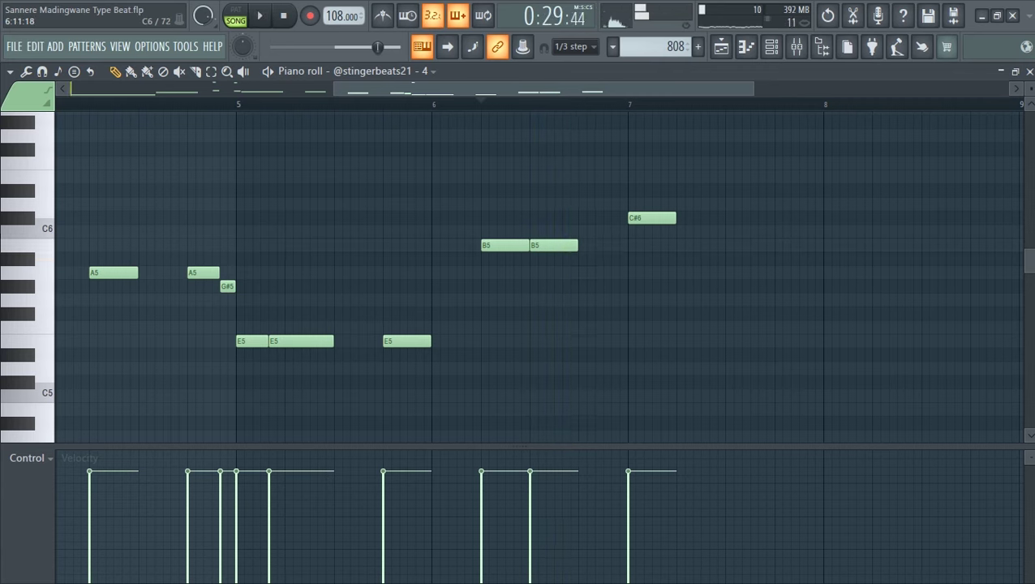
{"action": "scroll", "coordinate": [519, 244], "scroll_direction": "up", "scroll_amount": 3}
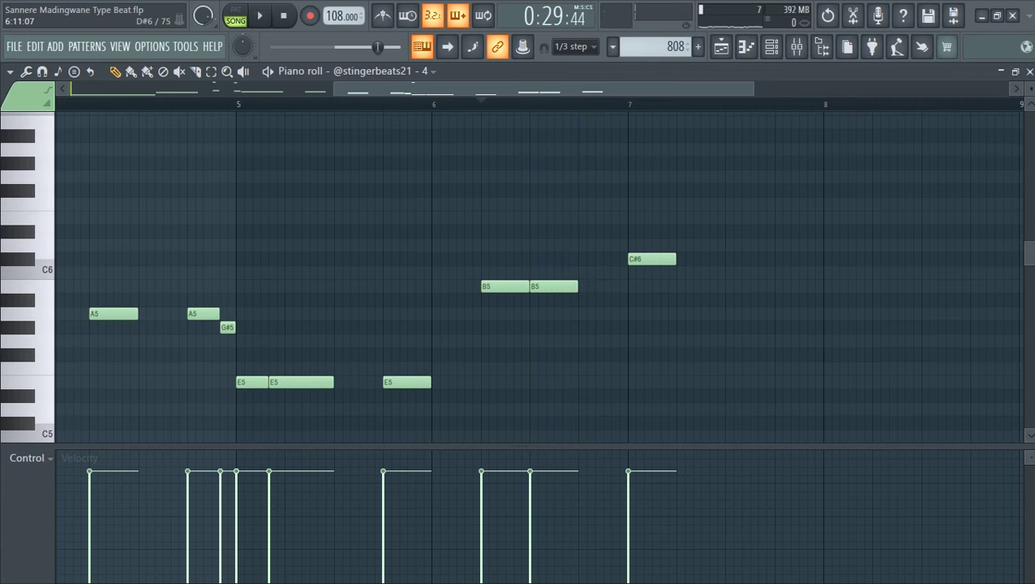
{"action": "scroll", "coordinate": [519, 276], "scroll_direction": "up", "scroll_amount": 3}
{"action": "key", "text": "space"}
{"action": "scroll", "coordinate": [520, 276], "scroll_direction": "down", "scroll_amount": 6}
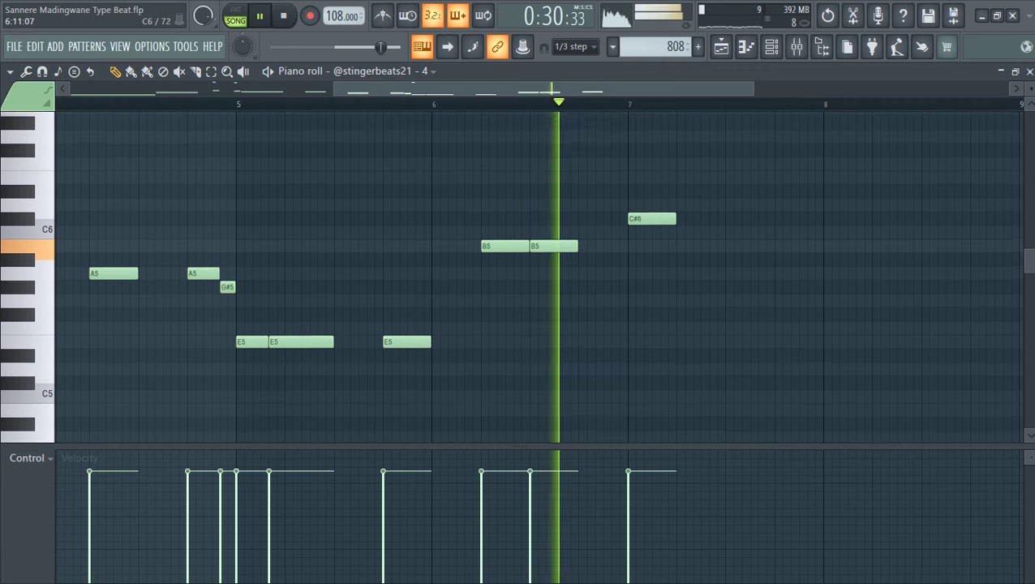
Step: Add a B4 note under the second B5 in bar 6, make it a slide note and start it at 6:10:08
{"action": "key", "text": "space"}
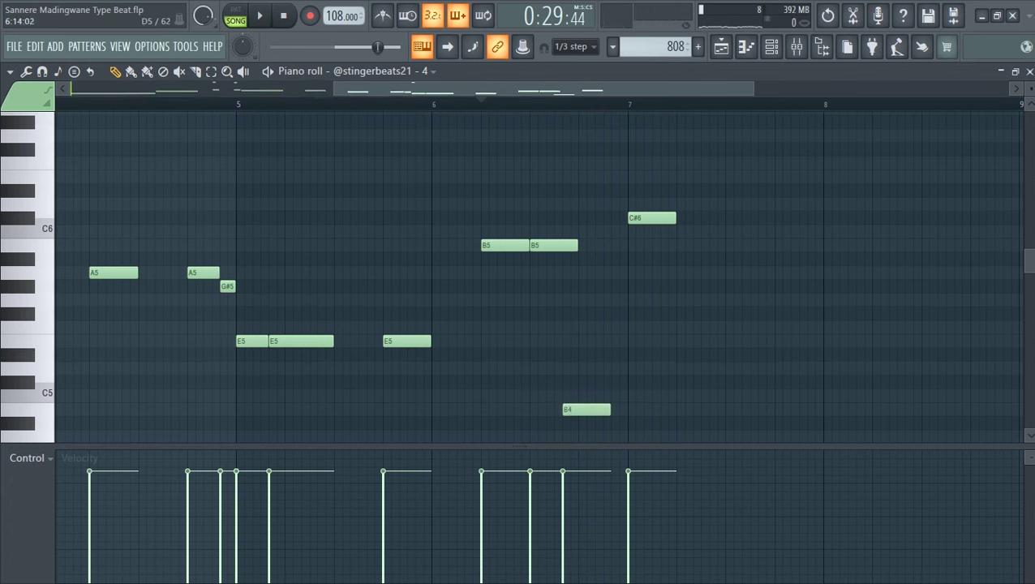
{"action": "key", "text": "space"}
{"action": "double_click", "coordinate": [591, 410]}
{"action": "left_click", "coordinate": [432, 274]}
{"action": "left_click", "coordinate": [606, 388]}
{"action": "key", "text": "space"}
{"action": "key", "text": "space"}
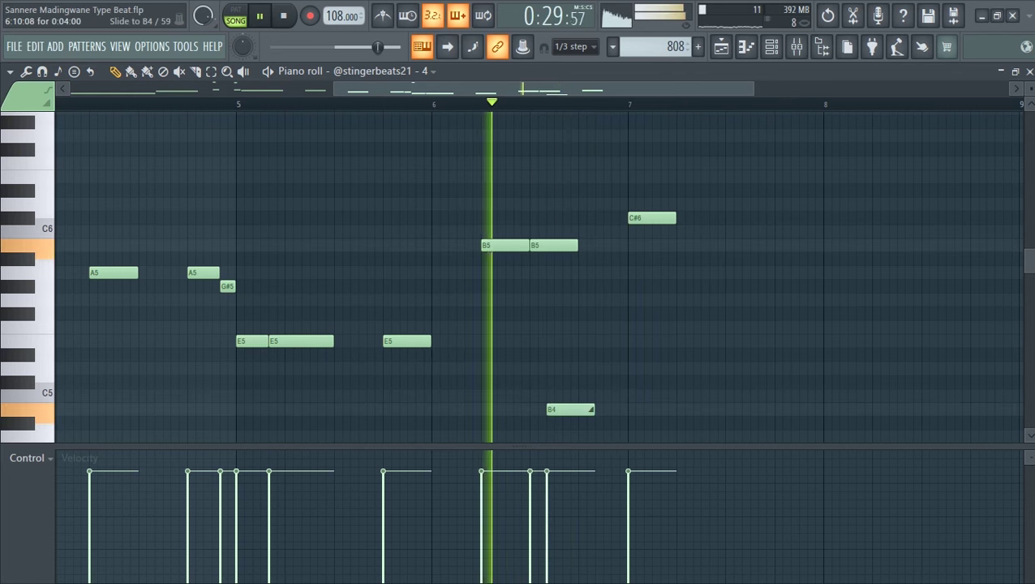
{"action": "key", "text": "space"}
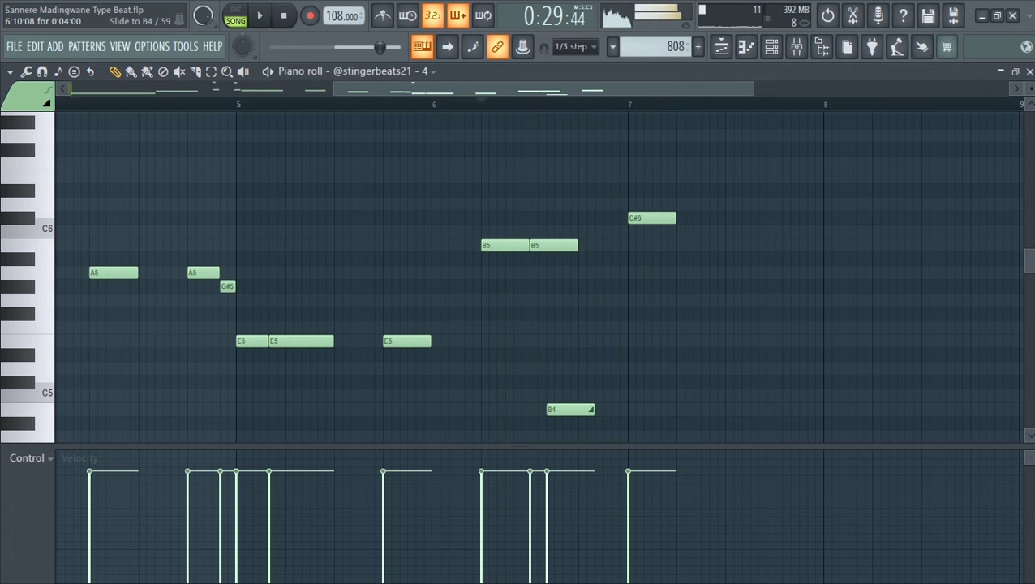
Step: Shorten the B4 slide note so it covers only the tail of the second B5 in bar 6, and play it
{"action": "left_click_drag", "start_coordinate": [577, 410], "coordinate": [577, 409]}
{"action": "key", "text": "space"}
{"action": "key", "text": "space"}
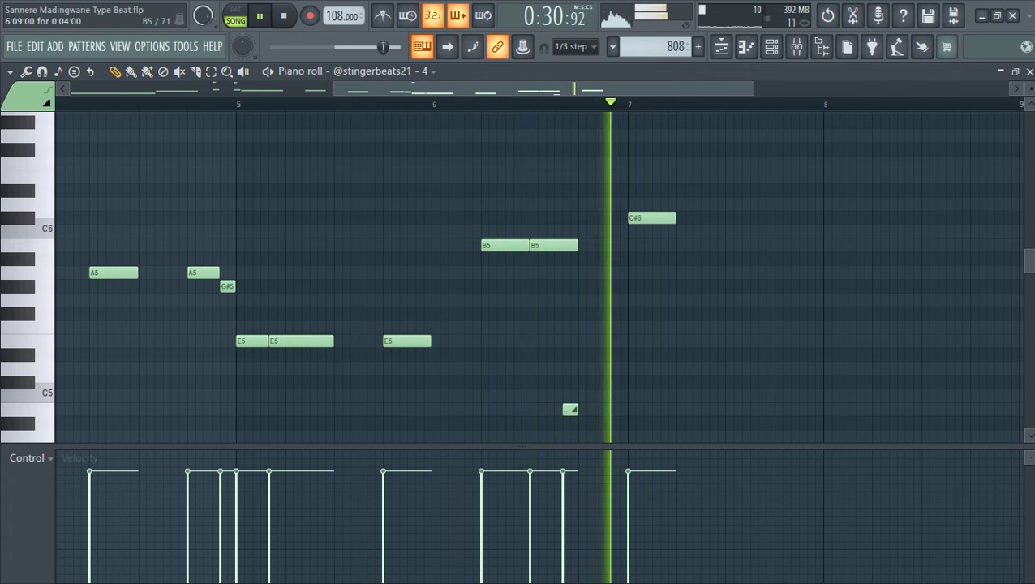
{"action": "key", "text": "space"}
{"action": "key", "text": "space"}
Step: Add a short B5 note at the end of bar 6 and lengthen the C#6 note in bar 7 to half a bar
{"action": "left_click_drag", "start_coordinate": [658, 246], "coordinate": [625, 250]}
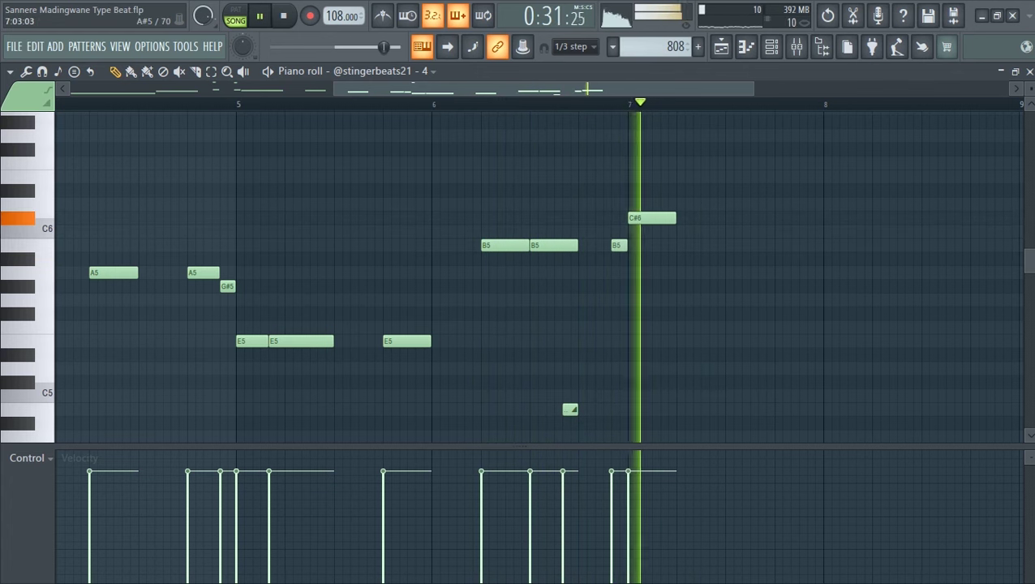
{"action": "key", "text": "space"}
{"action": "key", "text": "space"}
{"action": "left_click_drag", "start_coordinate": [674, 218], "coordinate": [724, 217]}
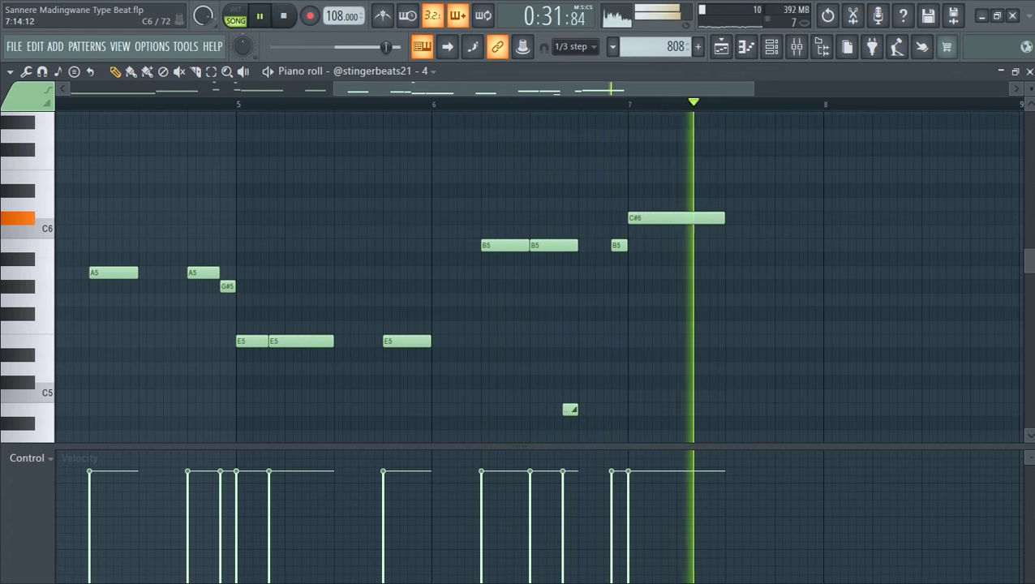
Step: Add a half-bar A5 note at 8:01:00 and a half-bar B5 note at 8:13:00
{"action": "left_click", "coordinate": [826, 246]}
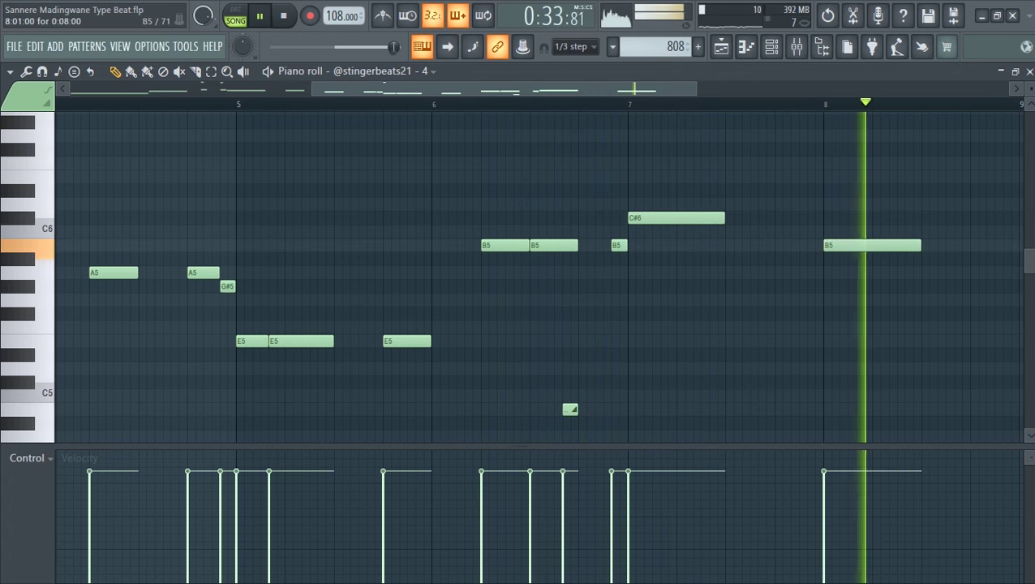
{"action": "key", "text": "space"}
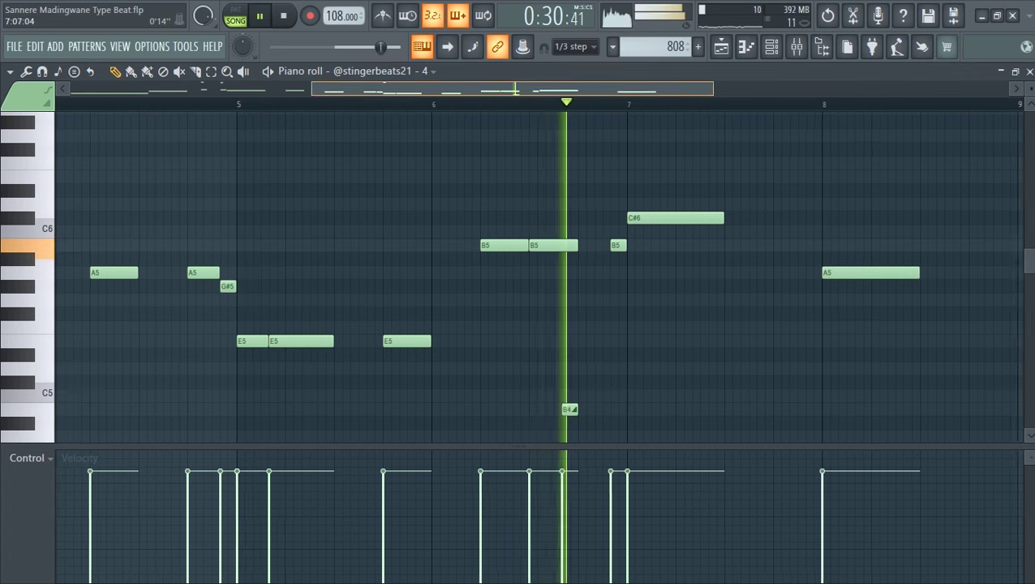
{"action": "left_click_drag", "start_coordinate": [697, 89], "coordinate": [914, 89]}
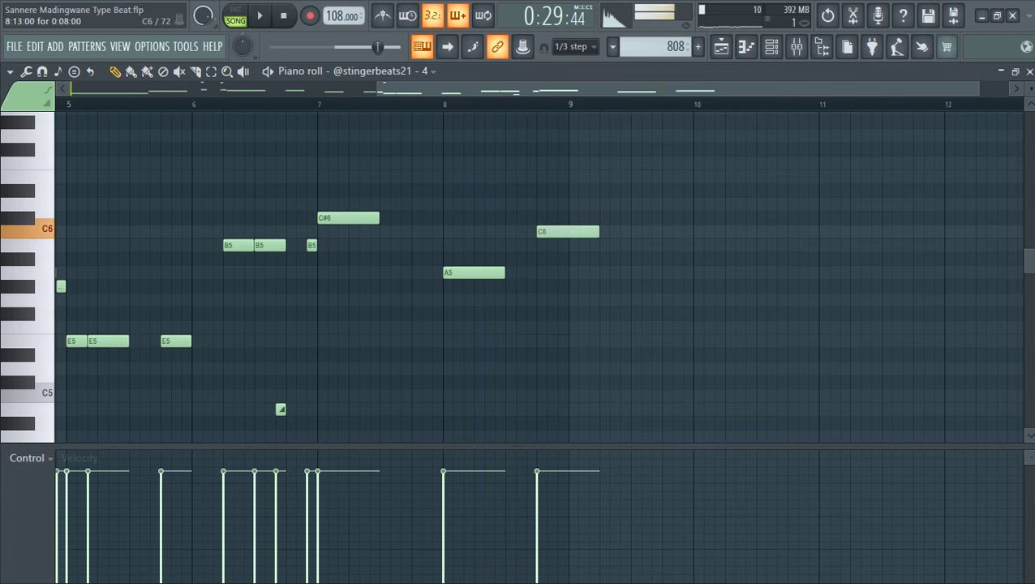
{"action": "key", "text": "space"}
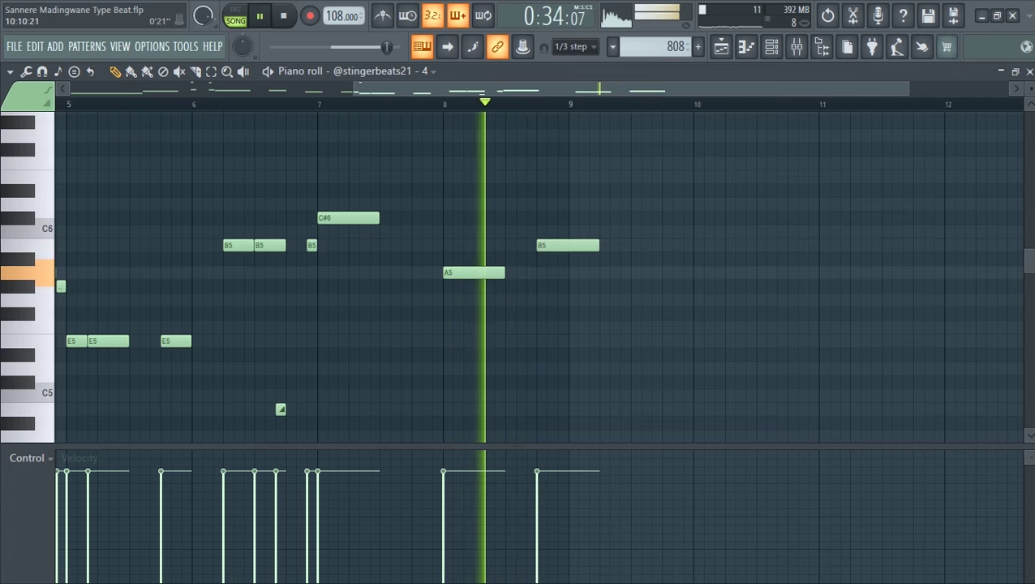
Step: Replace the half-bar B5 note in bar 8 with two short A5 notes followed by a short B5 ending the bar
{"action": "scroll", "coordinate": [568, 104], "scroll_direction": "up", "scroll_amount": 1}
{"action": "key", "text": "space"}
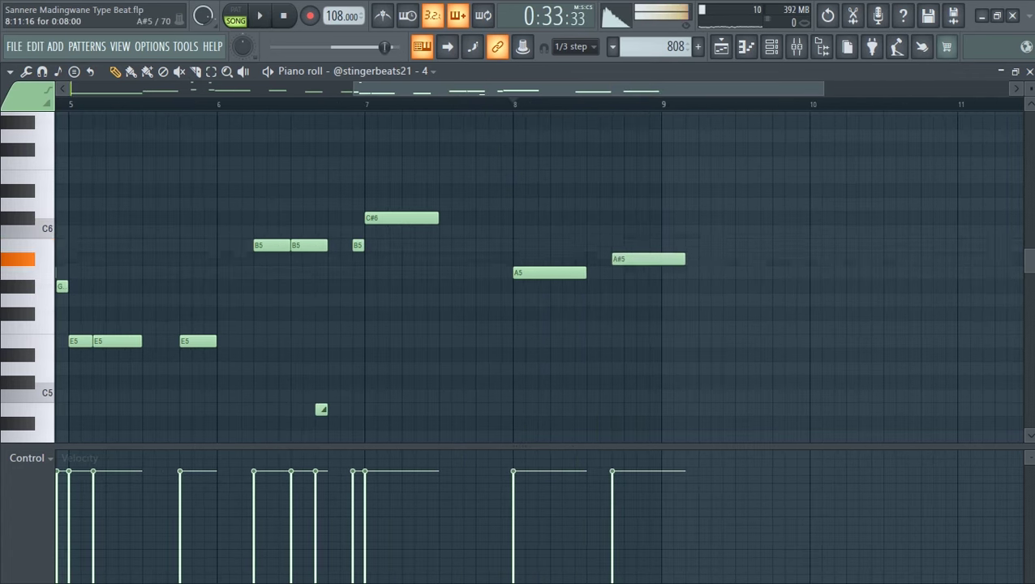
{"action": "left_click_drag", "start_coordinate": [659, 273], "coordinate": [598, 272]}
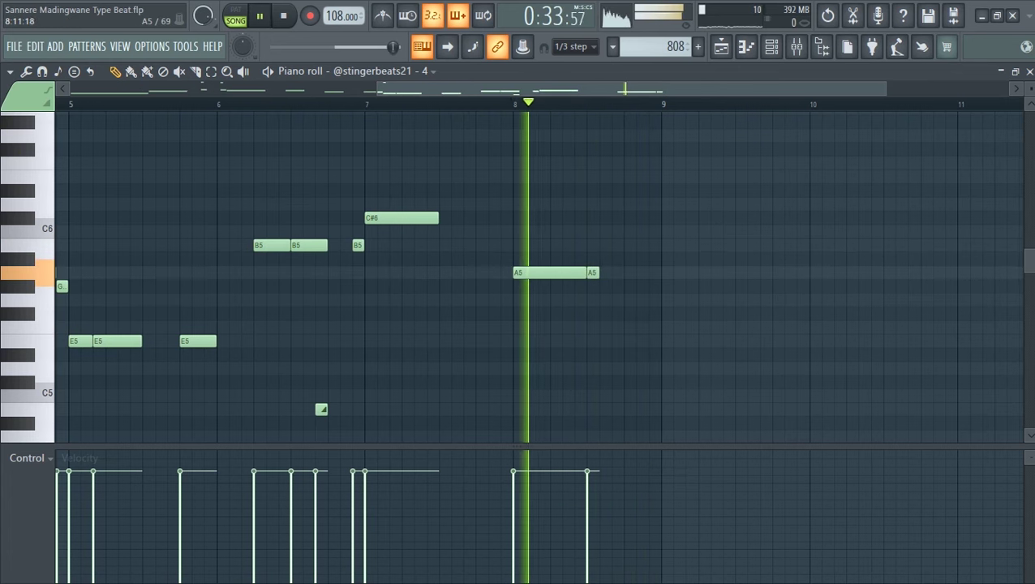
{"action": "left_click", "coordinate": [615, 273]}
{"action": "key", "text": "space"}
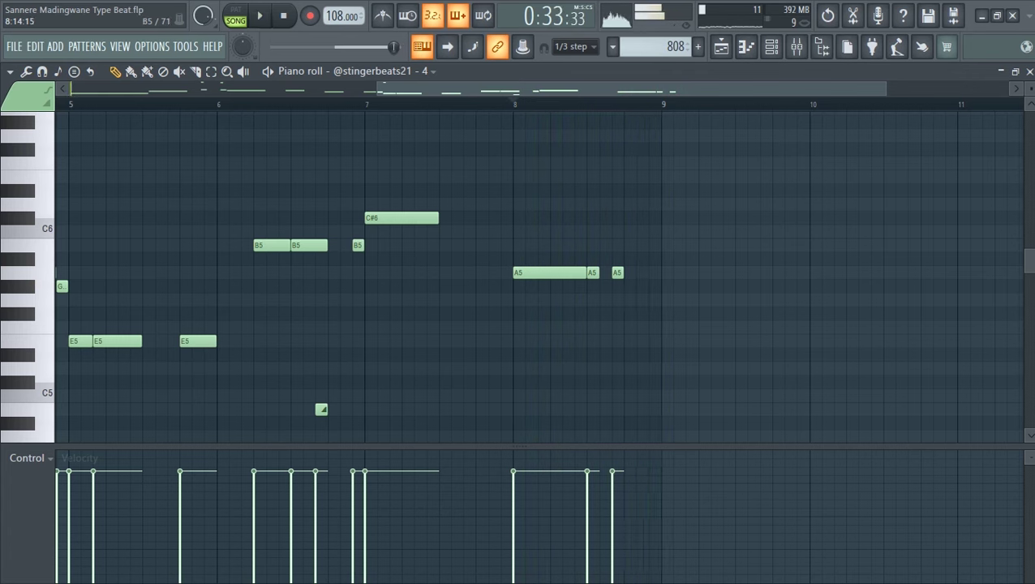
{"action": "key", "text": "space"}
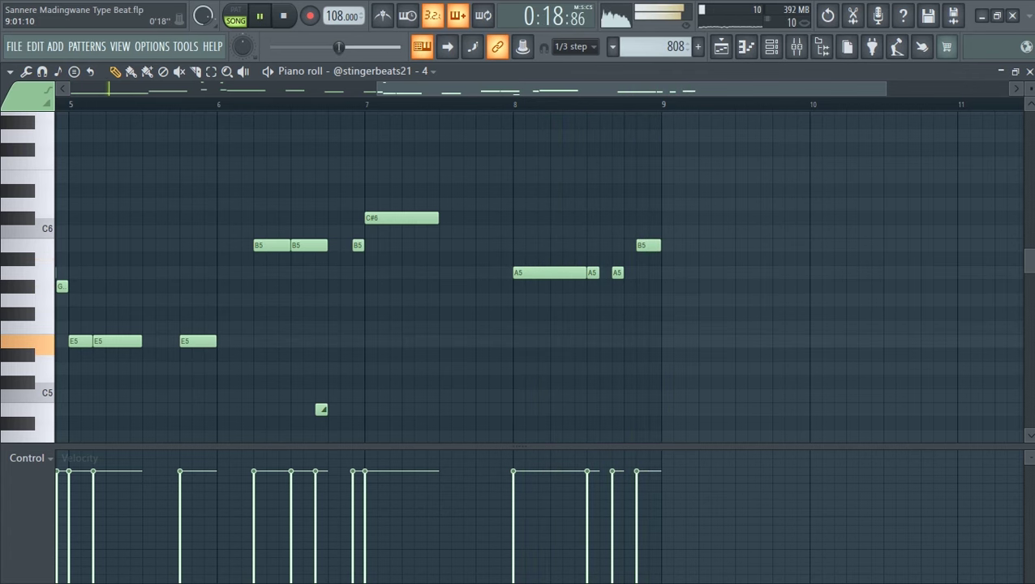
Step: Open the ostrings channel's empty piano roll within the 808 pattern and play the beat
{"action": "key", "text": "F5"}
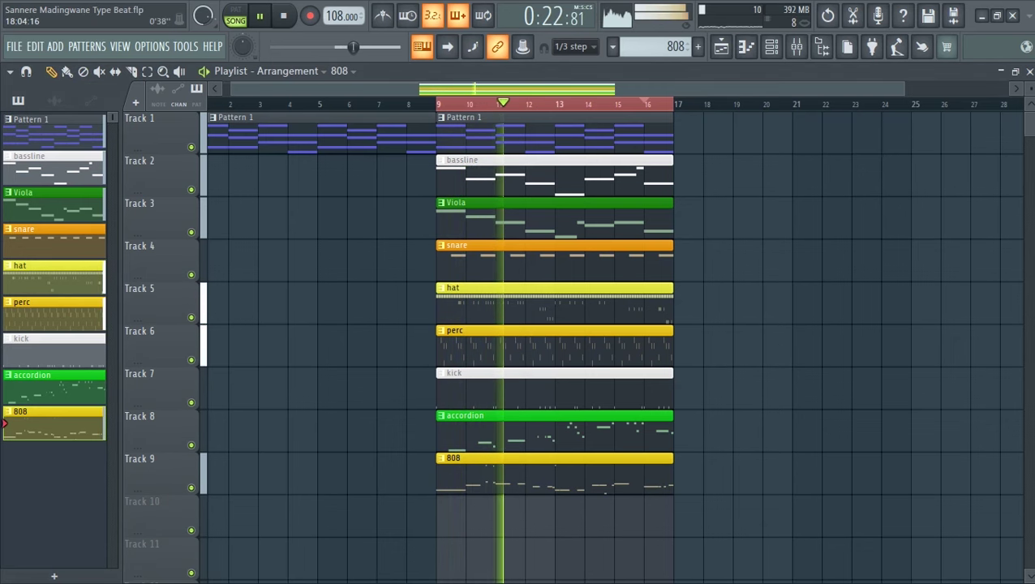
{"action": "key", "text": "F6"}
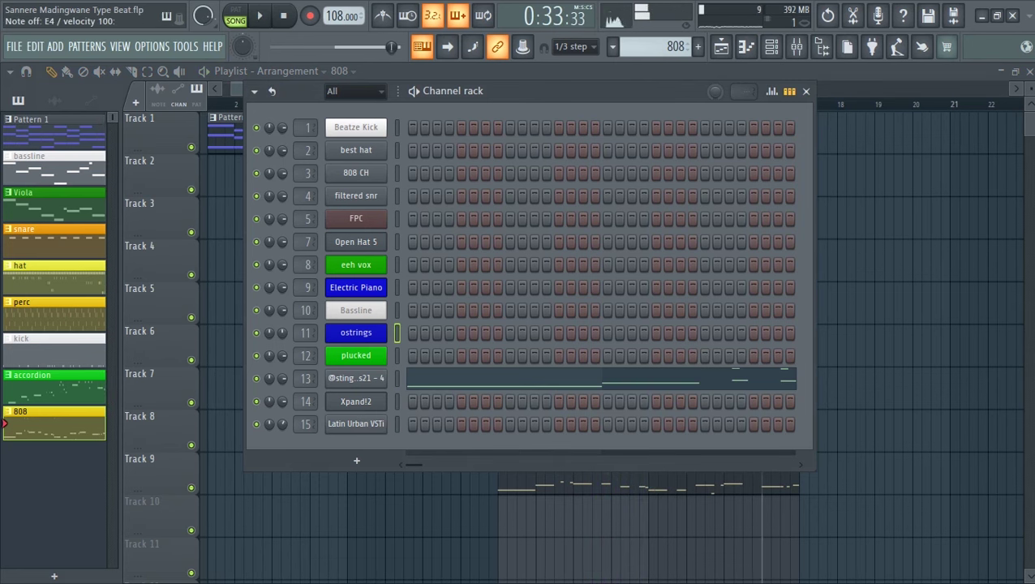
{"action": "right_click", "coordinate": [381, 333]}
{"action": "left_click", "coordinate": [406, 332]}
{"action": "key", "text": "space"}
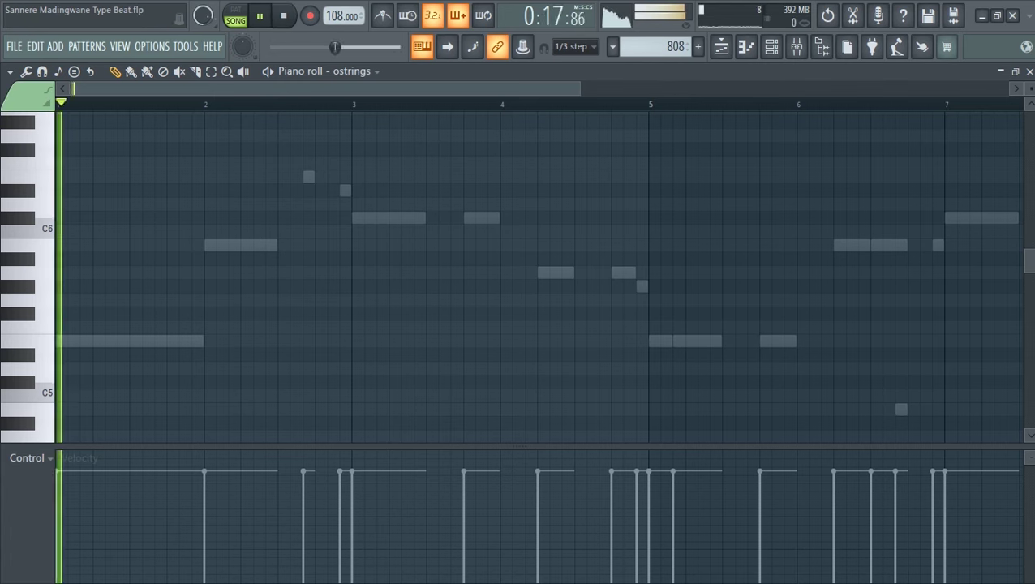
Step: Build a B5, E6 and G#6 chord at 1:03:16, removing the stray C6 and shortening each note to 0:01:08
{"action": "left_click_drag", "start_coordinate": [581, 88], "coordinate": [396, 88]}
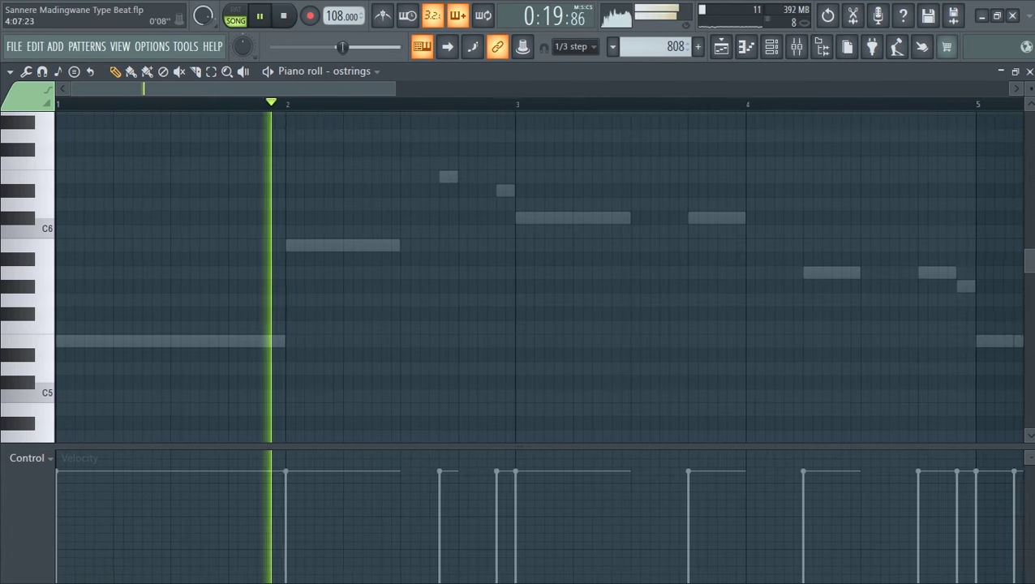
{"action": "mouse_move", "coordinate": [92, 135]}
{"action": "left_mouse_down"}
{"action": "mouse_move", "coordinate": [94, 116]}
{"action": "mouse_move", "coordinate": [97, 134]}
{"action": "left_mouse_up"}
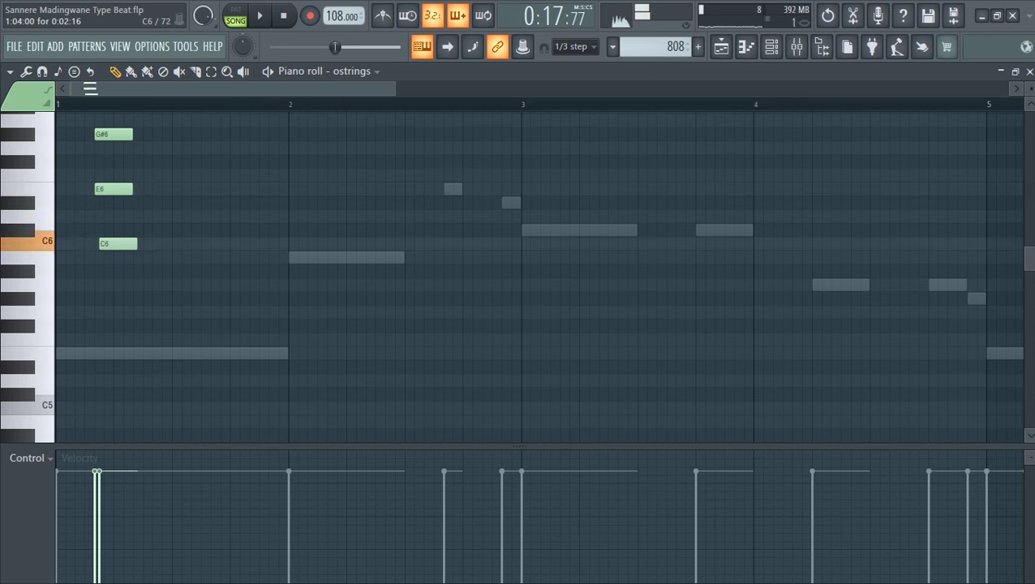
{"action": "left_click", "coordinate": [120, 243]}
{"action": "right_click", "coordinate": [123, 244]}
{"action": "key", "text": "space"}
{"action": "key", "text": "space"}
{"action": "left_click_drag", "start_coordinate": [131, 258], "coordinate": [113, 257]}
{"action": "left_click_drag", "start_coordinate": [131, 189], "coordinate": [112, 189]}
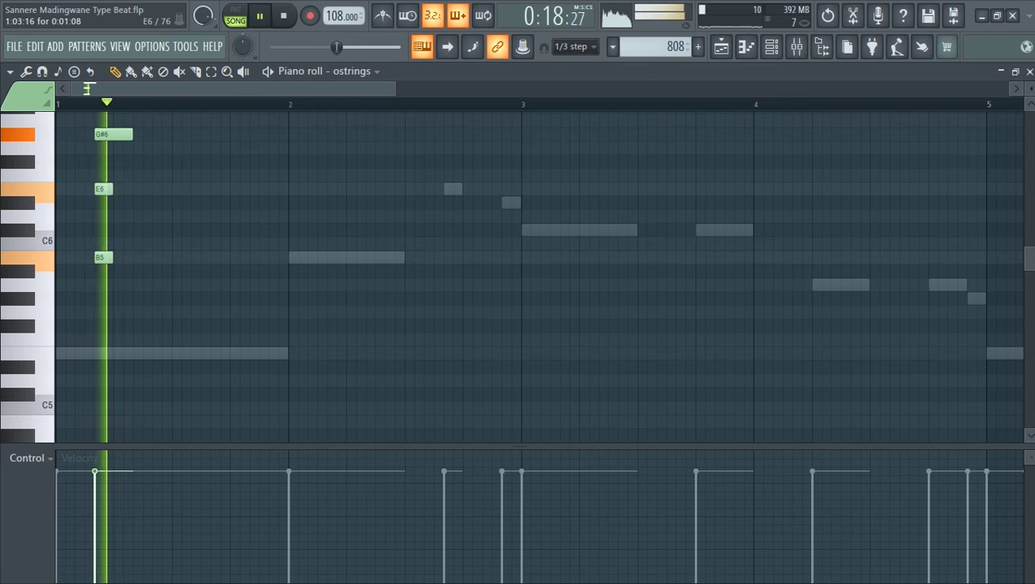
{"action": "left_click_drag", "start_coordinate": [131, 134], "coordinate": [113, 133]}
{"action": "key", "text": "space"}
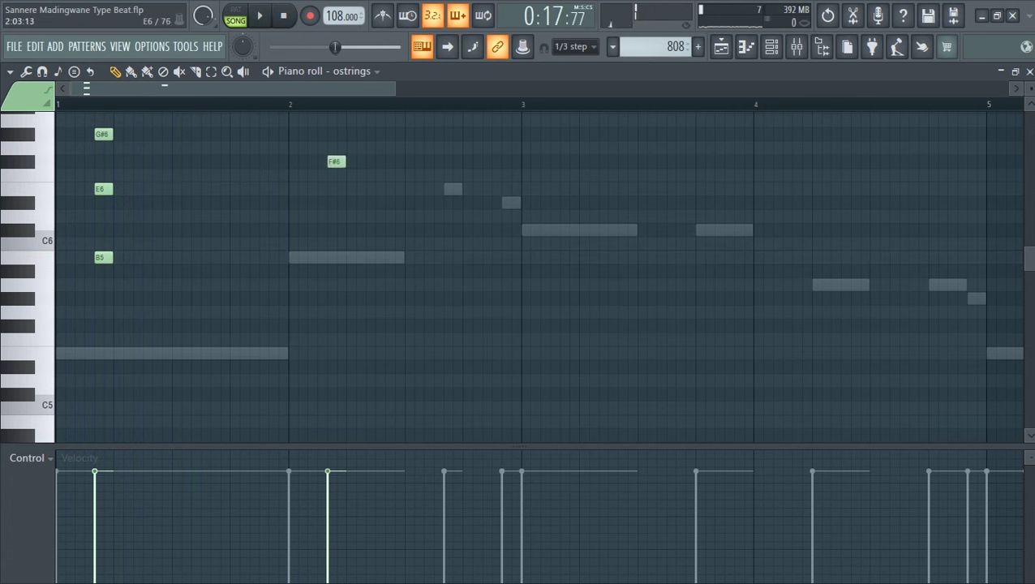
Step: Add short chords B5-D#6-F#6 in bar 2 and B5-E6-G#6 in bar 3, plus A5 and E6 notes early in bar 4
{"action": "key", "text": "space"}
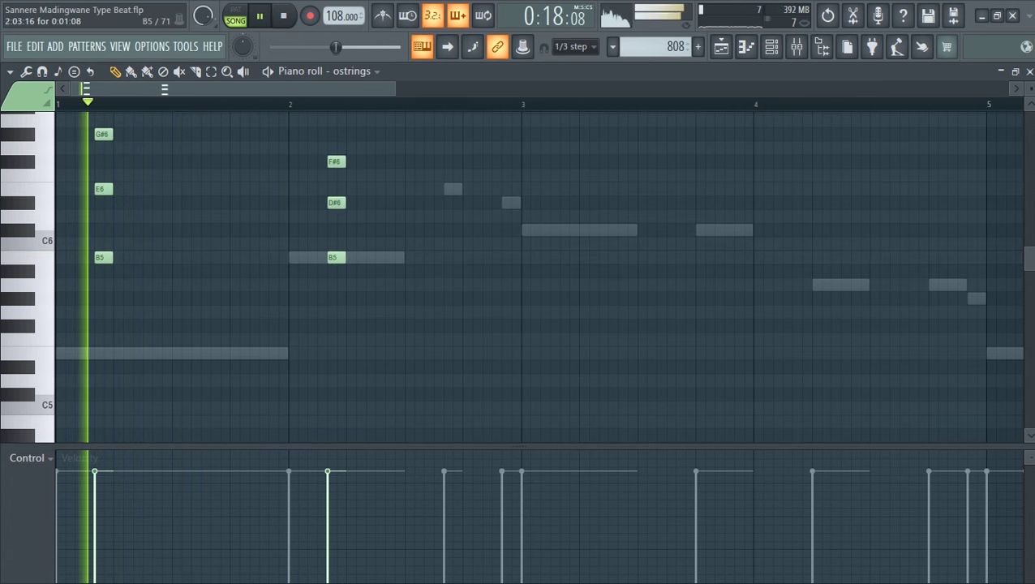
{"action": "left_click_drag", "start_coordinate": [395, 88], "coordinate": [499, 89]}
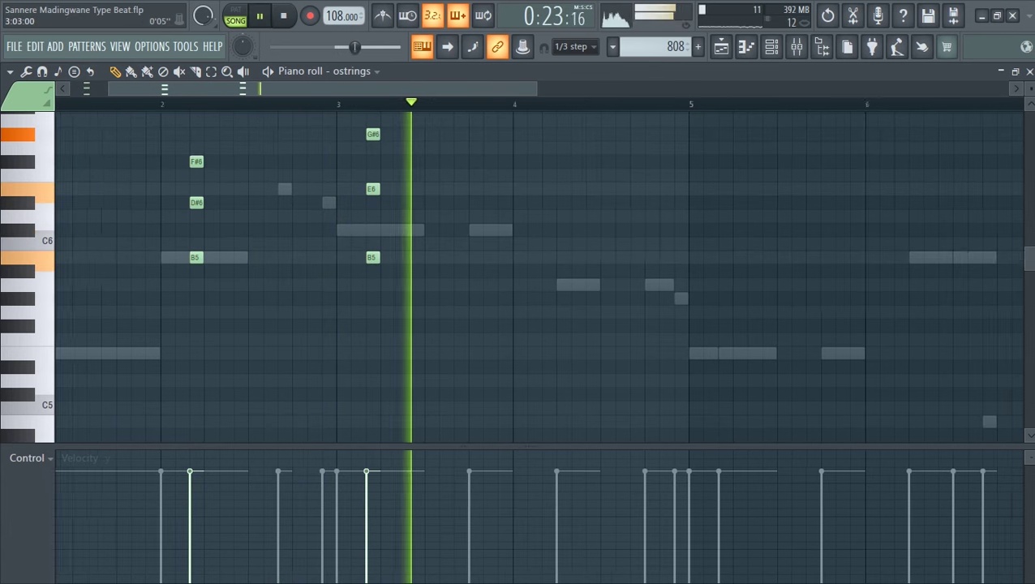
{"action": "key", "text": "space"}
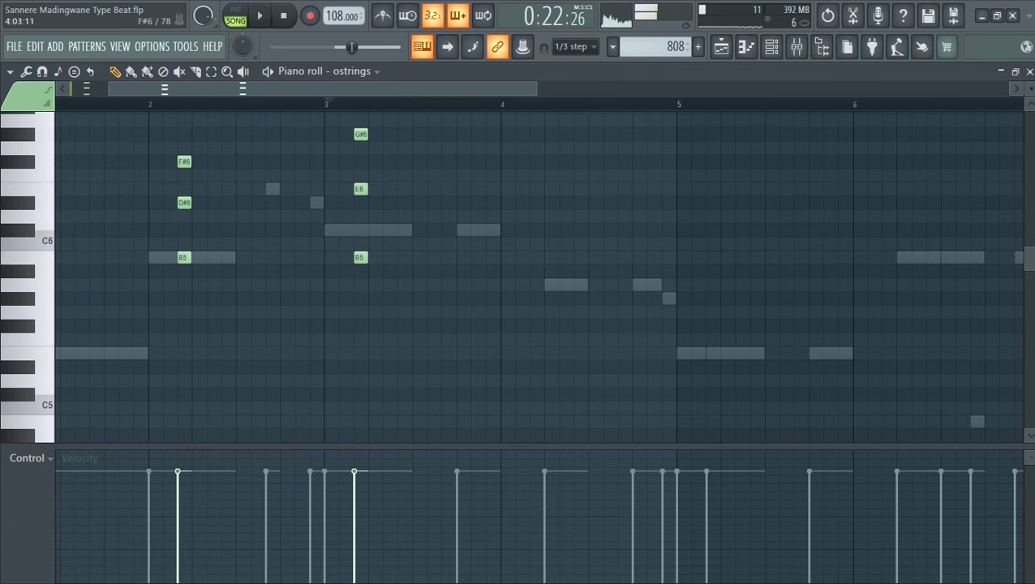
{"action": "key", "text": "space"}
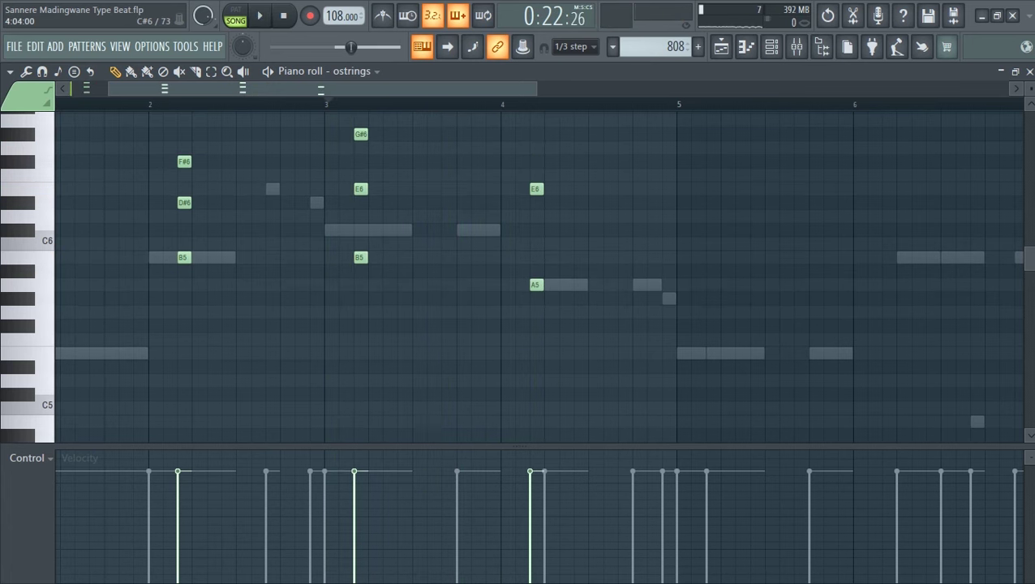
Step: Add a C#6 note to the bar 4 chord and duplicate all four bars of chords into bars 5 to 8
{"action": "left_click_drag", "start_coordinate": [479, 88], "coordinate": [721, 88]}
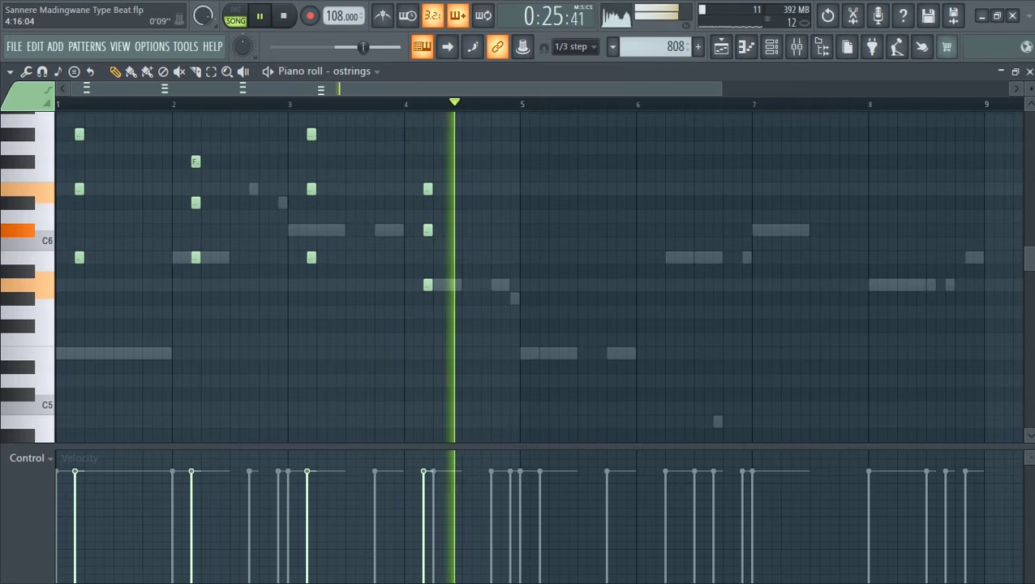
{"action": "key", "text": "ctrl+a"}
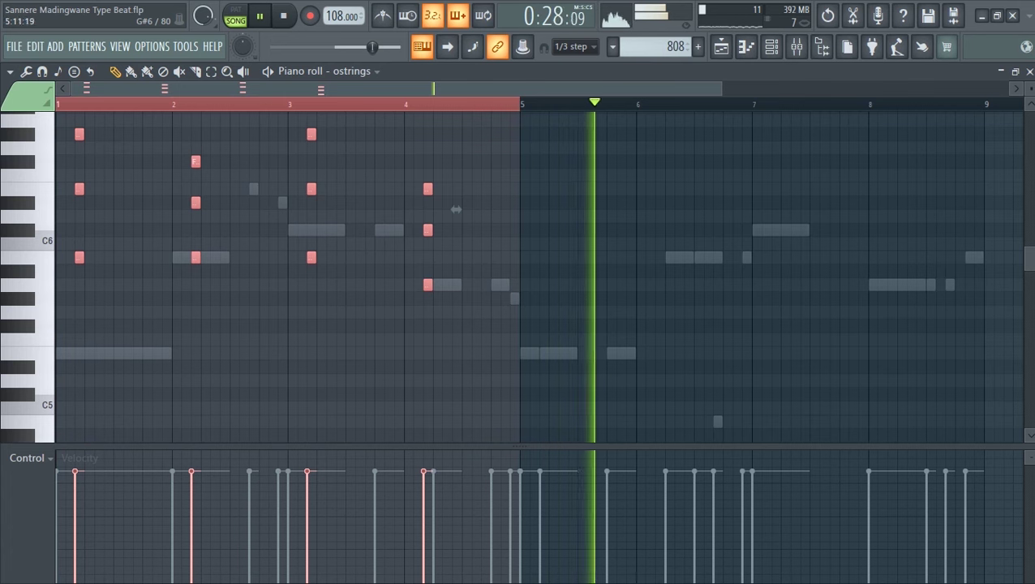
{"action": "key", "text": "ctrl+b"}
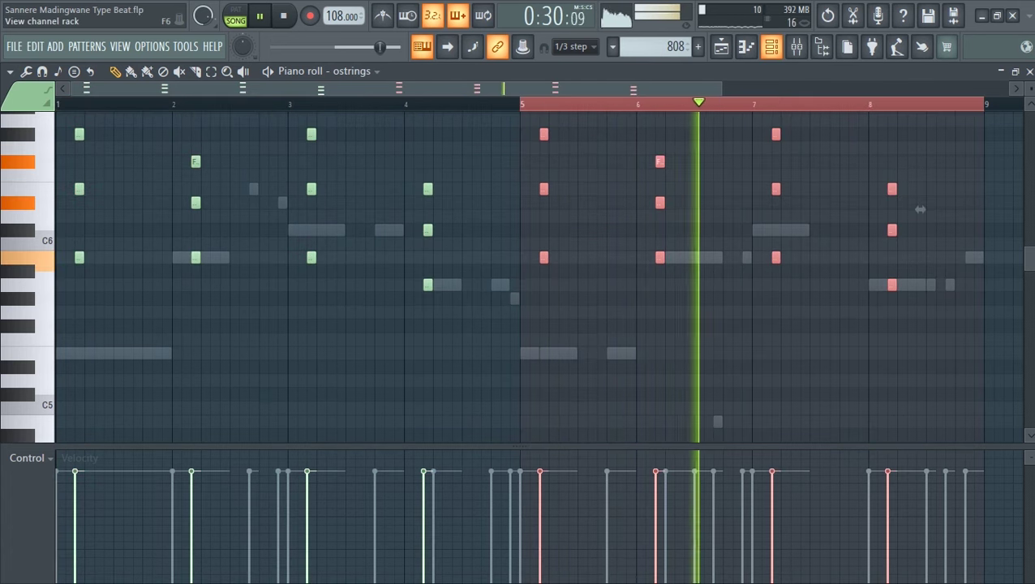
Step: Load Fruity Delay 2 into slot 1 of the ostrings mixer track and slightly lower the conga 02 track's level
{"action": "key", "text": "F6"}
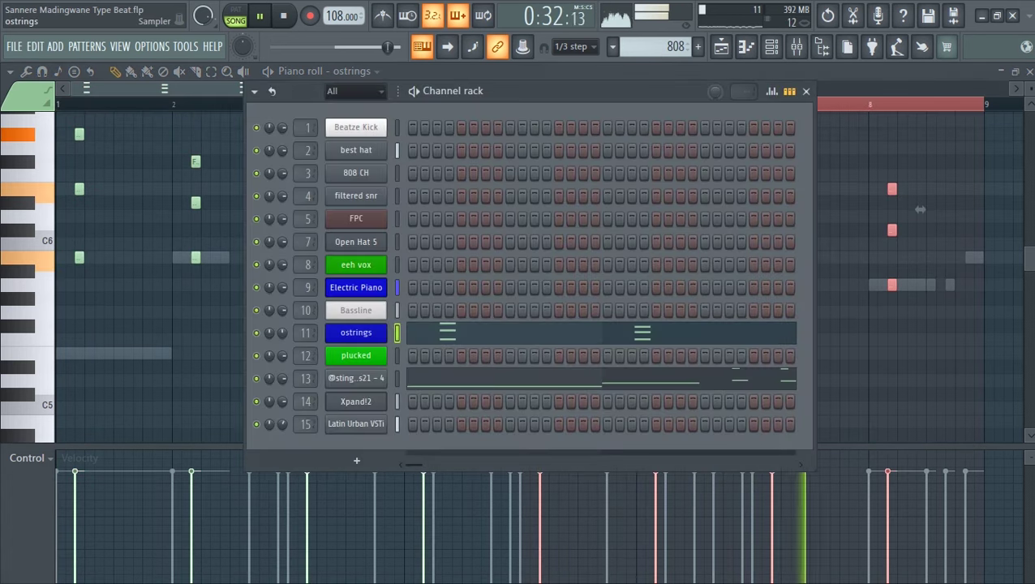
{"action": "left_click", "coordinate": [356, 333]}
{"action": "key", "text": "F9"}
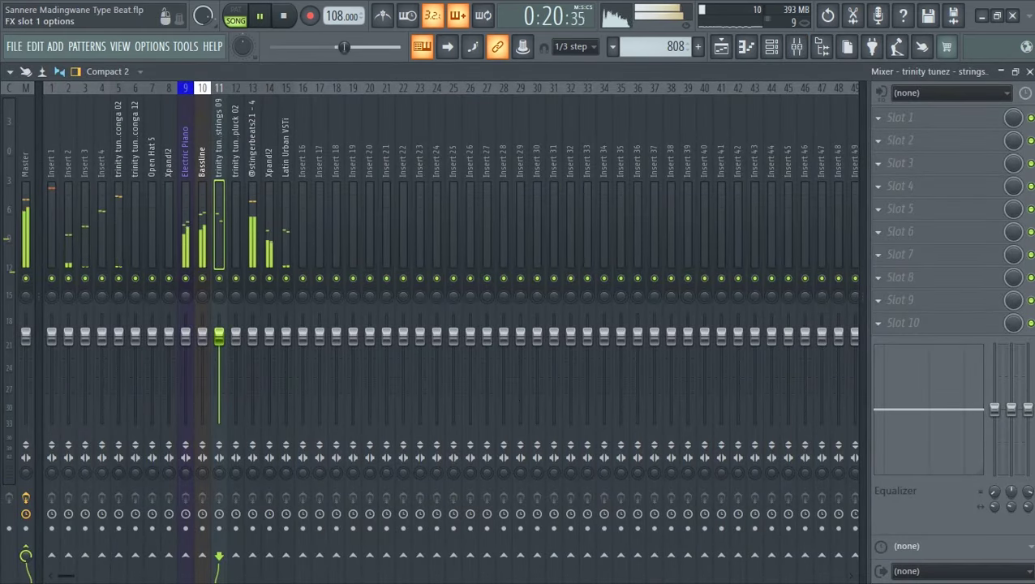
{"action": "left_click", "coordinate": [900, 117]}
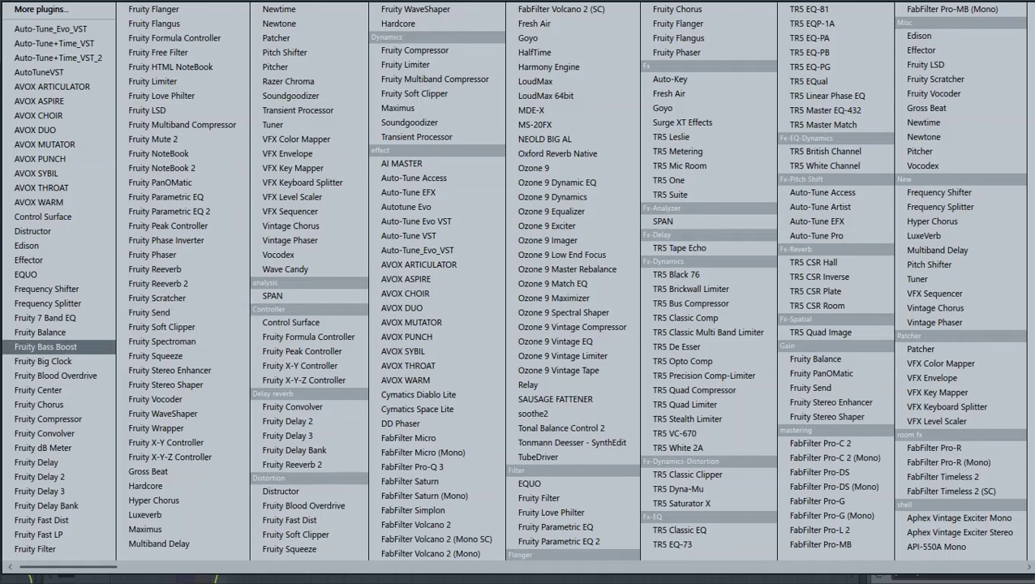
{"action": "left_click", "coordinate": [47, 477]}
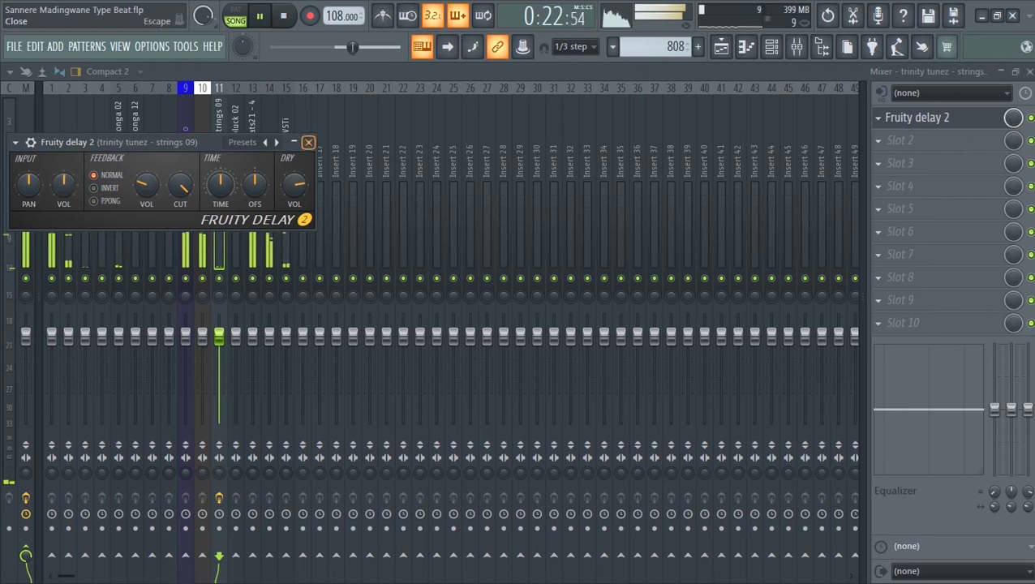
{"action": "left_click", "coordinate": [309, 142]}
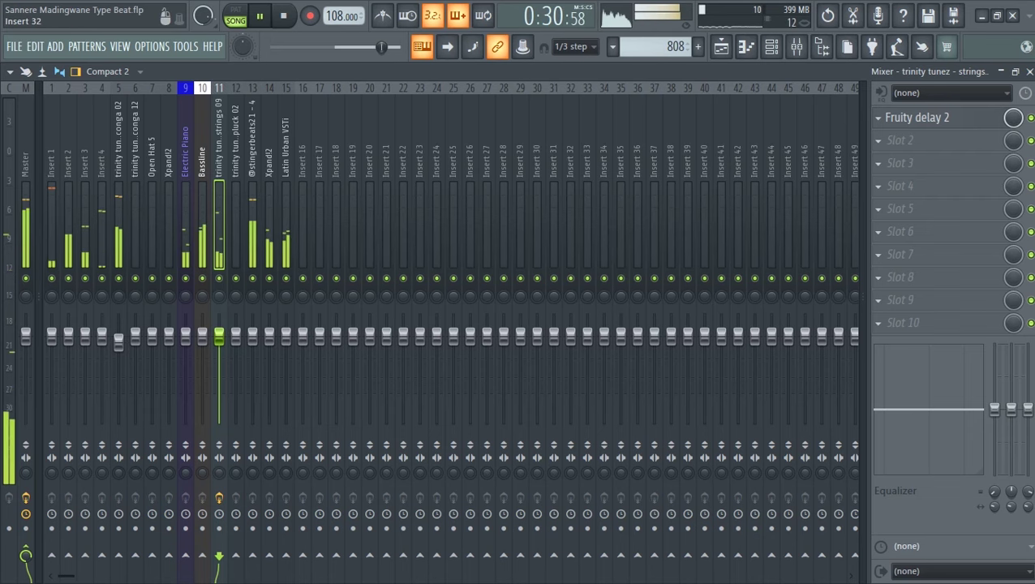
Step: Return to the playlist and save the project
{"action": "left_click", "coordinate": [721, 46]}
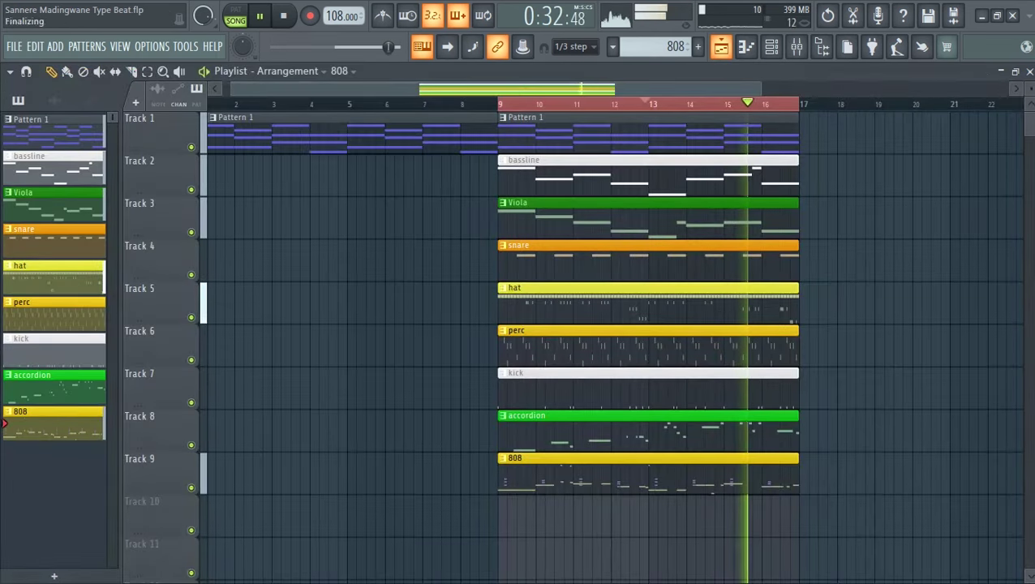
{"action": "key", "text": "ctrl+s"}
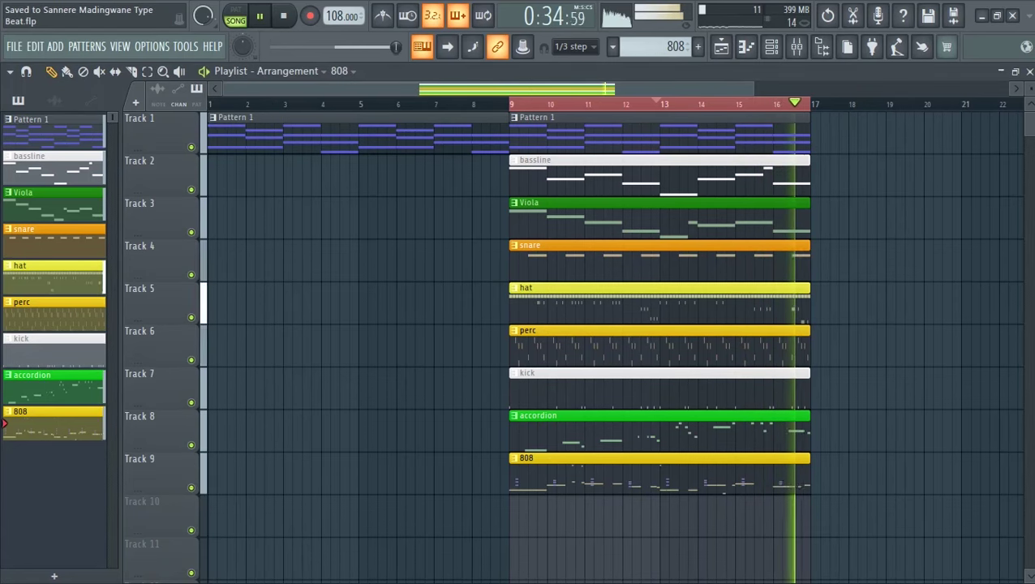
{"action": "scroll", "coordinate": [614, 325], "scroll_direction": "down", "scroll_amount": 1}
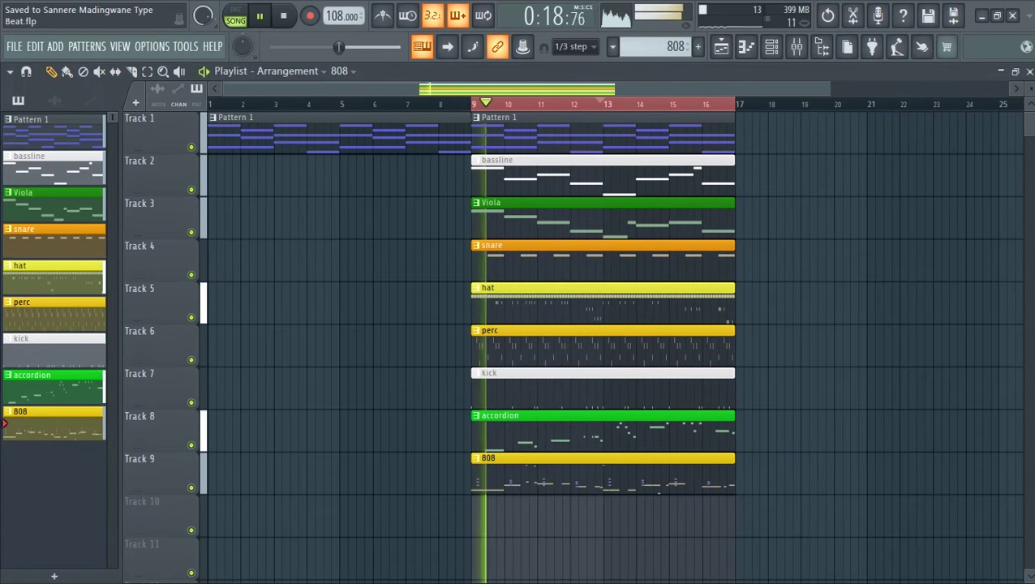
{"action": "scroll", "coordinate": [614, 325], "scroll_direction": "right", "scroll_amount": 1}
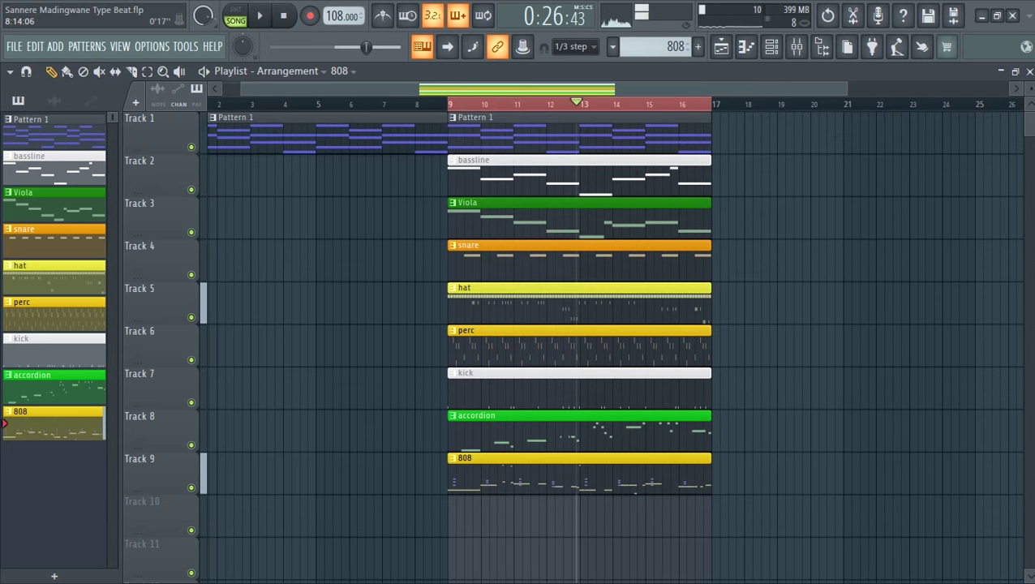
Step: Clear the time selection, select all clips on tracks 1 to 9 starting at bar 9, and duplicate the block three times
{"action": "double_click", "coordinate": [444, 103]}
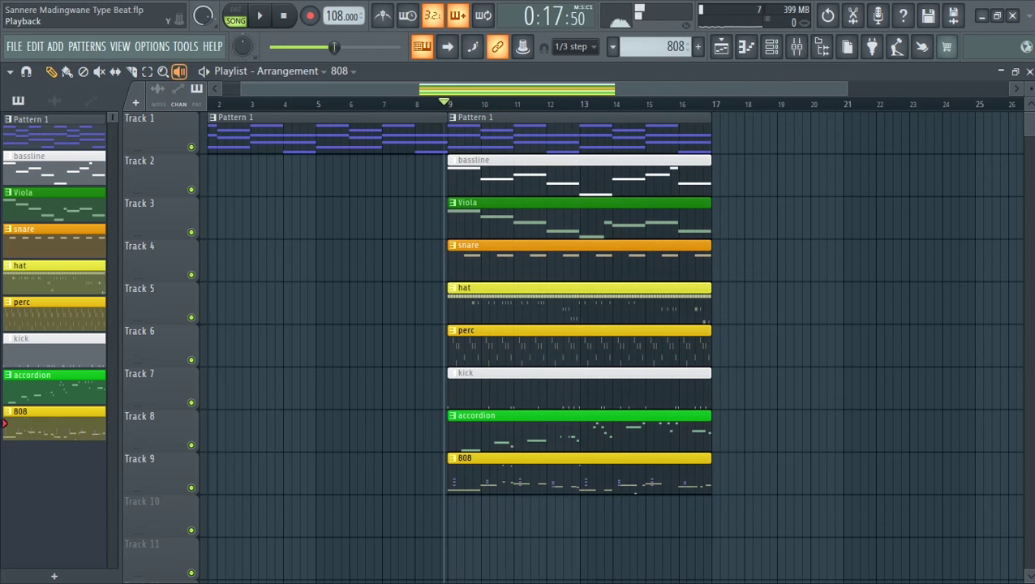
{"action": "left_click_drag", "start_coordinate": [790, 111], "coordinate": [486, 489]}
{"action": "key", "text": "ctrl+b"}
{"action": "key", "text": "ctrl+b"}
{"action": "key", "text": "ctrl+b"}
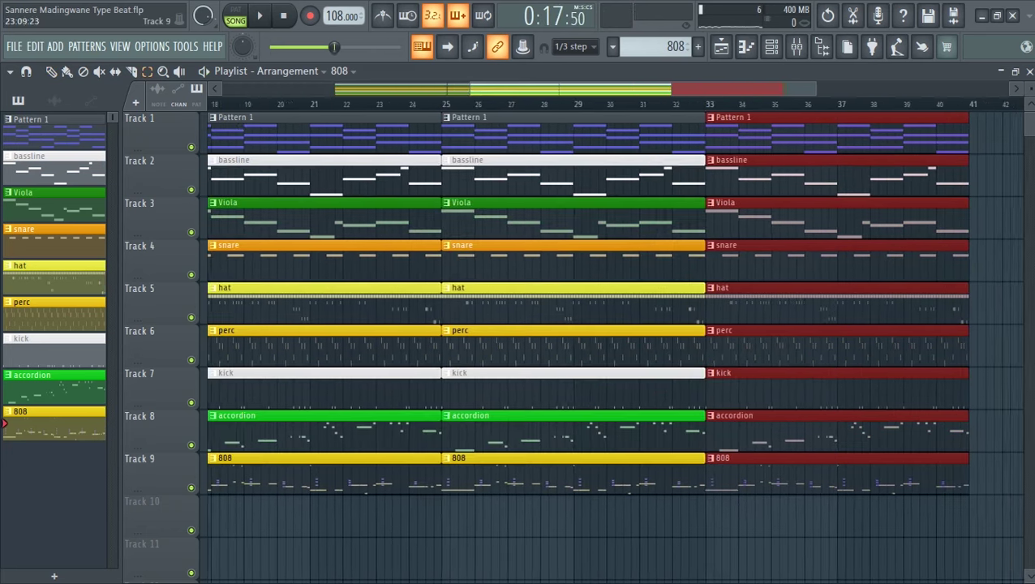
Step: Delete the bassline, perc, kick and 808 clips that start at bar 9 while playing the section
{"action": "scroll", "coordinate": [638, 349], "scroll_direction": "left", "scroll_amount": 5}
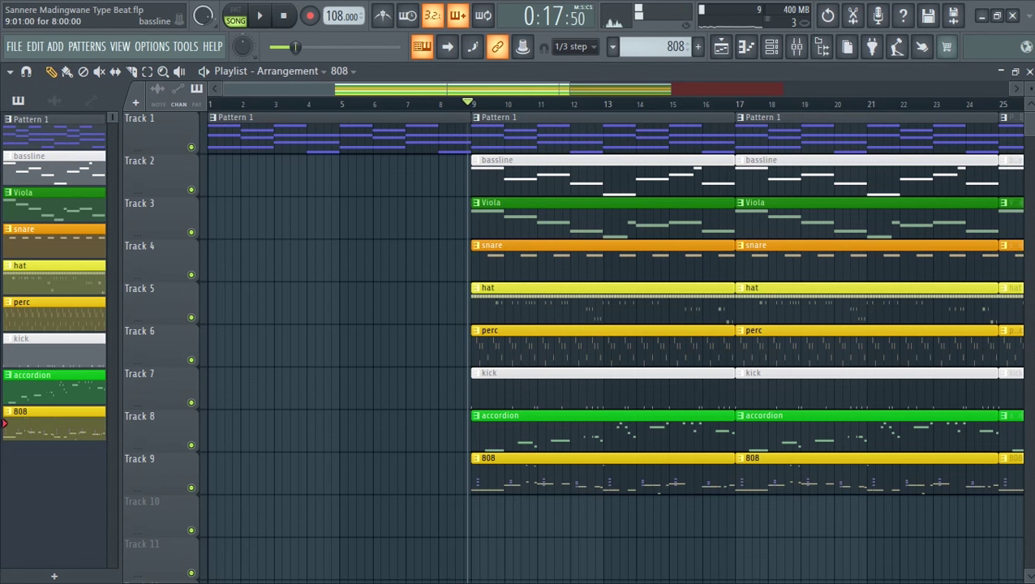
{"action": "right_click", "coordinate": [536, 176]}
{"action": "key", "text": "space"}
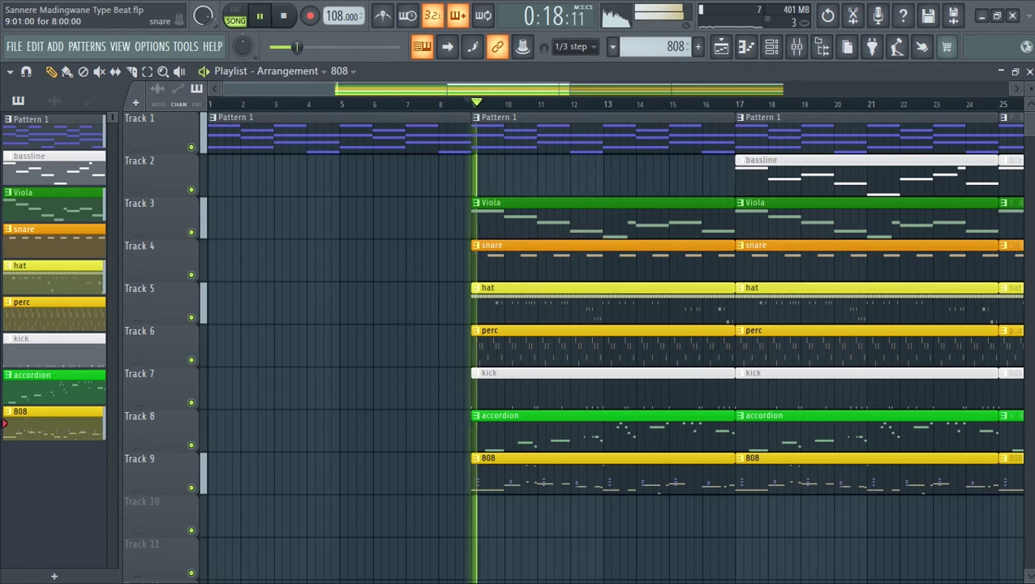
{"action": "key", "text": "space"}
{"action": "key", "text": "space"}
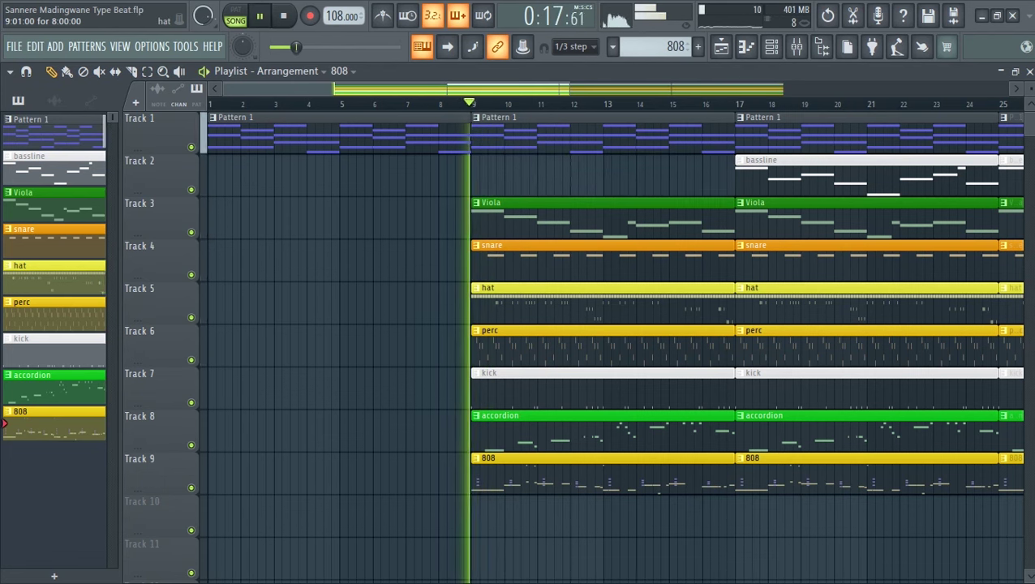
{"action": "right_click", "coordinate": [494, 349]}
{"action": "right_click", "coordinate": [503, 388]}
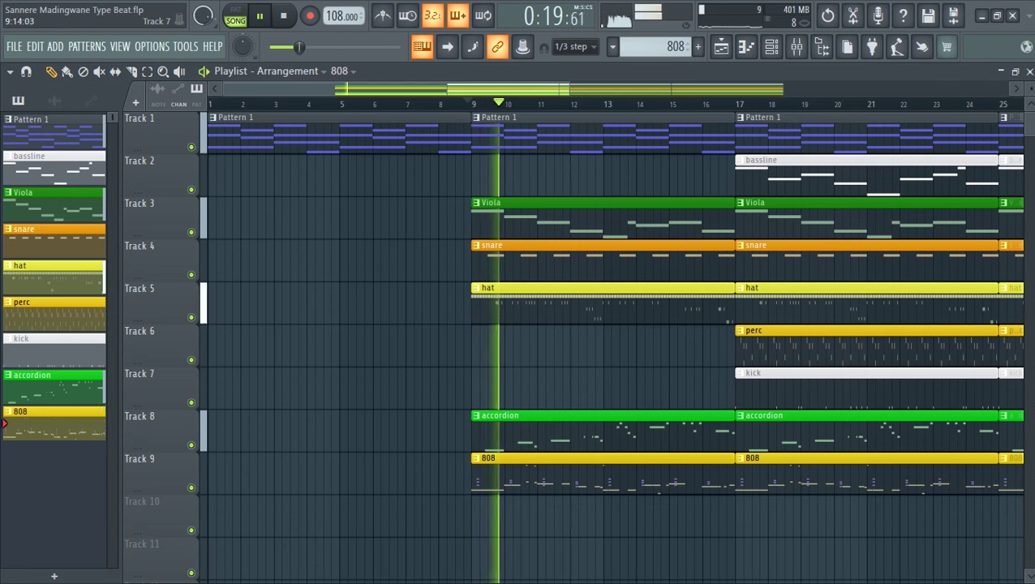
{"action": "right_click", "coordinate": [503, 473]}
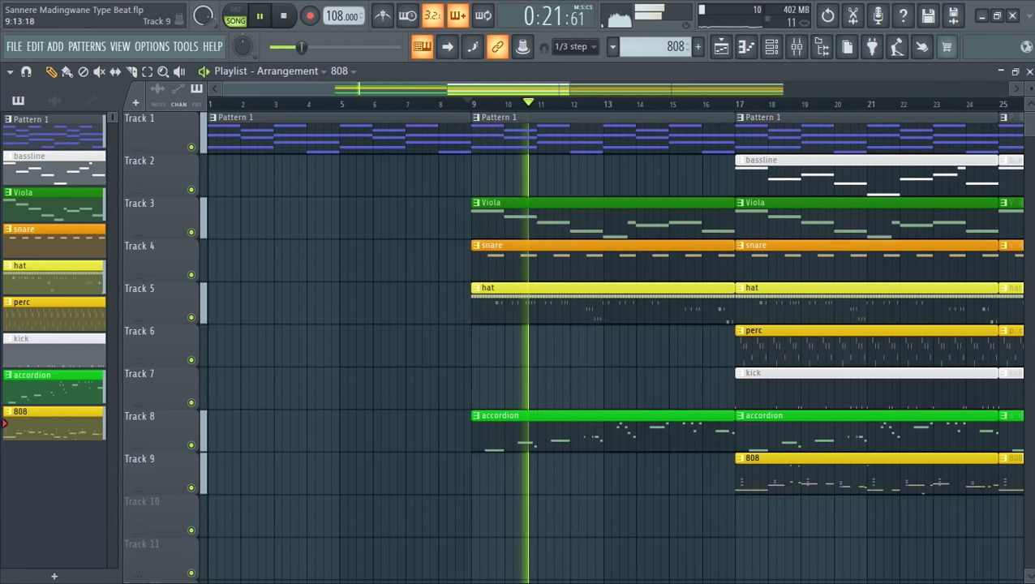
Step: View the 808 clip's notes in the piano roll, return to the playlist and set the global snap to Line
{"action": "double_click", "coordinate": [793, 477]}
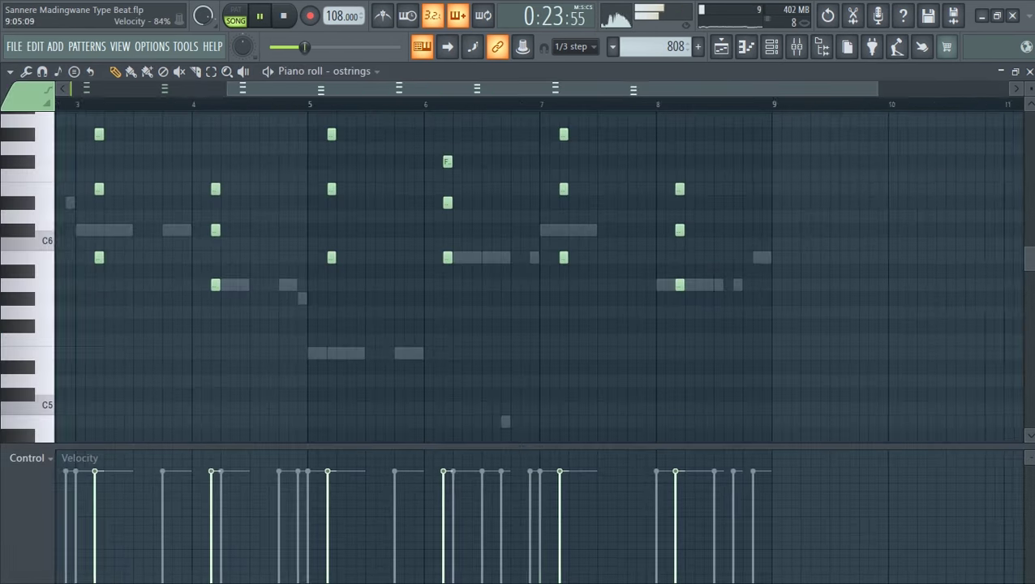
{"action": "left_click", "coordinate": [721, 47]}
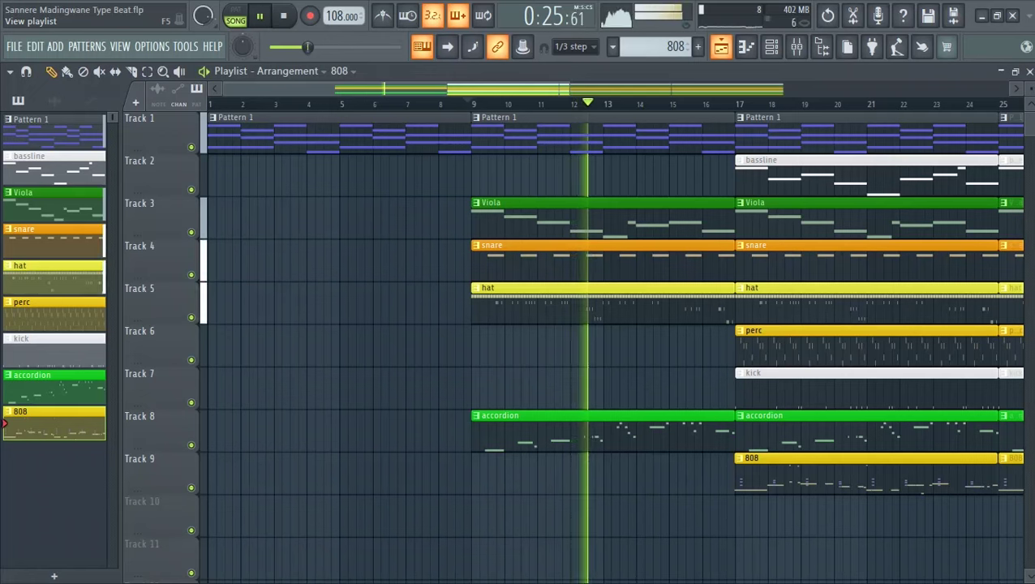
{"action": "left_click", "coordinate": [576, 46]}
{"action": "left_click", "coordinate": [578, 84]}
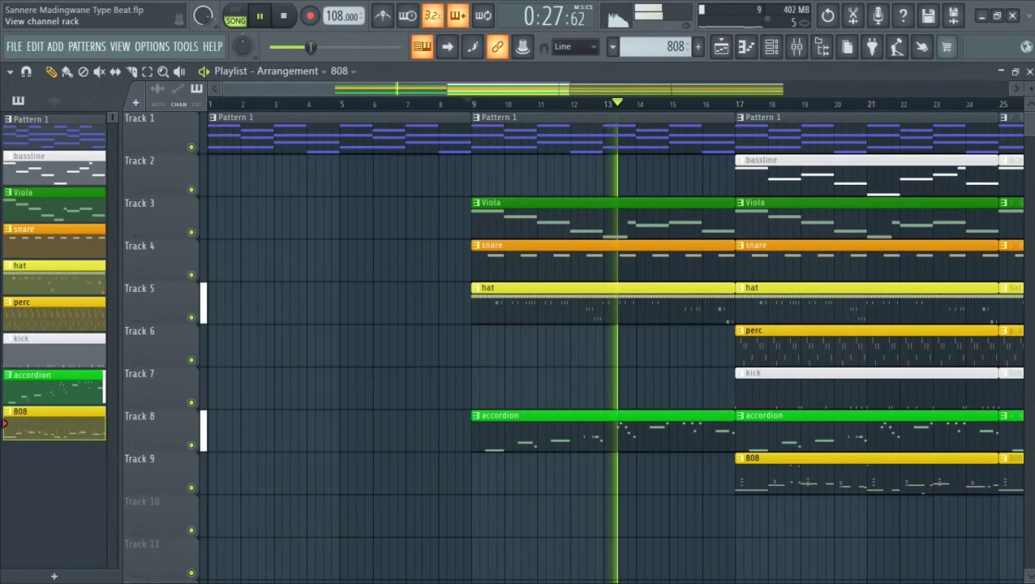
{"action": "left_click", "coordinate": [772, 46]}
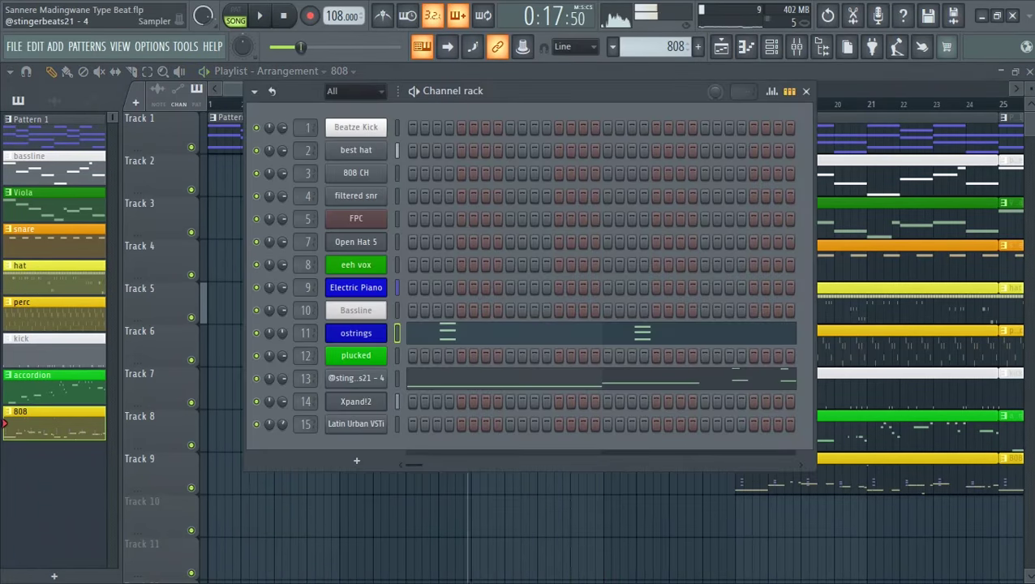
{"action": "right_click", "coordinate": [382, 378]}
{"action": "left_click", "coordinate": [550, 382]}
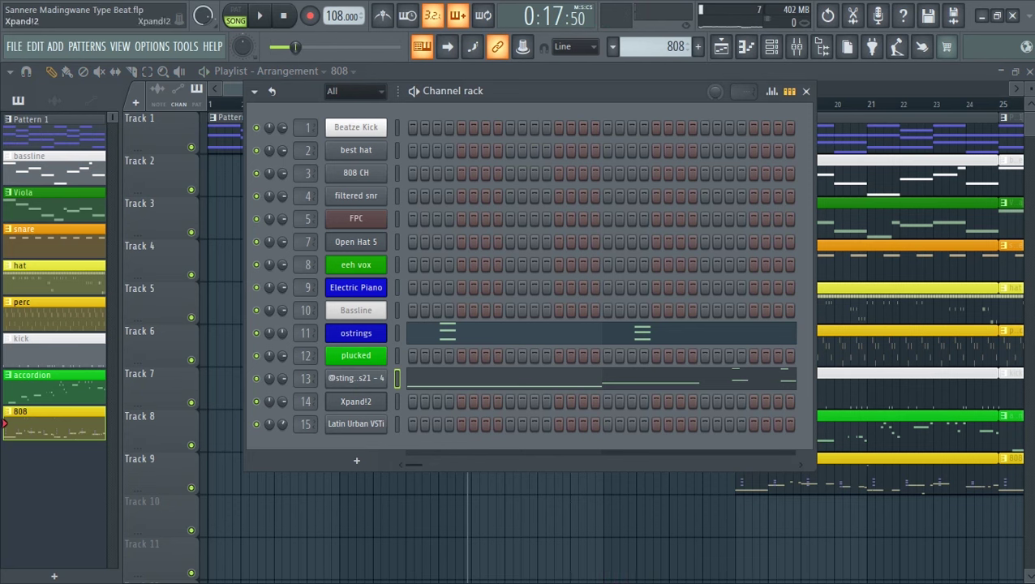
{"action": "right_click", "coordinate": [382, 378]}
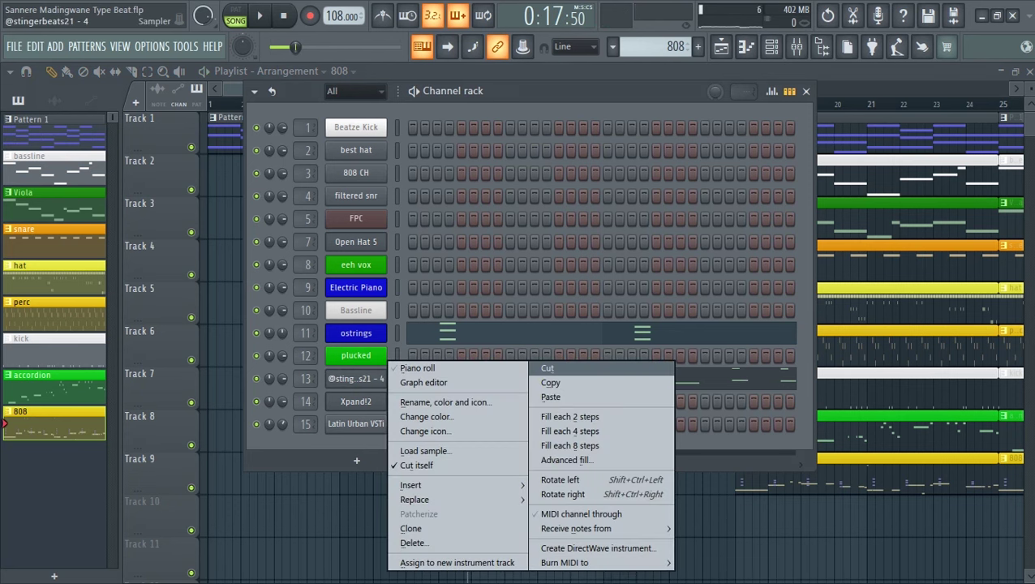
{"action": "left_click", "coordinate": [548, 368]}
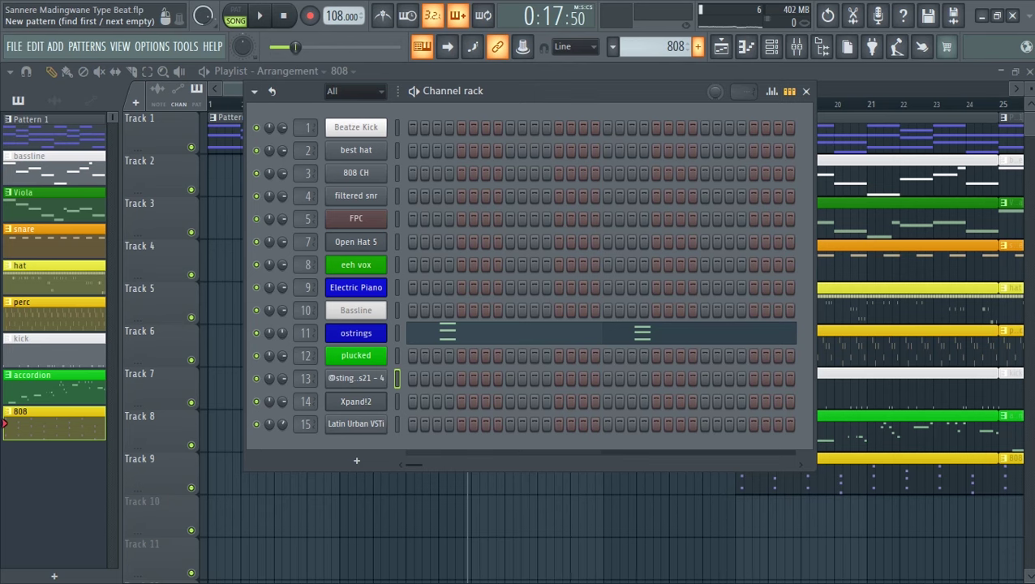
Step: Create a new pattern named 808 #2 and place it on track 10 at bar 17 in the playlist
{"action": "left_click", "coordinate": [697, 46]}
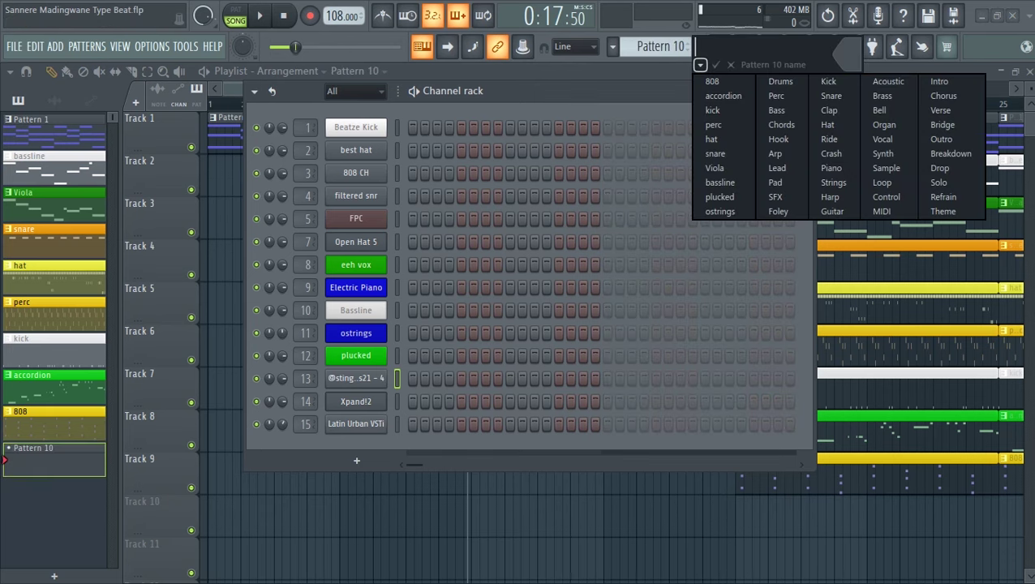
{"action": "left_click", "coordinate": [712, 81]}
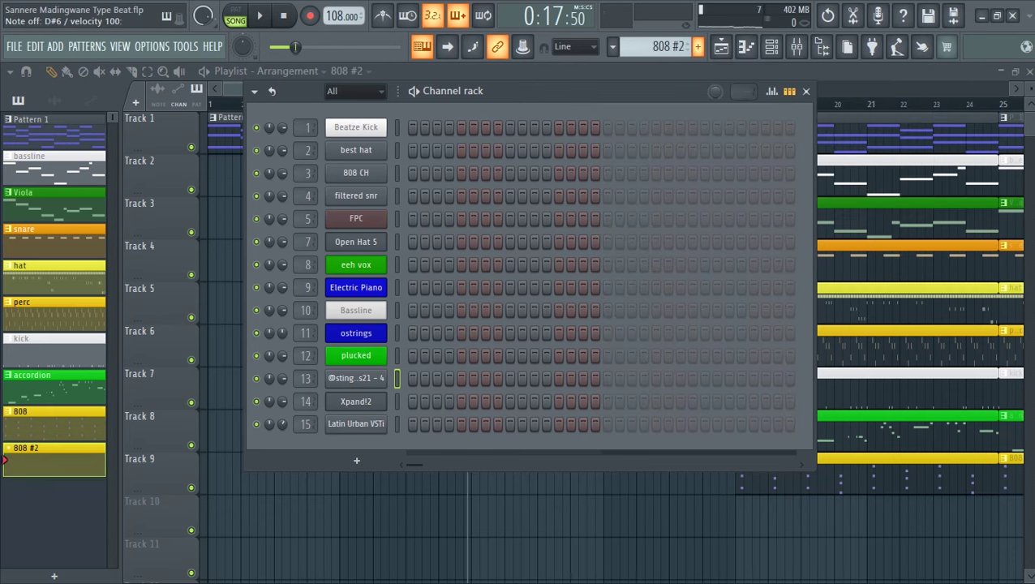
{"action": "key", "text": "F6"}
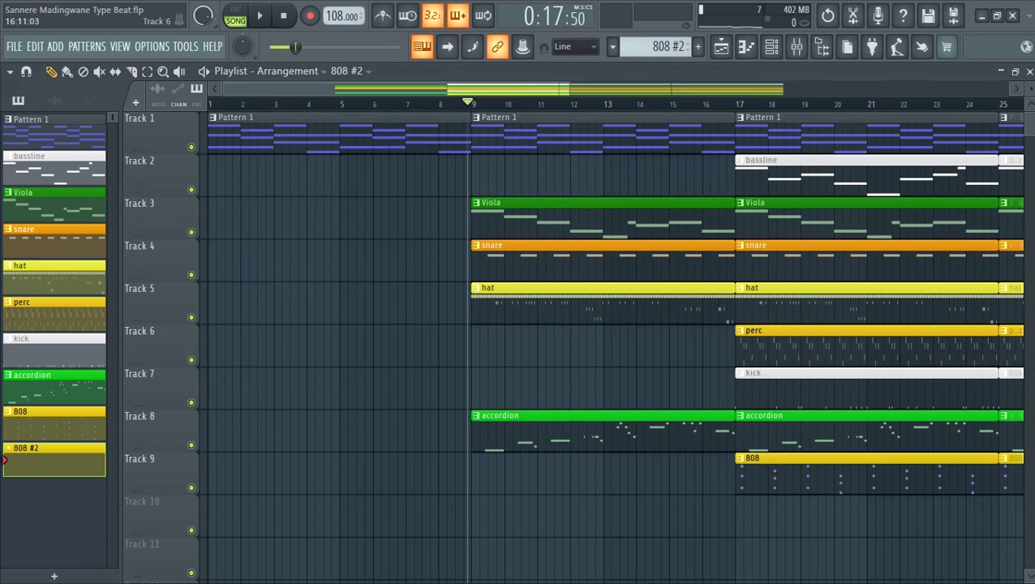
{"action": "left_click", "coordinate": [740, 507]}
{"action": "key", "text": "F6"}
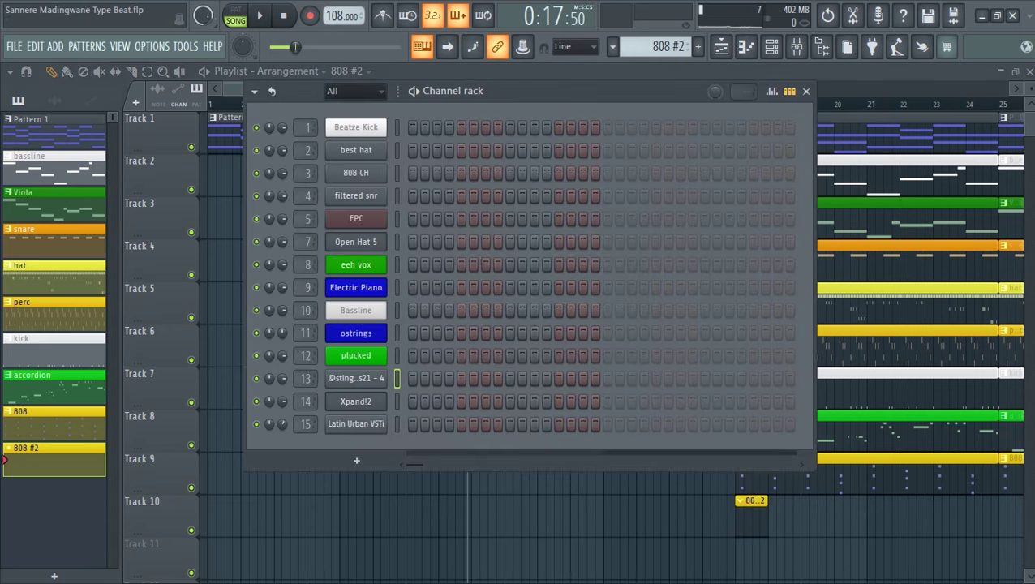
{"action": "right_click", "coordinate": [327, 378]}
{"action": "left_click", "coordinate": [609, 398]}
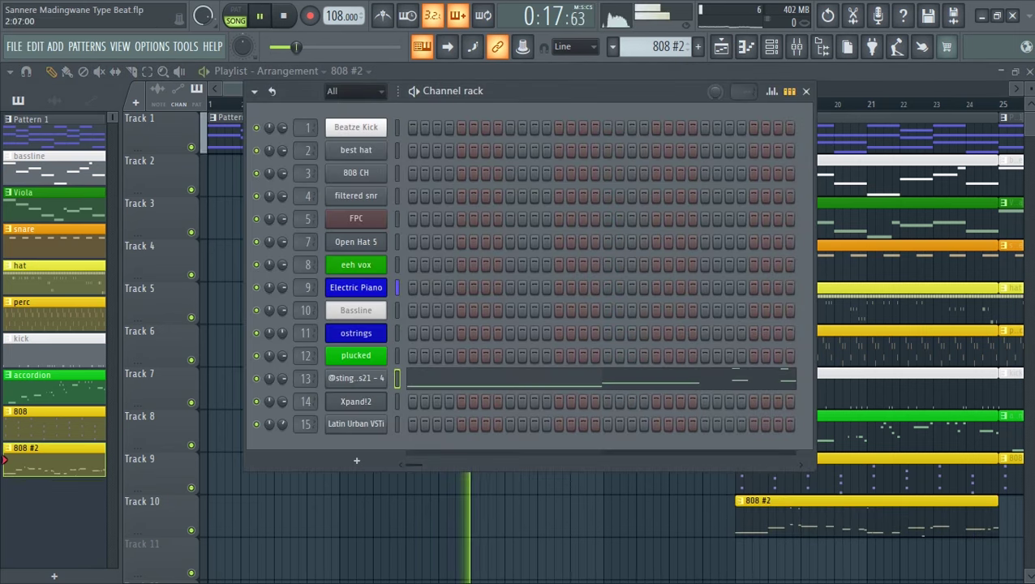
Step: Rename the original 808 pattern on track 9 to stringer and change its color to blue
{"action": "double_click", "coordinate": [754, 482]}
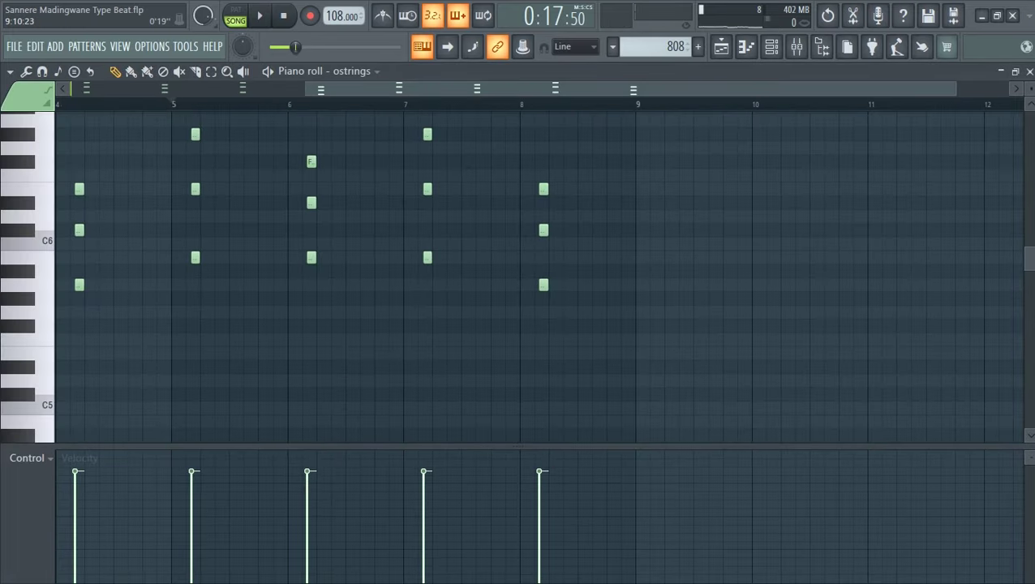
{"action": "left_click", "coordinate": [663, 46]}
{"action": "left_click", "coordinate": [779, 134]}
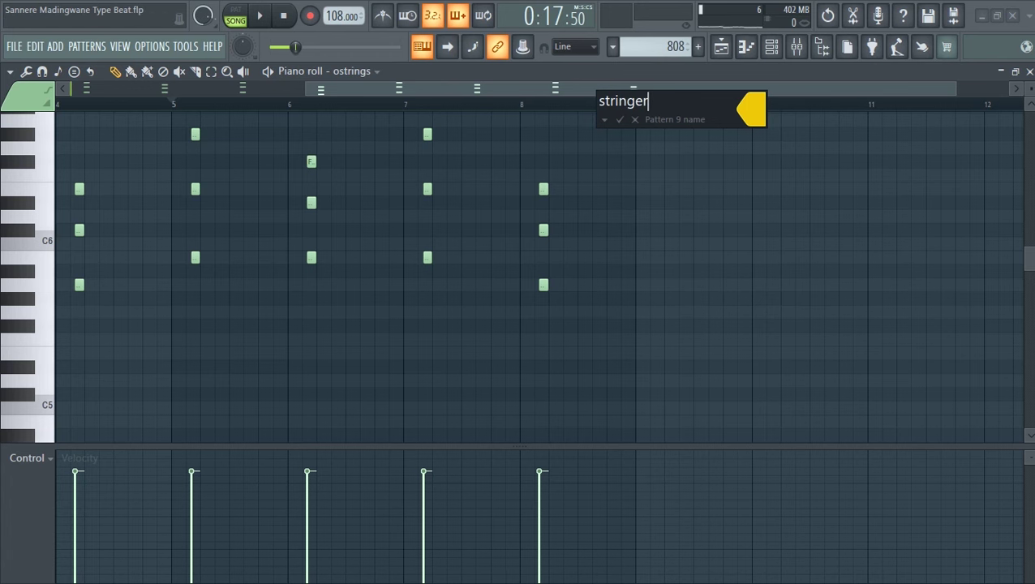
{"action": "key", "text": "Return"}
{"action": "left_click", "coordinate": [836, 177]}
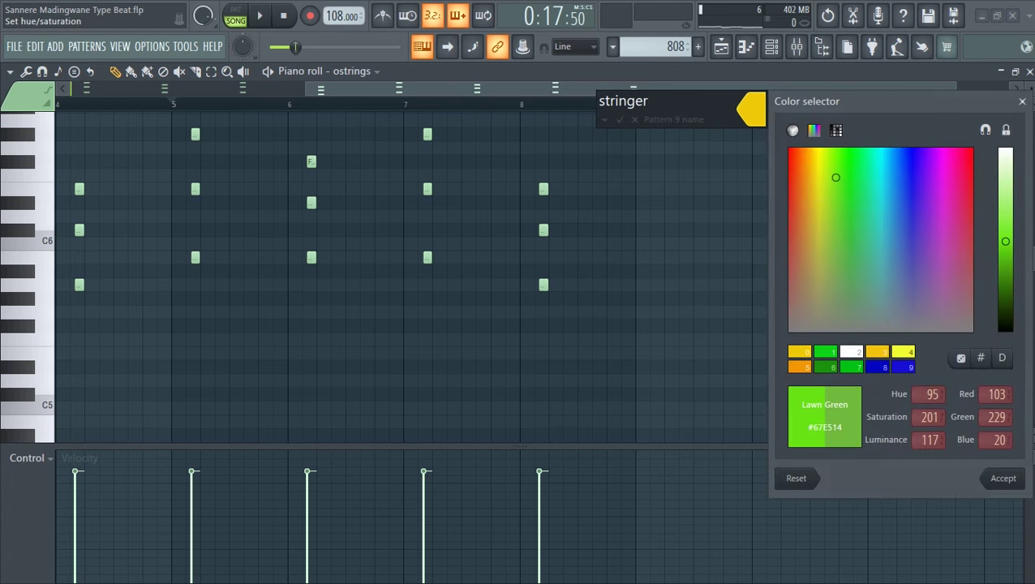
{"action": "left_click", "coordinate": [916, 167]}
{"action": "left_click", "coordinate": [1004, 477]}
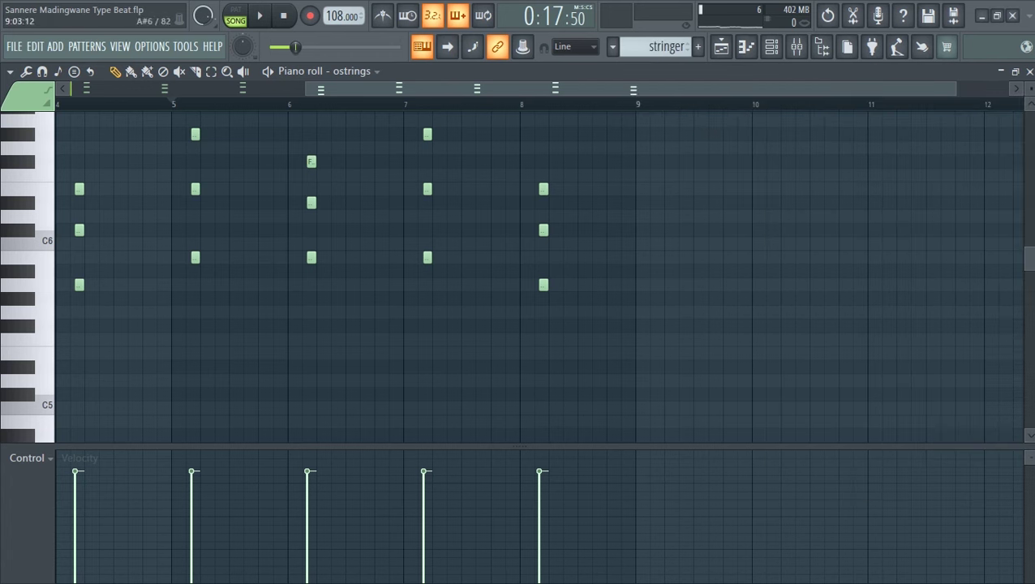
Step: Play the song in the playlist and add a second 808 #2 clip on track 10 at bar 25
{"action": "key", "text": "F5"}
{"action": "key", "text": "space"}
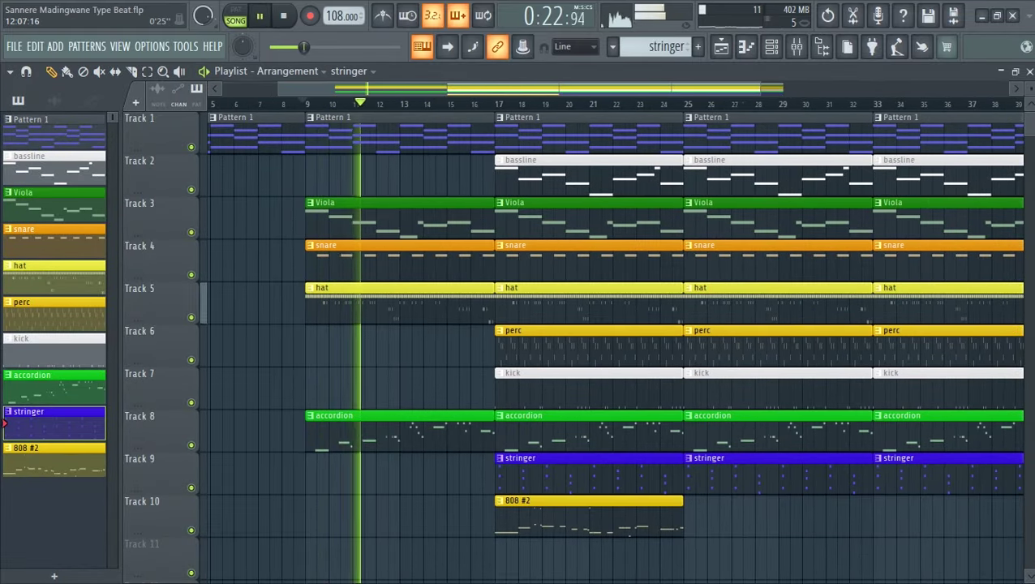
{"action": "left_click_drag", "start_coordinate": [760, 89], "coordinate": [985, 88]}
{"action": "left_click", "coordinate": [477, 516]}
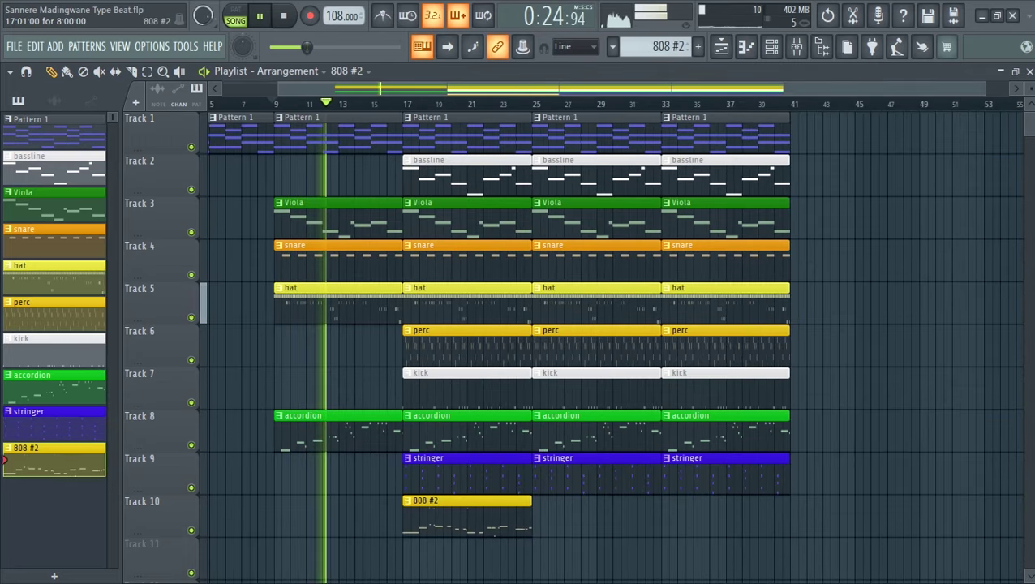
{"action": "left_click_drag", "start_coordinate": [546, 516], "coordinate": [537, 516]}
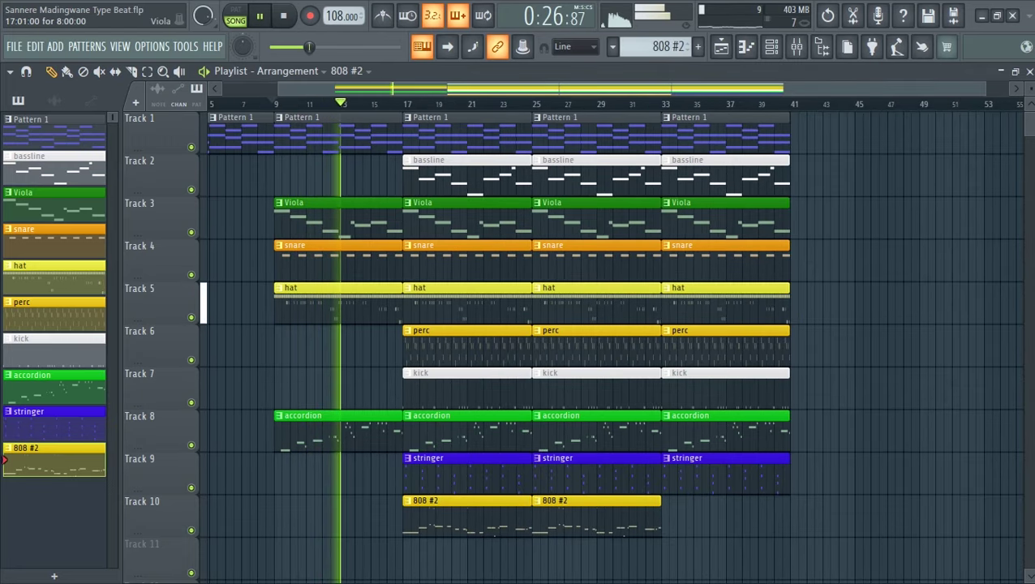
Step: Save the project while the song keeps playing
{"action": "left_click", "coordinate": [14, 46]}
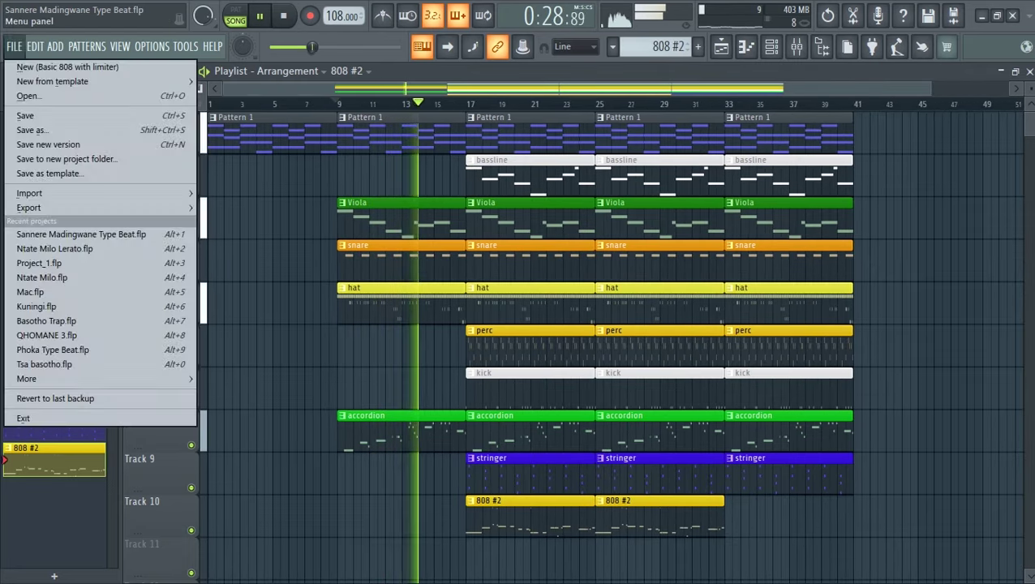
{"action": "left_click", "coordinate": [28, 116]}
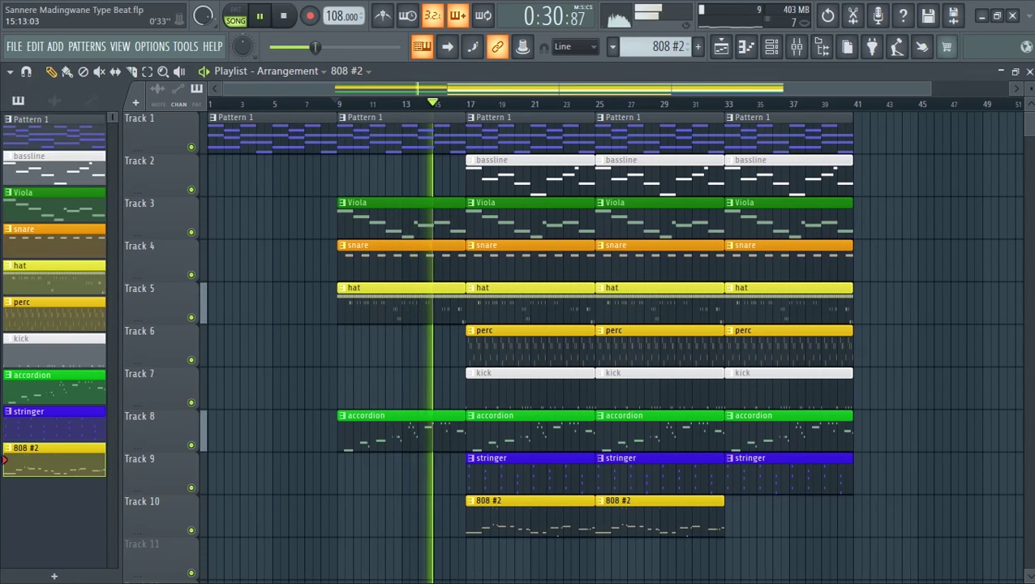
{"action": "left_click", "coordinate": [14, 47]}
{"action": "left_click", "coordinate": [27, 116]}
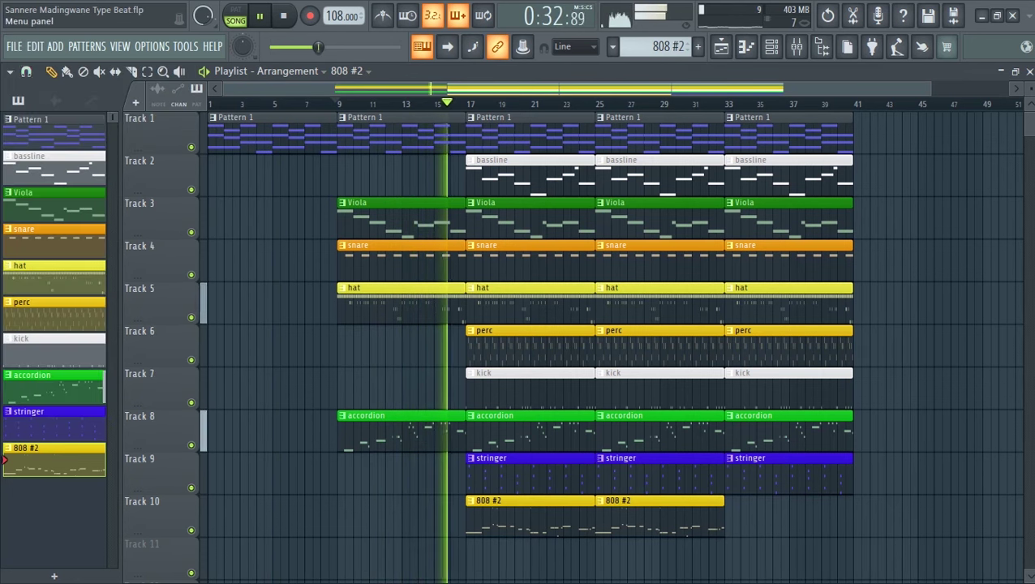
{"action": "left_click", "coordinate": [14, 46]}
{"action": "mouse_move", "coordinate": [34, 47]}
{"action": "left_click", "coordinate": [28, 116]}
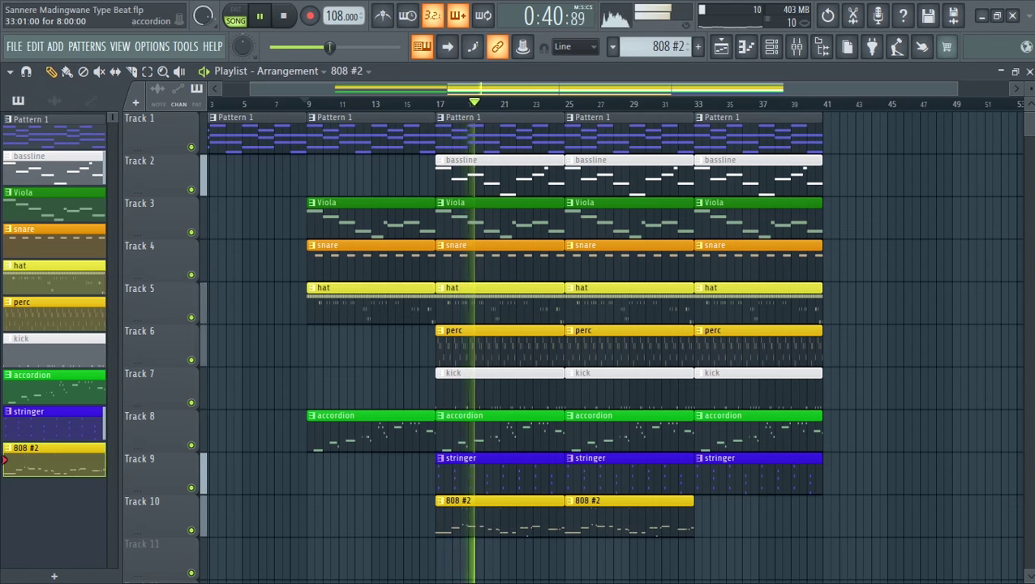
Step: Delete all clips that start at bar 33 on tracks 1 to 9 and save the project
{"action": "left_click_drag", "start_coordinate": [750, 556], "coordinate": [748, 134]}
{"action": "left_click_drag", "start_coordinate": [730, 89], "coordinate": [699, 88]}
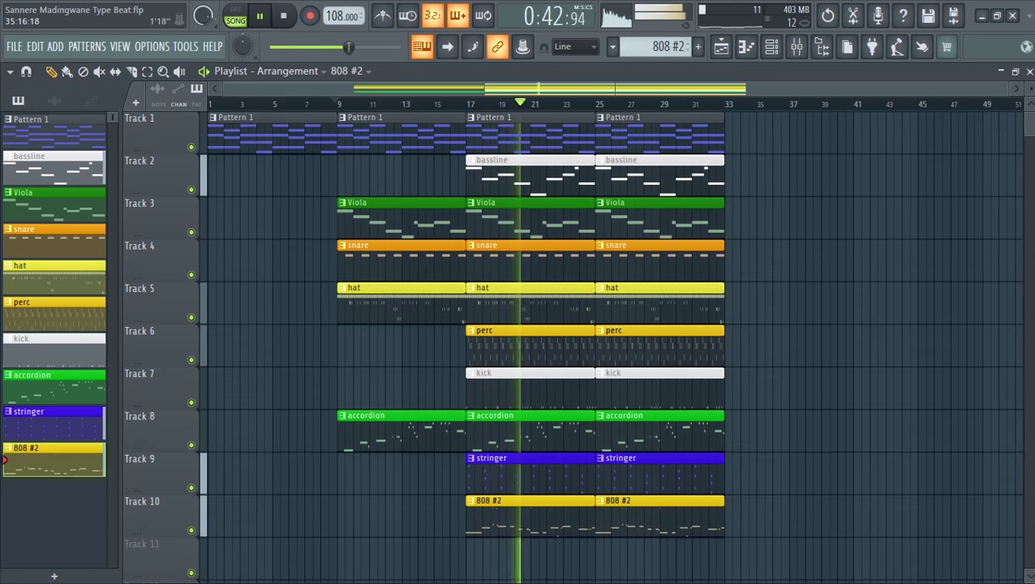
{"action": "key", "text": "ctrl+s"}
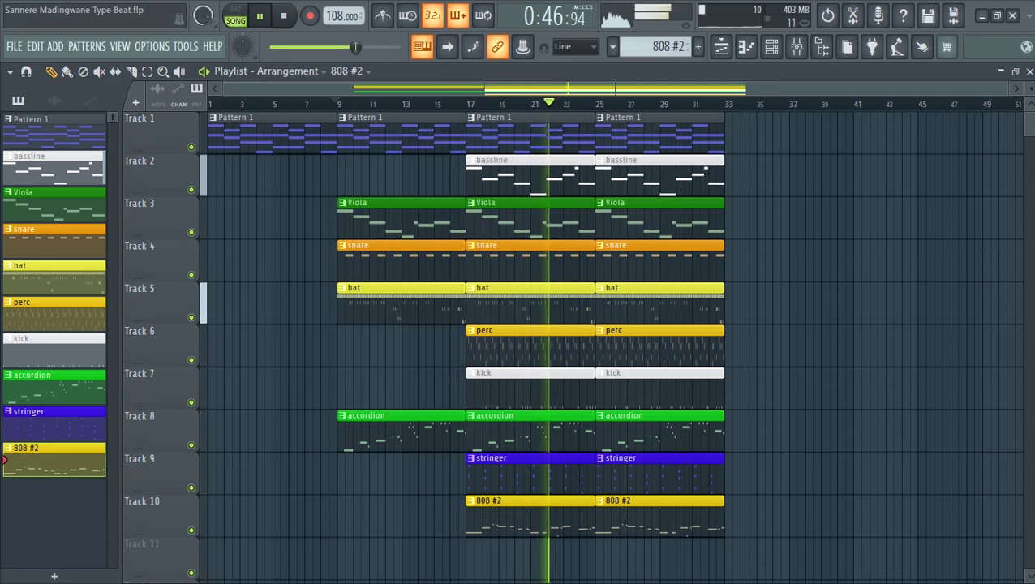
{"action": "left_click", "coordinate": [14, 46]}
{"action": "left_click", "coordinate": [28, 116]}
Step: Check the track levels in the mixer, return to the playlist and save the project
{"action": "left_click", "coordinate": [797, 47]}
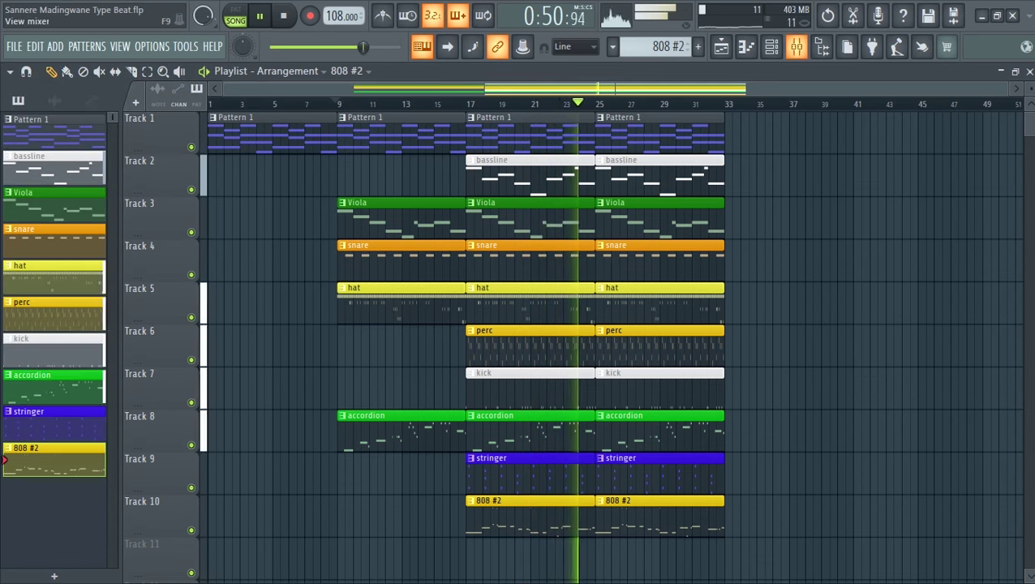
{"action": "left_click", "coordinate": [796, 46]}
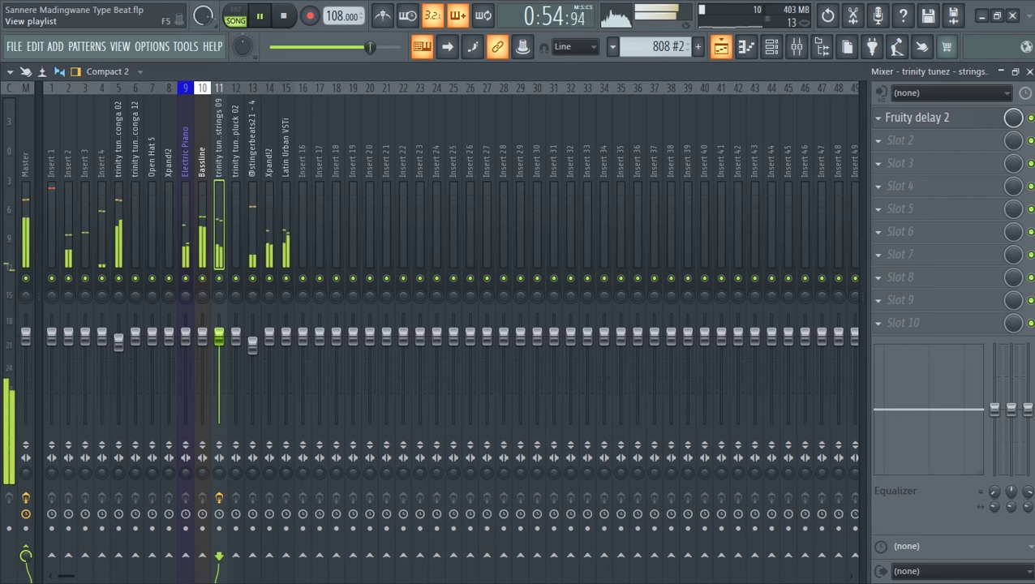
{"action": "left_click", "coordinate": [719, 46]}
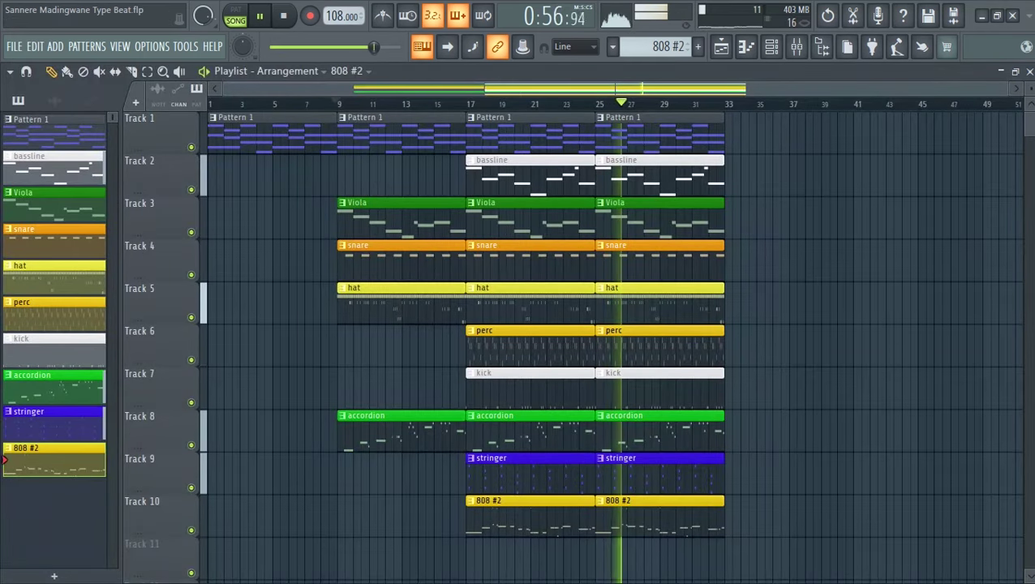
{"action": "left_click", "coordinate": [14, 47]}
{"action": "left_click", "coordinate": [14, 46]}
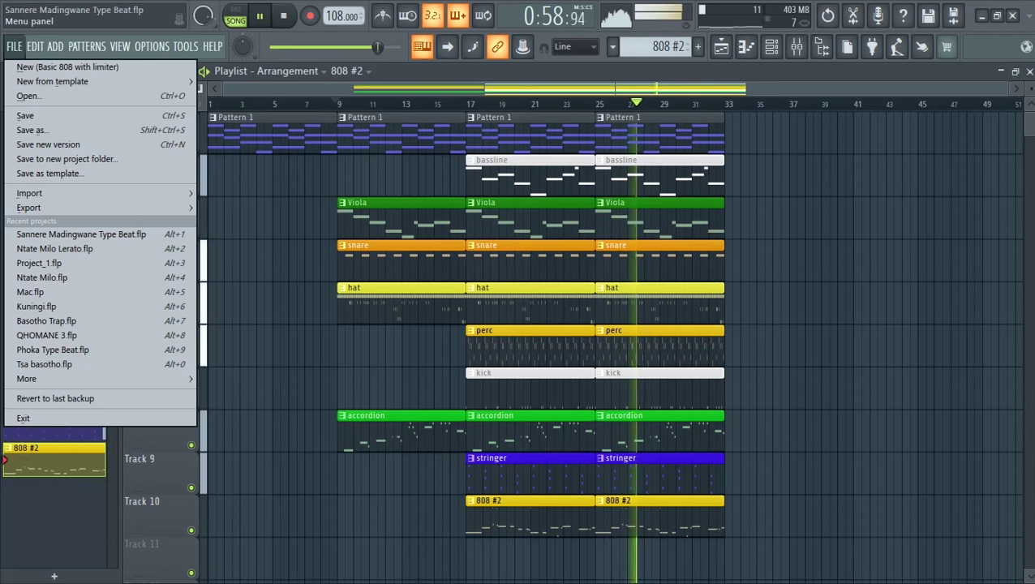
{"action": "left_click", "coordinate": [31, 116]}
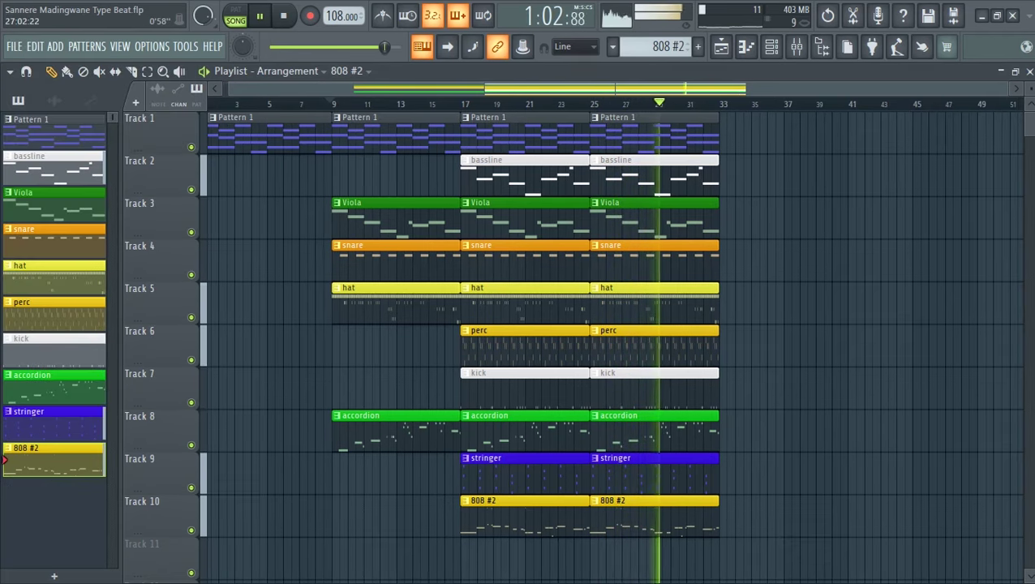
{"action": "left_click", "coordinate": [14, 47]}
{"action": "left_click", "coordinate": [14, 47]}
{"action": "left_click", "coordinate": [15, 47]}
{"action": "left_click", "coordinate": [14, 46]}
{"action": "left_click", "coordinate": [13, 46]}
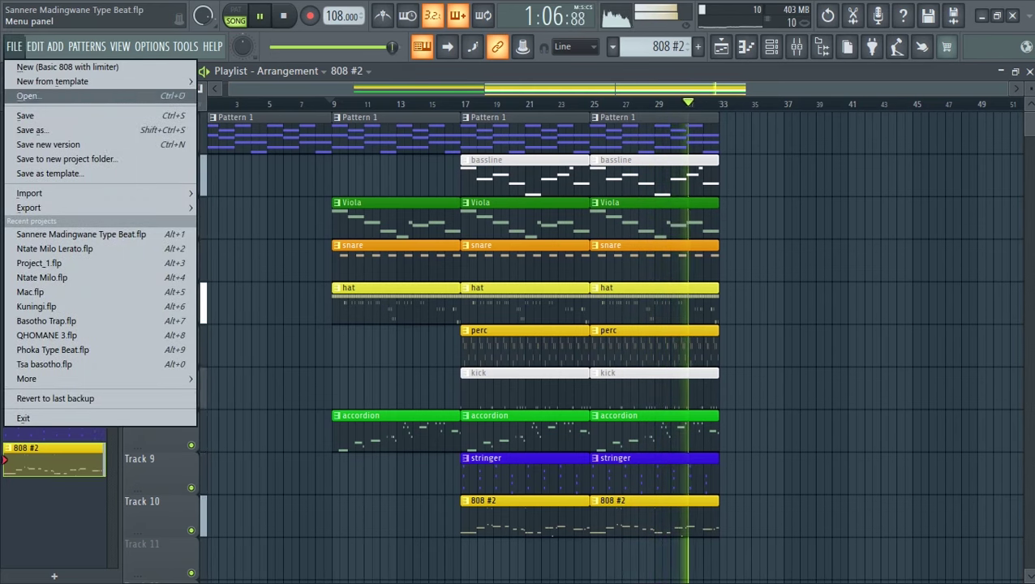
{"action": "left_click", "coordinate": [14, 47]}
{"action": "left_click", "coordinate": [14, 46]}
{"action": "left_click", "coordinate": [13, 46]}
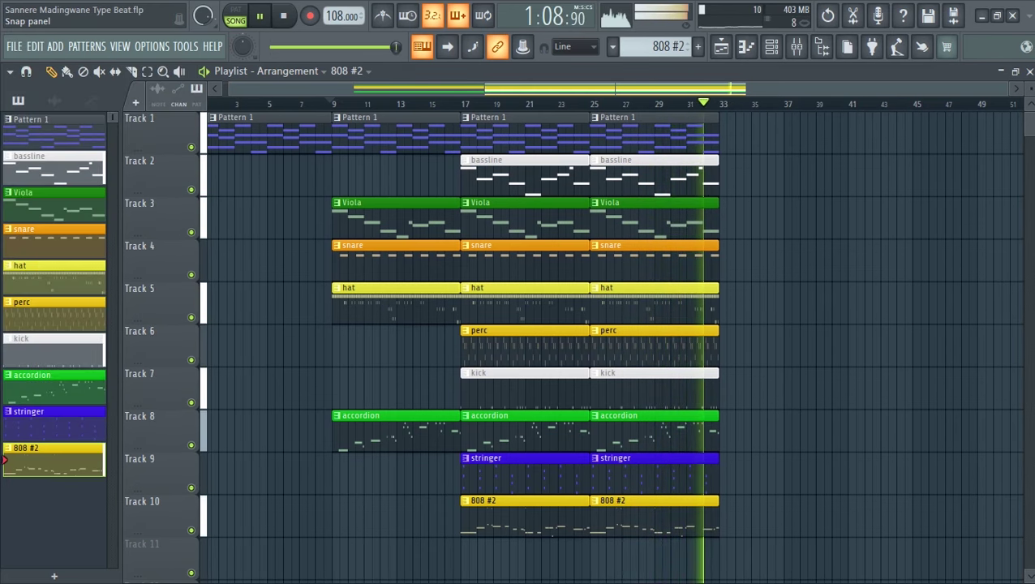